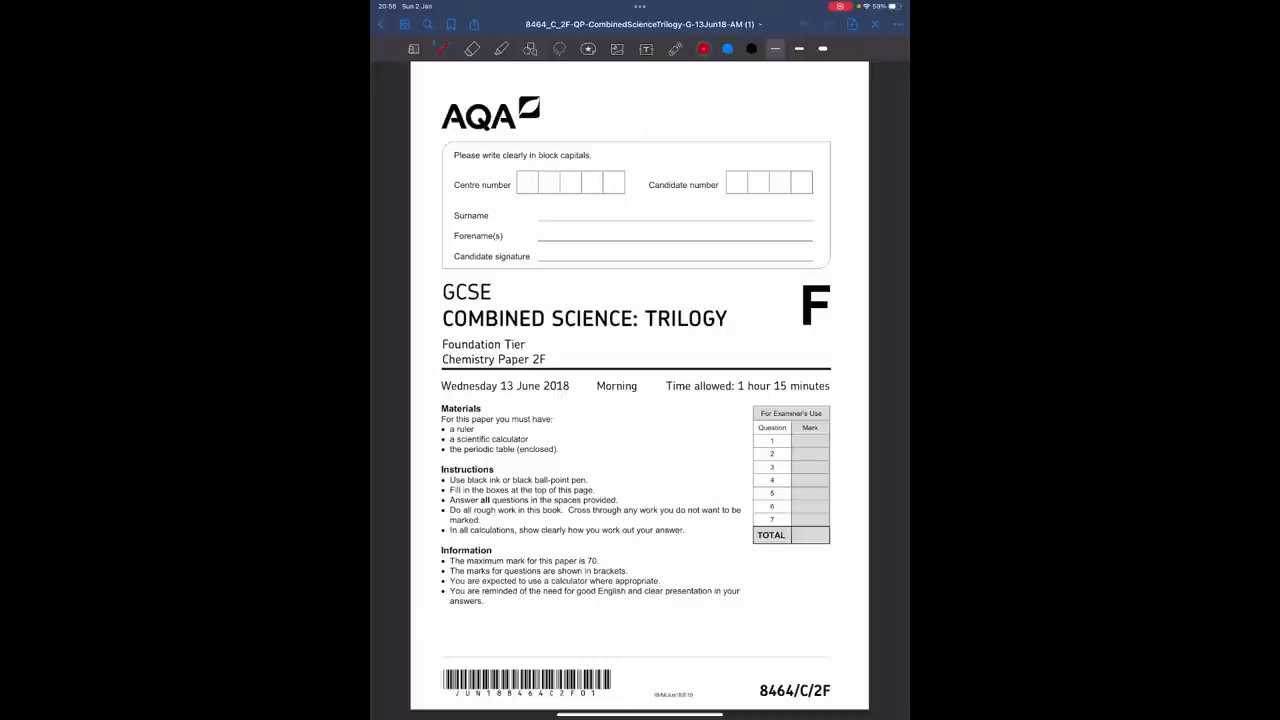
Highlight 'Chemistry Paper 2F' and '13 June 2018' on the cover, then return to the pen.
{"action": "left_click", "coordinate": [501, 48]}
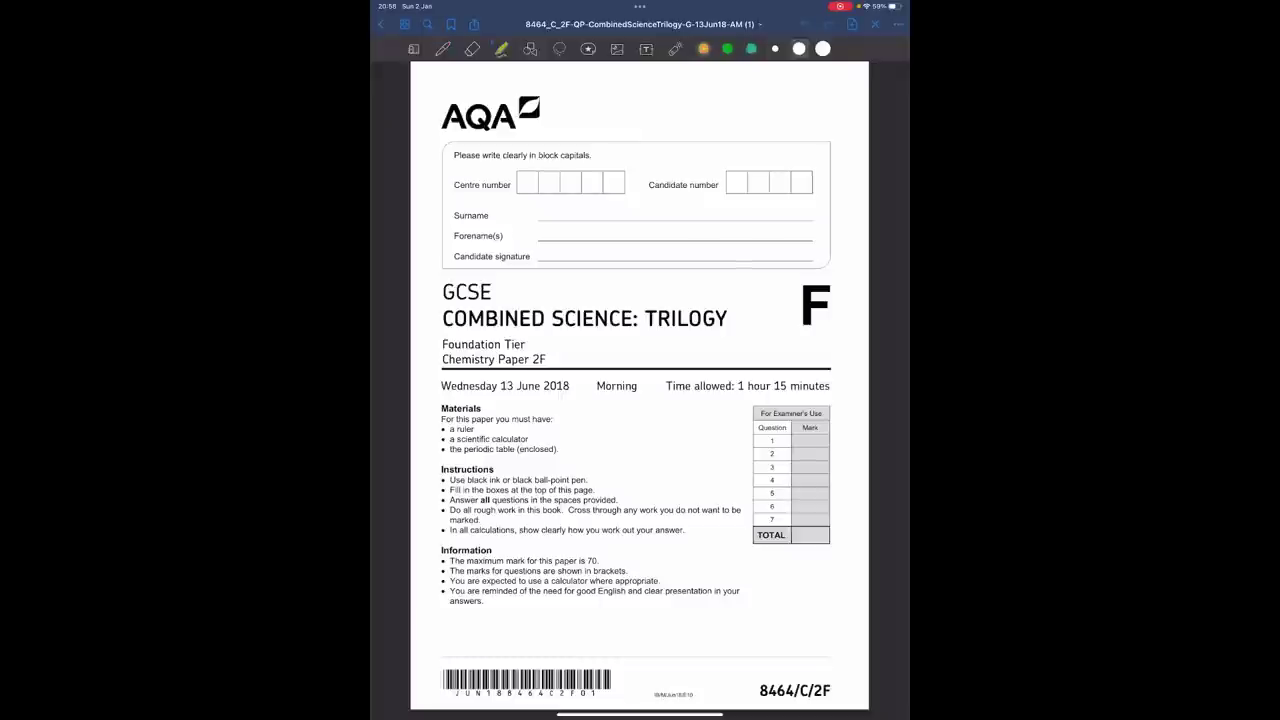
{"action": "left_click_drag", "start_coordinate": [442, 359], "coordinate": [546, 359]}
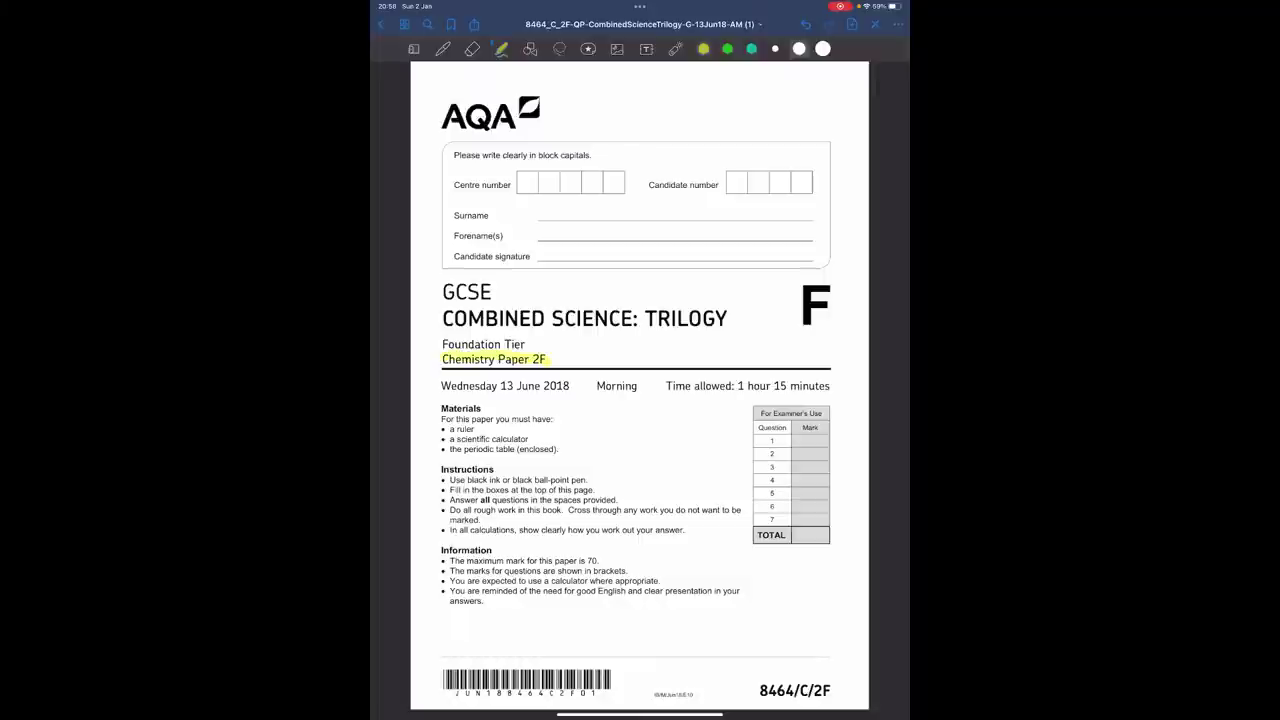
{"action": "left_click_drag", "start_coordinate": [501, 386], "coordinate": [569, 386]}
{"action": "left_click", "coordinate": [443, 48]}
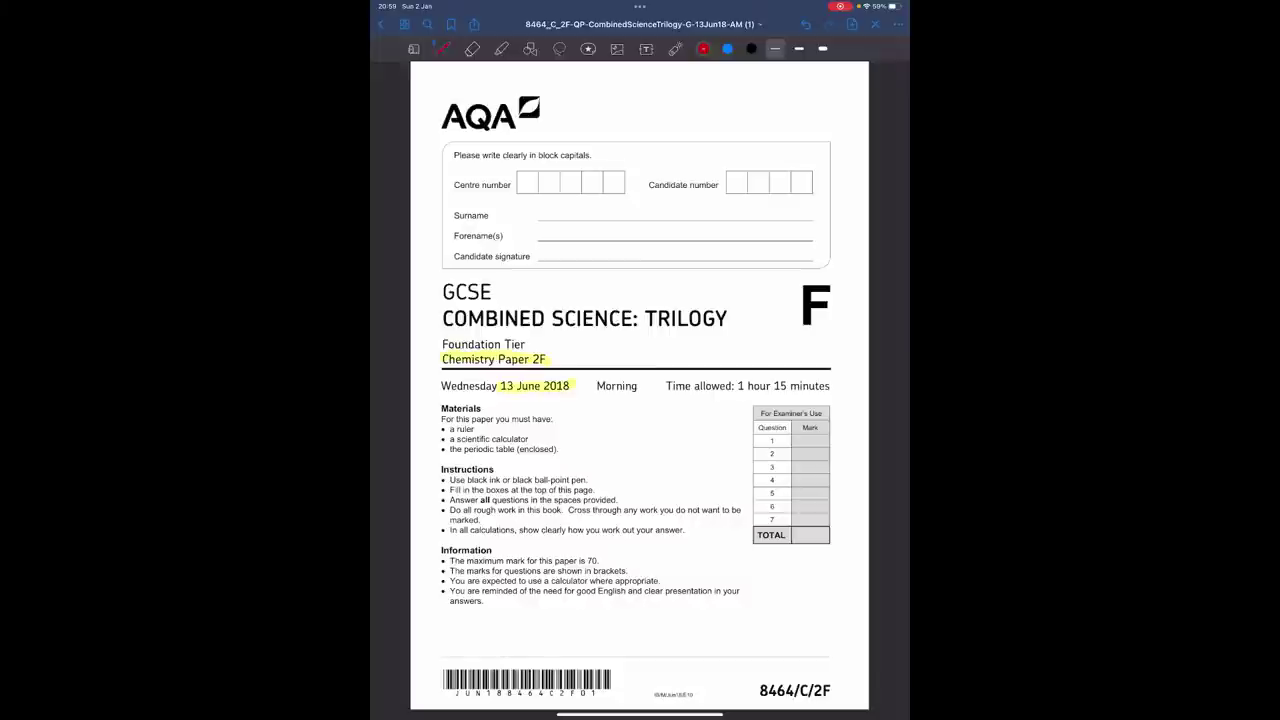
On page 2, underline sulfur, circle the 16 and 32 on the S, and label 16 as protons/electrons.
{"action": "scroll", "coordinate": [640, 385], "scroll_direction": "right", "scroll_amount": 5}
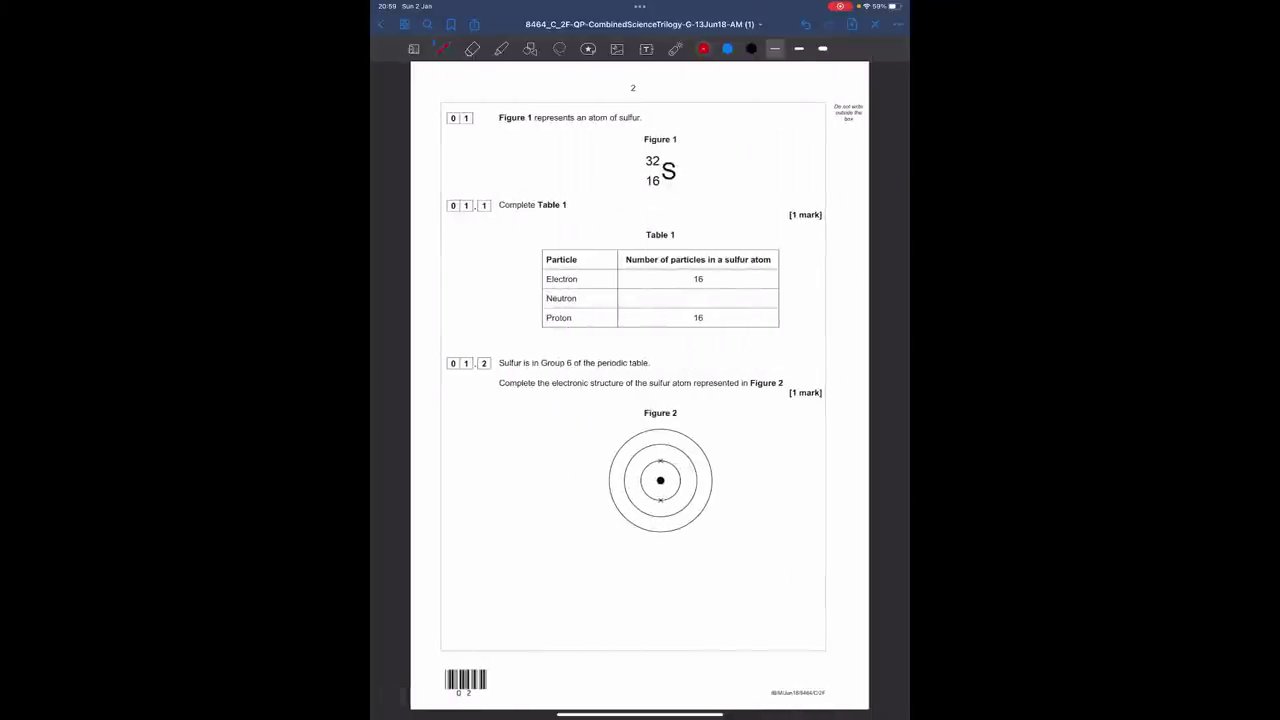
{"action": "left_click_drag", "start_coordinate": [616, 125], "coordinate": [643, 127]}
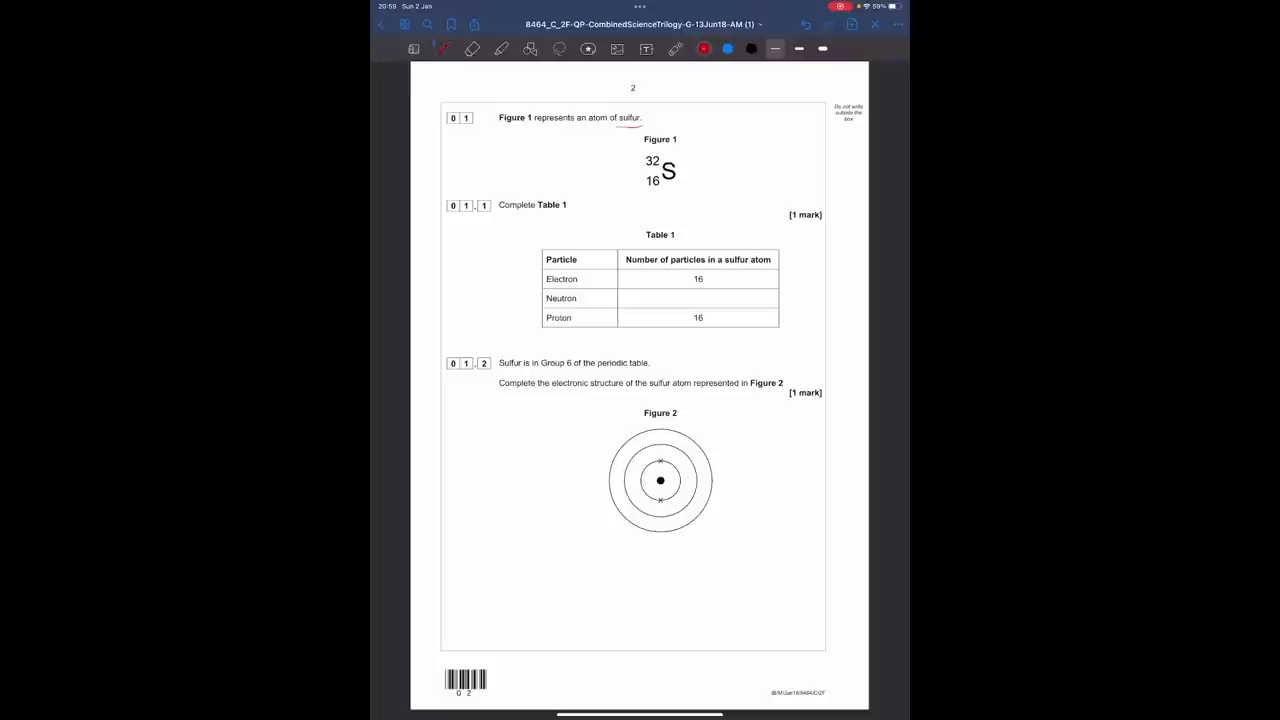
{"action": "left_click_drag", "start_coordinate": [658, 172], "coordinate": [662, 177]}
{"action": "left_click_drag", "start_coordinate": [644, 199], "coordinate": [649, 209]}
{"action": "mouse_move", "coordinate": [654, 150]}
{"action": "left_mouse_down"}
{"action": "mouse_move", "coordinate": [650, 169]}
{"action": "mouse_move", "coordinate": [656, 151]}
{"action": "mouse_move", "coordinate": [611, 142]}
{"action": "mouse_move", "coordinate": [639, 131]}
{"action": "left_mouse_up"}
Underline the P/N note, write 32 beside it, enter 16 in Table 1's Neutron row, and bracket the notes.
{"action": "left_click_drag", "start_coordinate": [616, 151], "coordinate": [640, 143]}
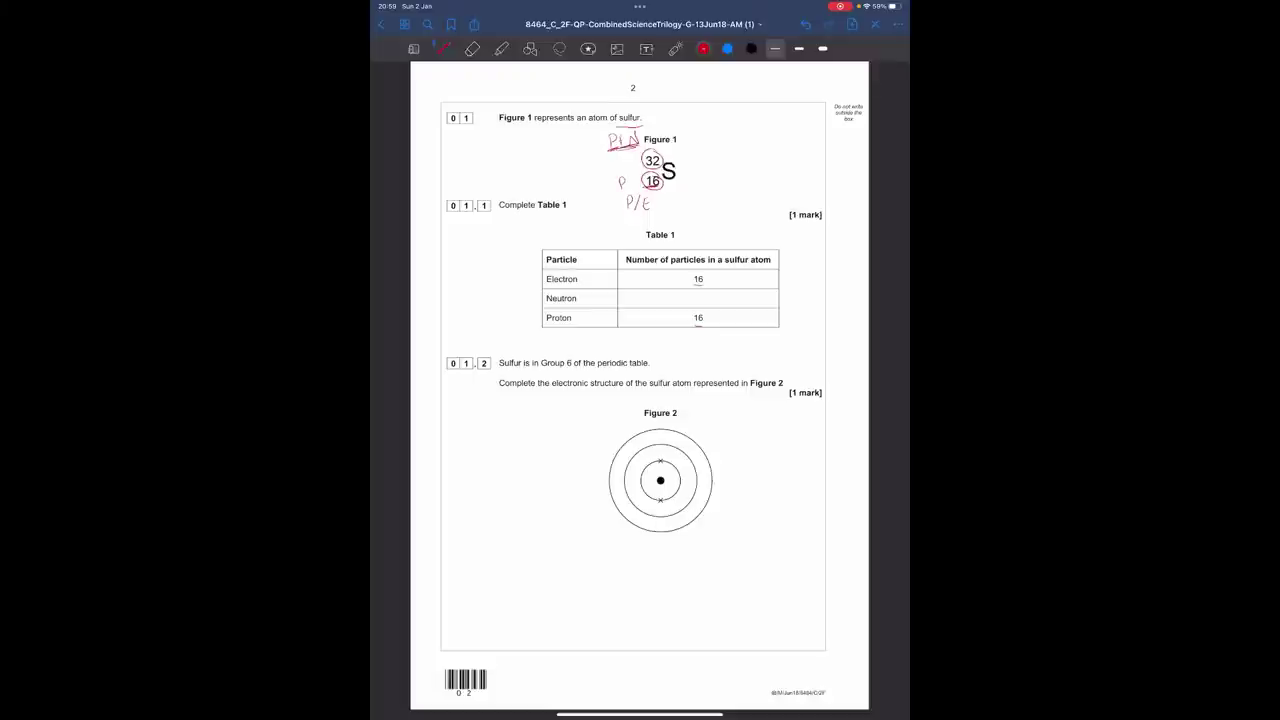
{"action": "mouse_move", "coordinate": [580, 139]}
{"action": "left_mouse_down"}
{"action": "mouse_move", "coordinate": [596, 151]}
{"action": "mouse_move", "coordinate": [600, 190]}
{"action": "left_mouse_up"}
{"action": "left_click_drag", "start_coordinate": [692, 292], "coordinate": [697, 301]}
{"action": "mouse_move", "coordinate": [552, 160]}
{"action": "left_mouse_down"}
{"action": "mouse_move", "coordinate": [571, 176]}
{"action": "mouse_move", "coordinate": [536, 164]}
{"action": "mouse_move", "coordinate": [537, 146]}
{"action": "left_mouse_up"}
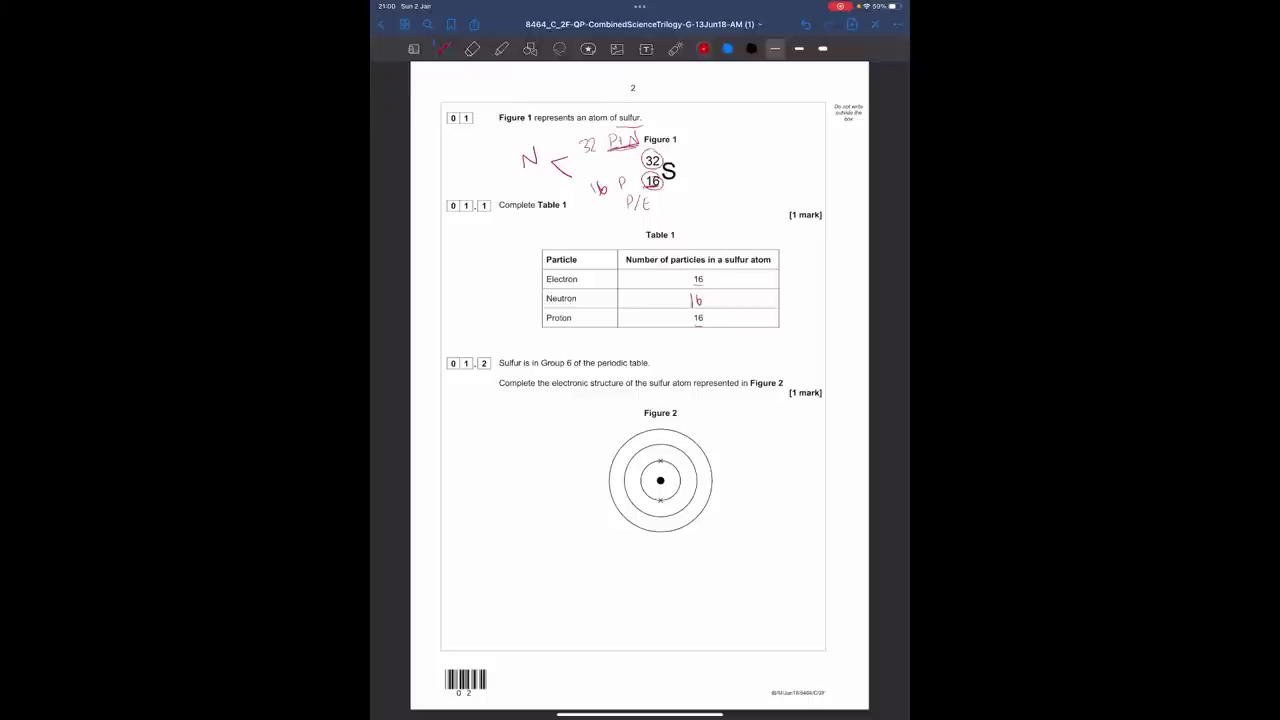
Underline 'electronic structure', note 16 electrons beside Figure 2, and start the configuration below it.
{"action": "left_click_drag", "start_coordinate": [552, 386], "coordinate": [611, 388]}
{"action": "mouse_move", "coordinate": [773, 409]}
{"action": "left_mouse_down"}
{"action": "mouse_move", "coordinate": [773, 431]}
{"action": "mouse_move", "coordinate": [781, 424]}
{"action": "left_mouse_up"}
{"action": "left_click_drag", "start_coordinate": [699, 584], "coordinate": [712, 600]}
{"action": "mouse_move", "coordinate": [721, 598]}
{"action": "left_mouse_down"}
{"action": "mouse_move", "coordinate": [746, 596]}
{"action": "mouse_move", "coordinate": [748, 582]}
{"action": "mouse_move", "coordinate": [759, 606]}
{"action": "left_mouse_up"}
Draw electron crosses on Figure 2's outer shell, write 10, and write the configuration 2,8,6.
{"action": "left_click_drag", "start_coordinate": [660, 441], "coordinate": [675, 449]}
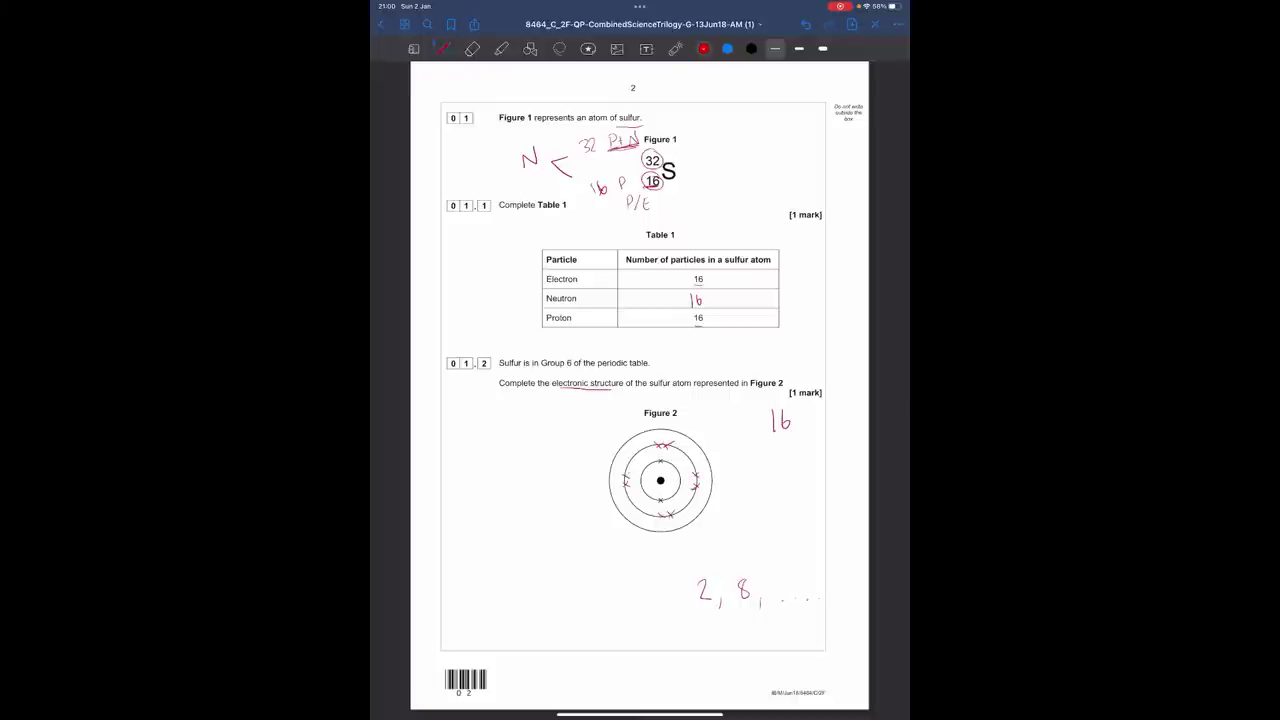
{"action": "left_click_drag", "start_coordinate": [761, 461], "coordinate": [759, 463]}
{"action": "left_click_drag", "start_coordinate": [657, 524], "coordinate": [665, 531]}
{"action": "left_click_drag", "start_coordinate": [507, 533], "coordinate": [520, 548]}
{"action": "mouse_move", "coordinate": [545, 531]}
{"action": "left_mouse_down"}
{"action": "mouse_move", "coordinate": [550, 552]}
{"action": "mouse_move", "coordinate": [565, 540]}
{"action": "mouse_move", "coordinate": [501, 556]}
{"action": "mouse_move", "coordinate": [585, 515]}
{"action": "mouse_move", "coordinate": [571, 549]}
{"action": "left_mouse_up"}
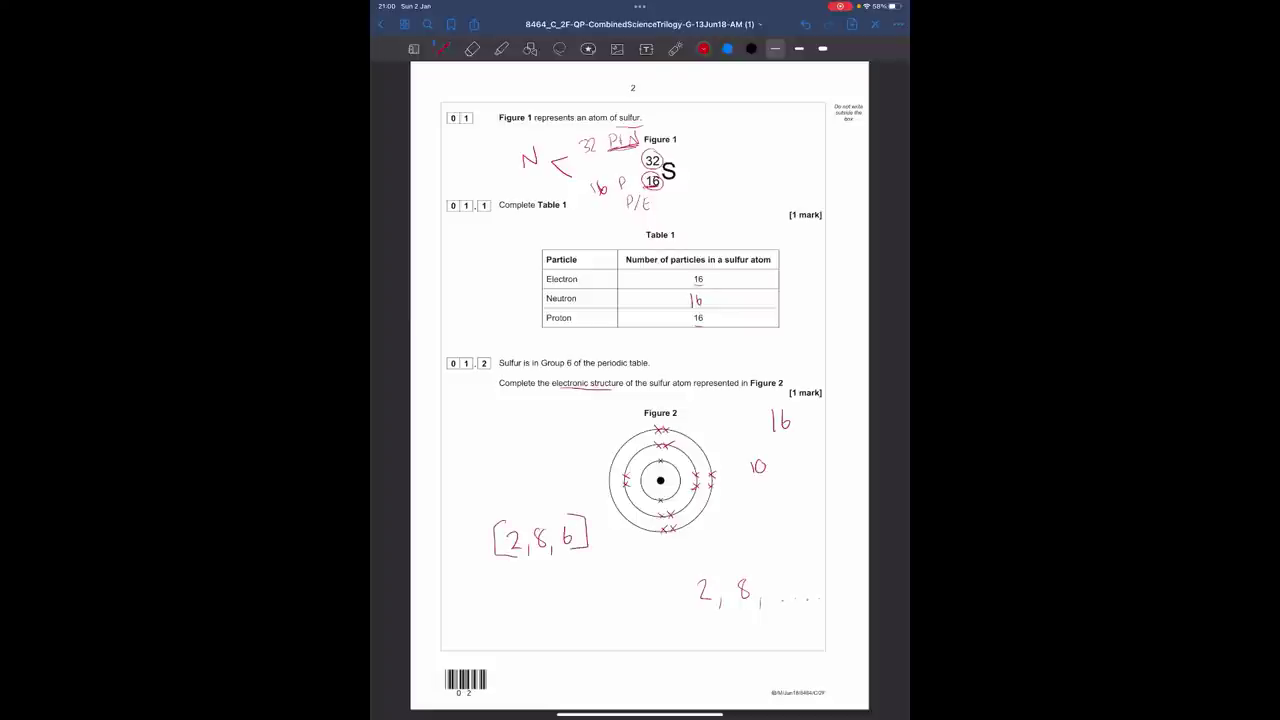
On page 3, highlight the 01.3 sentence about sulfur reacting with oxygen.
{"action": "scroll", "coordinate": [640, 400], "scroll_direction": "right", "scroll_amount": 5}
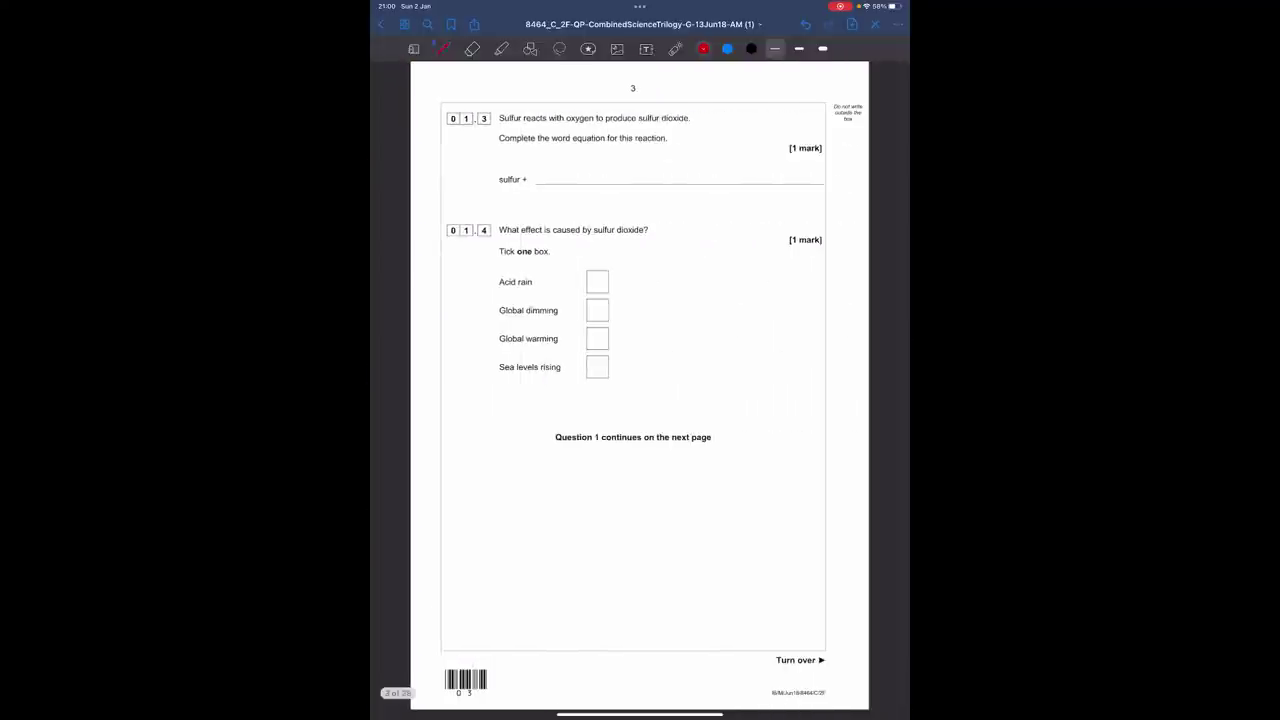
{"action": "left_click", "coordinate": [501, 48]}
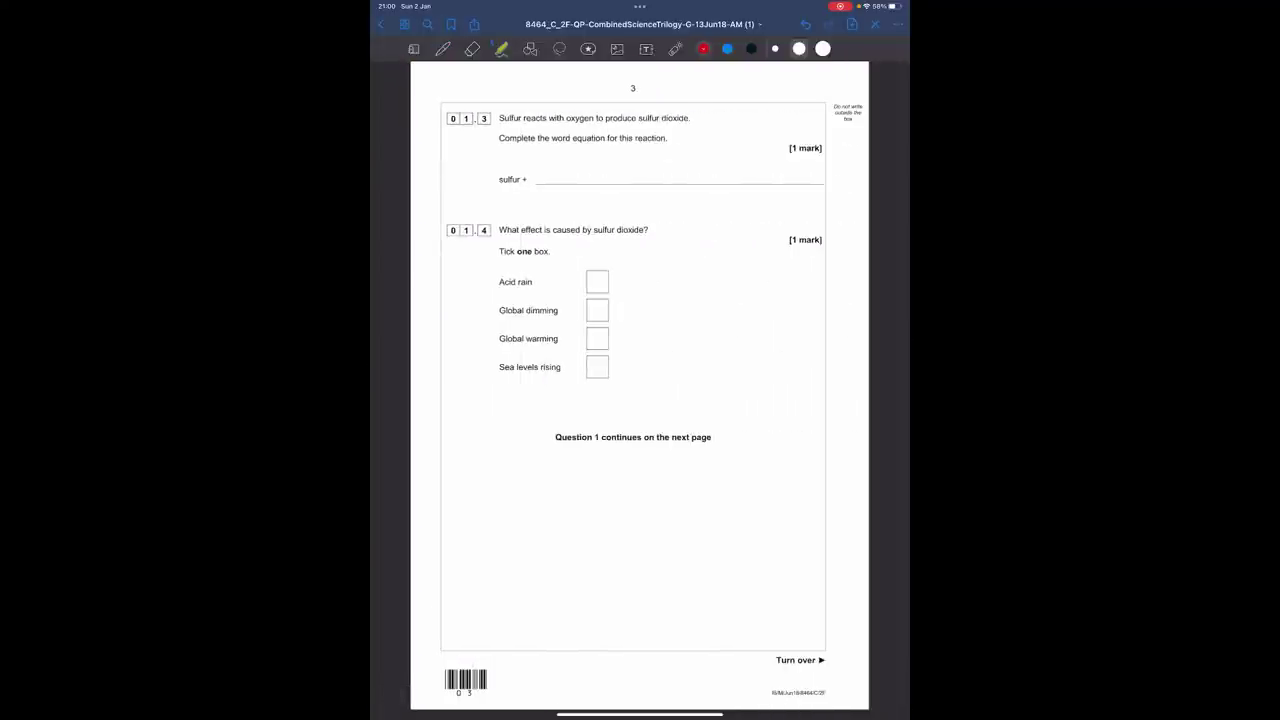
{"action": "left_click_drag", "start_coordinate": [500, 118], "coordinate": [690, 118]}
Complete the word equation with 'Oxygen → sulfur dioxide.' and highlight 'sulfur dioxide?' in 01.4.
{"action": "left_click", "coordinate": [443, 48]}
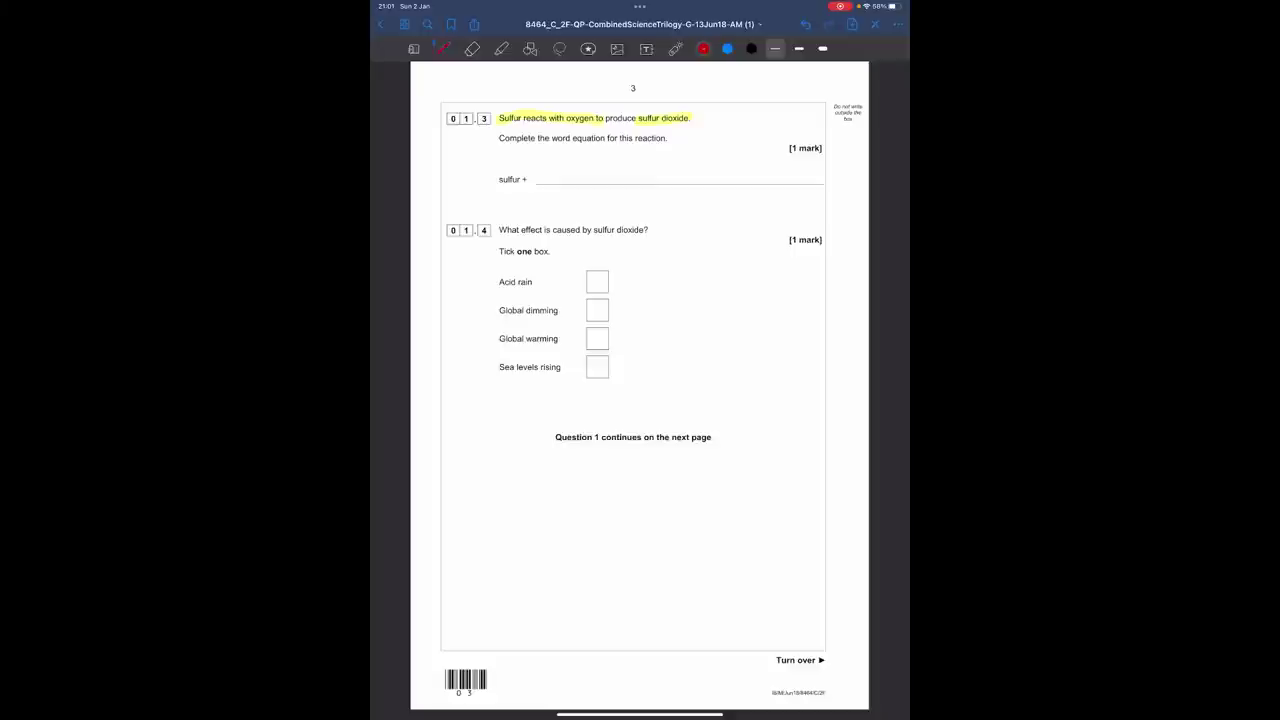
{"action": "mouse_move", "coordinate": [561, 177]}
{"action": "left_mouse_down"}
{"action": "mouse_move", "coordinate": [567, 195]}
{"action": "mouse_move", "coordinate": [585, 184]}
{"action": "left_mouse_up"}
{"action": "left_click_drag", "start_coordinate": [633, 177], "coordinate": [754, 185]}
{"action": "left_click_drag", "start_coordinate": [754, 176], "coordinate": [748, 185]}
{"action": "left_click_drag", "start_coordinate": [757, 178], "coordinate": [760, 170]}
{"action": "left_click", "coordinate": [776, 182]}
{"action": "left_click_drag", "start_coordinate": [764, 180], "coordinate": [831, 157]}
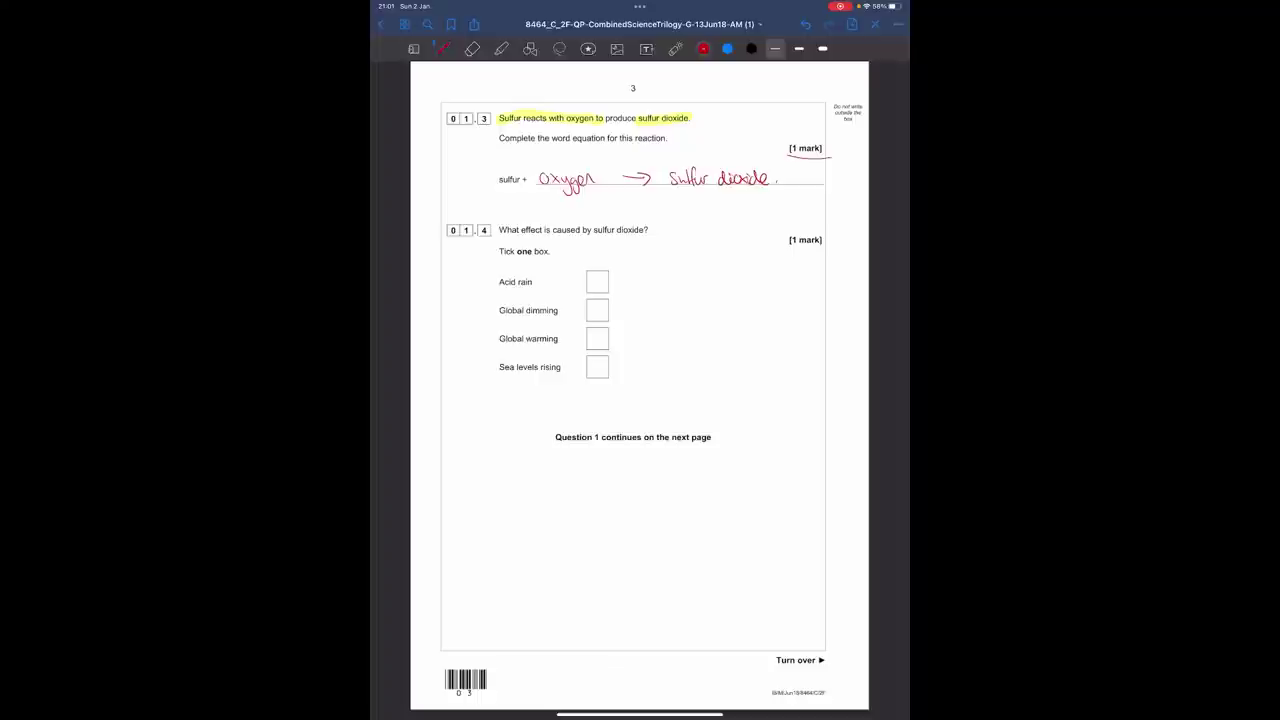
{"action": "left_click", "coordinate": [501, 48]}
{"action": "left_click_drag", "start_coordinate": [594, 230], "coordinate": [648, 230]}
With the thinnest red pen, tick the Acid rain box for 01.4.
{"action": "left_click", "coordinate": [443, 48]}
{"action": "left_click", "coordinate": [775, 48]}
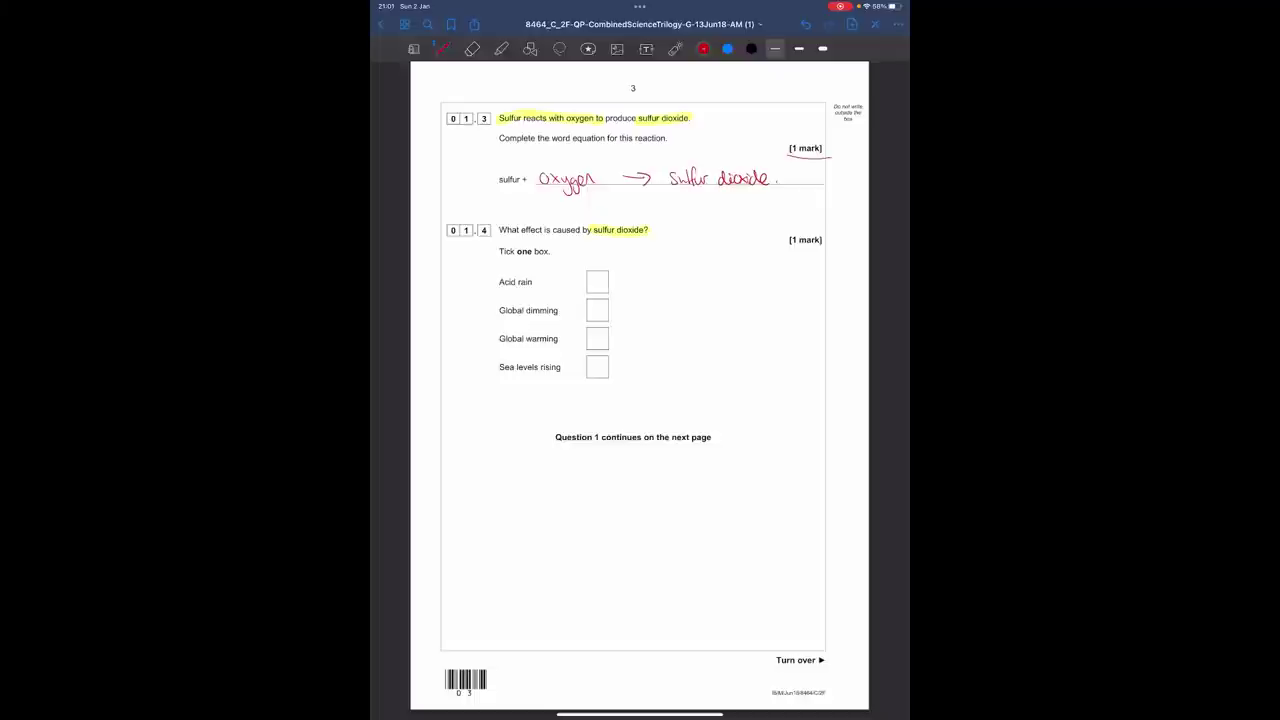
{"action": "left_click_drag", "start_coordinate": [589, 275], "coordinate": [620, 255]}
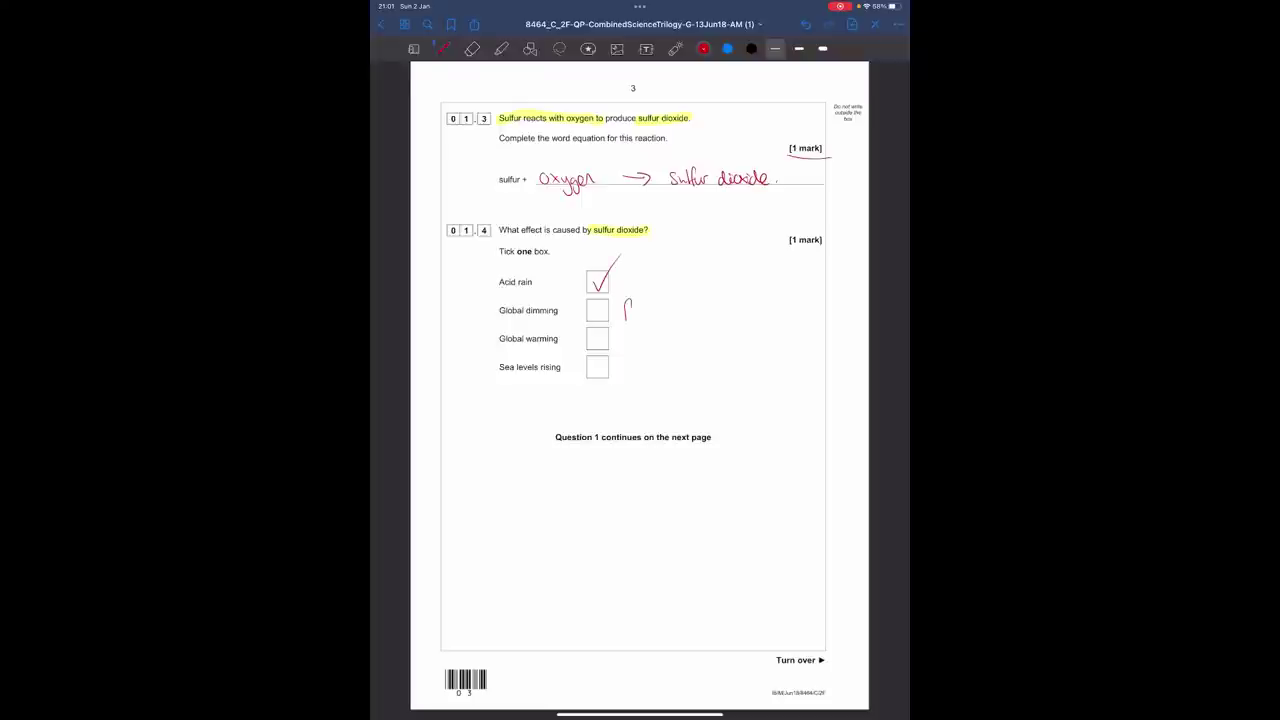
Write Particulates, CO2/CH4 and ↑ temps beside the other effects and draw an arrow to Acid rain.
{"action": "left_click_drag", "start_coordinate": [637, 311], "coordinate": [657, 318]}
{"action": "left_click_drag", "start_coordinate": [664, 310], "coordinate": [704, 310]}
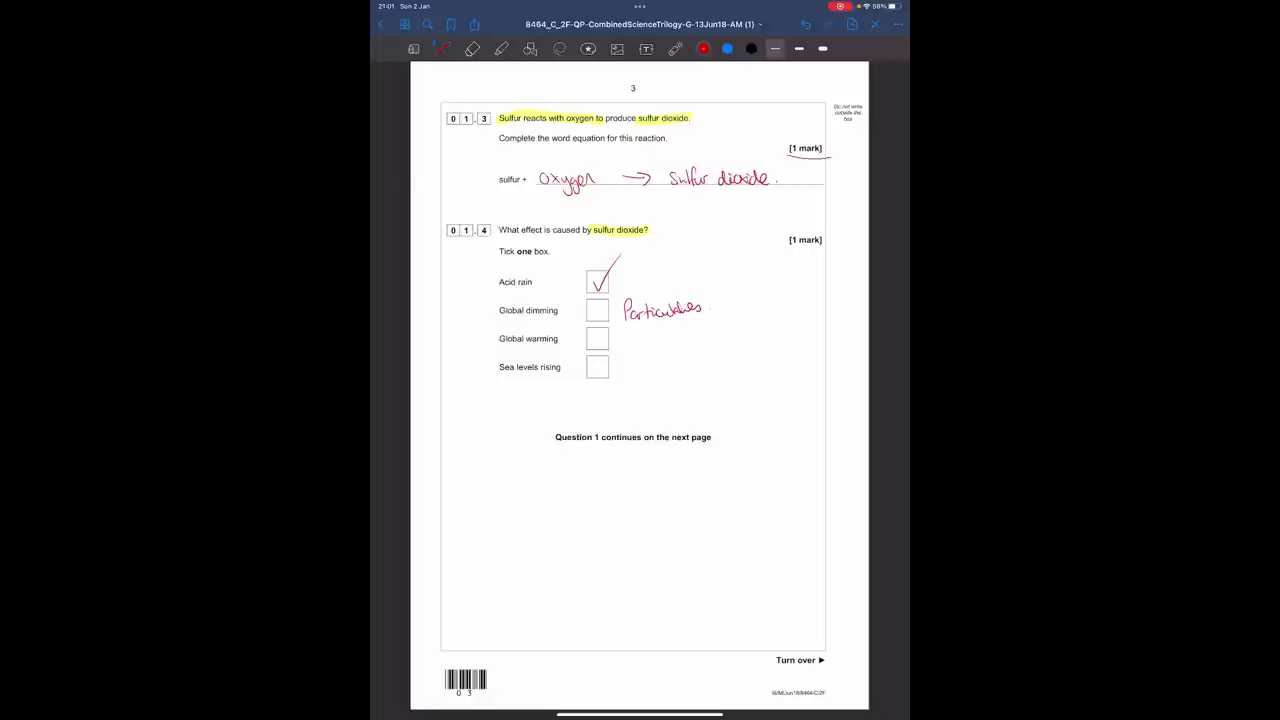
{"action": "left_click_drag", "start_coordinate": [638, 333], "coordinate": [638, 347]}
{"action": "mouse_move", "coordinate": [645, 333]}
{"action": "left_mouse_down"}
{"action": "mouse_move", "coordinate": [660, 350]}
{"action": "mouse_move", "coordinate": [711, 350]}
{"action": "left_mouse_up"}
{"action": "mouse_move", "coordinate": [625, 360]}
{"action": "left_mouse_down"}
{"action": "mouse_move", "coordinate": [625, 377]}
{"action": "mouse_move", "coordinate": [648, 373]}
{"action": "left_mouse_up"}
{"action": "left_click_drag", "start_coordinate": [653, 366], "coordinate": [670, 380]}
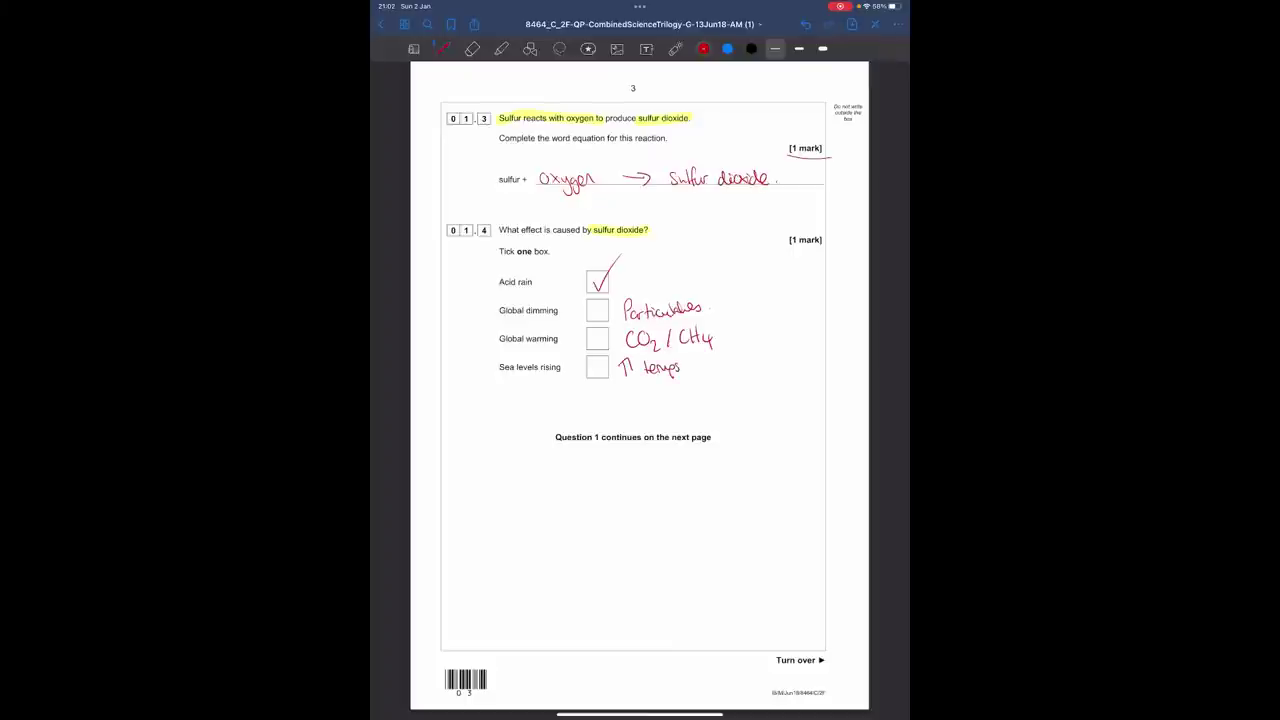
{"action": "mouse_move", "coordinate": [601, 236]}
{"action": "left_mouse_down"}
{"action": "mouse_move", "coordinate": [599, 268]}
{"action": "mouse_move", "coordinate": [608, 257]}
{"action": "left_mouse_up"}
On page 4, underline 1984, 2014 and Figure 3's y-axis label, and highlight 'to justify your answer'.
{"action": "scroll", "coordinate": [640, 386], "scroll_direction": "right", "scroll_amount": 5}
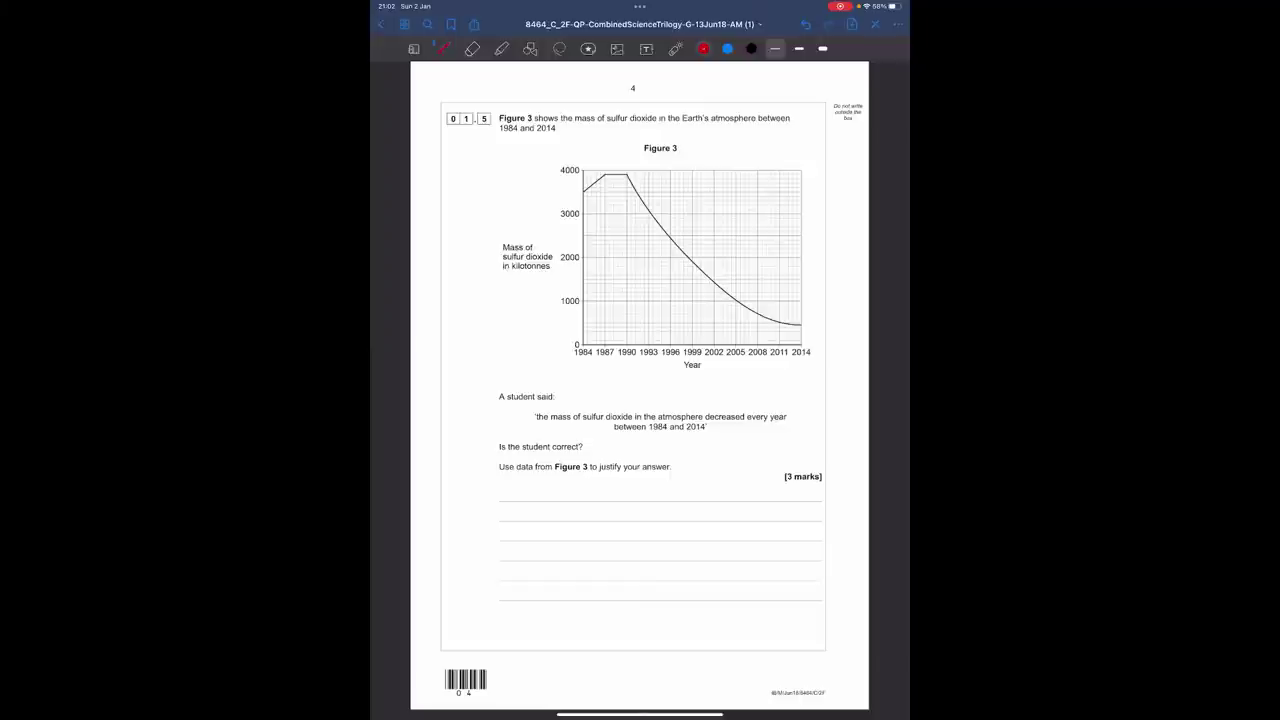
{"action": "left_click_drag", "start_coordinate": [499, 135], "coordinate": [559, 135]}
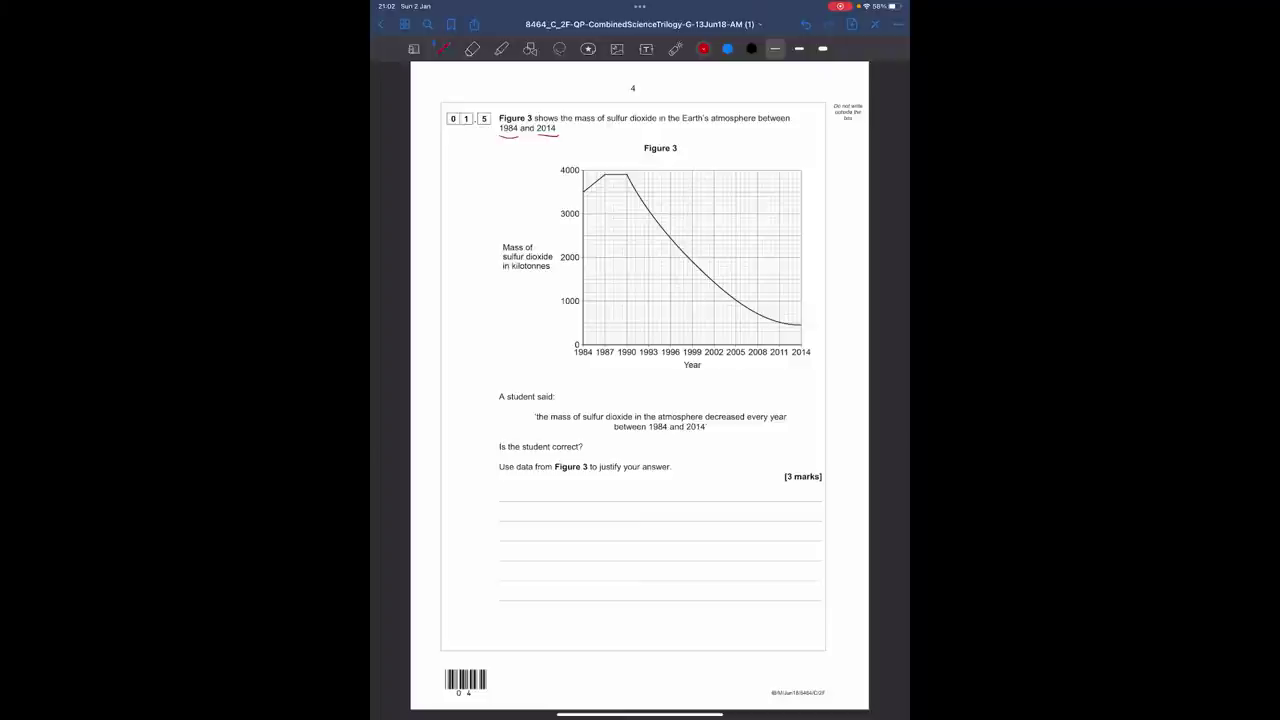
{"action": "left_click_drag", "start_coordinate": [508, 261], "coordinate": [544, 273]}
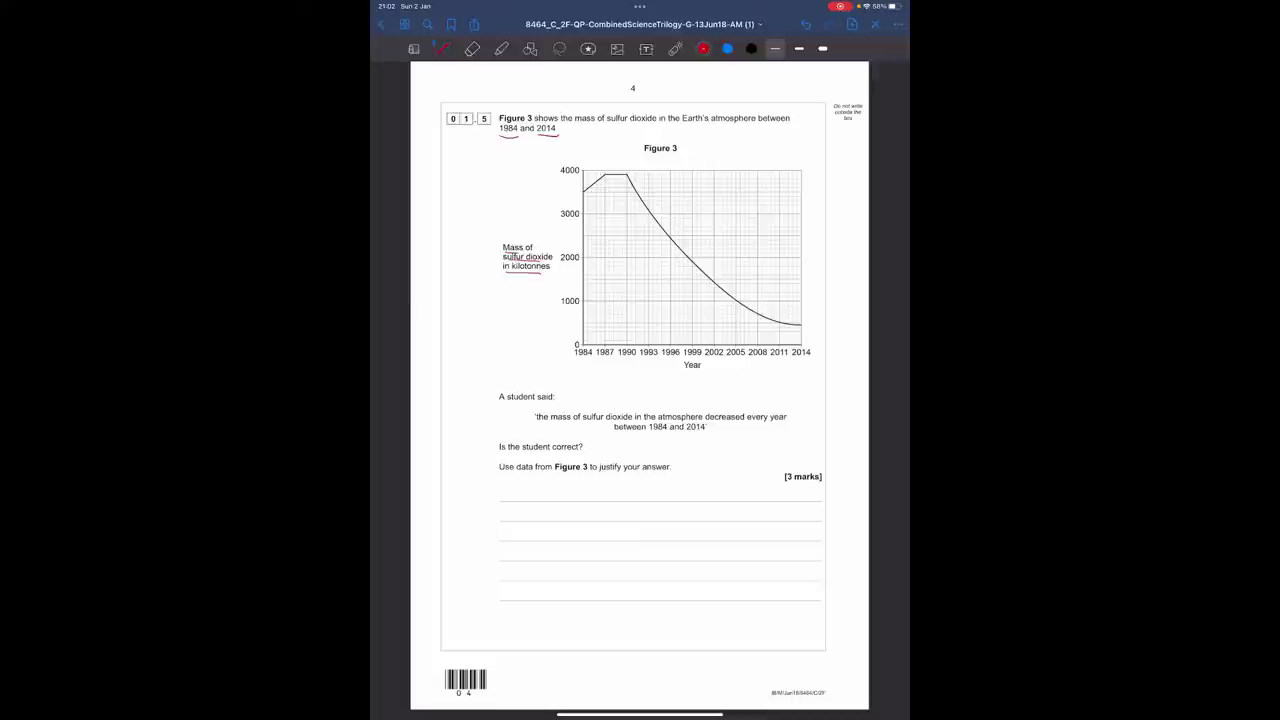
{"action": "left_click", "coordinate": [501, 48]}
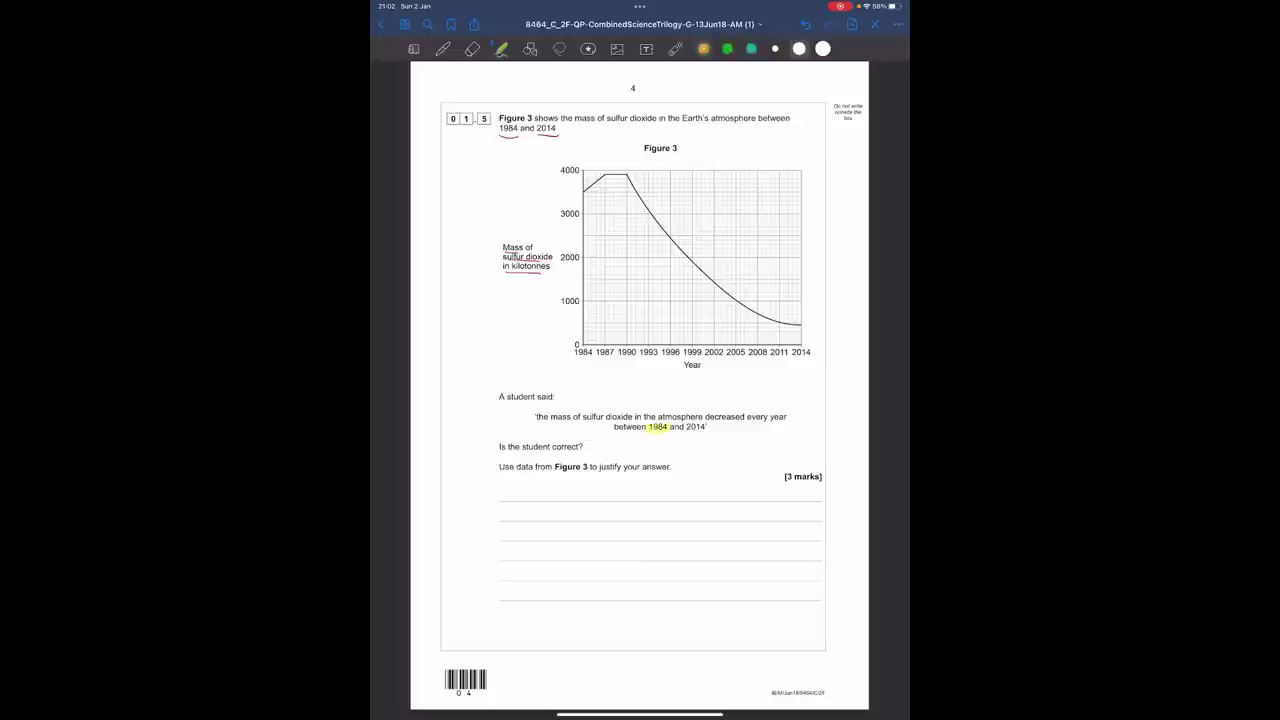
{"action": "left_click", "coordinate": [751, 48]}
{"action": "left_click_drag", "start_coordinate": [591, 467], "coordinate": [672, 467]}
{"action": "left_click", "coordinate": [443, 48]}
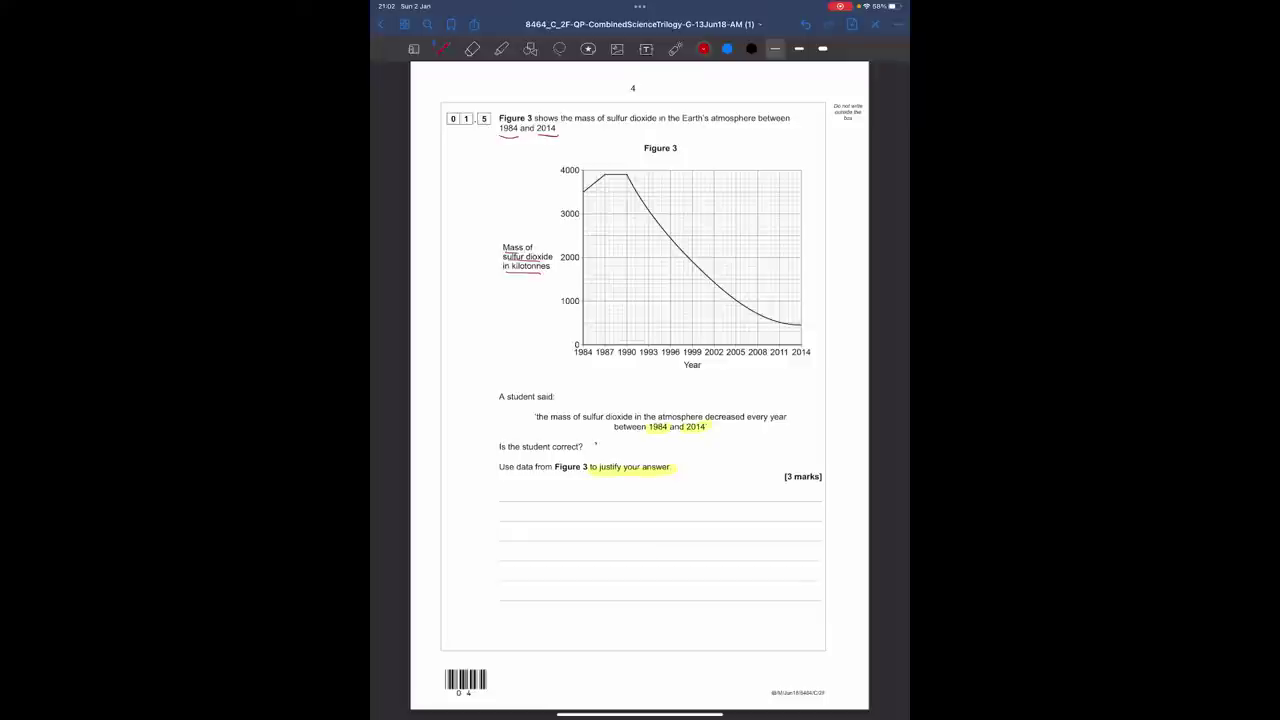
Answer 'NO', underline 'decreased every year', trace the graph's rising start, and circle 'data'.
{"action": "left_click_drag", "start_coordinate": [596, 438], "coordinate": [625, 452]}
{"action": "mouse_move", "coordinate": [716, 421]}
{"action": "left_mouse_down"}
{"action": "mouse_move", "coordinate": [795, 421]}
{"action": "mouse_move", "coordinate": [767, 422]}
{"action": "left_mouse_up"}
{"action": "left_click_drag", "start_coordinate": [759, 419], "coordinate": [759, 427]}
{"action": "mouse_move", "coordinate": [584, 188]}
{"action": "left_mouse_down"}
{"action": "mouse_move", "coordinate": [598, 172]}
{"action": "mouse_move", "coordinate": [655, 200]}
{"action": "mouse_move", "coordinate": [670, 225]}
{"action": "left_mouse_up"}
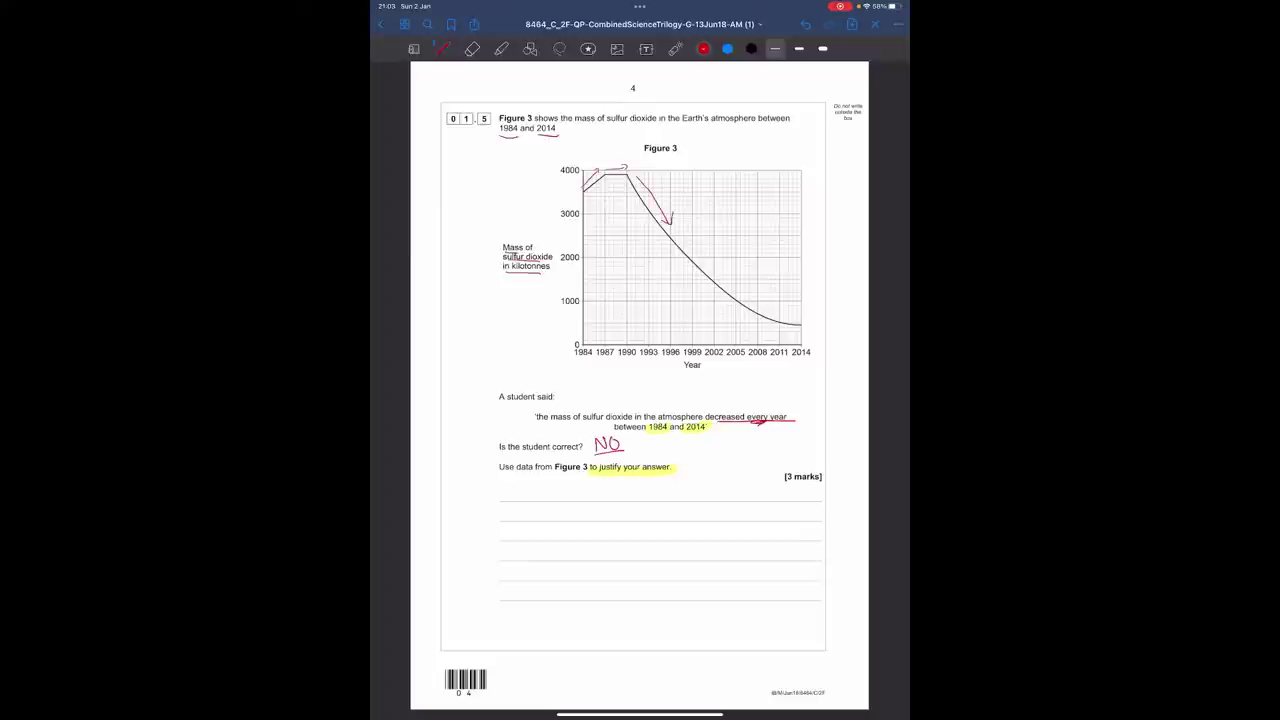
{"action": "mouse_move", "coordinate": [531, 458]}
{"action": "left_mouse_down"}
{"action": "mouse_move", "coordinate": [514, 467]}
{"action": "mouse_move", "coordinate": [536, 460]}
{"action": "left_mouse_up"}
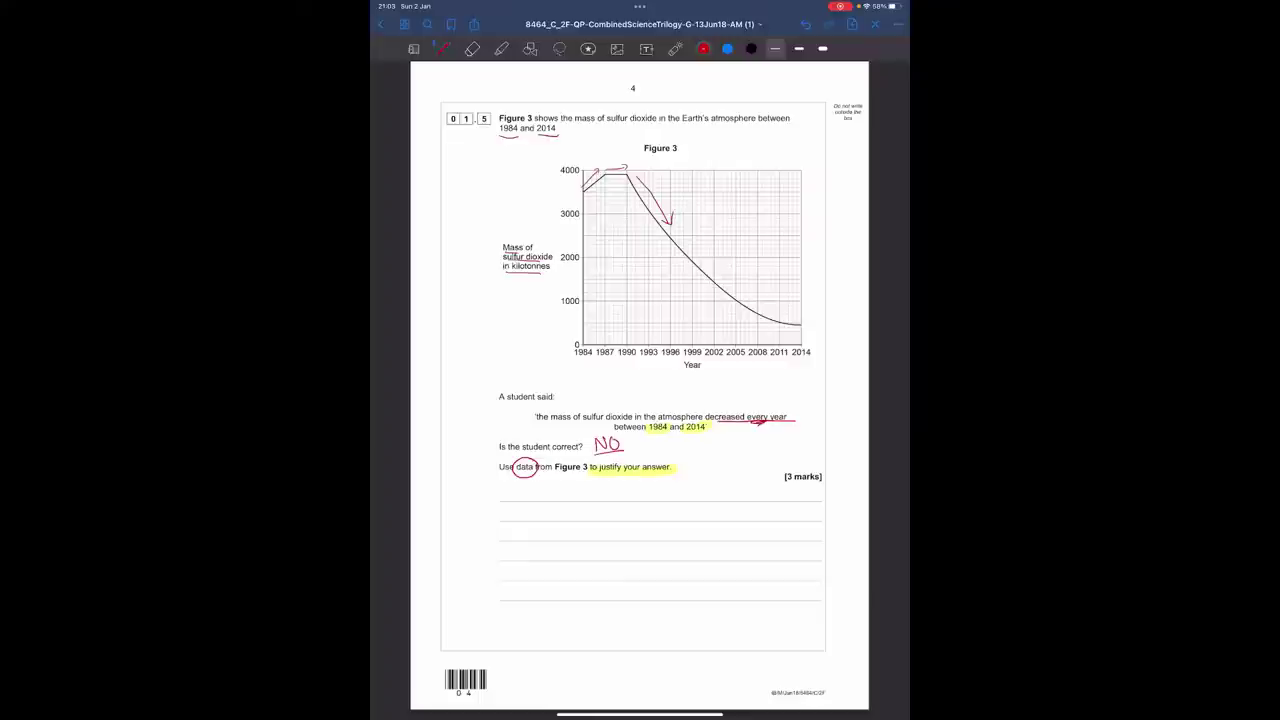
Write that she is not correct, as SO₂ did not change between 87 and 90.
{"action": "mouse_move", "coordinate": [503, 500]}
{"action": "left_mouse_down"}
{"action": "mouse_move", "coordinate": [515, 485]}
{"action": "mouse_move", "coordinate": [542, 500]}
{"action": "mouse_move", "coordinate": [603, 499]}
{"action": "left_mouse_up"}
{"action": "left_click_drag", "start_coordinate": [651, 498], "coordinate": [689, 498]}
{"action": "left_click_drag", "start_coordinate": [699, 490], "coordinate": [821, 495]}
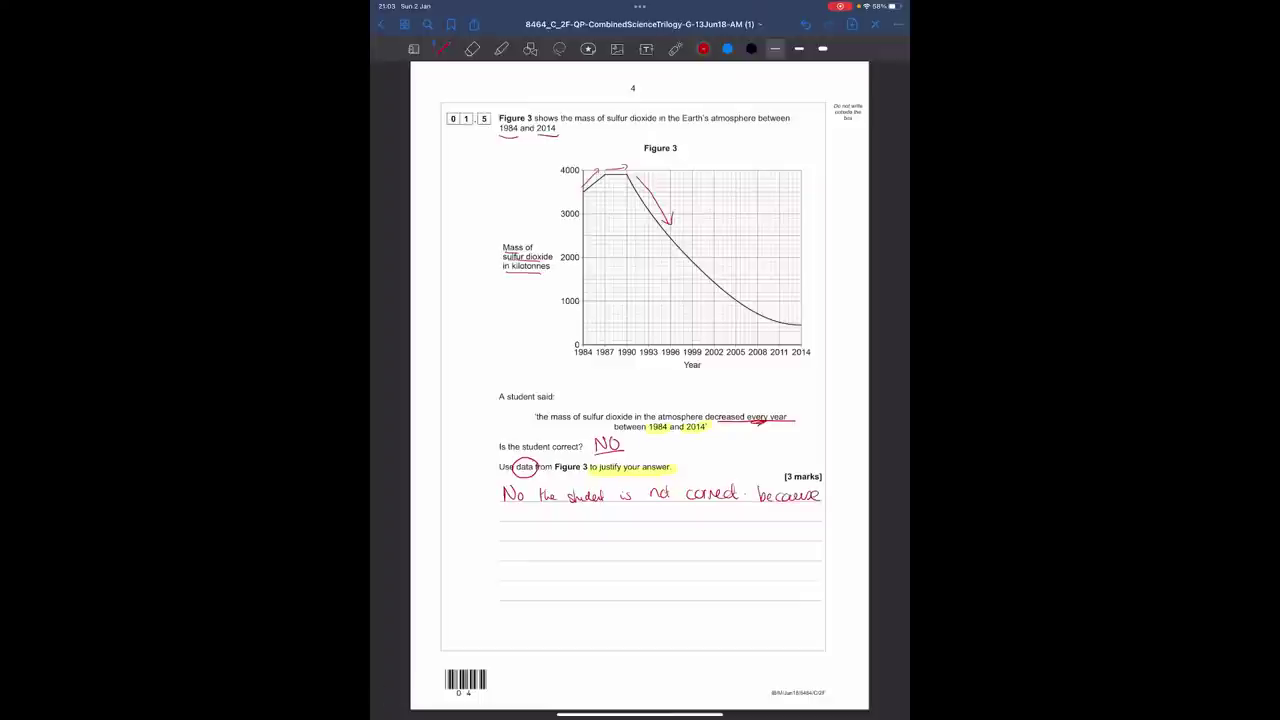
{"action": "mouse_move", "coordinate": [507, 526]}
{"action": "left_mouse_down"}
{"action": "mouse_move", "coordinate": [518, 540]}
{"action": "mouse_move", "coordinate": [580, 541]}
{"action": "left_mouse_up"}
{"action": "mouse_move", "coordinate": [586, 528]}
{"action": "left_mouse_down"}
{"action": "mouse_move", "coordinate": [632, 540]}
{"action": "mouse_move", "coordinate": [690, 522]}
{"action": "mouse_move", "coordinate": [705, 541]}
{"action": "left_mouse_up"}
{"action": "left_click_drag", "start_coordinate": [722, 528], "coordinate": [737, 547]}
{"action": "left_click_drag", "start_coordinate": [510, 546], "coordinate": [566, 556]}
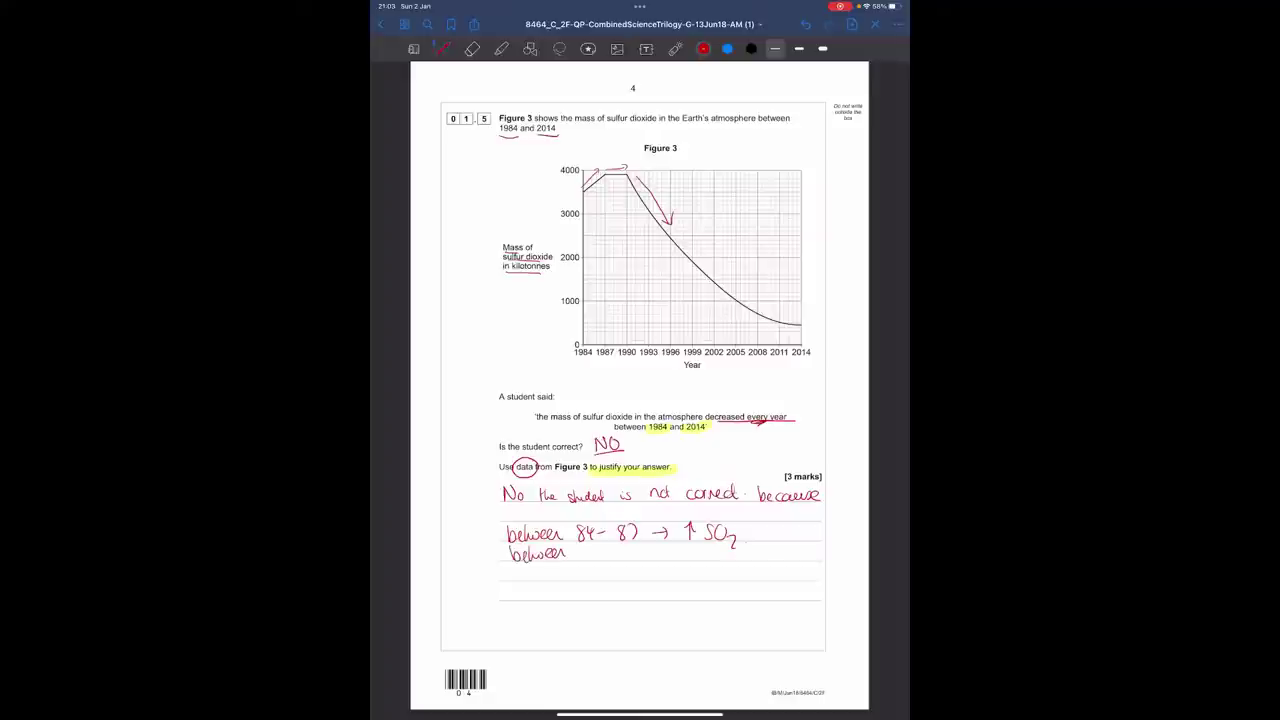
{"action": "mouse_move", "coordinate": [588, 547]}
{"action": "left_mouse_down"}
{"action": "mouse_move", "coordinate": [585, 559]}
{"action": "mouse_move", "coordinate": [612, 553]}
{"action": "left_mouse_up"}
{"action": "mouse_move", "coordinate": [626, 548]}
{"action": "left_mouse_down"}
{"action": "mouse_move", "coordinate": [624, 562]}
{"action": "mouse_move", "coordinate": [635, 549]}
{"action": "mouse_move", "coordinate": [682, 562]}
{"action": "mouse_move", "coordinate": [734, 546]}
{"action": "mouse_move", "coordinate": [823, 547]}
{"action": "mouse_move", "coordinate": [834, 550]}
{"action": "mouse_move", "coordinate": [826, 566]}
{"action": "mouse_move", "coordinate": [847, 566]}
{"action": "left_mouse_up"}
Add that she is only correct after 1990, where there has been a decrease.
{"action": "left_click_drag", "start_coordinate": [515, 587], "coordinate": [509, 599]}
{"action": "mouse_move", "coordinate": [513, 584]}
{"action": "left_mouse_down"}
{"action": "mouse_move", "coordinate": [520, 599]}
{"action": "mouse_move", "coordinate": [590, 594]}
{"action": "mouse_move", "coordinate": [592, 608]}
{"action": "left_mouse_up"}
{"action": "mouse_move", "coordinate": [608, 592]}
{"action": "left_mouse_down"}
{"action": "mouse_move", "coordinate": [672, 600]}
{"action": "mouse_move", "coordinate": [684, 588]}
{"action": "mouse_move", "coordinate": [694, 600]}
{"action": "left_mouse_up"}
{"action": "left_click_drag", "start_coordinate": [695, 600], "coordinate": [727, 600]}
{"action": "left_click_drag", "start_coordinate": [734, 589], "coordinate": [744, 600]}
{"action": "left_click_drag", "start_coordinate": [750, 588], "coordinate": [786, 598]}
{"action": "left_click_drag", "start_coordinate": [786, 594], "coordinate": [806, 596]}
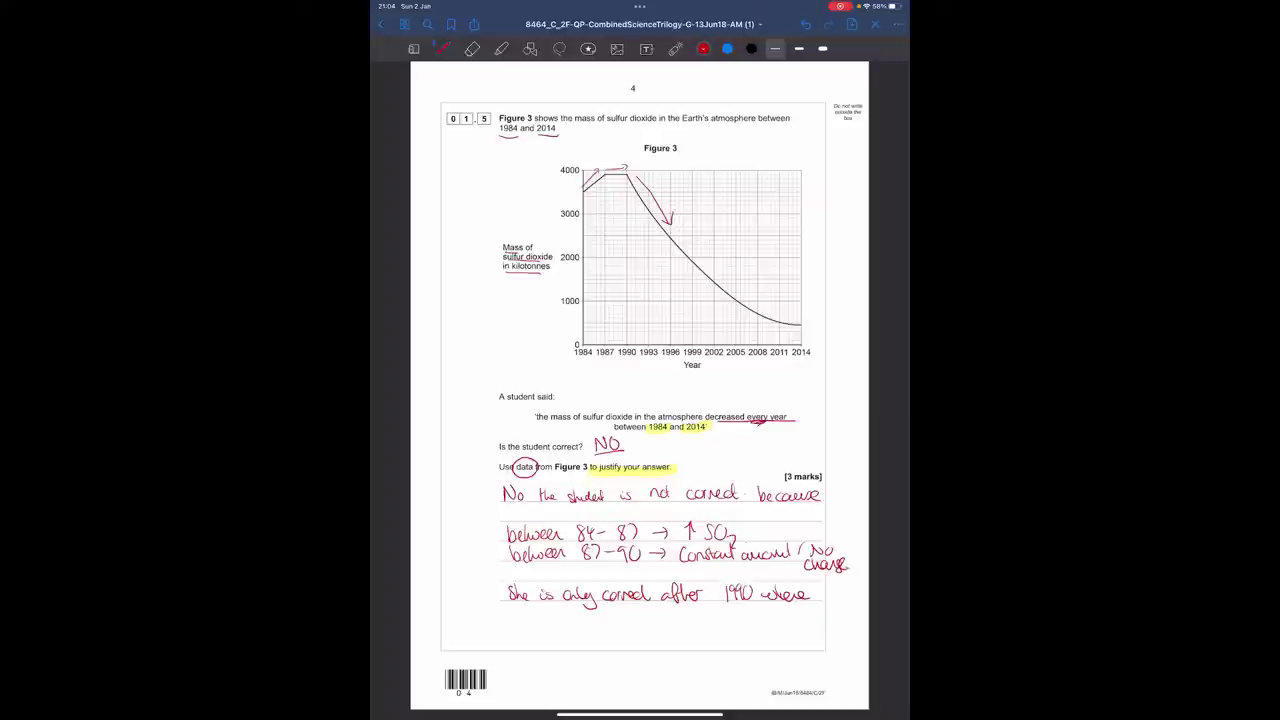
{"action": "left_click_drag", "start_coordinate": [547, 608], "coordinate": [549, 623]}
{"action": "left_click_drag", "start_coordinate": [552, 608], "coordinate": [568, 622]}
{"action": "left_click_drag", "start_coordinate": [568, 616], "coordinate": [699, 618]}
{"action": "mouse_move", "coordinate": [698, 615]}
{"action": "left_mouse_down"}
{"action": "mouse_move", "coordinate": [790, 624]}
{"action": "mouse_move", "coordinate": [808, 613]}
{"action": "left_mouse_up"}
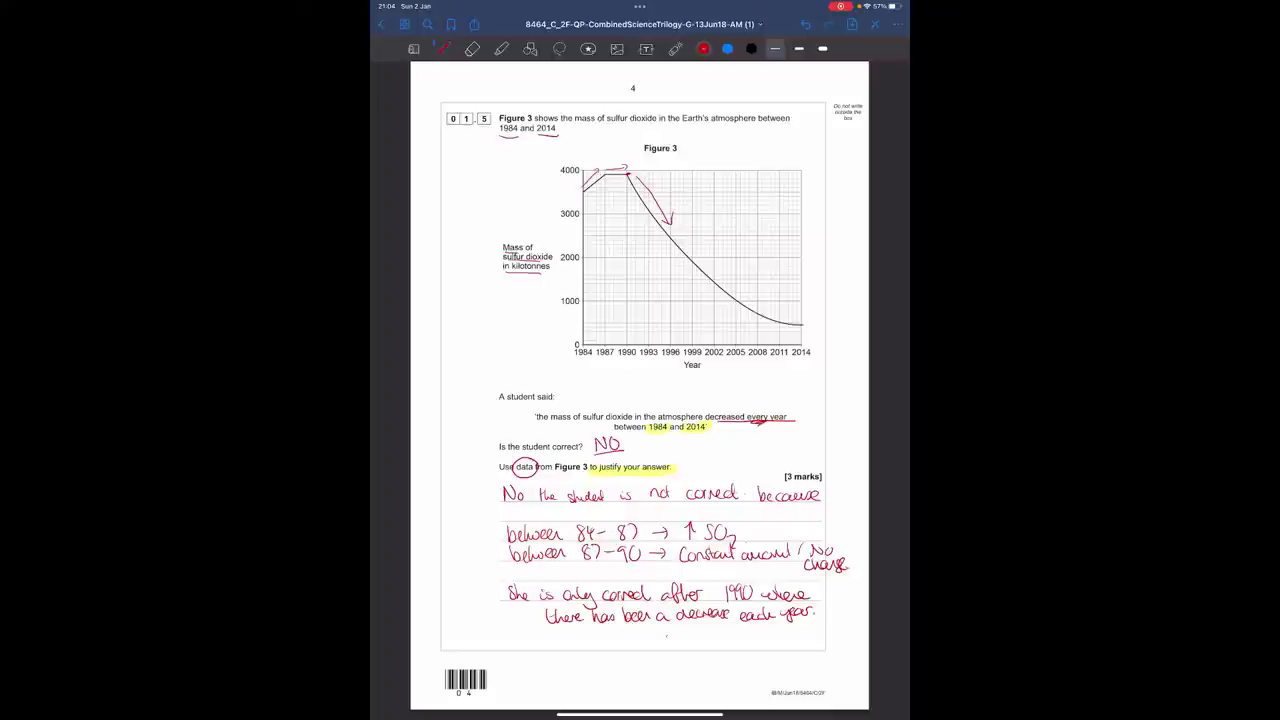
Note the fall from 3900 to 450 kilotonnes and bracket the answer lines together.
{"action": "left_click_drag", "start_coordinate": [671, 636], "coordinate": [686, 649]}
{"action": "left_click_drag", "start_coordinate": [695, 636], "coordinate": [754, 642]}
{"action": "mouse_move", "coordinate": [749, 636]}
{"action": "left_mouse_down"}
{"action": "mouse_move", "coordinate": [748, 651]}
{"action": "mouse_move", "coordinate": [725, 651]}
{"action": "mouse_move", "coordinate": [797, 648]}
{"action": "mouse_move", "coordinate": [815, 634]}
{"action": "mouse_move", "coordinate": [846, 647]}
{"action": "left_mouse_up"}
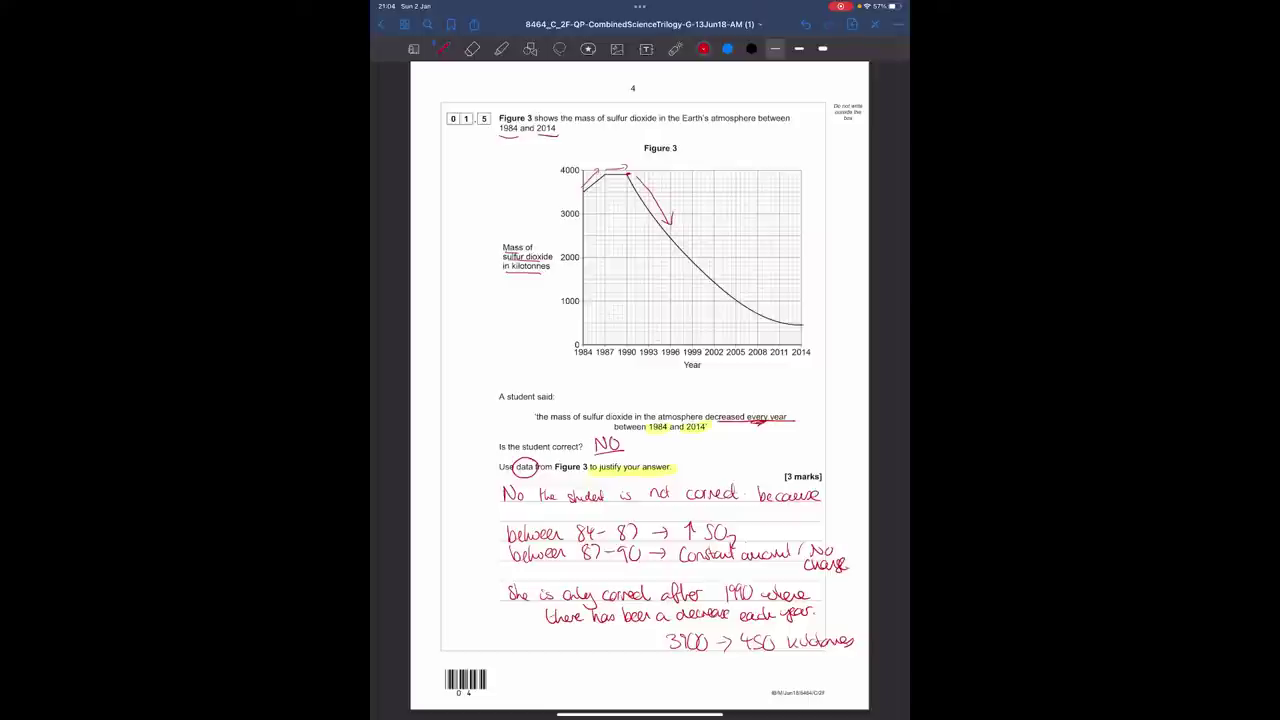
{"action": "mouse_move", "coordinate": [490, 520]}
{"action": "left_mouse_down"}
{"action": "mouse_move", "coordinate": [481, 566]}
{"action": "mouse_move", "coordinate": [494, 618]}
{"action": "left_mouse_up"}
Highlight 'sulfur dioxide' and 'industry' in question 01.6, then return to the red pen.
{"action": "scroll", "coordinate": [640, 385], "scroll_direction": "down", "scroll_amount": 10}
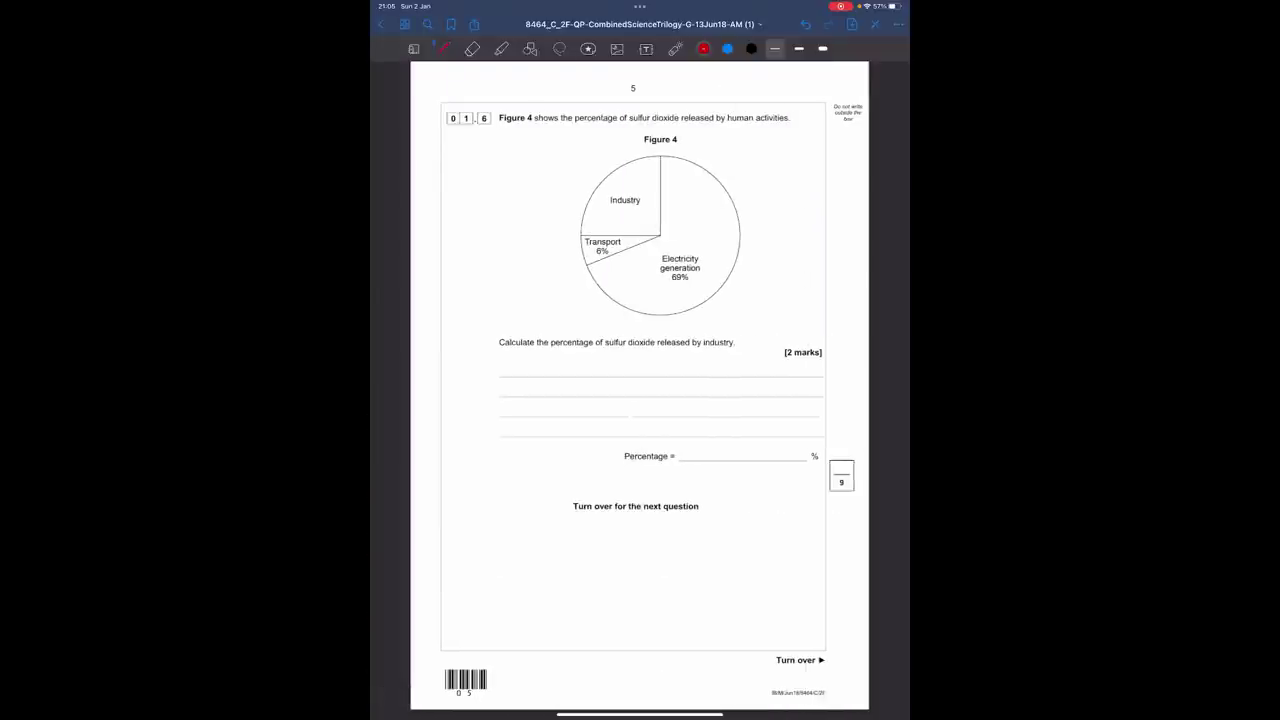
{"action": "left_click", "coordinate": [501, 48]}
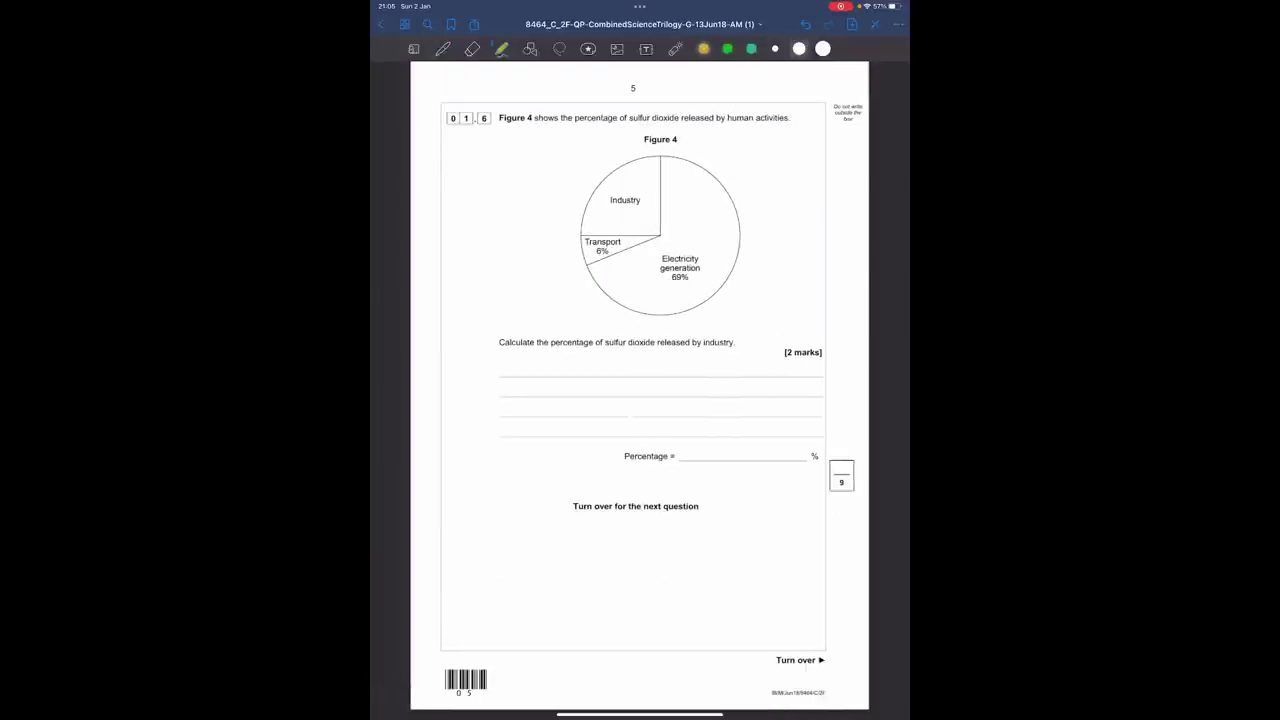
{"action": "left_click_drag", "start_coordinate": [628, 118], "coordinate": [790, 118]}
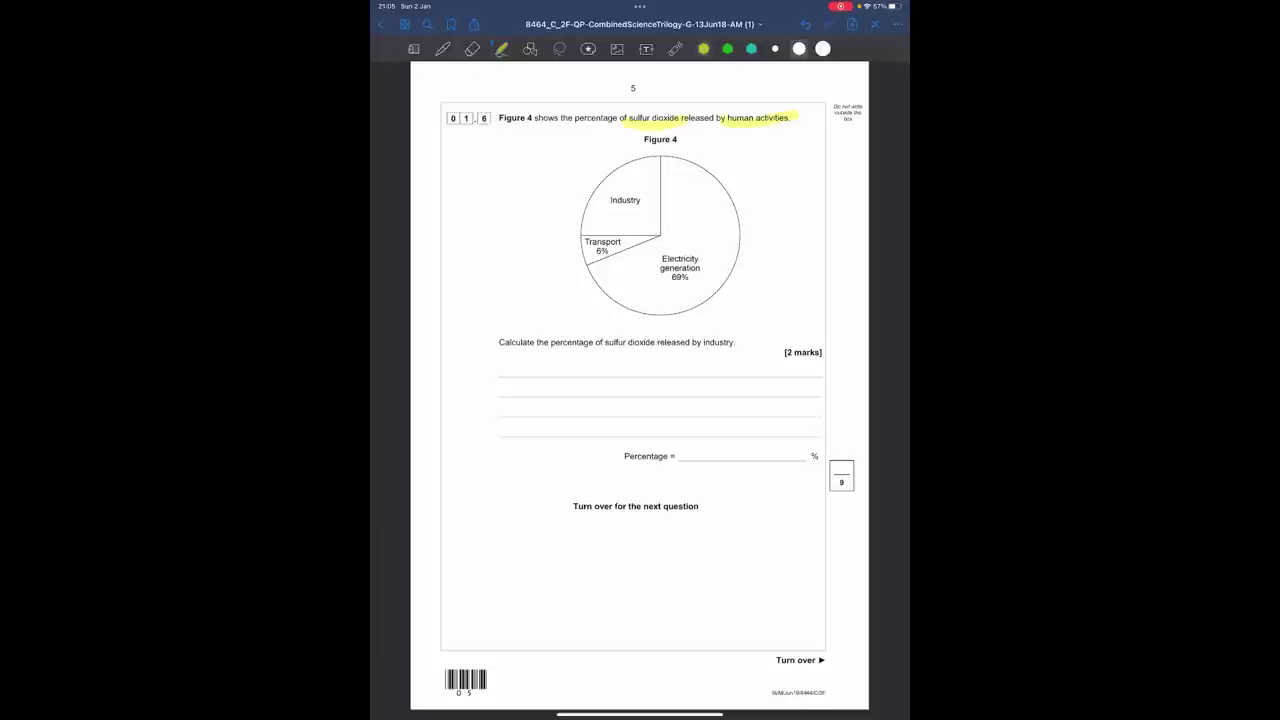
{"action": "left_click_drag", "start_coordinate": [704, 342], "coordinate": [734, 342]}
{"action": "left_click", "coordinate": [443, 48]}
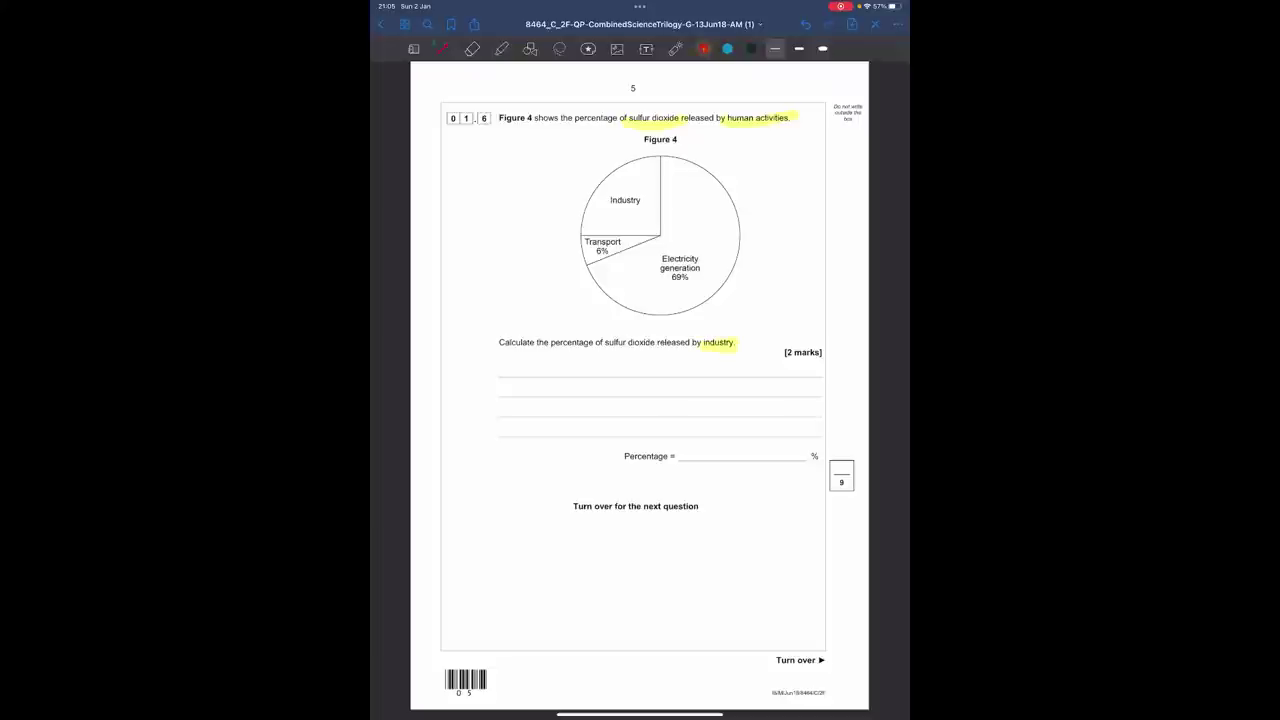
Write 100%, 69 for electricity generation and 6 for transport as working.
{"action": "mouse_move", "coordinate": [517, 361]}
{"action": "left_mouse_down"}
{"action": "mouse_move", "coordinate": [517, 380]}
{"action": "mouse_move", "coordinate": [527, 363]}
{"action": "left_mouse_up"}
{"action": "mouse_move", "coordinate": [541, 362]}
{"action": "left_mouse_down"}
{"action": "mouse_move", "coordinate": [536, 373]}
{"action": "mouse_move", "coordinate": [541, 362]}
{"action": "left_mouse_up"}
{"action": "left_click_drag", "start_coordinate": [562, 358], "coordinate": [561, 376]}
{"action": "left_click_drag", "start_coordinate": [576, 366], "coordinate": [575, 367]}
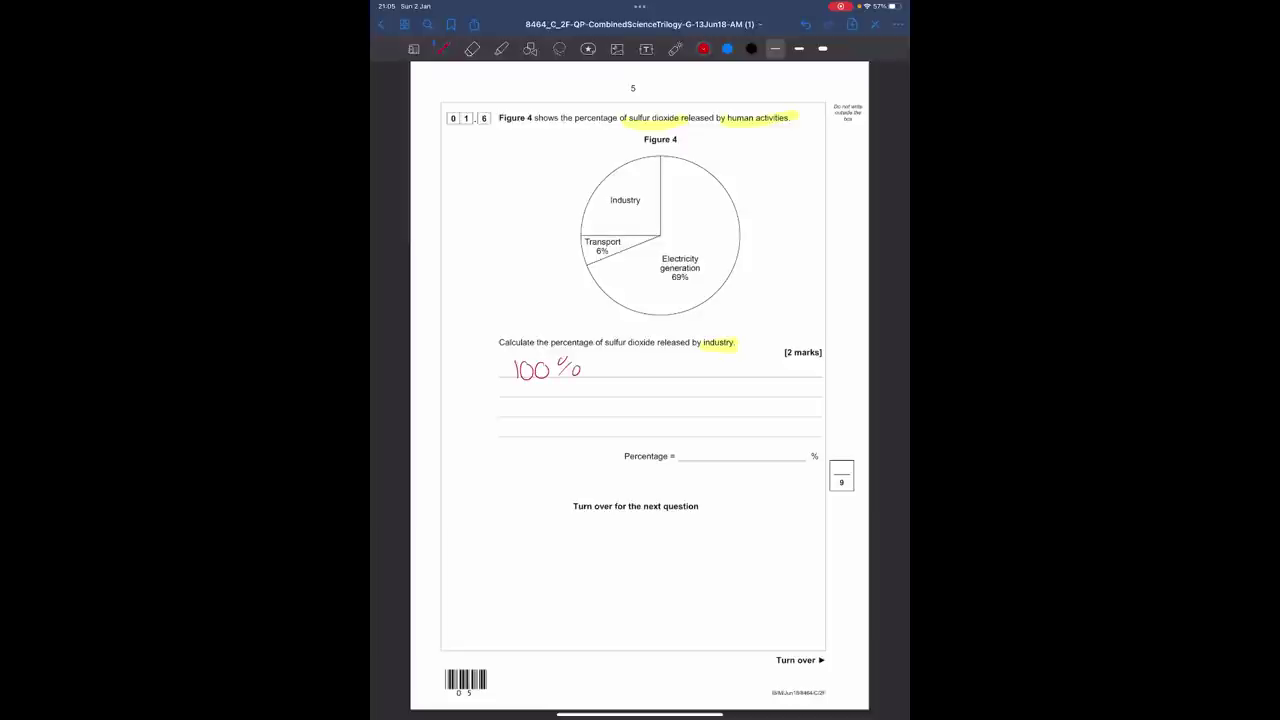
{"action": "left_click_drag", "start_coordinate": [661, 358], "coordinate": [658, 368]}
{"action": "mouse_move", "coordinate": [672, 360]}
{"action": "left_mouse_down"}
{"action": "mouse_move", "coordinate": [673, 377]}
{"action": "mouse_move", "coordinate": [745, 374]}
{"action": "left_mouse_up"}
{"action": "mouse_move", "coordinate": [662, 385]}
{"action": "left_mouse_down"}
{"action": "mouse_move", "coordinate": [776, 390]}
{"action": "mouse_move", "coordinate": [688, 399]}
{"action": "mouse_move", "coordinate": [646, 432]}
{"action": "mouse_move", "coordinate": [686, 401]}
{"action": "mouse_move", "coordinate": [715, 426]}
{"action": "left_mouse_up"}
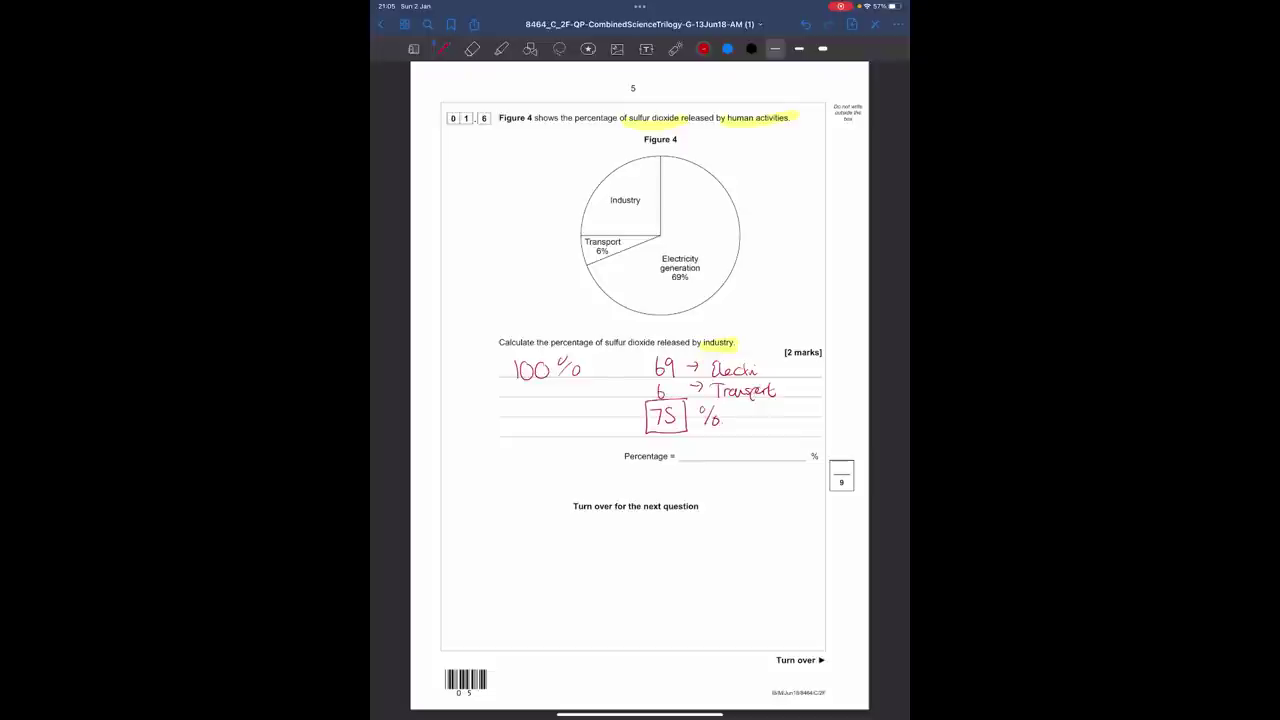
Finish the working as 100 − 75 = 25% with 25 as the answer.
{"action": "mouse_move", "coordinate": [705, 446]}
{"action": "left_mouse_down"}
{"action": "mouse_move", "coordinate": [720, 462]}
{"action": "mouse_move", "coordinate": [737, 441]}
{"action": "mouse_move", "coordinate": [721, 461]}
{"action": "left_mouse_up"}
{"action": "mouse_move", "coordinate": [501, 421]}
{"action": "left_mouse_down"}
{"action": "mouse_move", "coordinate": [500, 437]}
{"action": "mouse_move", "coordinate": [510, 419]}
{"action": "left_mouse_up"}
{"action": "mouse_move", "coordinate": [524, 420]}
{"action": "left_mouse_down"}
{"action": "mouse_move", "coordinate": [518, 434]}
{"action": "mouse_move", "coordinate": [523, 421]}
{"action": "left_mouse_up"}
{"action": "left_click_drag", "start_coordinate": [541, 428], "coordinate": [645, 436]}
{"action": "left_click_drag", "start_coordinate": [604, 446], "coordinate": [638, 443]}
{"action": "scroll", "coordinate": [640, 385], "scroll_direction": "right", "scroll_amount": 5}
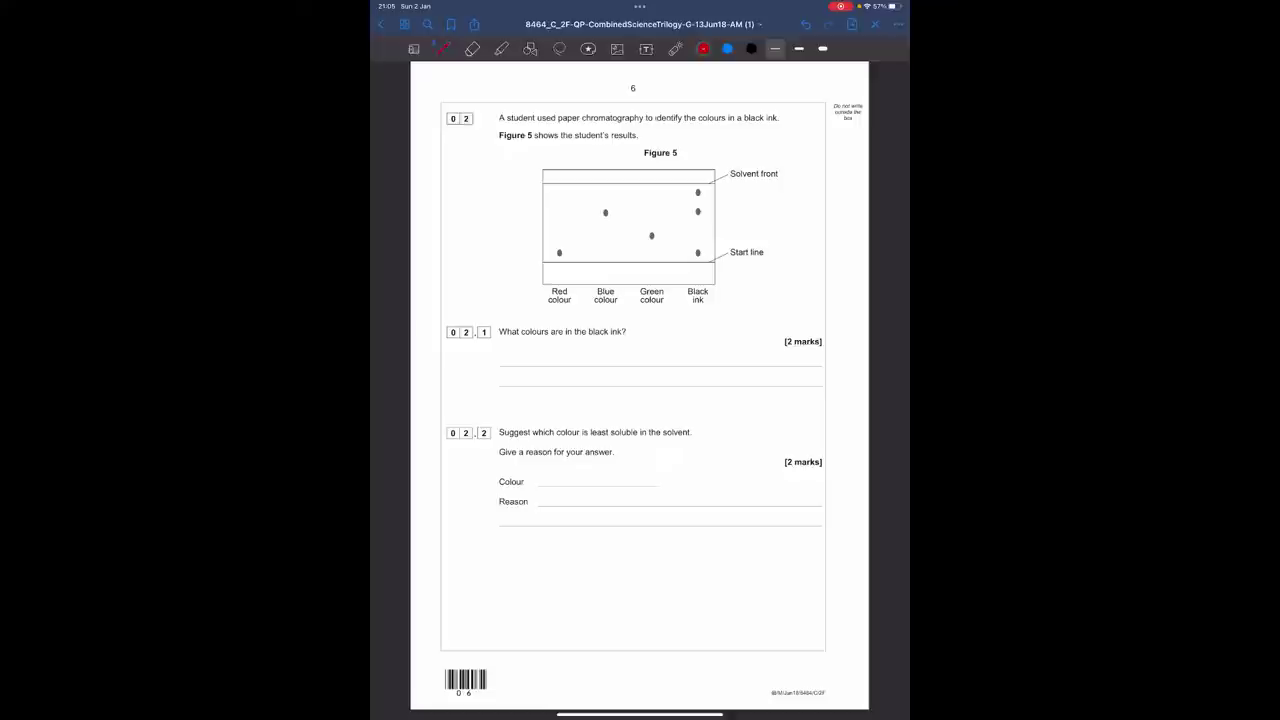
Highlight 'a black ink' and trace the red and blue spot levels across to the black ink.
{"action": "left_click", "coordinate": [501, 48]}
{"action": "left_click_drag", "start_coordinate": [737, 118], "coordinate": [788, 118]}
{"action": "left_click", "coordinate": [443, 48]}
{"action": "left_click_drag", "start_coordinate": [572, 253], "coordinate": [692, 252]}
{"action": "left_click_drag", "start_coordinate": [618, 212], "coordinate": [692, 211]}
Answer 02.1 with 'Red + Blue' and mark that green does not match.
{"action": "mouse_move", "coordinate": [541, 348]}
{"action": "left_mouse_down"}
{"action": "mouse_move", "coordinate": [553, 367]}
{"action": "mouse_move", "coordinate": [579, 366]}
{"action": "left_mouse_up"}
{"action": "mouse_move", "coordinate": [602, 351]}
{"action": "left_mouse_down"}
{"action": "mouse_move", "coordinate": [602, 365]}
{"action": "mouse_move", "coordinate": [643, 366]}
{"action": "left_mouse_up"}
{"action": "left_click_drag", "start_coordinate": [648, 358], "coordinate": [668, 365]}
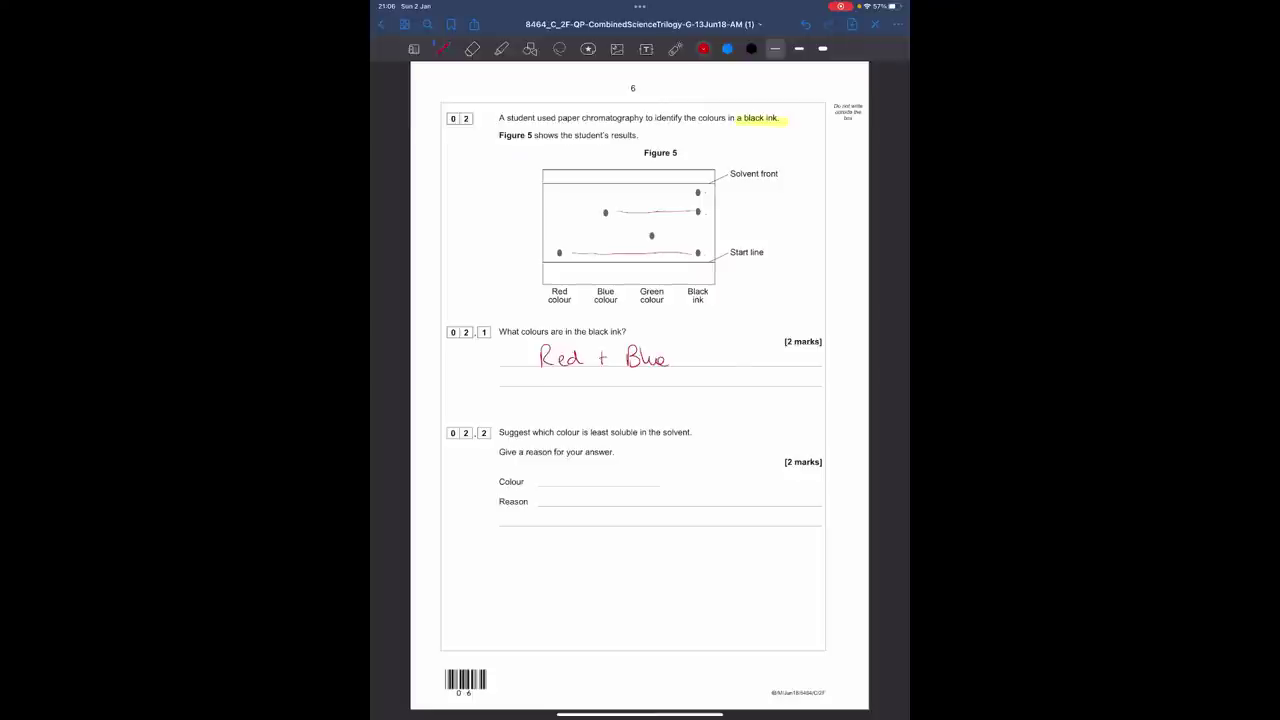
{"action": "mouse_move", "coordinate": [656, 236]}
{"action": "left_mouse_down"}
{"action": "mouse_move", "coordinate": [734, 236]}
{"action": "mouse_move", "coordinate": [697, 245]}
{"action": "left_mouse_up"}
Answer 02.2 with 'Red, it has not travelled far up the paper' and circle both marks.
{"action": "mouse_move", "coordinate": [552, 468]}
{"action": "left_mouse_down"}
{"action": "mouse_move", "coordinate": [583, 487]}
{"action": "mouse_move", "coordinate": [562, 506]}
{"action": "mouse_move", "coordinate": [662, 510]}
{"action": "mouse_move", "coordinate": [726, 492]}
{"action": "mouse_move", "coordinate": [783, 503]}
{"action": "left_mouse_up"}
{"action": "left_click_drag", "start_coordinate": [786, 511], "coordinate": [792, 497]}
{"action": "mouse_move", "coordinate": [650, 512]}
{"action": "left_mouse_down"}
{"action": "mouse_move", "coordinate": [651, 527]}
{"action": "mouse_move", "coordinate": [672, 524]}
{"action": "left_mouse_up"}
{"action": "mouse_move", "coordinate": [692, 517]}
{"action": "left_mouse_down"}
{"action": "mouse_move", "coordinate": [695, 529]}
{"action": "mouse_move", "coordinate": [736, 516]}
{"action": "left_mouse_up"}
{"action": "left_click", "coordinate": [742, 519]}
{"action": "left_click_drag", "start_coordinate": [784, 472], "coordinate": [818, 469]}
{"action": "left_click_drag", "start_coordinate": [644, 459], "coordinate": [641, 461]}
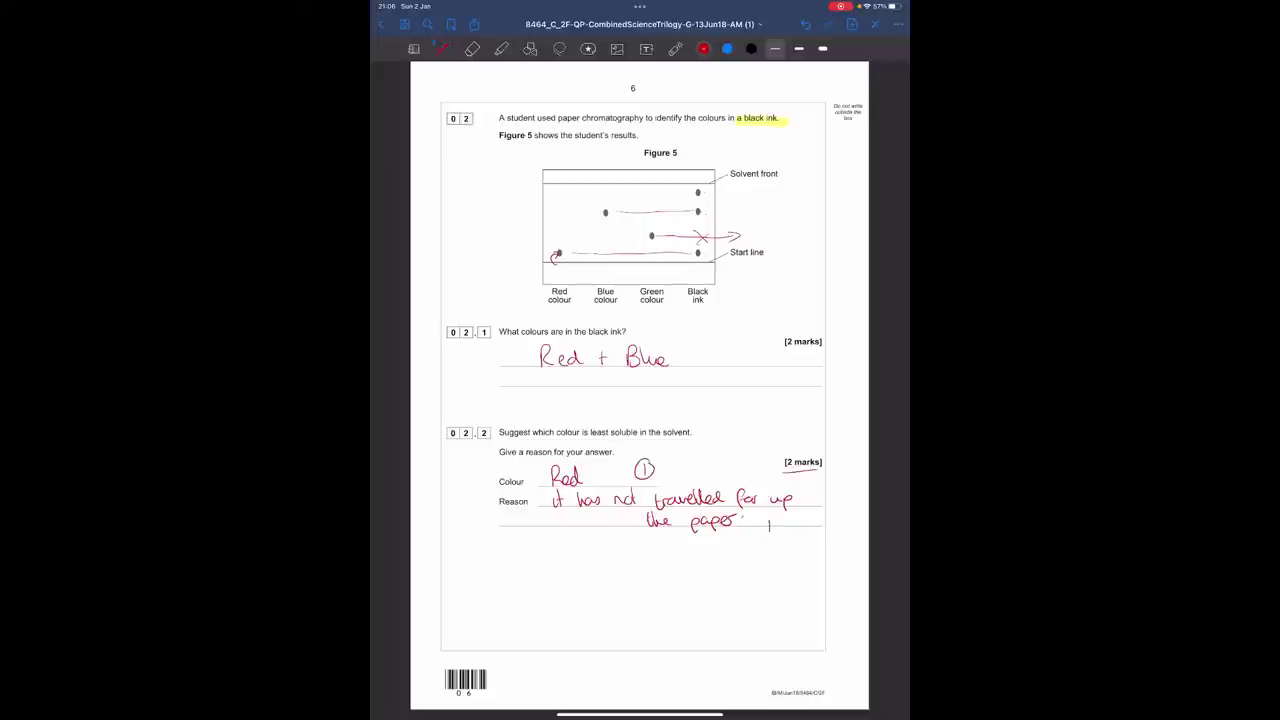
{"action": "left_click_drag", "start_coordinate": [768, 512], "coordinate": [765, 514]}
On page 7, highlight 'Use Figure 5', 'Table 2' and 'in mm', then return to the pen.
{"action": "scroll", "coordinate": [640, 380], "scroll_direction": "down", "scroll_amount": 5}
{"action": "left_click", "coordinate": [472, 48]}
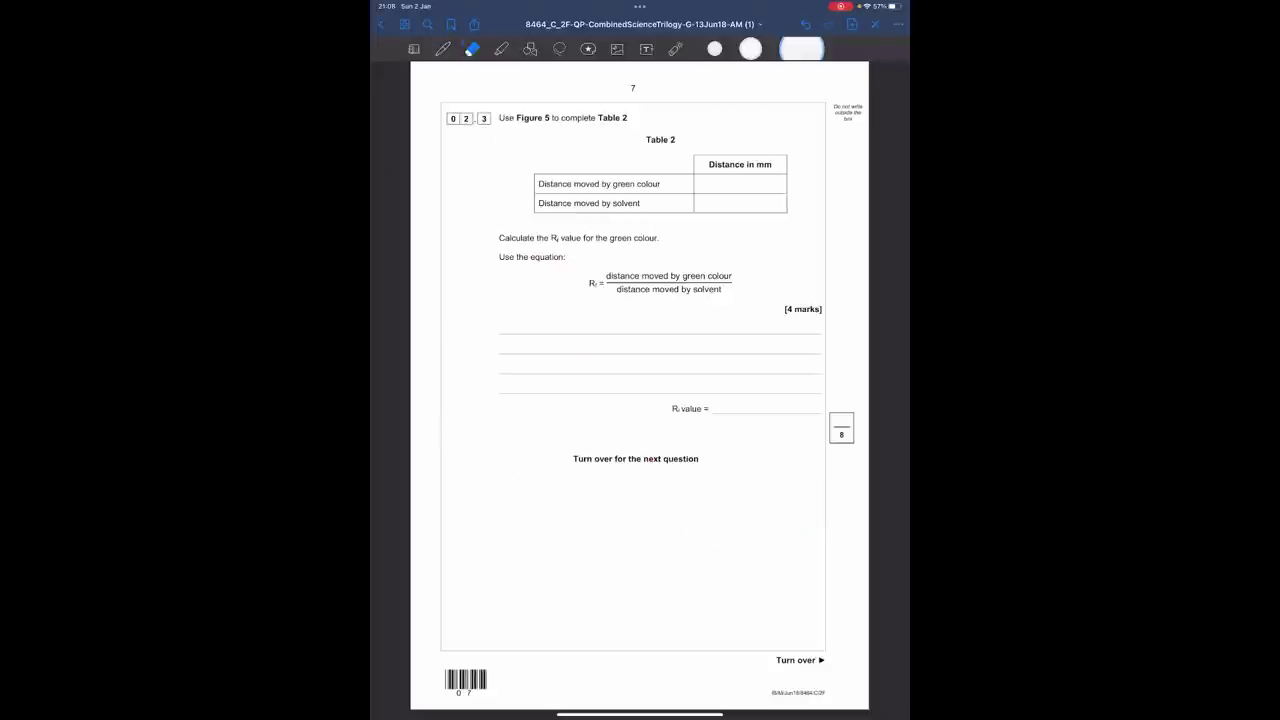
{"action": "left_click", "coordinate": [501, 48]}
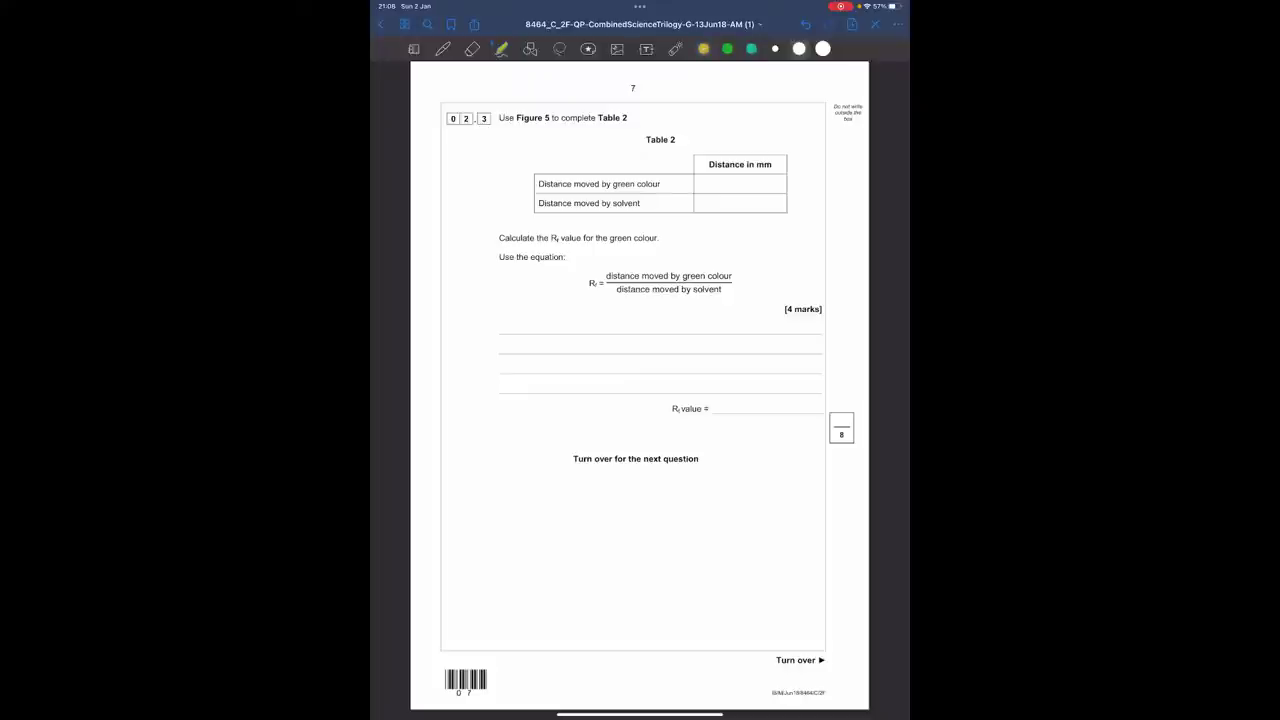
{"action": "left_click_drag", "start_coordinate": [499, 119], "coordinate": [556, 126]}
{"action": "left_click_drag", "start_coordinate": [598, 118], "coordinate": [634, 119]}
{"action": "left_click_drag", "start_coordinate": [744, 165], "coordinate": [774, 166]}
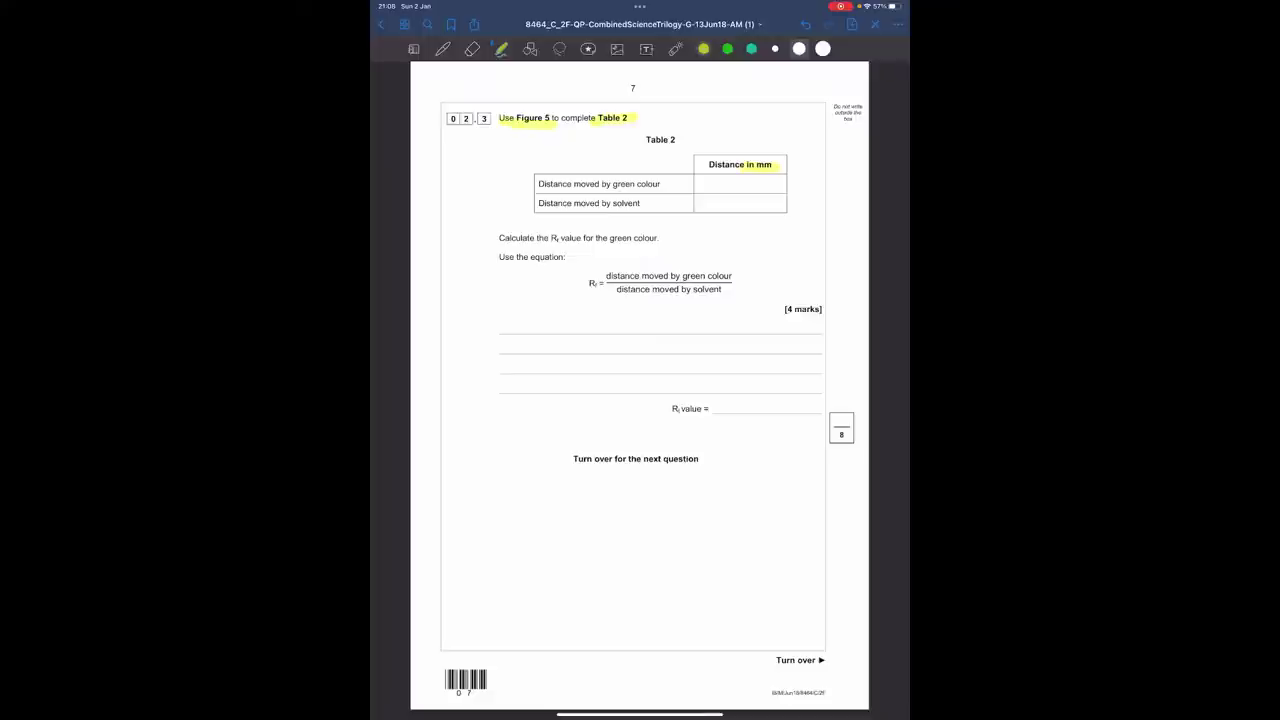
{"action": "left_click", "coordinate": [501, 48]}
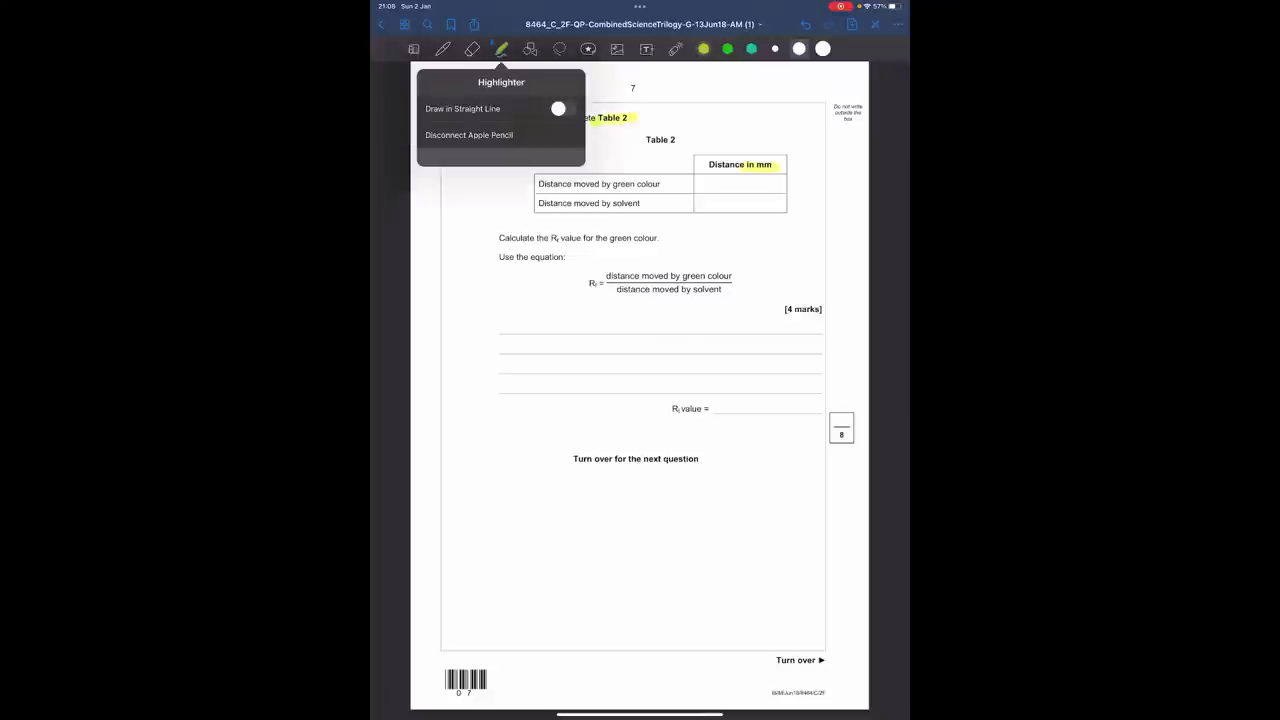
{"action": "left_click", "coordinate": [443, 48]}
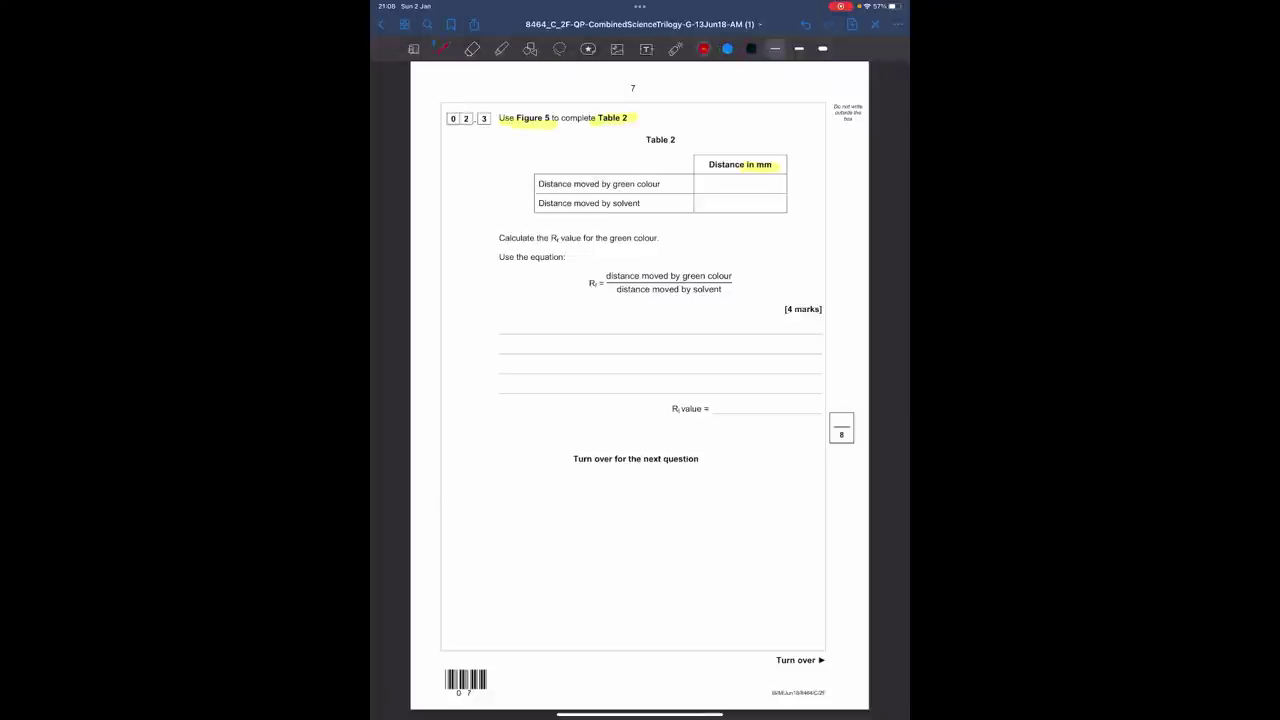
{"action": "left_click", "coordinate": [751, 48]}
Write 12 mm and 36 mm in Table 2, with accepted ranges 10-14 mm and 35-36 mm.
{"action": "mouse_move", "coordinate": [772, 153]}
{"action": "left_mouse_down"}
{"action": "mouse_move", "coordinate": [764, 176]}
{"action": "mouse_move", "coordinate": [780, 158]}
{"action": "left_mouse_up"}
{"action": "mouse_move", "coordinate": [722, 180]}
{"action": "left_mouse_down"}
{"action": "mouse_move", "coordinate": [722, 192]}
{"action": "mouse_move", "coordinate": [745, 192]}
{"action": "left_mouse_up"}
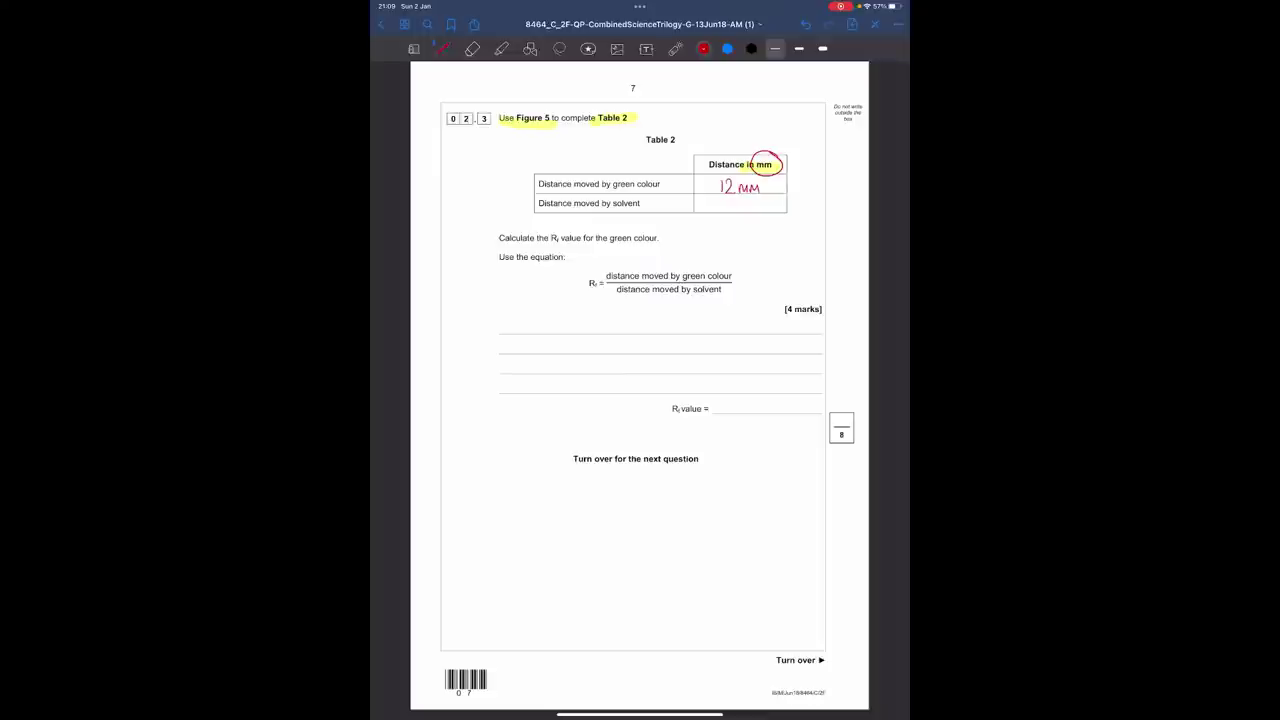
{"action": "left_click_drag", "start_coordinate": [804, 178], "coordinate": [803, 179]}
{"action": "left_click_drag", "start_coordinate": [810, 182], "coordinate": [815, 182]}
{"action": "left_click_drag", "start_coordinate": [843, 186], "coordinate": [850, 184]}
{"action": "left_click_drag", "start_coordinate": [723, 203], "coordinate": [759, 211]}
{"action": "left_click_drag", "start_coordinate": [816, 202], "coordinate": [850, 212]}
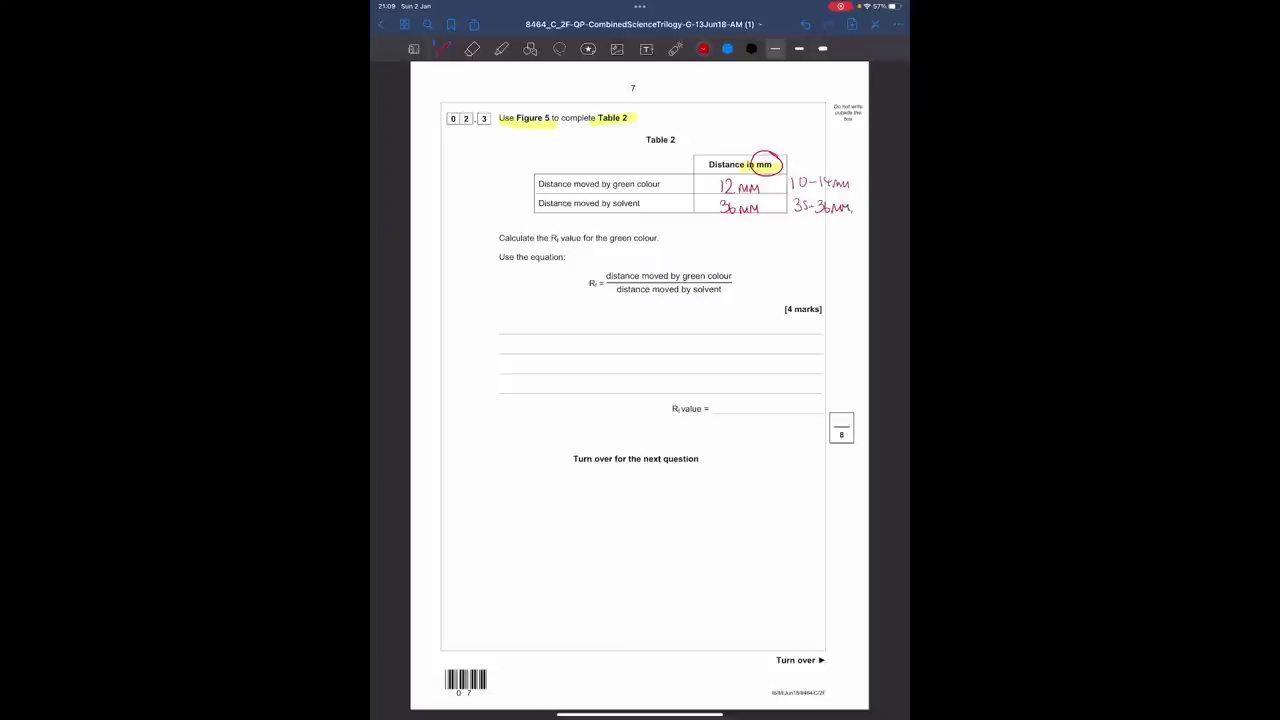
Box 'green colour' and work out the Rf value as 12/36 = 0.33.
{"action": "mouse_move", "coordinate": [656, 229]}
{"action": "left_mouse_down"}
{"action": "mouse_move", "coordinate": [602, 231]}
{"action": "mouse_move", "coordinate": [662, 251]}
{"action": "mouse_move", "coordinate": [660, 231]}
{"action": "left_mouse_up"}
{"action": "mouse_move", "coordinate": [758, 289]}
{"action": "left_mouse_down"}
{"action": "mouse_move", "coordinate": [786, 288]}
{"action": "mouse_move", "coordinate": [762, 300]}
{"action": "mouse_move", "coordinate": [776, 297]}
{"action": "left_mouse_up"}
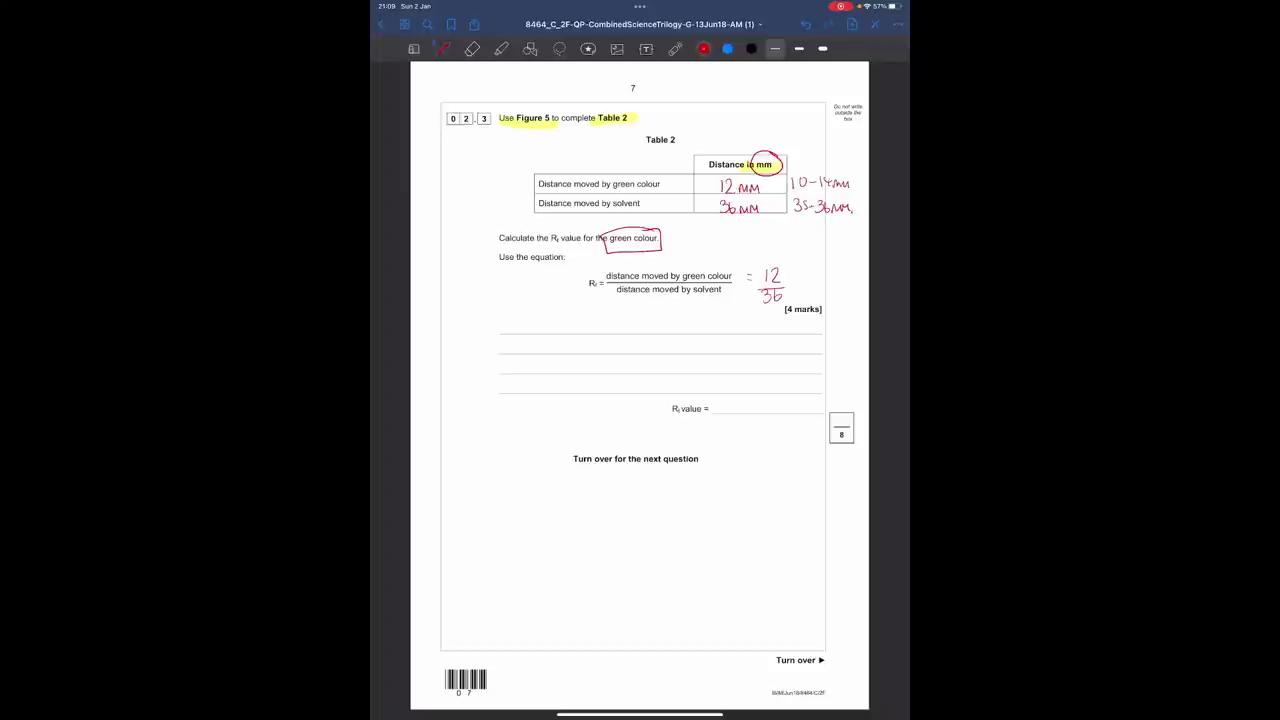
{"action": "left_click_drag", "start_coordinate": [740, 399], "coordinate": [777, 415]}
{"action": "left_click", "coordinate": [752, 411]}
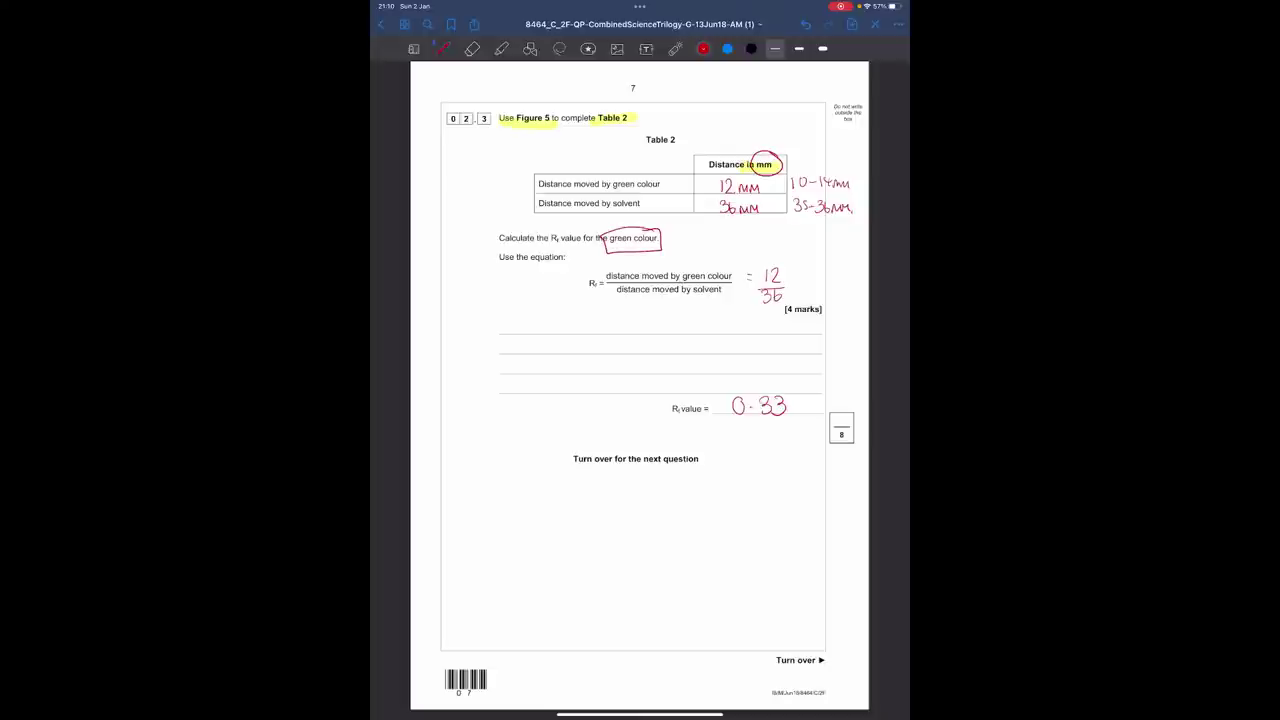
Highlight 'dissolved solids', the 10 cm³ of sea water label and the Bunsen burner label.
{"action": "scroll", "coordinate": [640, 385], "scroll_direction": "down", "scroll_amount": 5}
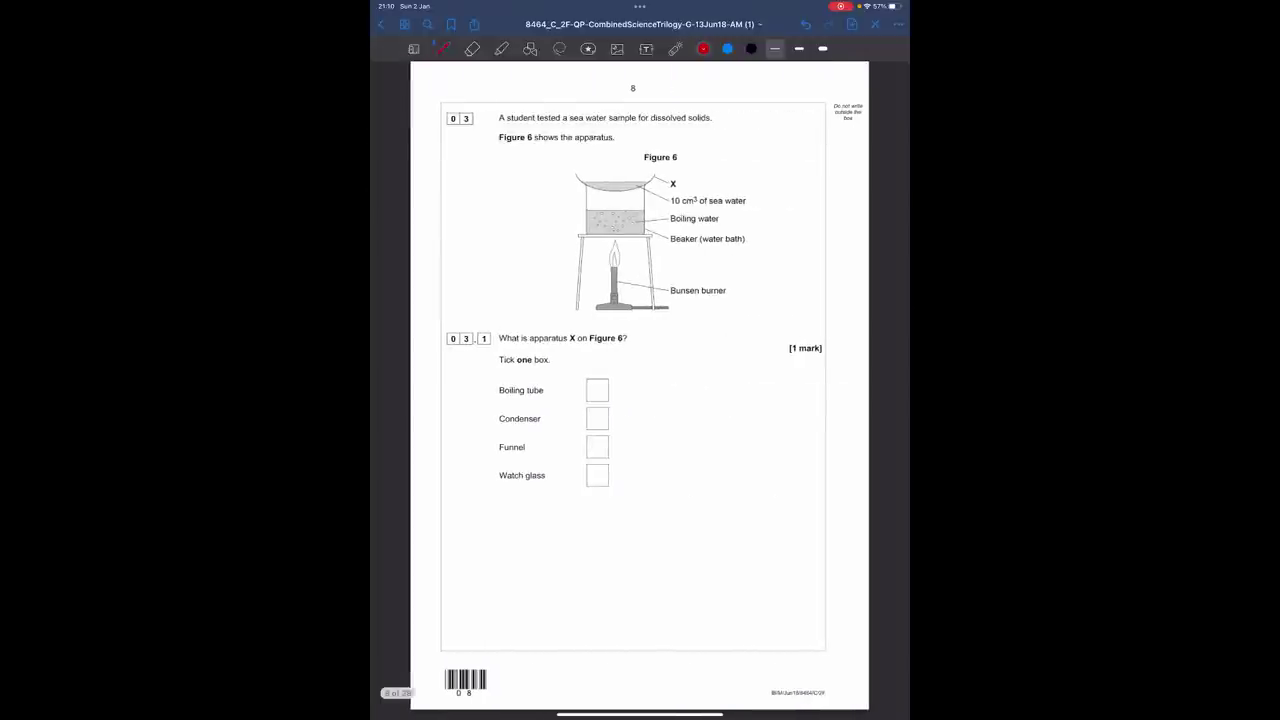
{"action": "left_click", "coordinate": [502, 48]}
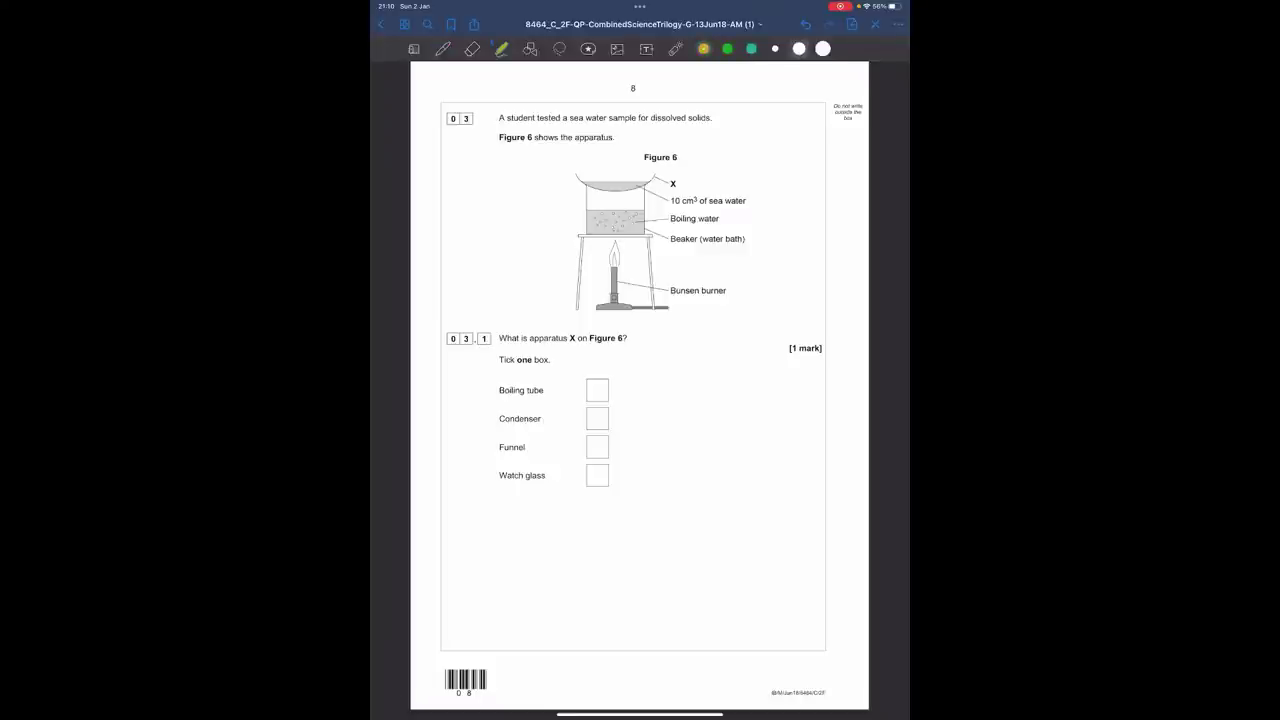
{"action": "left_click_drag", "start_coordinate": [645, 118], "coordinate": [712, 118]}
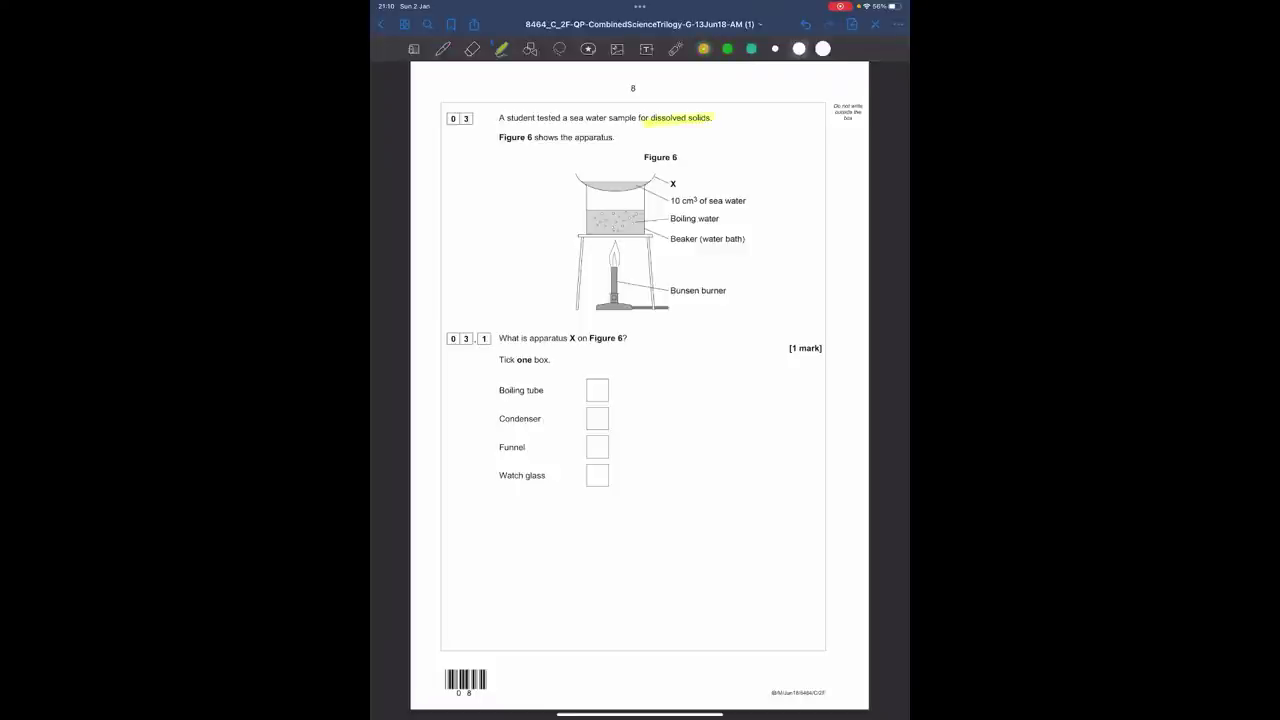
{"action": "left_click", "coordinate": [704, 48]}
{"action": "mouse_move", "coordinate": [690, 201]}
{"action": "left_mouse_down"}
{"action": "mouse_move", "coordinate": [722, 201]}
{"action": "mouse_move", "coordinate": [721, 217]}
{"action": "left_mouse_up"}
{"action": "left_click_drag", "start_coordinate": [670, 291], "coordinate": [726, 291]}
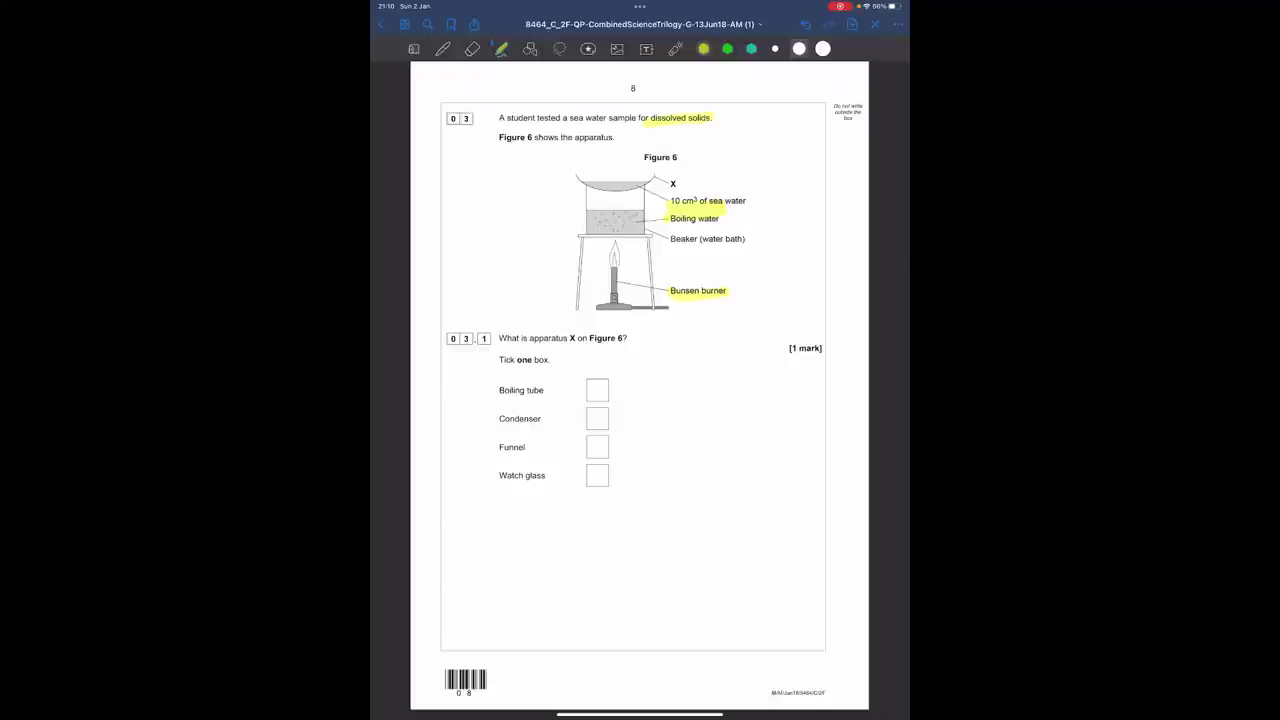
Cross out Boiling tube and Condenser, noting 'Gas to liquid' beside Condenser in red.
{"action": "left_click", "coordinate": [443, 48]}
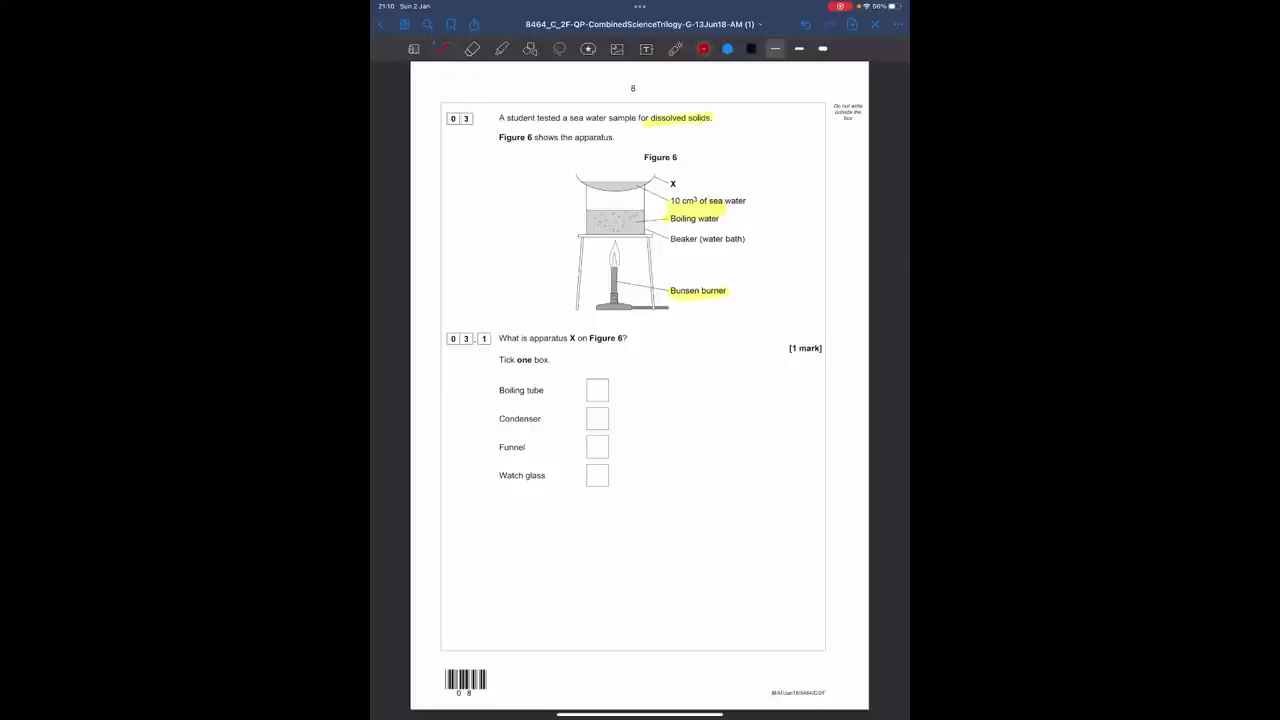
{"action": "mouse_move", "coordinate": [589, 383]}
{"action": "left_mouse_down"}
{"action": "mouse_move", "coordinate": [606, 401]}
{"action": "mouse_move", "coordinate": [590, 401]}
{"action": "left_mouse_up"}
{"action": "left_click_drag", "start_coordinate": [640, 412], "coordinate": [701, 422]}
{"action": "mouse_move", "coordinate": [714, 408]}
{"action": "left_mouse_down"}
{"action": "mouse_move", "coordinate": [716, 424]}
{"action": "mouse_move", "coordinate": [791, 421]}
{"action": "left_mouse_up"}
{"action": "mouse_move", "coordinate": [588, 408]}
{"action": "left_mouse_down"}
{"action": "mouse_move", "coordinate": [609, 430]}
{"action": "mouse_move", "coordinate": [588, 430]}
{"action": "mouse_move", "coordinate": [607, 457]}
{"action": "mouse_move", "coordinate": [589, 457]}
{"action": "left_mouse_up"}
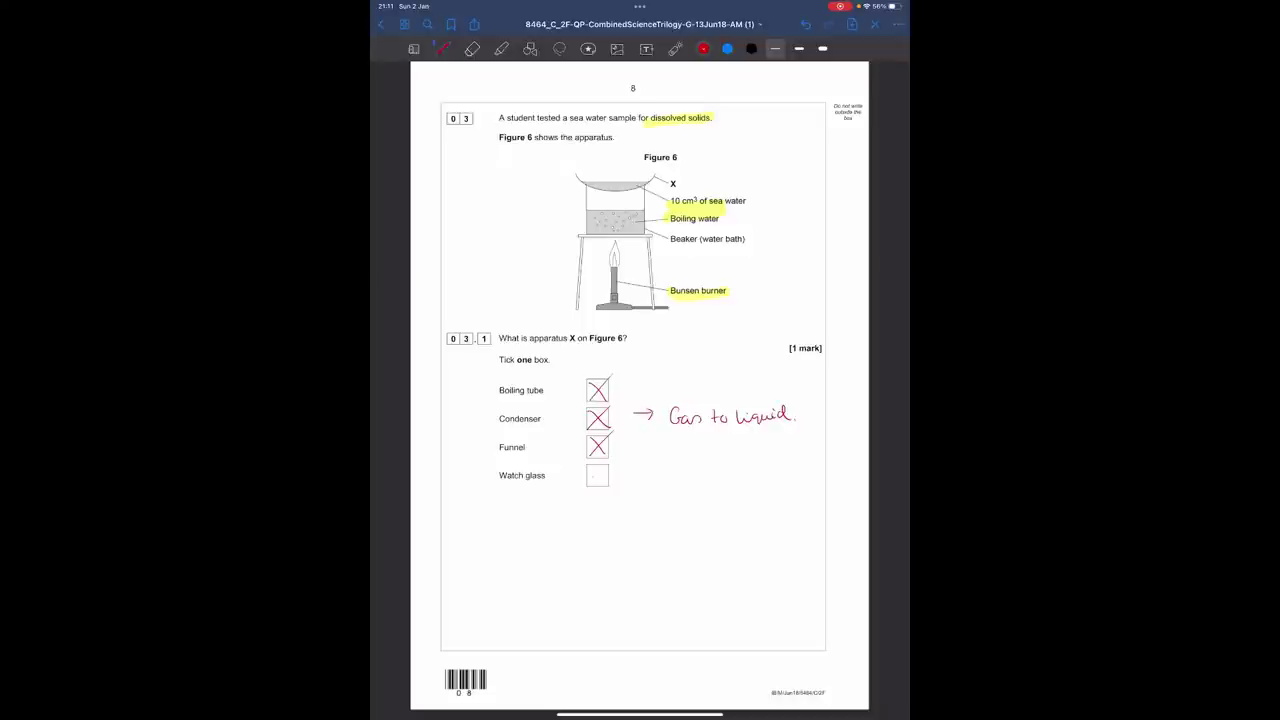
Tick Watch glass and sketch a watch glass with steam, labelled 'water glass'.
{"action": "left_click_drag", "start_coordinate": [591, 470], "coordinate": [626, 445]}
{"action": "mouse_move", "coordinate": [546, 506]}
{"action": "left_mouse_down"}
{"action": "mouse_move", "coordinate": [566, 526]}
{"action": "mouse_move", "coordinate": [622, 530]}
{"action": "mouse_move", "coordinate": [659, 504]}
{"action": "mouse_move", "coordinate": [672, 530]}
{"action": "mouse_move", "coordinate": [694, 522]}
{"action": "left_mouse_up"}
{"action": "left_click_drag", "start_coordinate": [700, 513], "coordinate": [697, 521]}
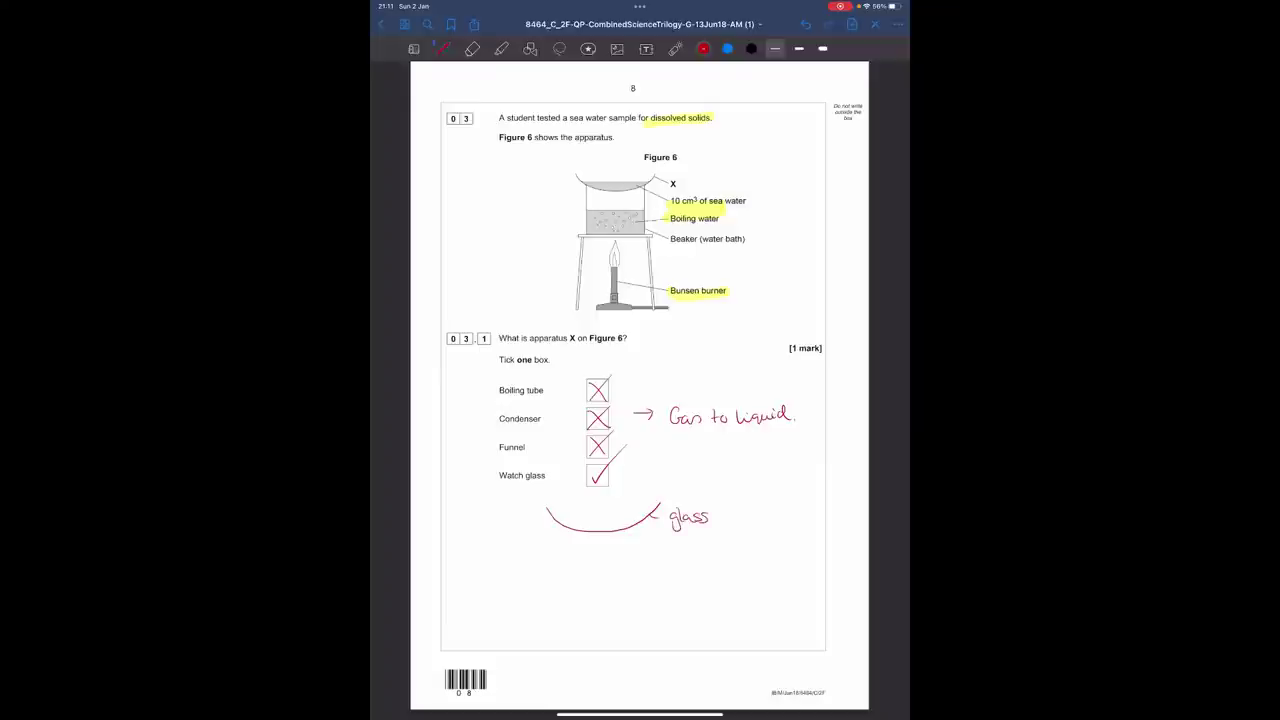
{"action": "left_click_drag", "start_coordinate": [548, 514], "coordinate": [652, 513]}
{"action": "mouse_move", "coordinate": [567, 514]}
{"action": "left_mouse_down"}
{"action": "mouse_move", "coordinate": [571, 499]}
{"action": "mouse_move", "coordinate": [618, 487]}
{"action": "mouse_move", "coordinate": [700, 498]}
{"action": "left_mouse_up"}
{"action": "mouse_move", "coordinate": [698, 487]}
{"action": "left_mouse_down"}
{"action": "mouse_move", "coordinate": [702, 500]}
{"action": "mouse_move", "coordinate": [720, 490]}
{"action": "left_mouse_up"}
Underline 'solid' and highlight Table 3's results plus the mean, anomalous, 2 s.f. and [3 marks] wording.
{"action": "scroll", "coordinate": [640, 385], "scroll_direction": "right", "scroll_amount": 5}
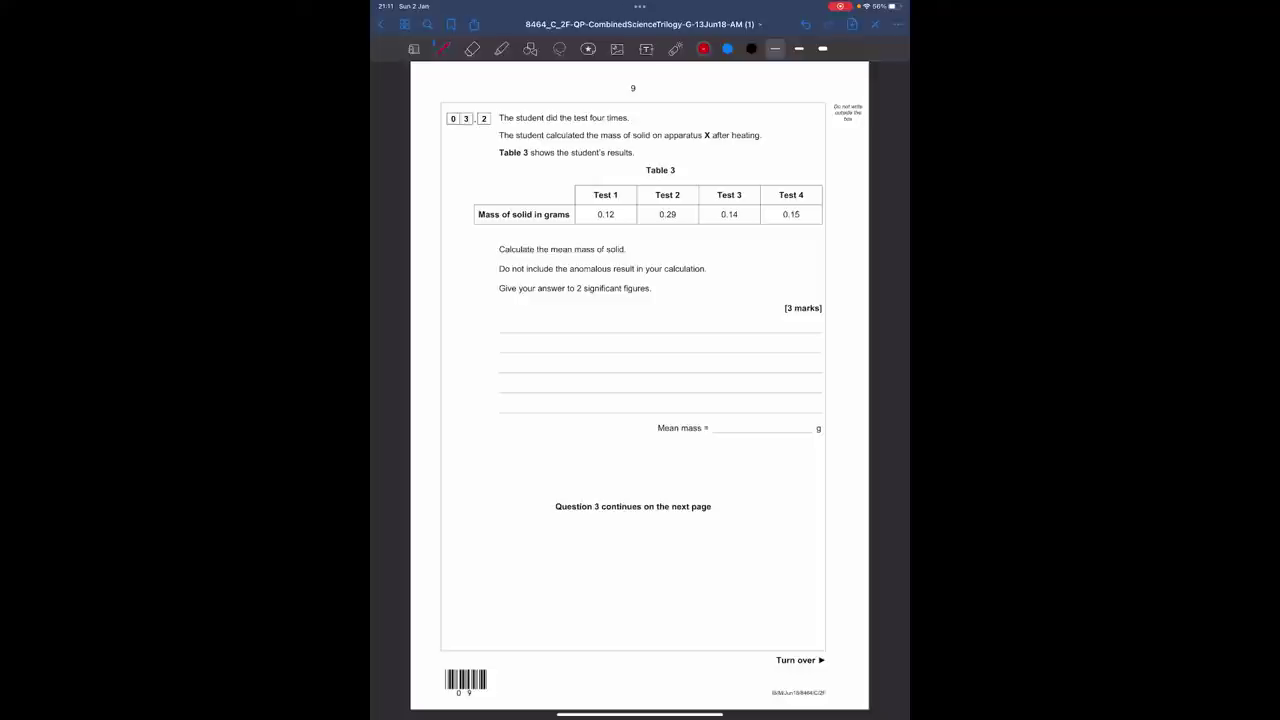
{"action": "left_click_drag", "start_coordinate": [504, 223], "coordinate": [528, 222]}
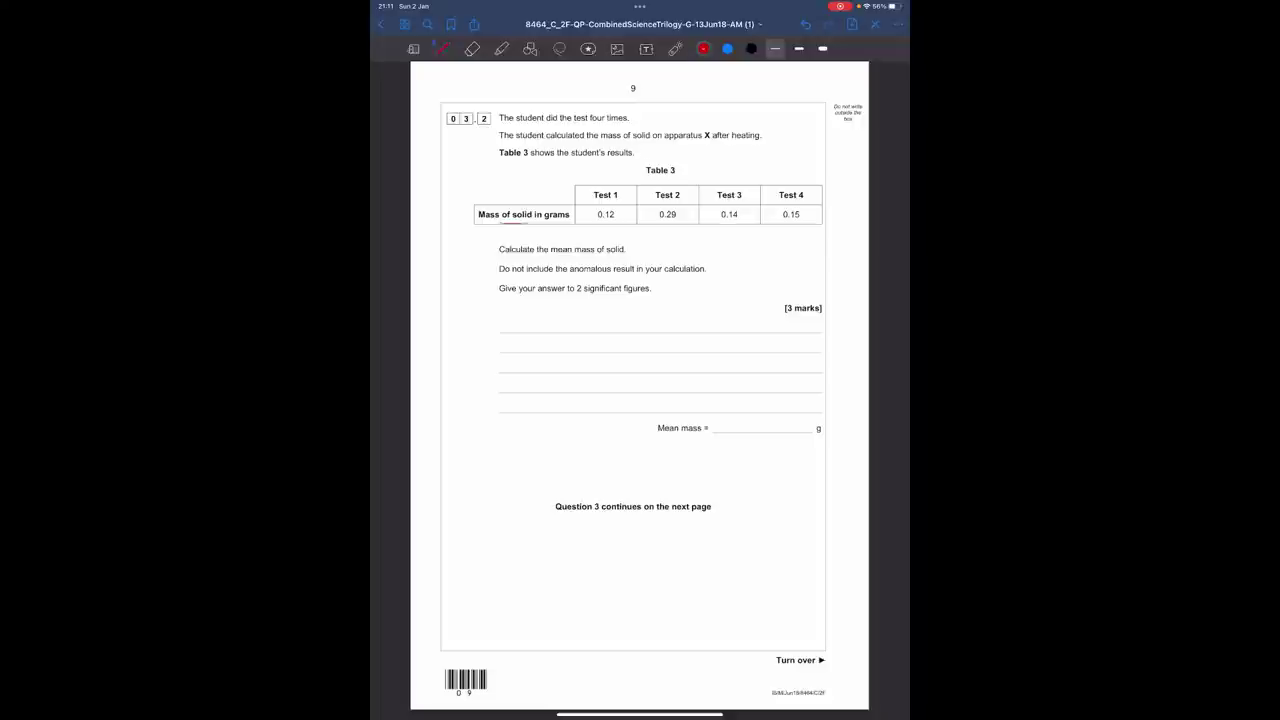
{"action": "left_click", "coordinate": [501, 48]}
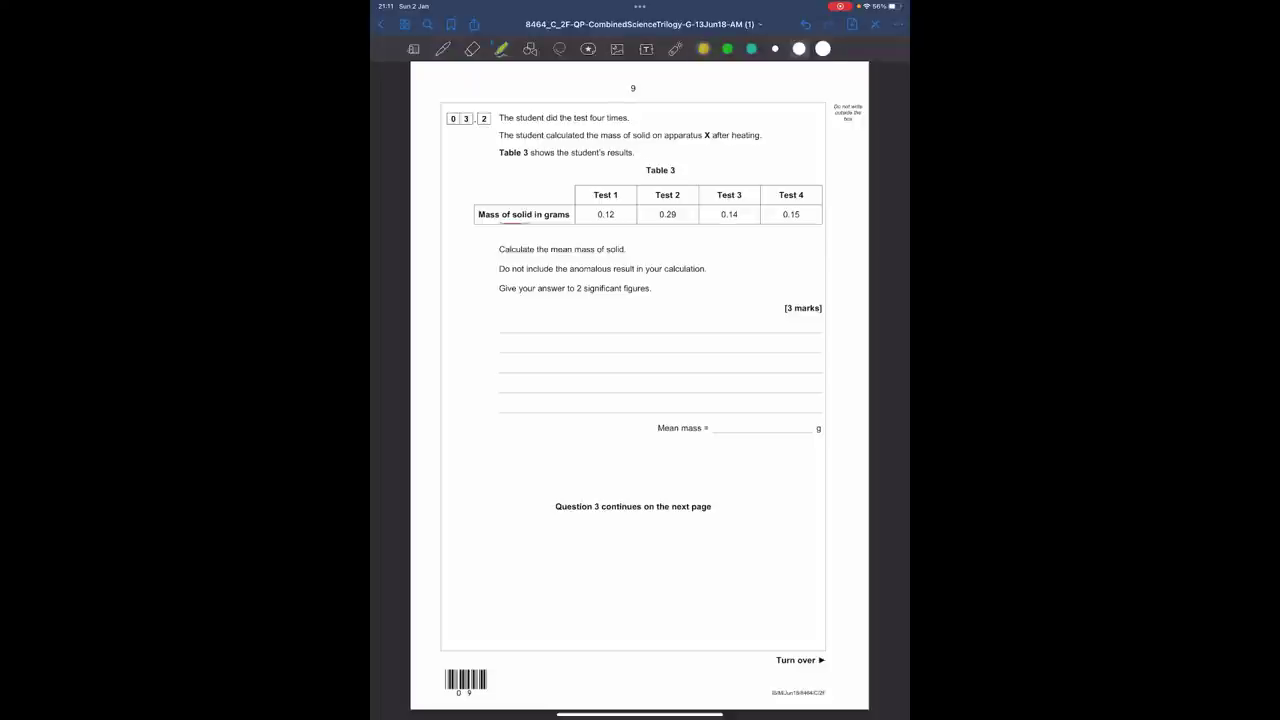
{"action": "left_click_drag", "start_coordinate": [586, 215], "coordinate": [820, 218]}
{"action": "left_click_drag", "start_coordinate": [498, 250], "coordinate": [627, 250]}
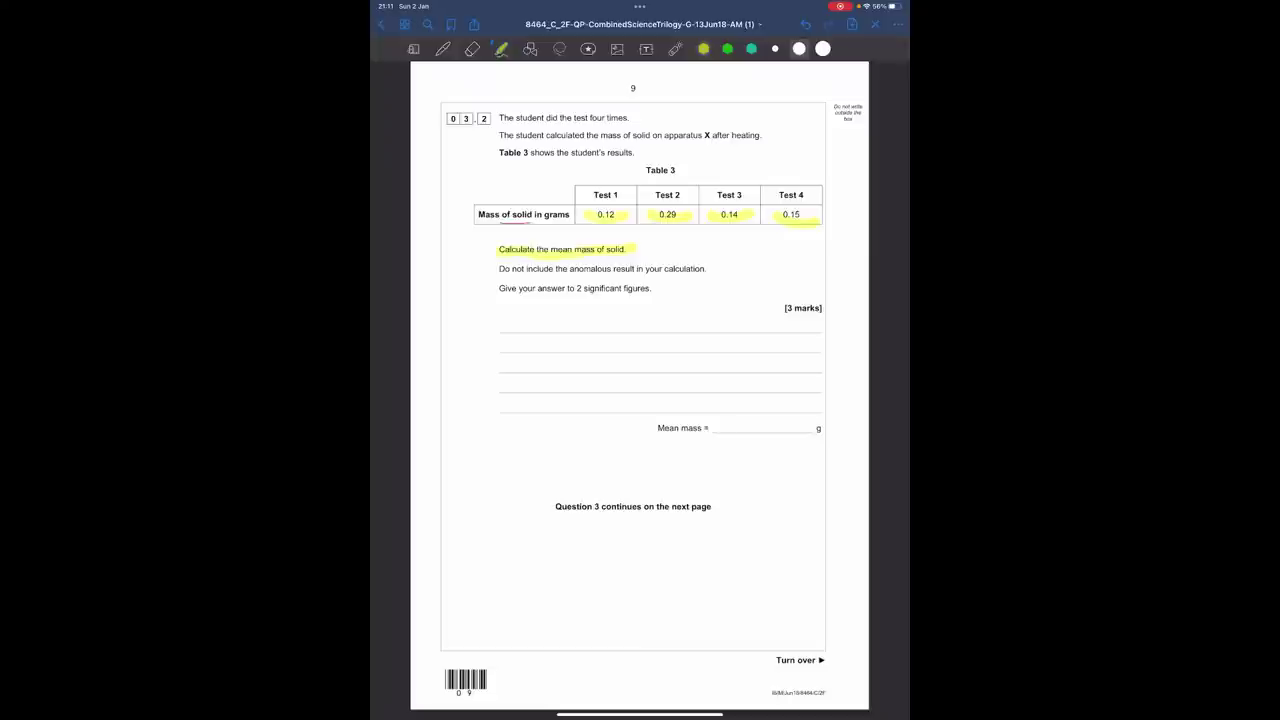
{"action": "left_click_drag", "start_coordinate": [538, 270], "coordinate": [632, 270]}
{"action": "left_click_drag", "start_coordinate": [537, 289], "coordinate": [650, 289]}
{"action": "left_click_drag", "start_coordinate": [781, 310], "coordinate": [834, 310]}
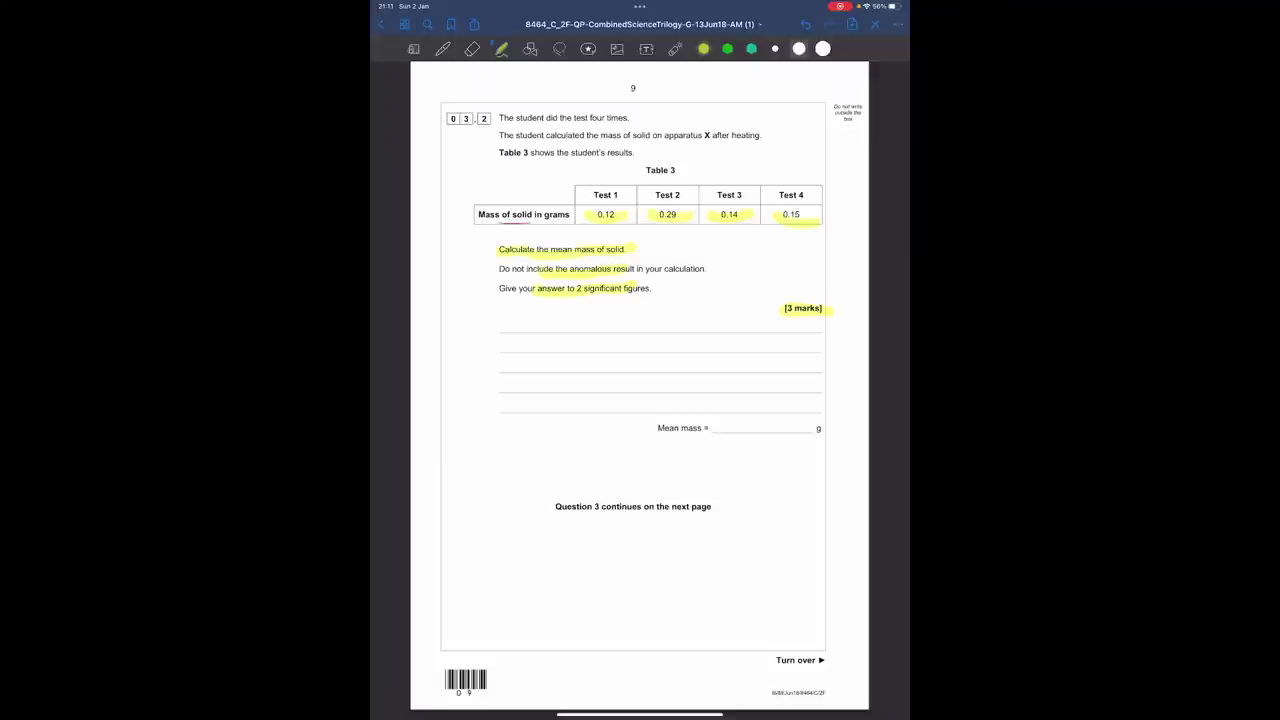
Circle the asterisk by the anomalous-result instruction and cross out Test 2's 0.29.
{"action": "left_click", "coordinate": [443, 48]}
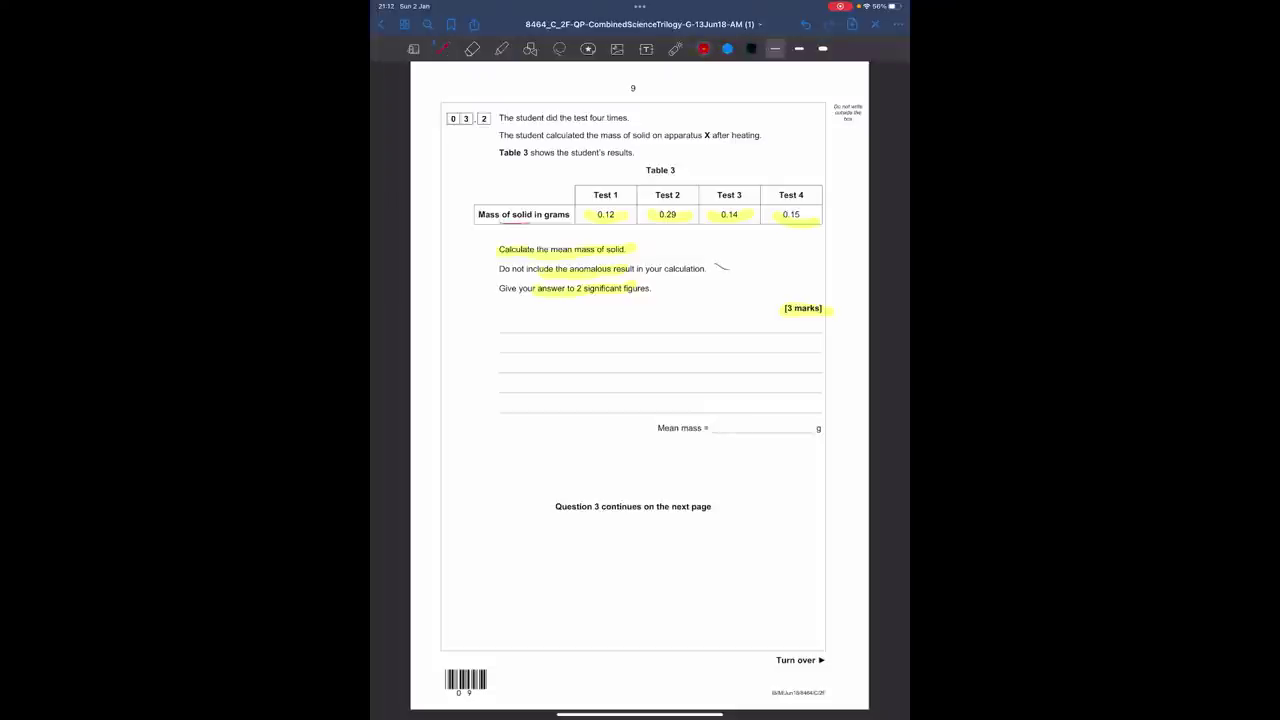
{"action": "mouse_move", "coordinate": [720, 257]}
{"action": "left_mouse_down"}
{"action": "mouse_move", "coordinate": [668, 295]}
{"action": "mouse_move", "coordinate": [677, 280]}
{"action": "left_mouse_up"}
{"action": "mouse_move", "coordinate": [683, 208]}
{"action": "left_mouse_down"}
{"action": "mouse_move", "coordinate": [656, 226]}
{"action": "mouse_move", "coordinate": [688, 226]}
{"action": "left_mouse_up"}
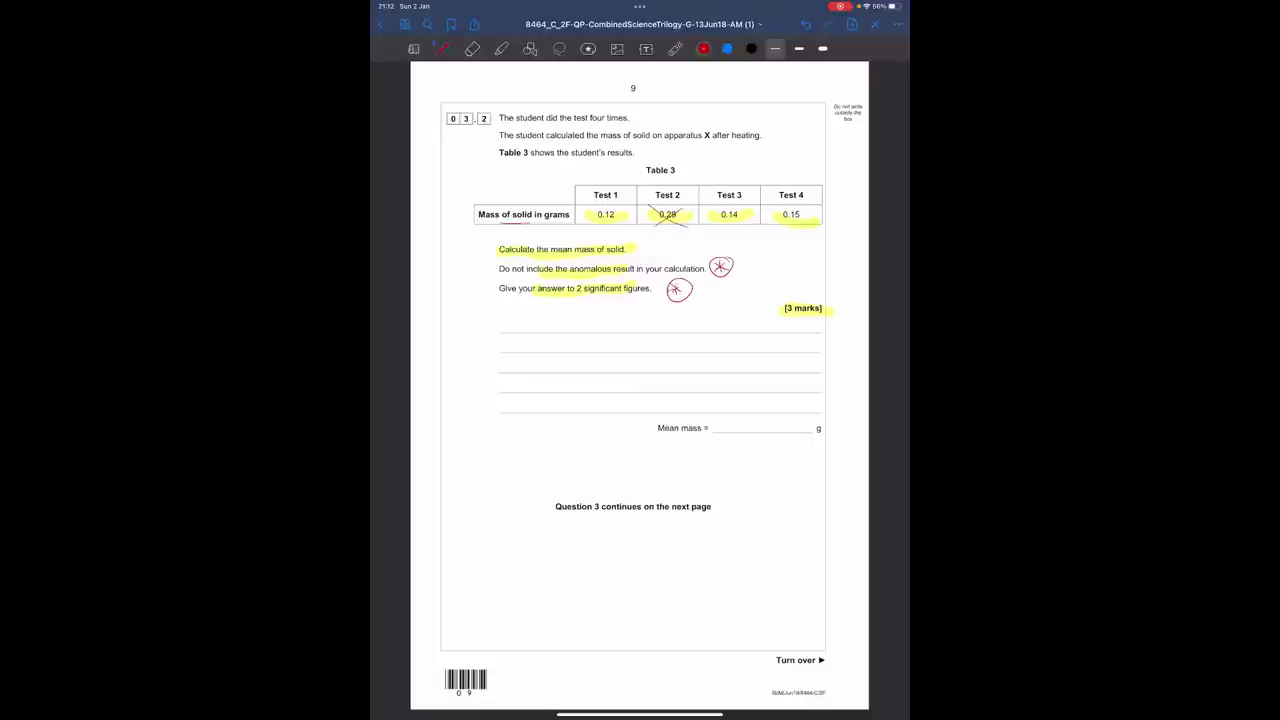
Write the sum 0.12 + 0.14 + 0.15 = 0.41 and set it over 3.
{"action": "left_click", "coordinate": [472, 48]}
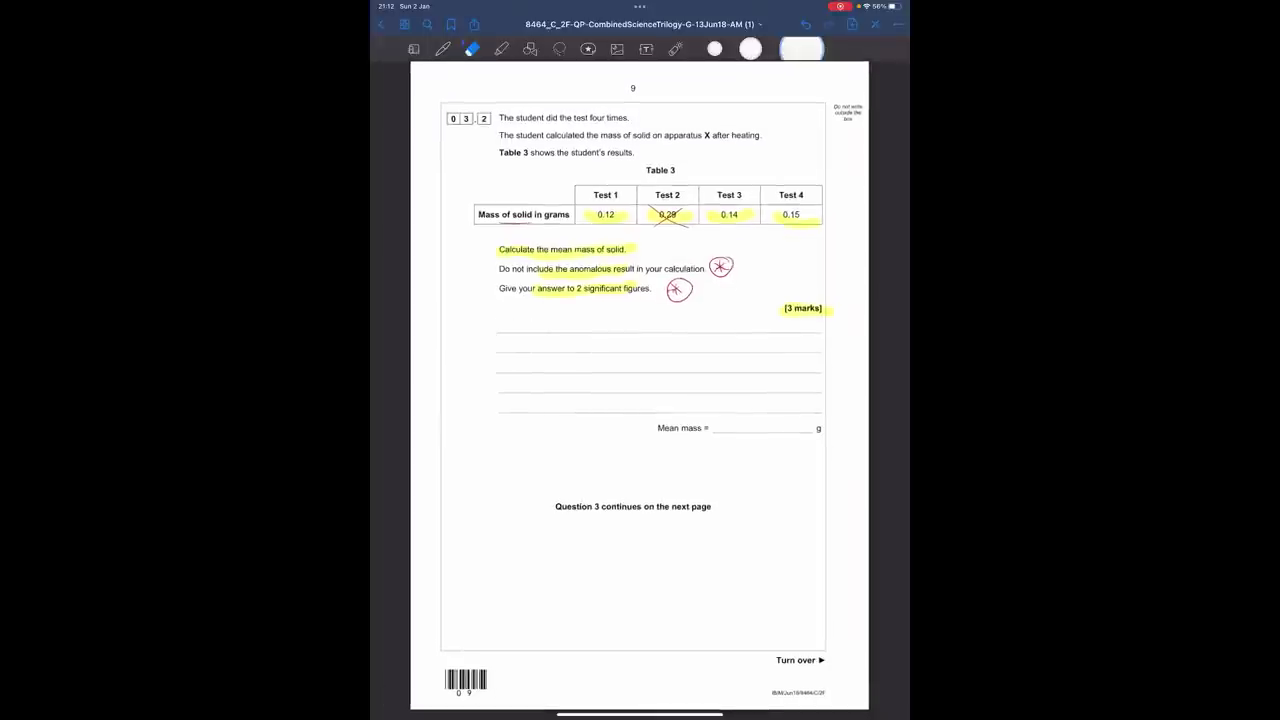
{"action": "left_click", "coordinate": [443, 48]}
{"action": "mouse_move", "coordinate": [520, 338]}
{"action": "left_mouse_down"}
{"action": "mouse_move", "coordinate": [513, 350]}
{"action": "mouse_move", "coordinate": [519, 338]}
{"action": "mouse_move", "coordinate": [538, 356]}
{"action": "left_mouse_up"}
{"action": "left_click", "coordinate": [531, 353]}
{"action": "mouse_move", "coordinate": [543, 340]}
{"action": "left_mouse_down"}
{"action": "mouse_move", "coordinate": [559, 356]}
{"action": "mouse_move", "coordinate": [596, 339]}
{"action": "mouse_move", "coordinate": [617, 353]}
{"action": "left_mouse_up"}
{"action": "left_click", "coordinate": [607, 351]}
{"action": "left_click_drag", "start_coordinate": [626, 336], "coordinate": [630, 354]}
{"action": "left_click_drag", "start_coordinate": [642, 345], "coordinate": [656, 345]}
{"action": "mouse_move", "coordinate": [649, 338]}
{"action": "left_mouse_down"}
{"action": "mouse_move", "coordinate": [649, 352]}
{"action": "mouse_move", "coordinate": [669, 338]}
{"action": "mouse_move", "coordinate": [700, 351]}
{"action": "left_mouse_up"}
{"action": "left_click", "coordinate": [688, 351]}
{"action": "left_click_drag", "start_coordinate": [566, 357], "coordinate": [608, 357]}
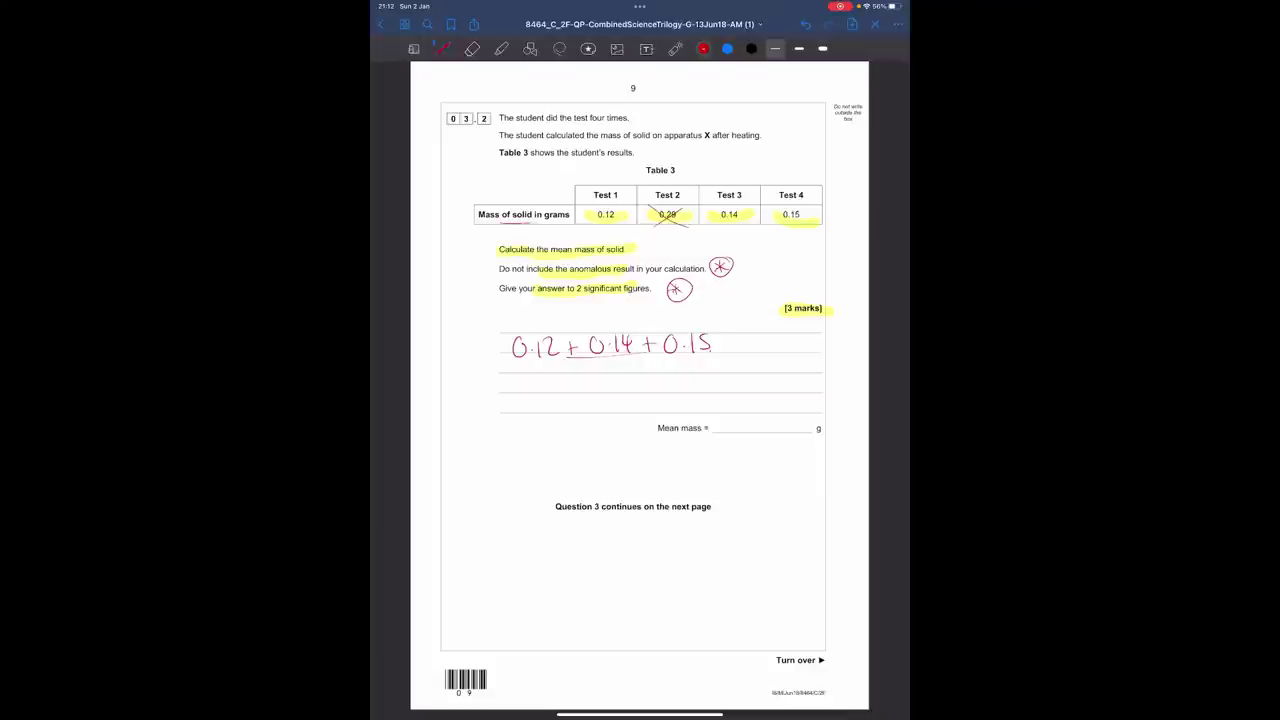
{"action": "left_click_drag", "start_coordinate": [767, 333], "coordinate": [798, 346]}
{"action": "left_click", "coordinate": [781, 350]}
{"action": "left_click_drag", "start_coordinate": [794, 337], "coordinate": [802, 353]}
{"action": "mouse_move", "coordinate": [754, 356]}
{"action": "left_mouse_down"}
{"action": "mouse_move", "coordinate": [822, 354]}
{"action": "mouse_move", "coordinate": [775, 377]}
{"action": "left_mouse_up"}
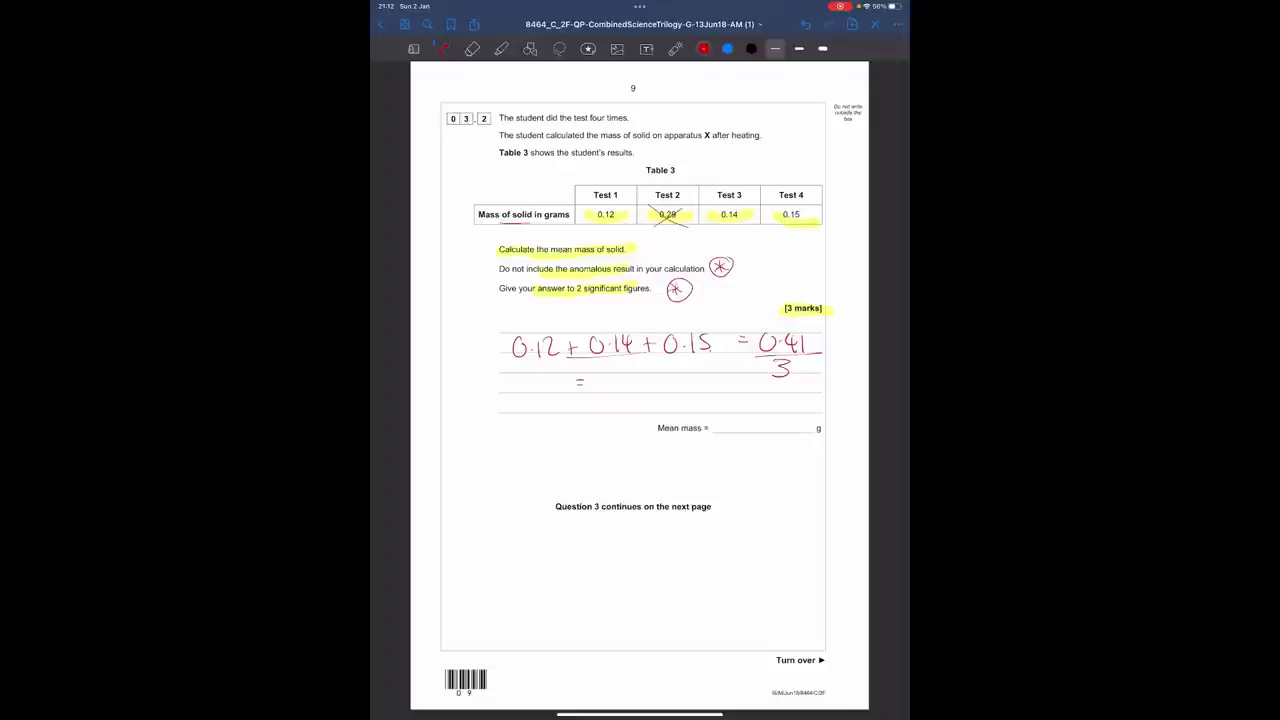
Write the result 0.13666 and mark the round-up cut-off after two significant figures.
{"action": "mouse_move", "coordinate": [603, 374]}
{"action": "left_mouse_down"}
{"action": "mouse_move", "coordinate": [632, 392]}
{"action": "mouse_move", "coordinate": [657, 384]}
{"action": "left_mouse_up"}
{"action": "left_click_drag", "start_coordinate": [672, 372], "coordinate": [670, 384]}
{"action": "left_click_drag", "start_coordinate": [690, 372], "coordinate": [684, 385]}
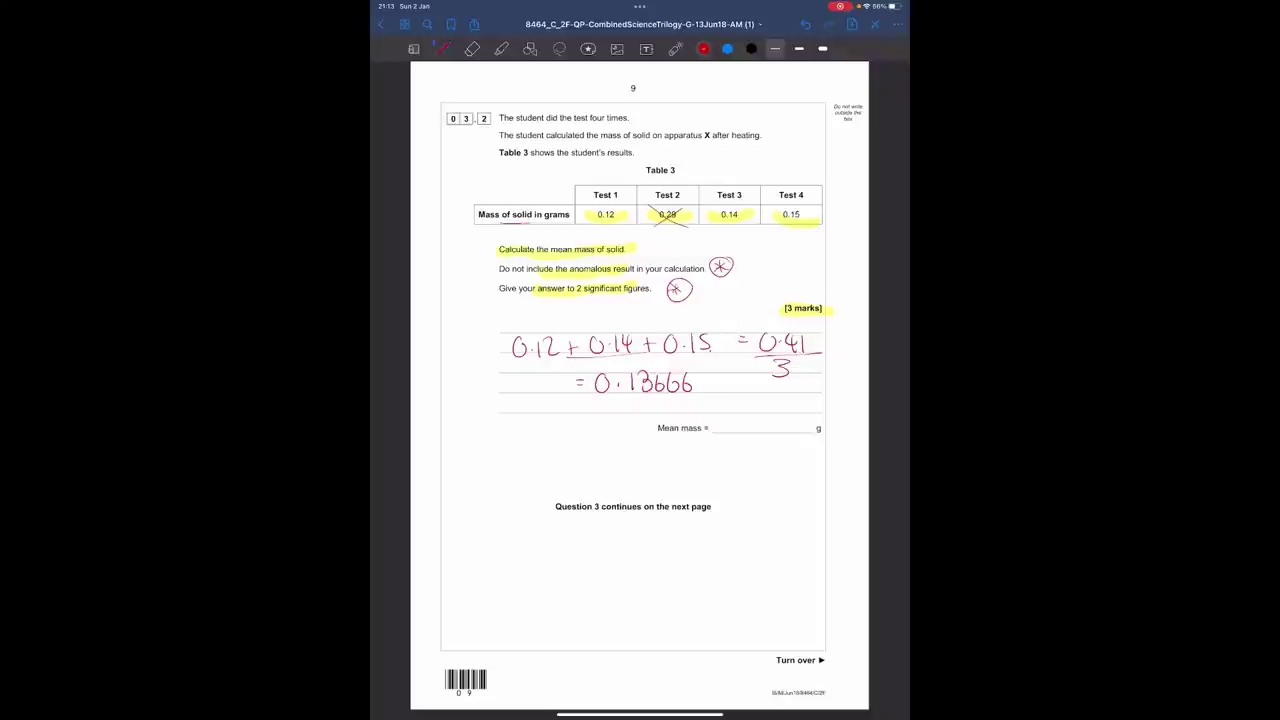
{"action": "mouse_move", "coordinate": [607, 399]}
{"action": "left_mouse_down"}
{"action": "mouse_move", "coordinate": [593, 403]}
{"action": "mouse_move", "coordinate": [605, 406]}
{"action": "left_mouse_up"}
{"action": "scroll", "coordinate": [640, 385], "scroll_direction": "down", "scroll_amount": 1}
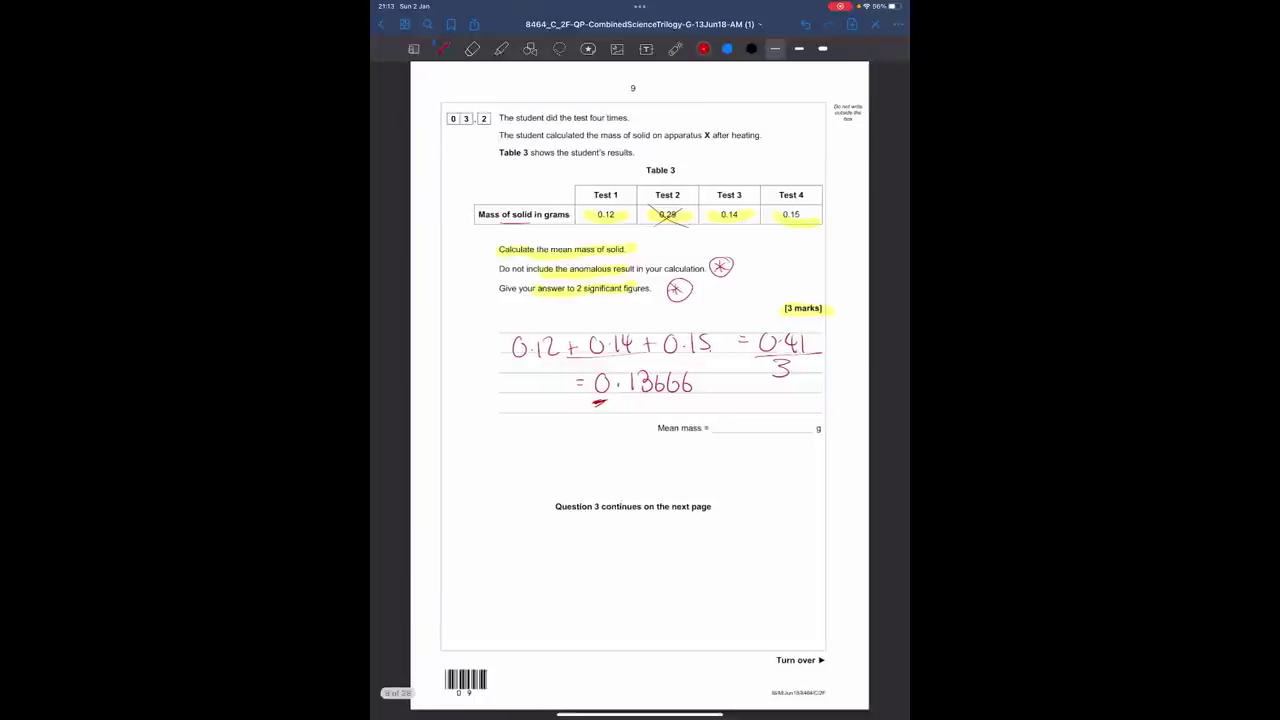
{"action": "left_click", "coordinate": [645, 399]}
{"action": "left_click_drag", "start_coordinate": [653, 370], "coordinate": [653, 408]}
{"action": "left_click_drag", "start_coordinate": [655, 357], "coordinate": [657, 372]}
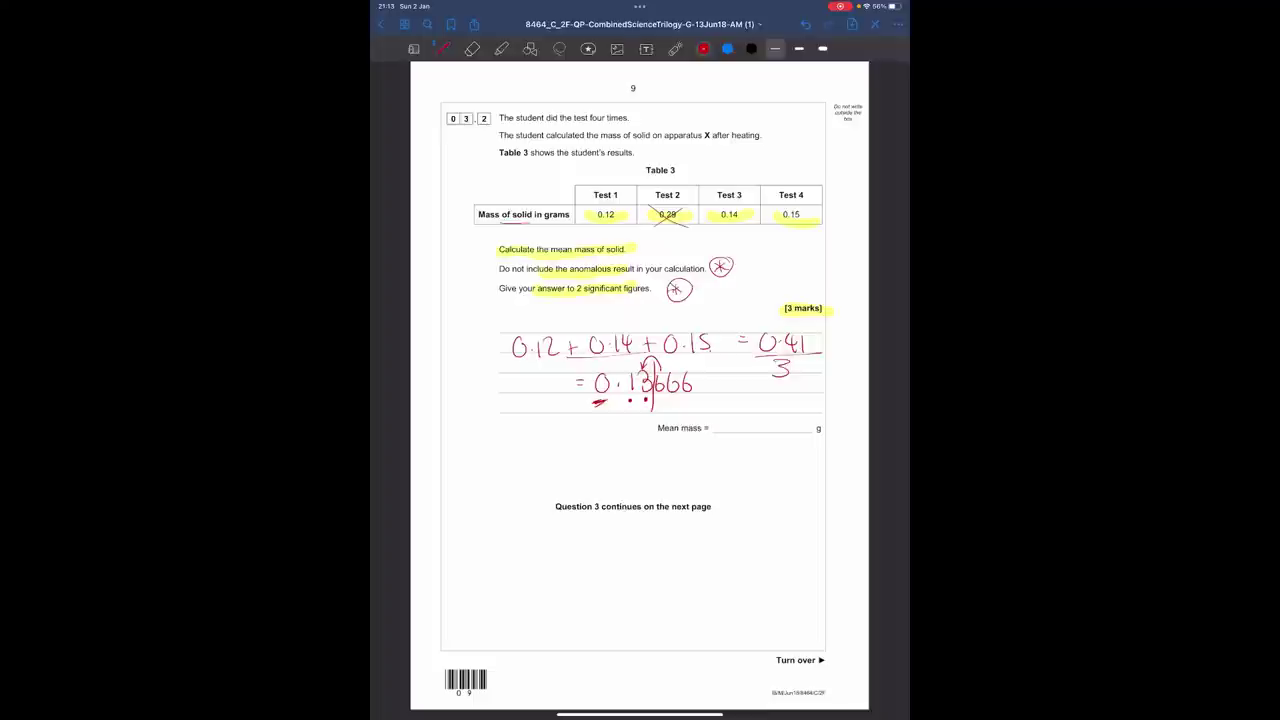
Write 0.14 as the mean mass on the answer line.
{"action": "left_click_drag", "start_coordinate": [731, 419], "coordinate": [741, 432]}
{"action": "left_click_drag", "start_coordinate": [751, 417], "coordinate": [759, 434]}
{"action": "left_click", "coordinate": [501, 48]}
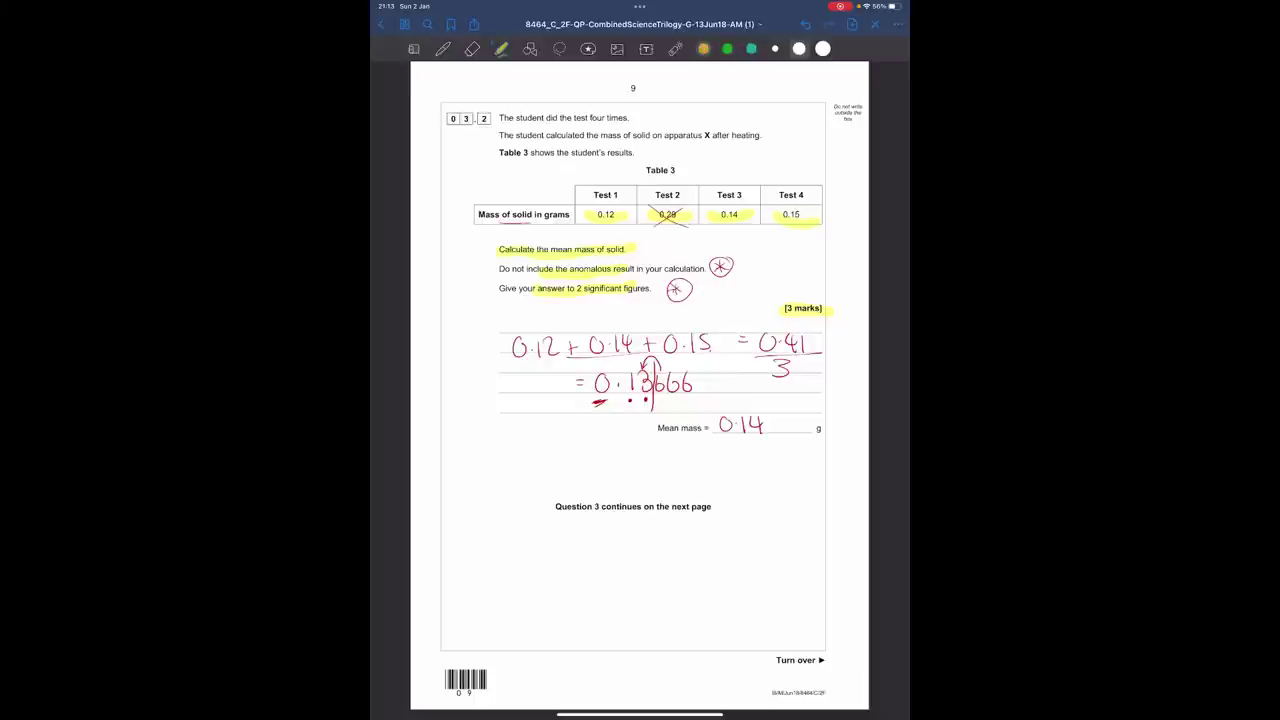
{"action": "left_click", "coordinate": [443, 48]}
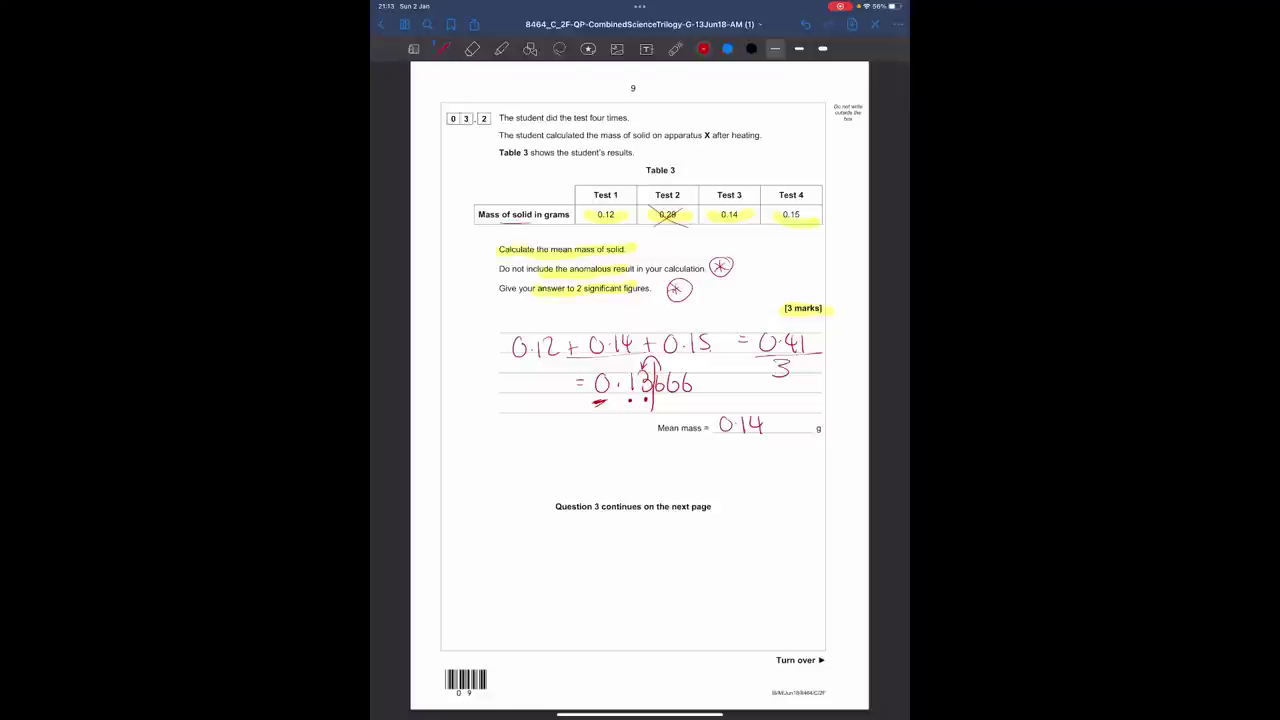
Answer 03.3 with 'Liq → Gas "Evaporation"'.
{"action": "scroll", "coordinate": [640, 385], "scroll_direction": "right", "scroll_amount": 5}
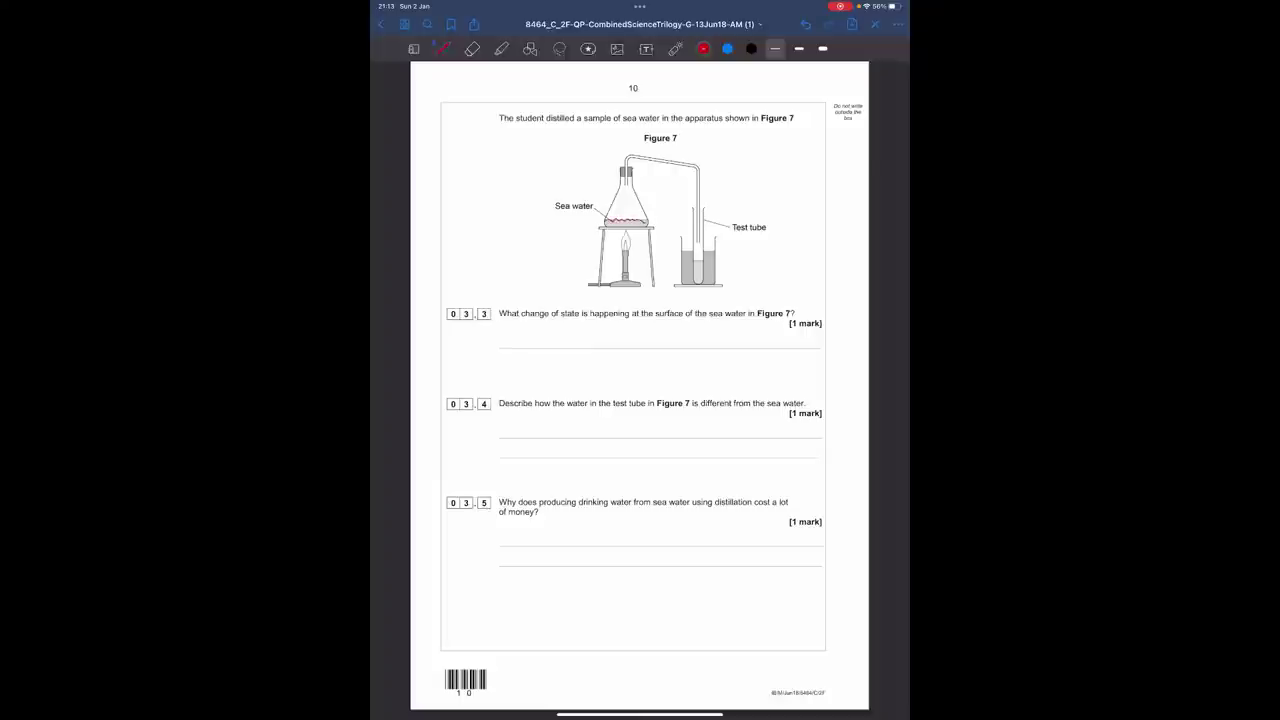
{"action": "mouse_move", "coordinate": [503, 331]}
{"action": "left_mouse_down"}
{"action": "mouse_move", "coordinate": [515, 346]}
{"action": "mouse_move", "coordinate": [553, 348]}
{"action": "left_mouse_up"}
{"action": "mouse_move", "coordinate": [575, 336]}
{"action": "left_mouse_down"}
{"action": "mouse_move", "coordinate": [570, 350]}
{"action": "mouse_move", "coordinate": [590, 350]}
{"action": "left_mouse_up"}
{"action": "mouse_move", "coordinate": [684, 328]}
{"action": "left_mouse_down"}
{"action": "mouse_move", "coordinate": [672, 338]}
{"action": "mouse_move", "coordinate": [684, 348]}
{"action": "mouse_move", "coordinate": [775, 336]}
{"action": "left_mouse_up"}
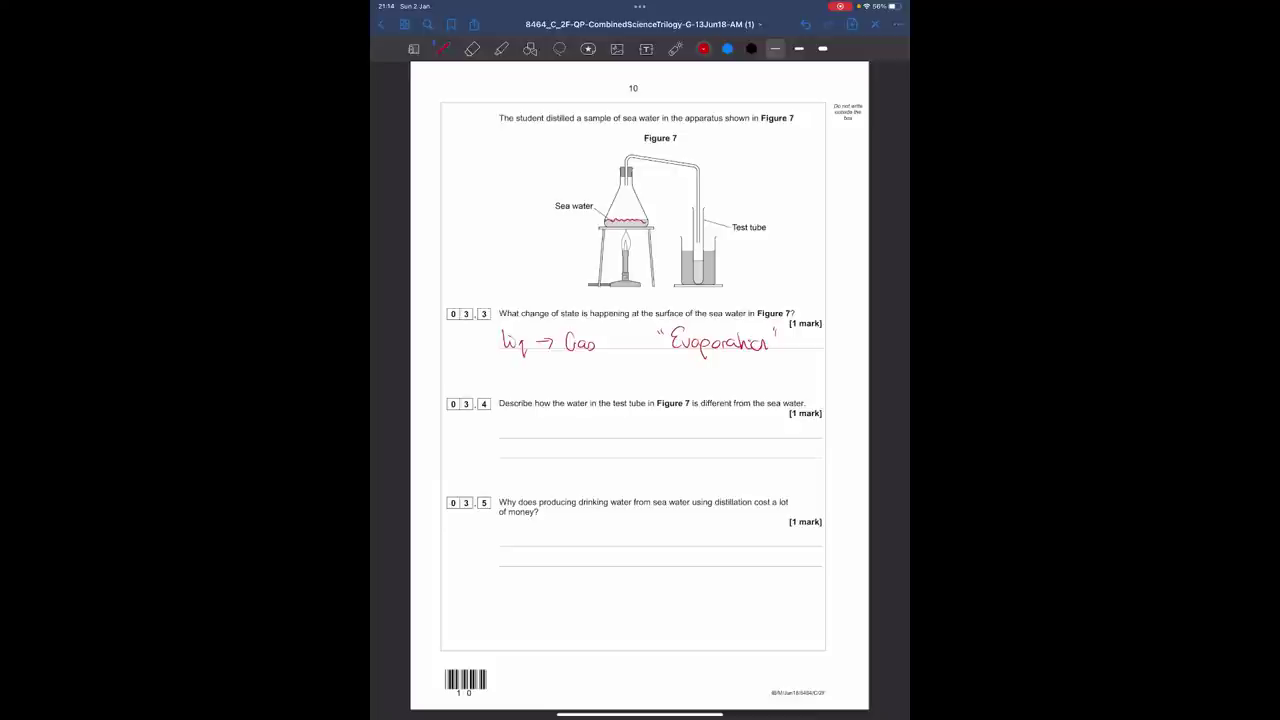
Annotate Figure 7 with water collecting in the test tube and NaCl on the sea water.
{"action": "left_click_drag", "start_coordinate": [728, 265], "coordinate": [602, 286]}
{"action": "mouse_move", "coordinate": [690, 248]}
{"action": "left_mouse_down"}
{"action": "mouse_move", "coordinate": [692, 286]}
{"action": "mouse_move", "coordinate": [705, 246]}
{"action": "left_mouse_up"}
{"action": "mouse_move", "coordinate": [612, 221]}
{"action": "left_mouse_down"}
{"action": "mouse_move", "coordinate": [537, 221]}
{"action": "mouse_move", "coordinate": [552, 236]}
{"action": "left_mouse_up"}
{"action": "left_click_drag", "start_coordinate": [559, 222], "coordinate": [562, 236]}
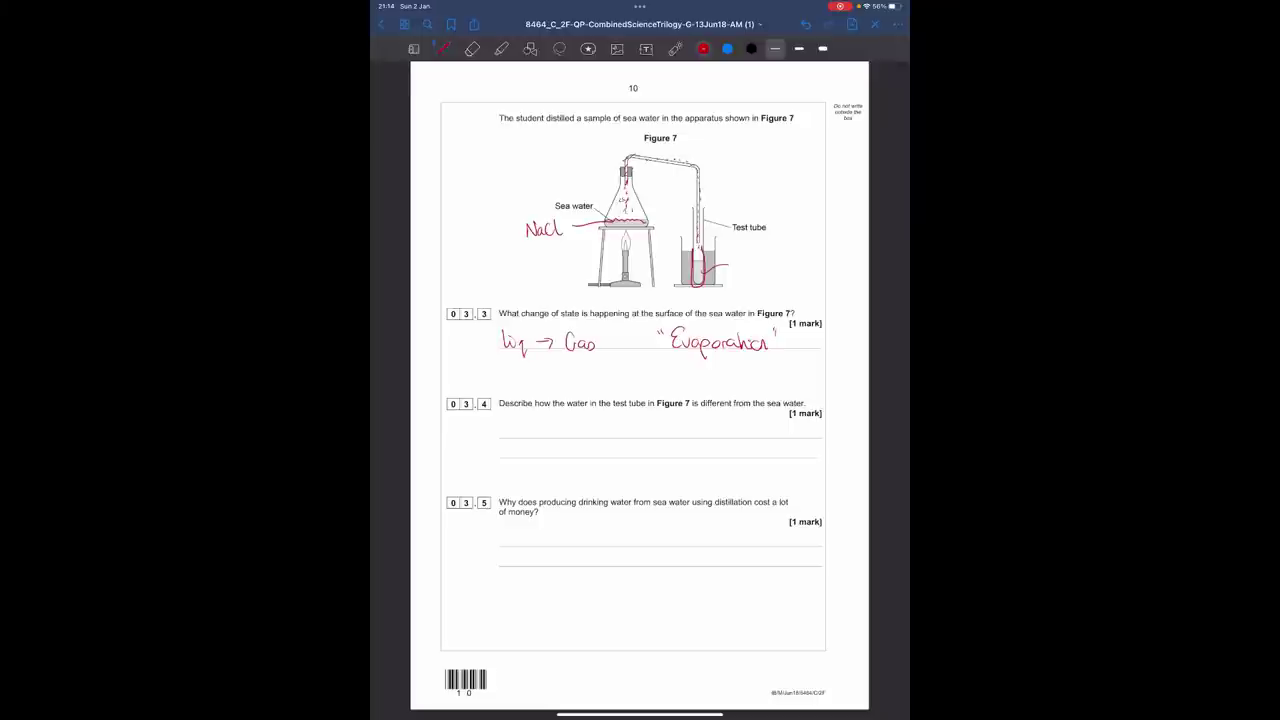
Answer 03.4 with 'Pure, No Salt'.
{"action": "mouse_move", "coordinate": [593, 420]}
{"action": "left_mouse_down"}
{"action": "mouse_move", "coordinate": [594, 440]}
{"action": "mouse_move", "coordinate": [628, 436]}
{"action": "mouse_move", "coordinate": [683, 458]}
{"action": "left_mouse_up"}
{"action": "left_click_drag", "start_coordinate": [689, 443], "coordinate": [694, 459]}
{"action": "left_click_drag", "start_coordinate": [688, 451], "coordinate": [698, 450]}
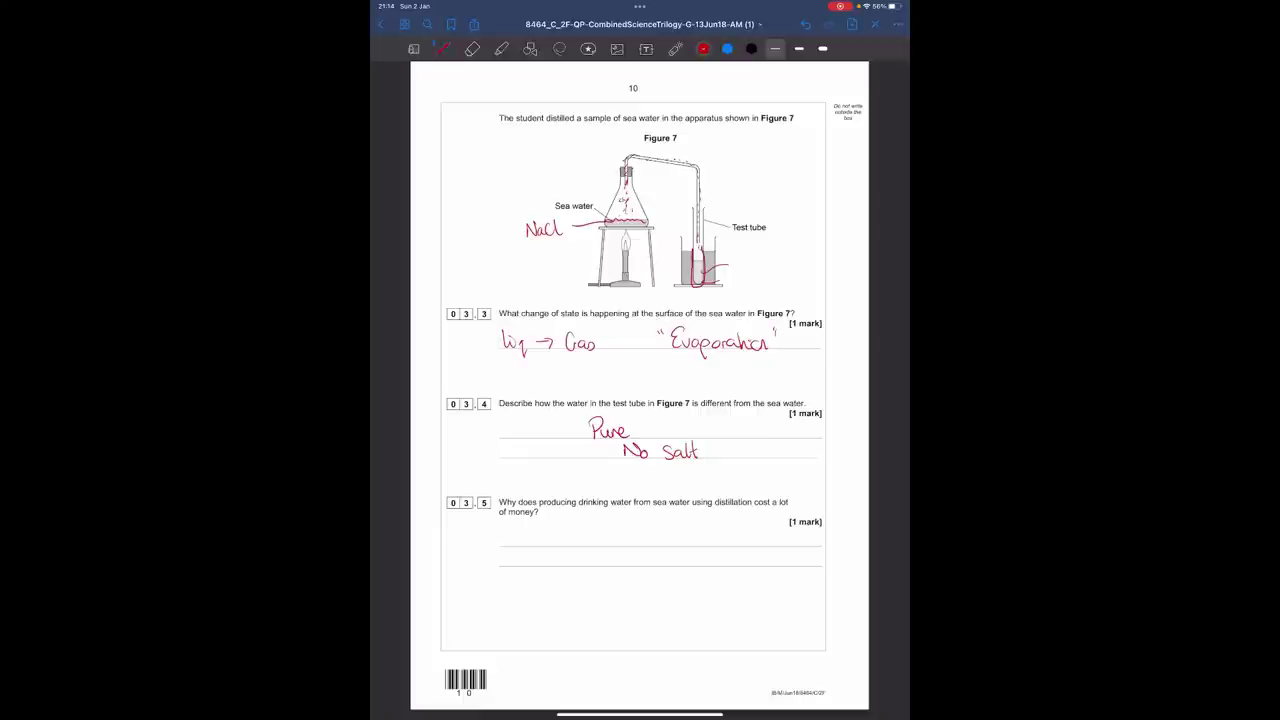
Underline 'distillation' and bracket Figure 7 with a Distillation note covering evaporation and condensation.
{"action": "mouse_move", "coordinate": [716, 508]}
{"action": "left_mouse_down"}
{"action": "mouse_move", "coordinate": [764, 509]}
{"action": "mouse_move", "coordinate": [728, 511]}
{"action": "left_mouse_up"}
{"action": "mouse_move", "coordinate": [744, 144]}
{"action": "left_mouse_down"}
{"action": "mouse_move", "coordinate": [771, 268]}
{"action": "mouse_move", "coordinate": [778, 172]}
{"action": "mouse_move", "coordinate": [856, 132]}
{"action": "left_mouse_up"}
{"action": "mouse_move", "coordinate": [800, 184]}
{"action": "left_mouse_down"}
{"action": "mouse_move", "coordinate": [796, 202]}
{"action": "mouse_move", "coordinate": [834, 182]}
{"action": "mouse_move", "coordinate": [799, 231]}
{"action": "left_mouse_up"}
{"action": "mouse_move", "coordinate": [816, 220]}
{"action": "left_mouse_down"}
{"action": "mouse_move", "coordinate": [810, 231]}
{"action": "mouse_move", "coordinate": [836, 200]}
{"action": "mouse_move", "coordinate": [838, 228]}
{"action": "left_mouse_up"}
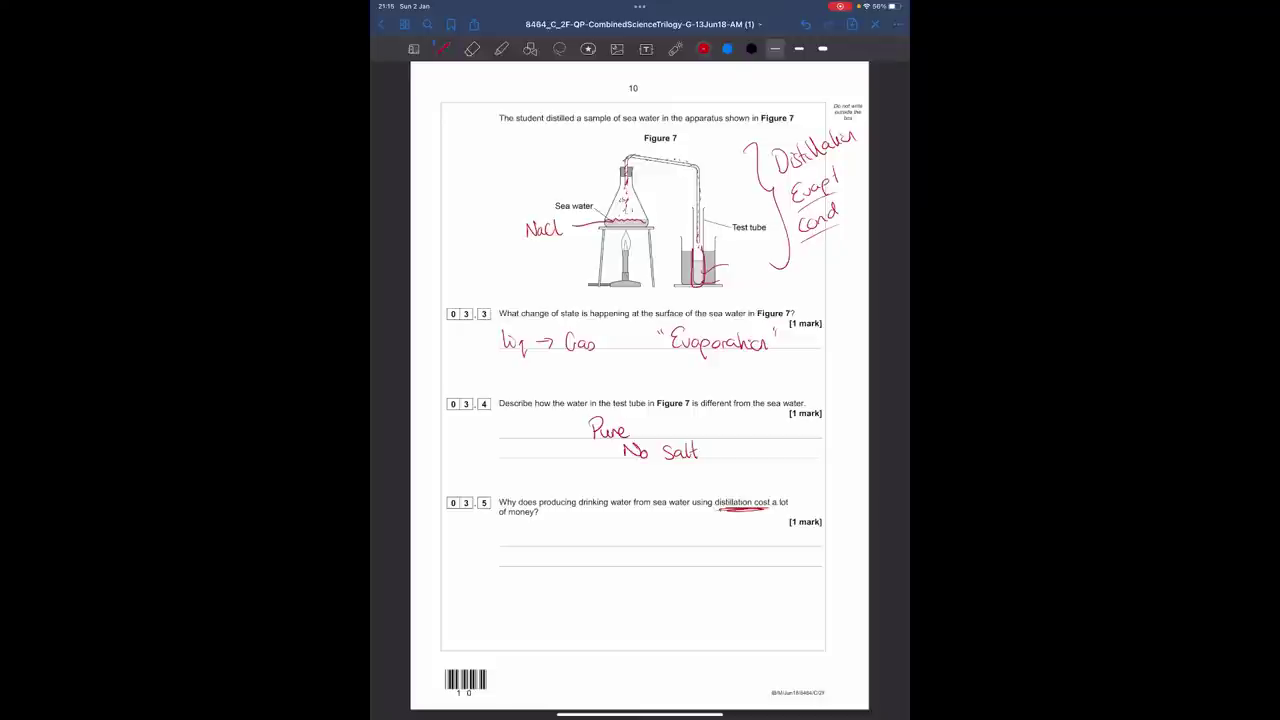
Highlight the Bunsen burner flame in Figure 7.
{"action": "left_click", "coordinate": [501, 48]}
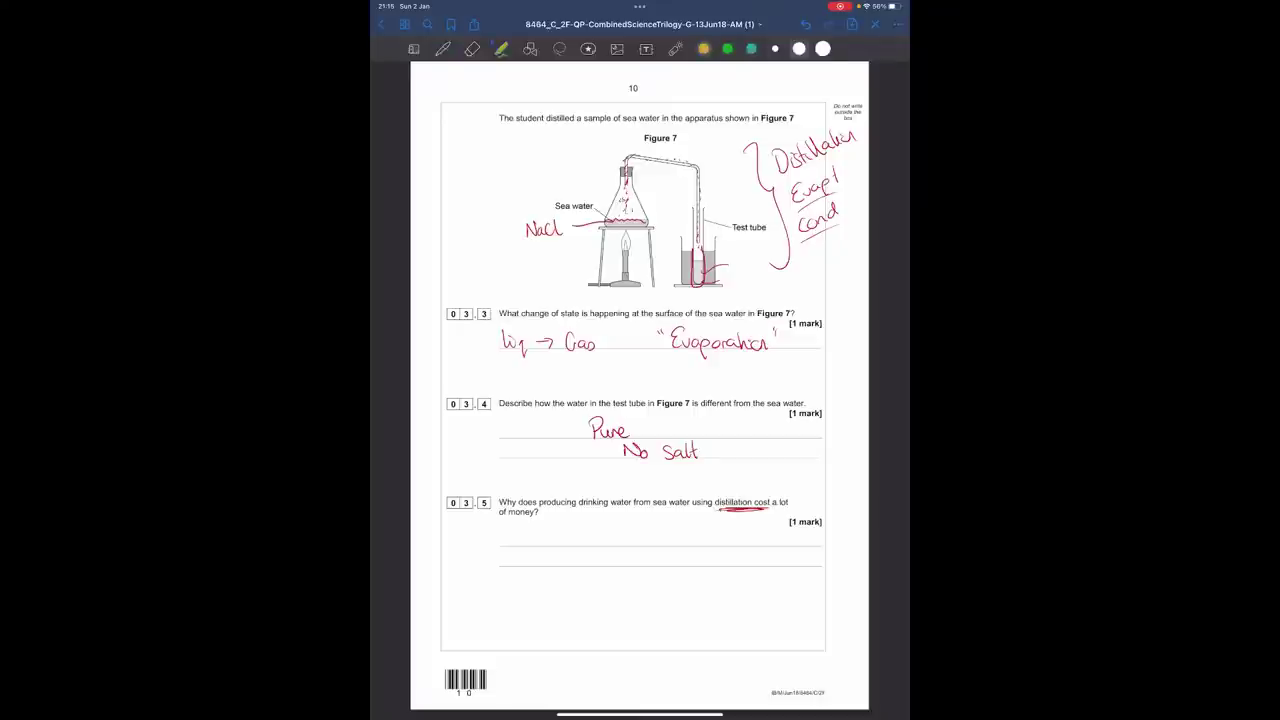
{"action": "left_click_drag", "start_coordinate": [625, 232], "coordinate": [622, 290]}
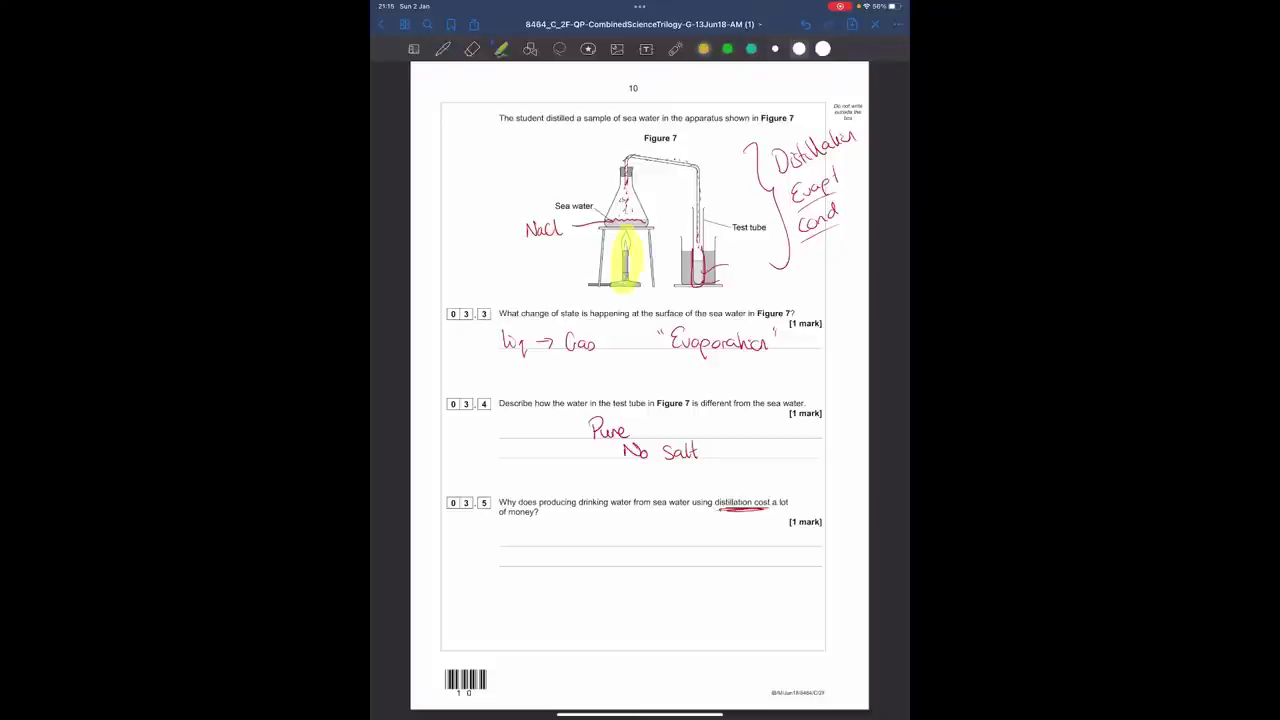
{"action": "left_click_drag", "start_coordinate": [625, 234], "coordinate": [625, 292]}
{"action": "left_click", "coordinate": [443, 48]}
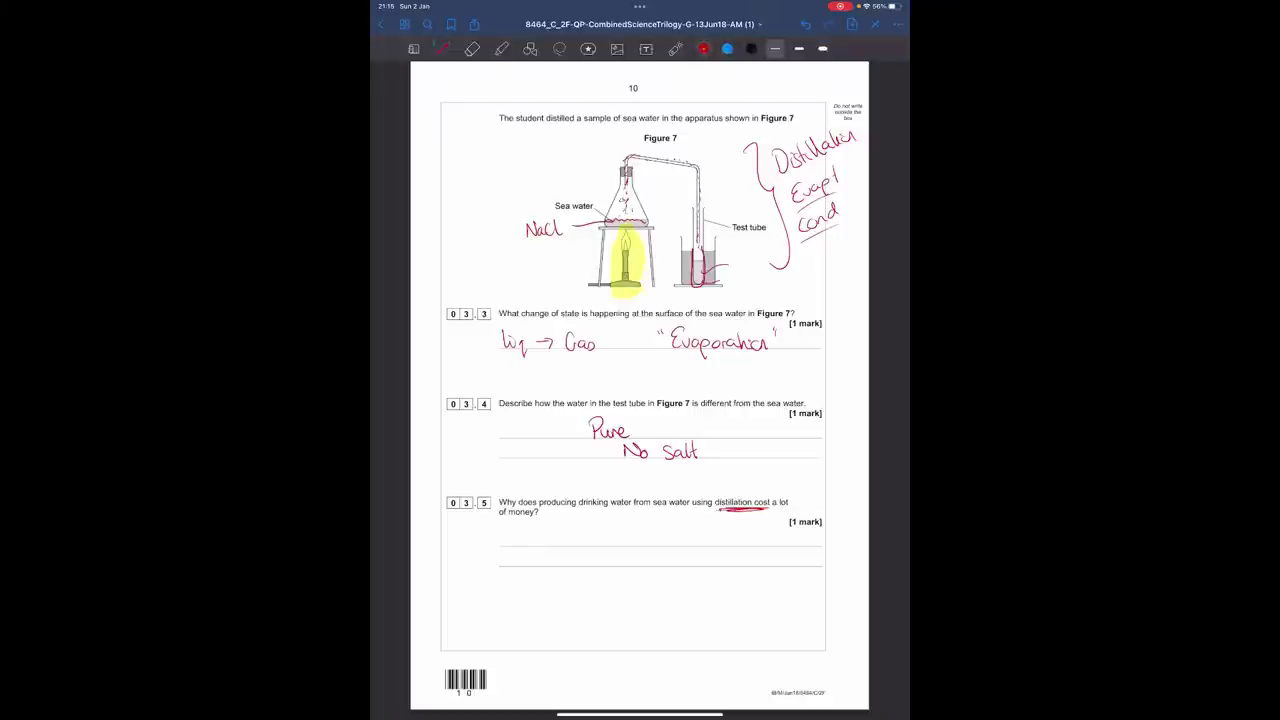
Answer 03.5 with 'Needs alot of Energy = Expensive' and move to page 11.
{"action": "mouse_move", "coordinate": [532, 546]}
{"action": "left_mouse_down"}
{"action": "mouse_move", "coordinate": [552, 530]}
{"action": "mouse_move", "coordinate": [624, 546]}
{"action": "mouse_move", "coordinate": [640, 532]}
{"action": "mouse_move", "coordinate": [670, 554]}
{"action": "mouse_move", "coordinate": [746, 542]}
{"action": "mouse_move", "coordinate": [740, 558]}
{"action": "mouse_move", "coordinate": [698, 556]}
{"action": "mouse_move", "coordinate": [712, 566]}
{"action": "mouse_move", "coordinate": [782, 564]}
{"action": "left_mouse_up"}
{"action": "left_click_drag", "start_coordinate": [726, 566], "coordinate": [794, 568]}
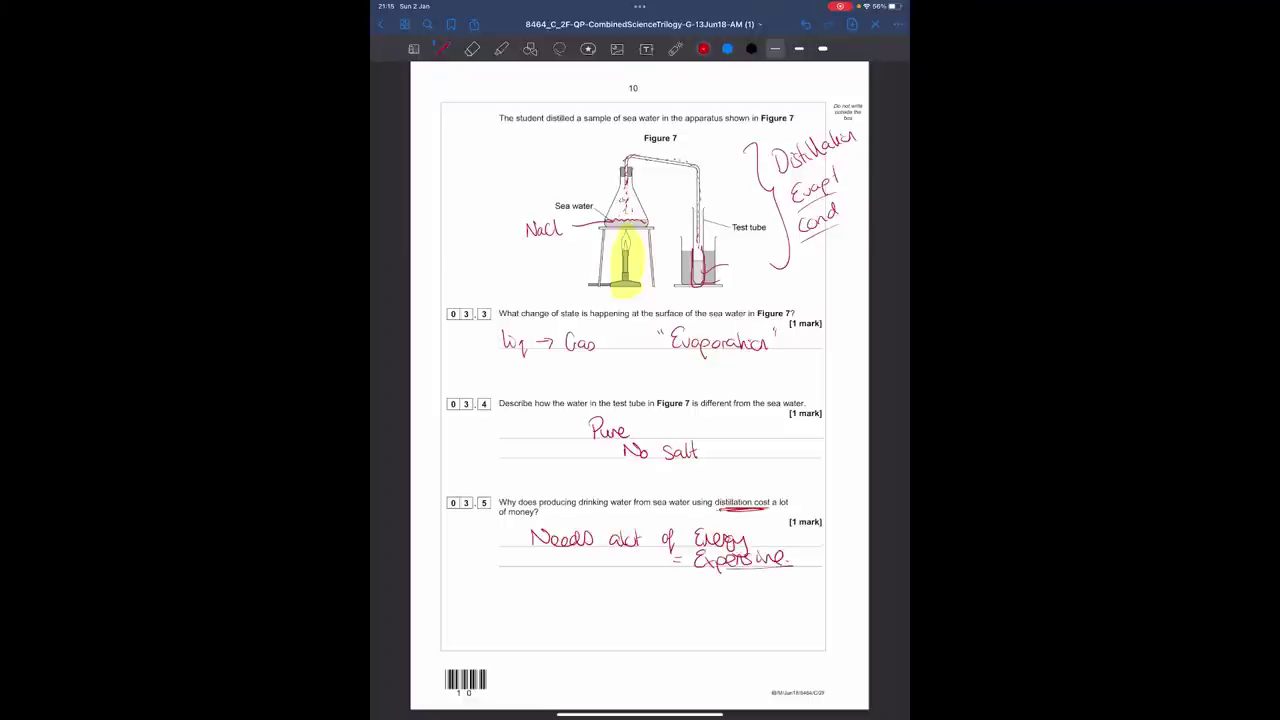
{"action": "left_click_drag", "start_coordinate": [760, 400], "coordinate": [640, 400]}
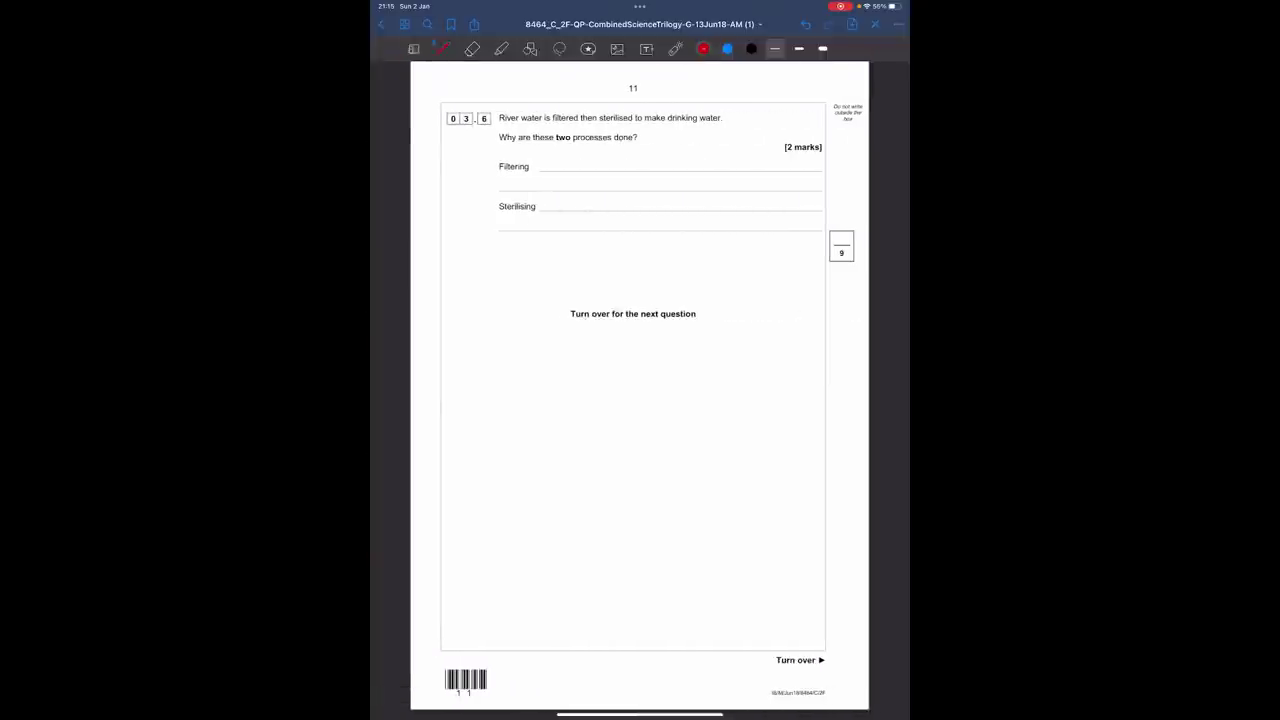
Highlight 'sterilised' and 'Filtering', then answer that filtering removes solid objects/particles.
{"action": "left_click", "coordinate": [501, 48]}
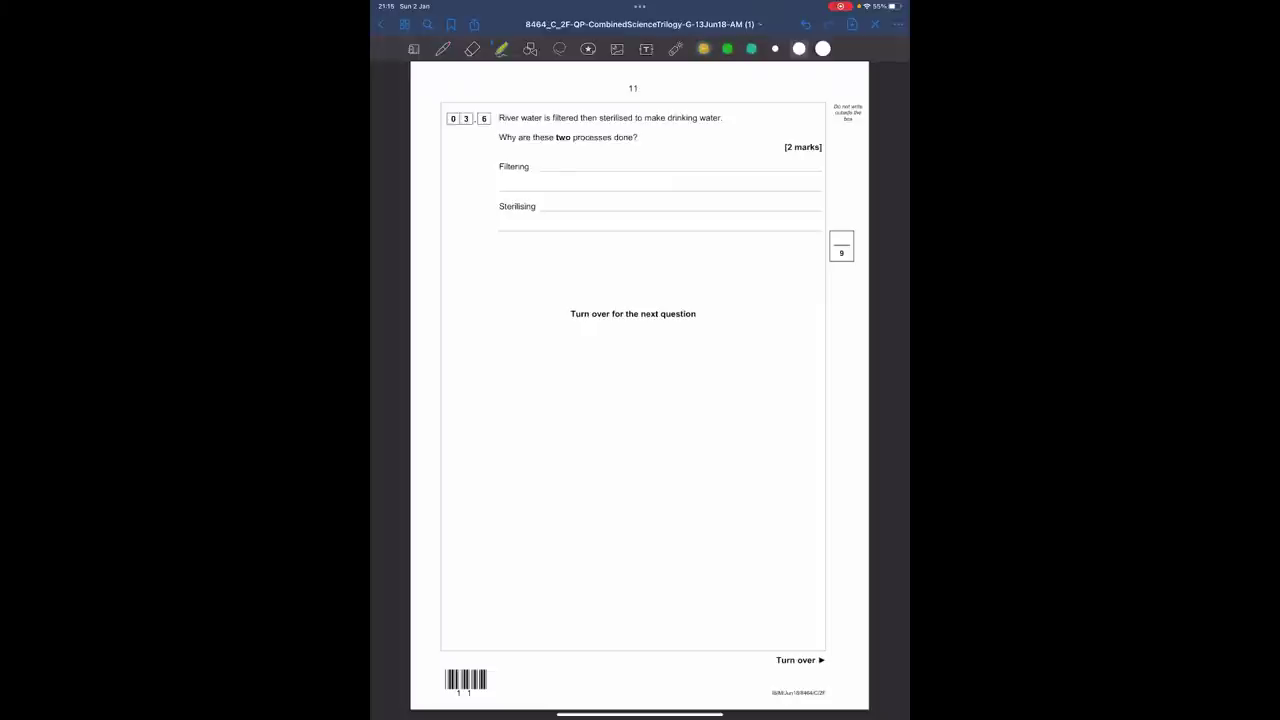
{"action": "left_click_drag", "start_coordinate": [599, 118], "coordinate": [632, 118]}
{"action": "left_click_drag", "start_coordinate": [495, 166], "coordinate": [530, 166]}
{"action": "left_click", "coordinate": [443, 48]}
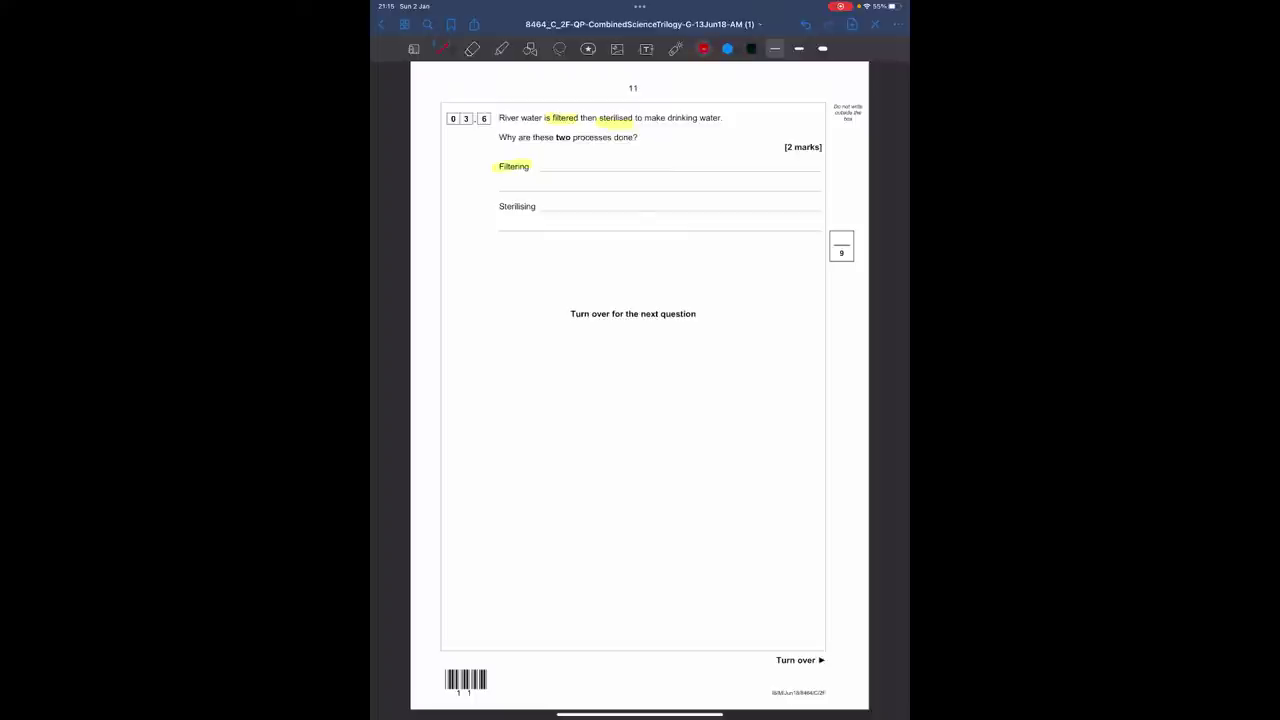
{"action": "mouse_move", "coordinate": [558, 160]}
{"action": "left_mouse_down"}
{"action": "mouse_move", "coordinate": [570, 172]}
{"action": "mouse_move", "coordinate": [660, 168]}
{"action": "left_mouse_up"}
{"action": "mouse_move", "coordinate": [688, 163]}
{"action": "left_mouse_down"}
{"action": "mouse_move", "coordinate": [677, 171]}
{"action": "mouse_move", "coordinate": [722, 172]}
{"action": "left_mouse_up"}
{"action": "left_click_drag", "start_coordinate": [742, 166], "coordinate": [752, 170]}
{"action": "mouse_move", "coordinate": [754, 164]}
{"action": "left_mouse_down"}
{"action": "mouse_move", "coordinate": [762, 184]}
{"action": "mouse_move", "coordinate": [778, 168]}
{"action": "left_mouse_up"}
{"action": "left_click_drag", "start_coordinate": [784, 158], "coordinate": [800, 172]}
{"action": "mouse_move", "coordinate": [808, 156]}
{"action": "left_mouse_down"}
{"action": "mouse_move", "coordinate": [740, 204]}
{"action": "mouse_move", "coordinate": [754, 190]}
{"action": "left_mouse_up"}
{"action": "left_click_drag", "start_coordinate": [756, 184], "coordinate": [770, 192]}
{"action": "left_click_drag", "start_coordinate": [776, 184], "coordinate": [798, 191]}
{"action": "left_click_drag", "start_coordinate": [801, 186], "coordinate": [806, 190]}
{"action": "left_click_drag", "start_coordinate": [812, 182], "coordinate": [806, 191]}
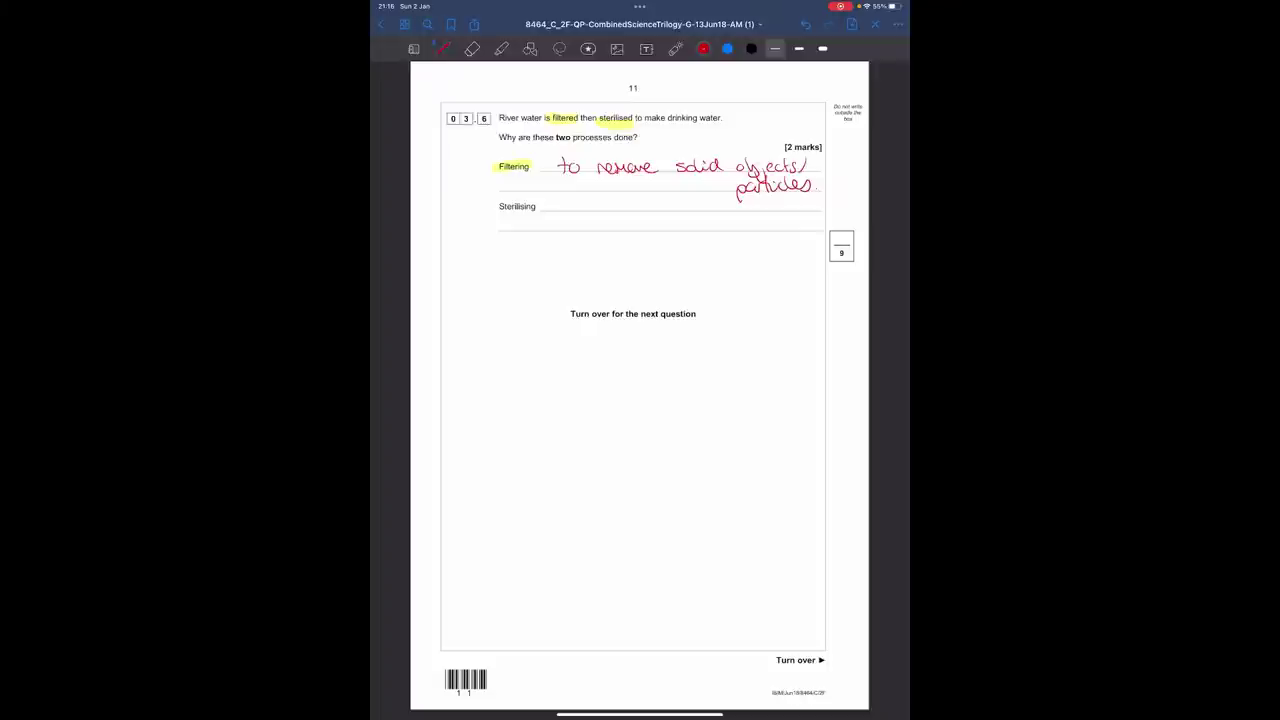
Highlight 'Sterilising' and answer that it kills microbes/pathogens.
{"action": "left_click", "coordinate": [501, 48]}
{"action": "left_click_drag", "start_coordinate": [498, 206], "coordinate": [536, 206]}
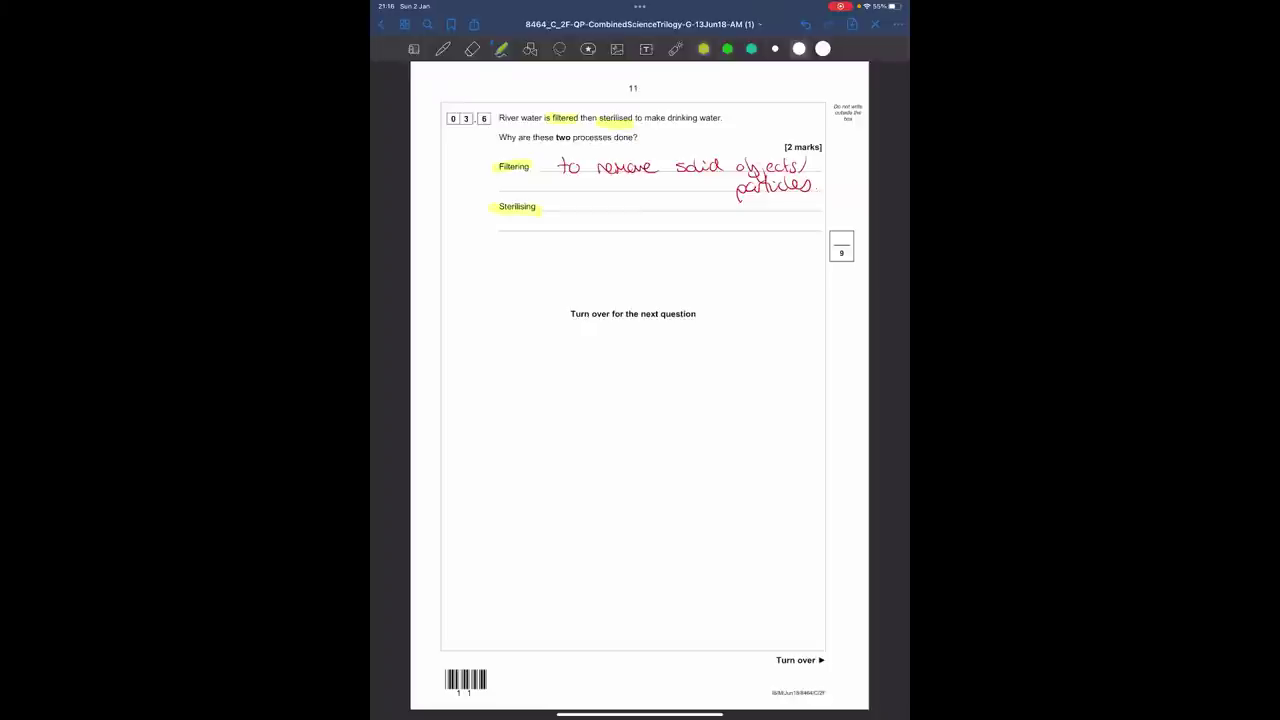
{"action": "left_click", "coordinate": [443, 48]}
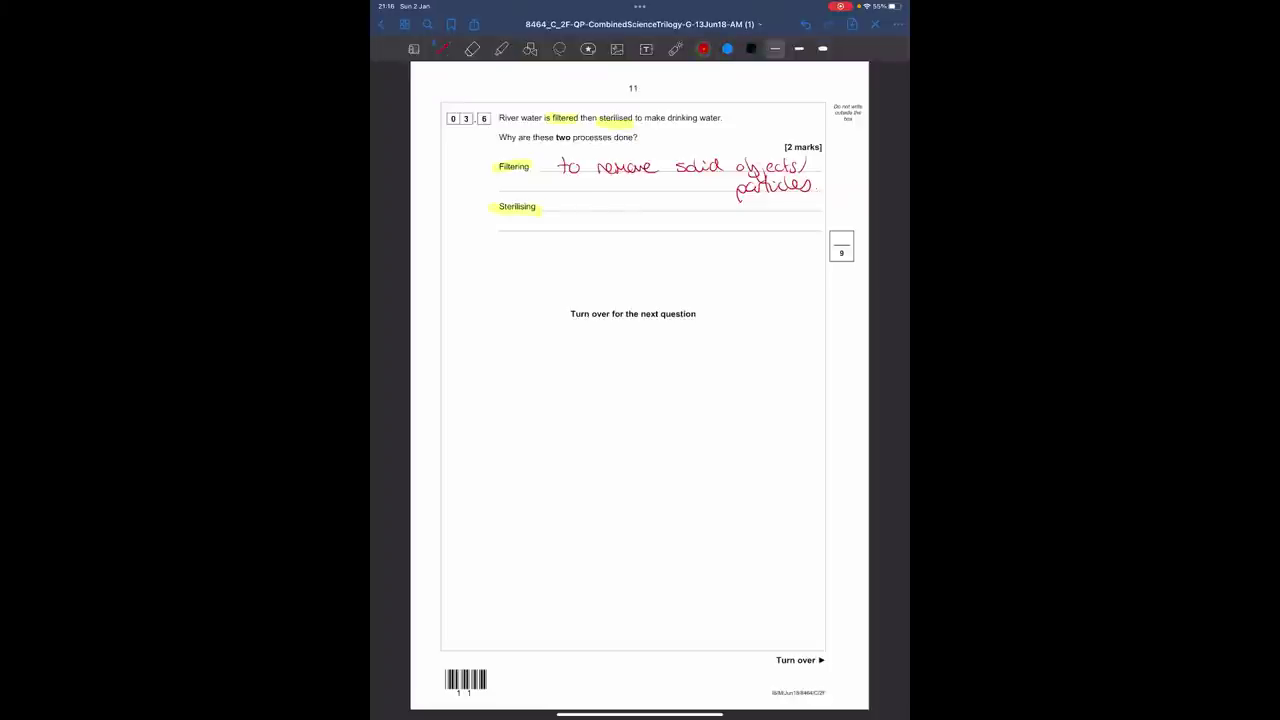
{"action": "mouse_move", "coordinate": [563, 196]}
{"action": "left_mouse_down"}
{"action": "mouse_move", "coordinate": [563, 214]}
{"action": "mouse_move", "coordinate": [660, 213]}
{"action": "mouse_move", "coordinate": [680, 228]}
{"action": "mouse_move", "coordinate": [706, 211]}
{"action": "mouse_move", "coordinate": [778, 212]}
{"action": "mouse_move", "coordinate": [720, 242]}
{"action": "left_mouse_up"}
{"action": "left_click_drag", "start_coordinate": [730, 226], "coordinate": [766, 231]}
{"action": "left_click_drag", "start_coordinate": [764, 226], "coordinate": [794, 232]}
{"action": "left_click_drag", "start_coordinate": [790, 220], "coordinate": [812, 230]}
{"action": "left_click", "coordinate": [825, 227]}
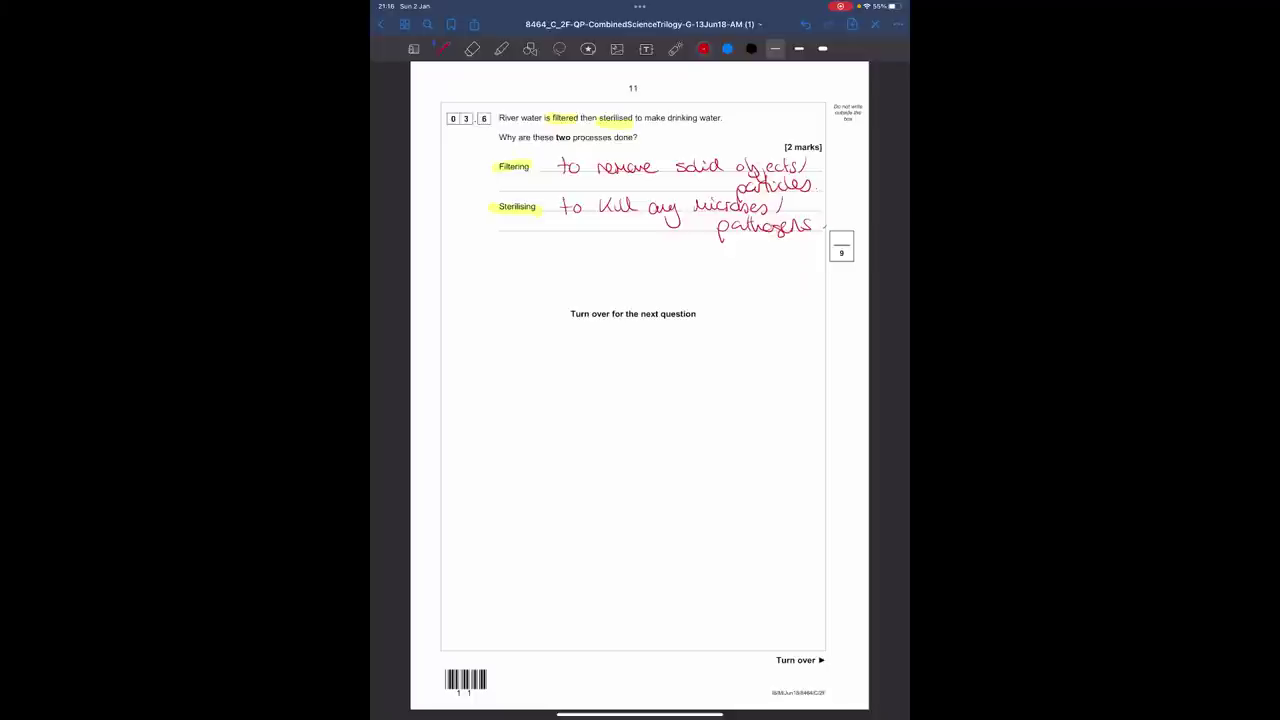
{"action": "scroll", "coordinate": [640, 385], "scroll_direction": "right", "scroll_amount": 5}
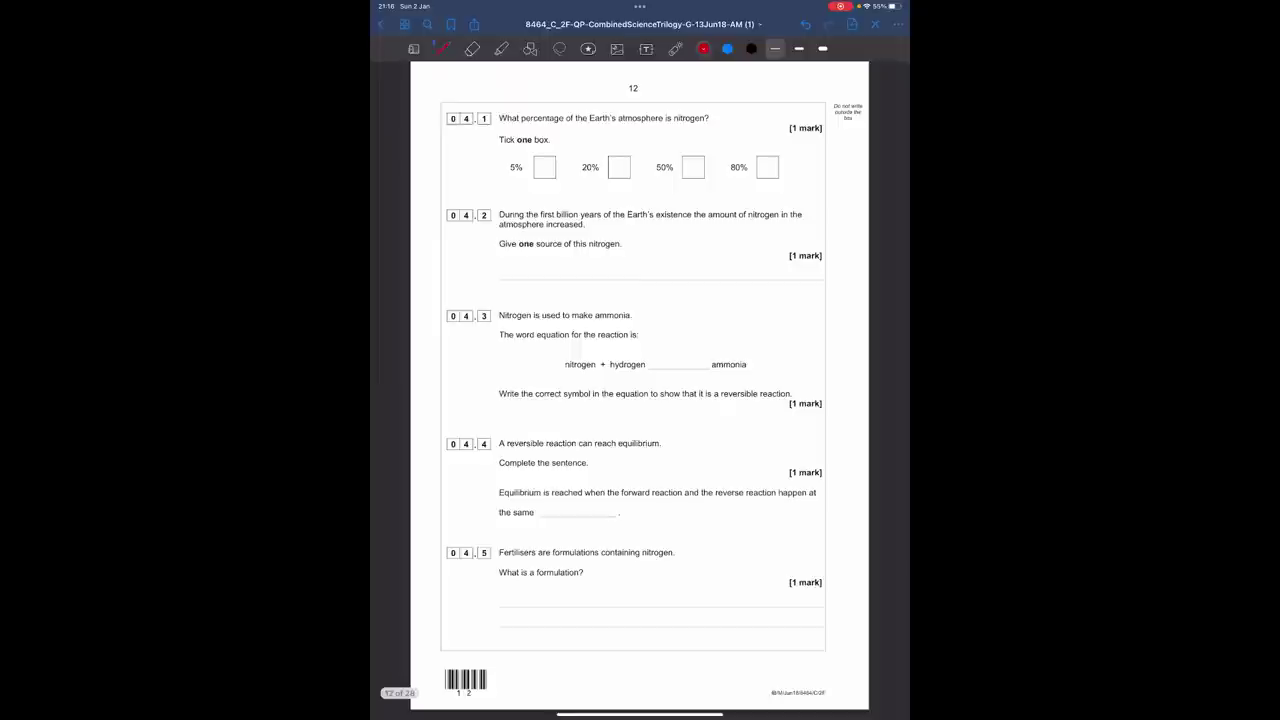
Highlight 'Earth's atmosphere is nitrogen' and tick the 80% box.
{"action": "left_click", "coordinate": [501, 48]}
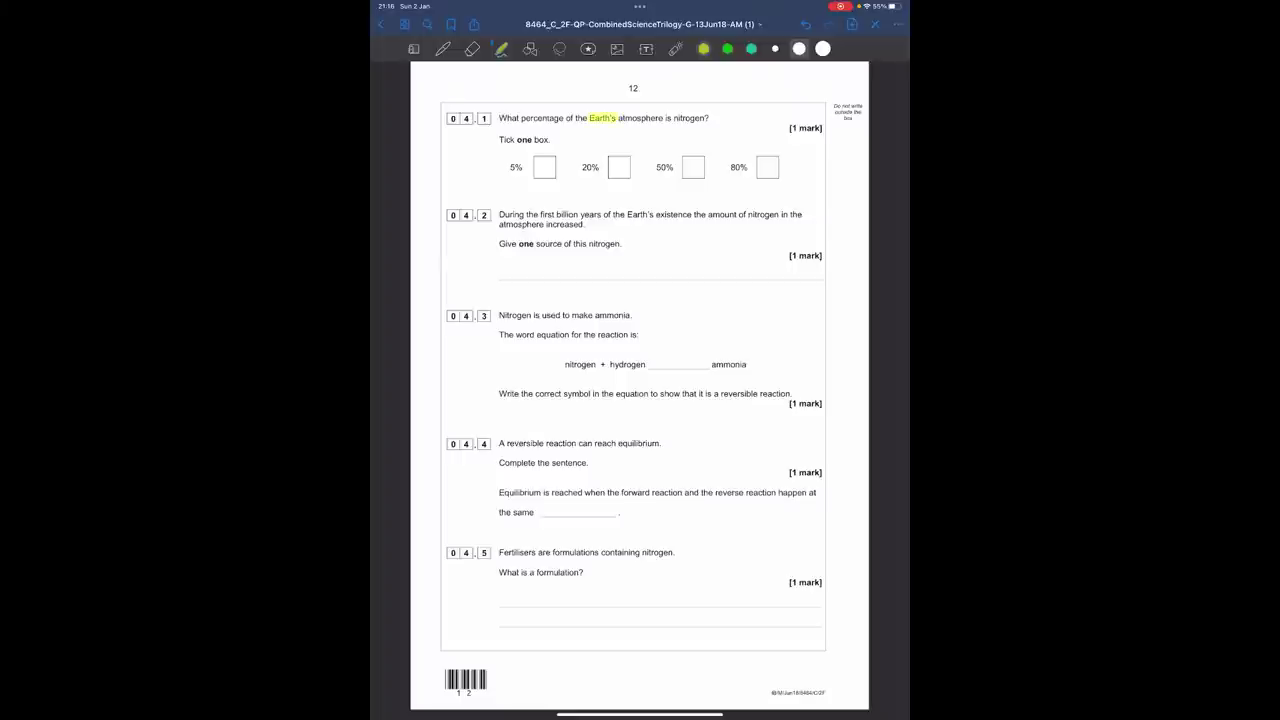
{"action": "left_click_drag", "start_coordinate": [614, 118], "coordinate": [722, 116]}
{"action": "left_click", "coordinate": [443, 48]}
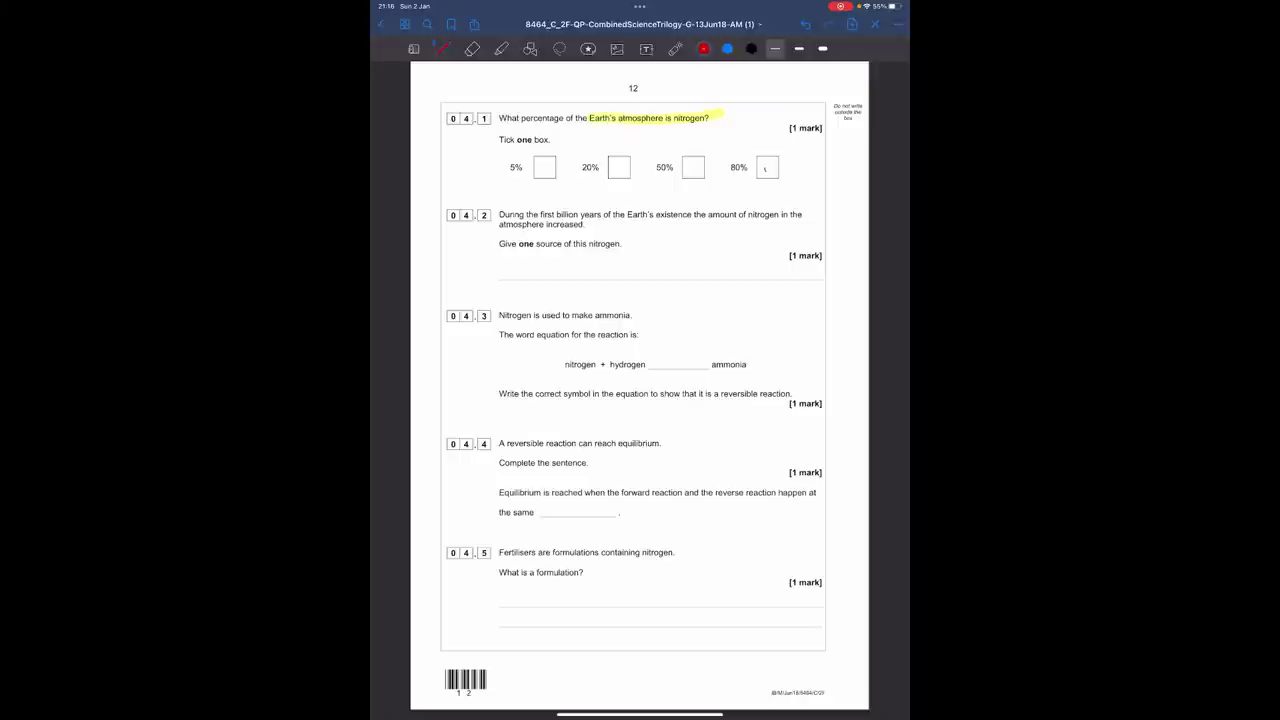
{"action": "left_click_drag", "start_coordinate": [765, 168], "coordinate": [787, 147]}
Label 20% as Oxygen and 80% as Nitrogen, and note <1% beside 5%.
{"action": "mouse_move", "coordinate": [600, 188]}
{"action": "left_mouse_down"}
{"action": "mouse_move", "coordinate": [620, 206]}
{"action": "mouse_move", "coordinate": [644, 200]}
{"action": "left_mouse_up"}
{"action": "left_click_drag", "start_coordinate": [645, 190], "coordinate": [653, 200]}
{"action": "mouse_move", "coordinate": [753, 197]}
{"action": "left_mouse_down"}
{"action": "mouse_move", "coordinate": [768, 184]}
{"action": "mouse_move", "coordinate": [806, 197]}
{"action": "left_mouse_up"}
{"action": "left_click_drag", "start_coordinate": [809, 190], "coordinate": [816, 196]}
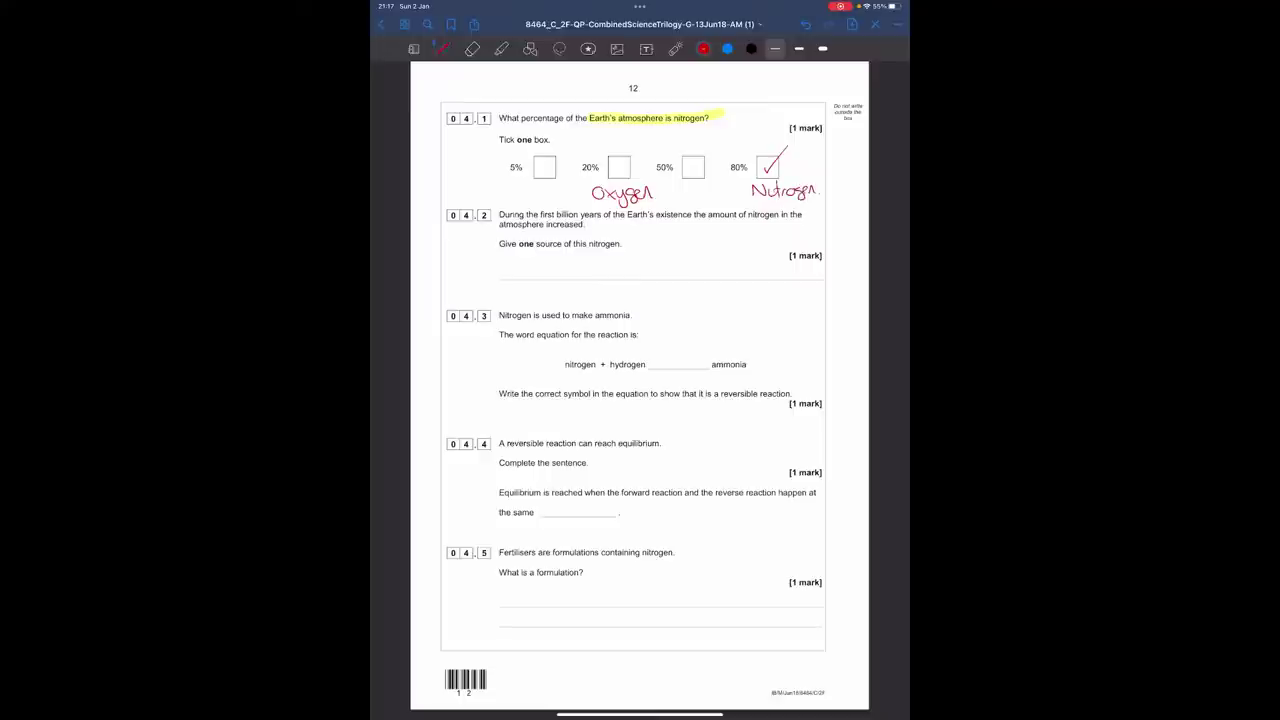
{"action": "left_click_drag", "start_coordinate": [453, 170], "coordinate": [453, 181]}
Write 'Ammonia / Volcanos' on the 04.2 line, boxing Ammonia and ticking Volcanos.
{"action": "left_click_drag", "start_coordinate": [539, 279], "coordinate": [614, 276]}
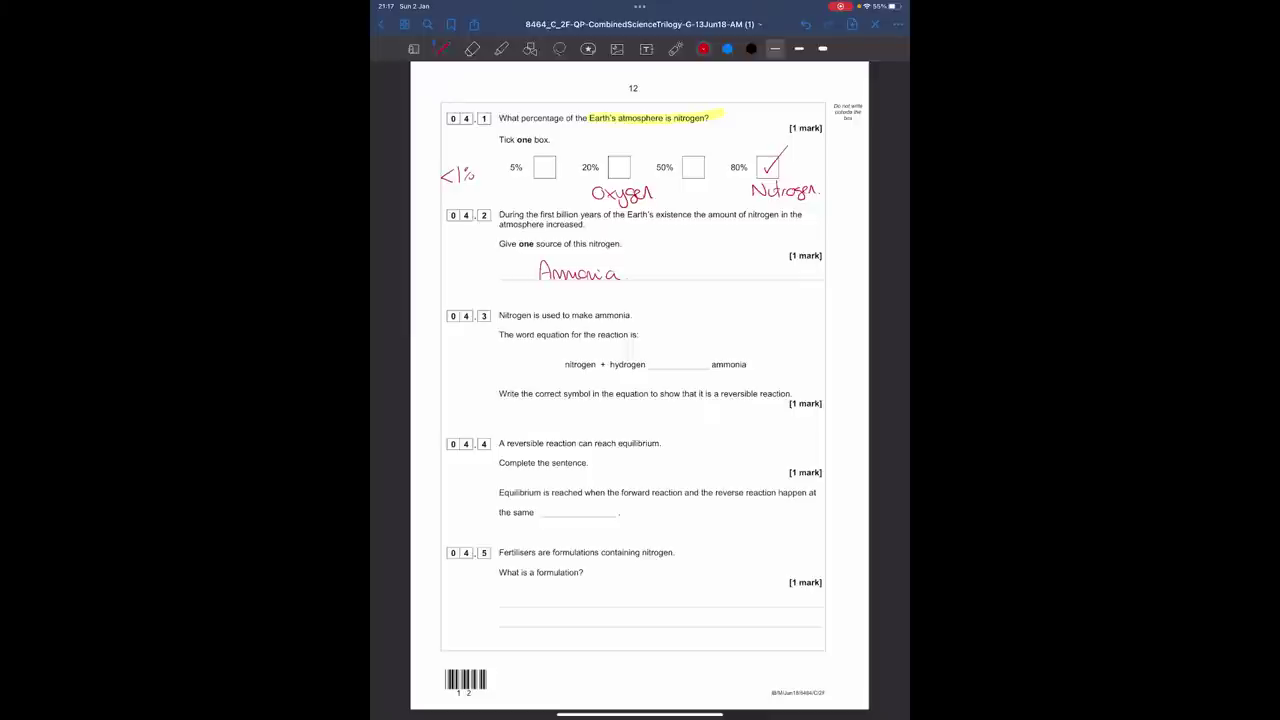
{"action": "left_click_drag", "start_coordinate": [669, 259], "coordinate": [653, 282]}
{"action": "left_click_drag", "start_coordinate": [687, 263], "coordinate": [717, 282]}
{"action": "mouse_move", "coordinate": [731, 273]}
{"action": "left_mouse_down"}
{"action": "mouse_move", "coordinate": [771, 272]}
{"action": "mouse_move", "coordinate": [762, 280]}
{"action": "left_mouse_up"}
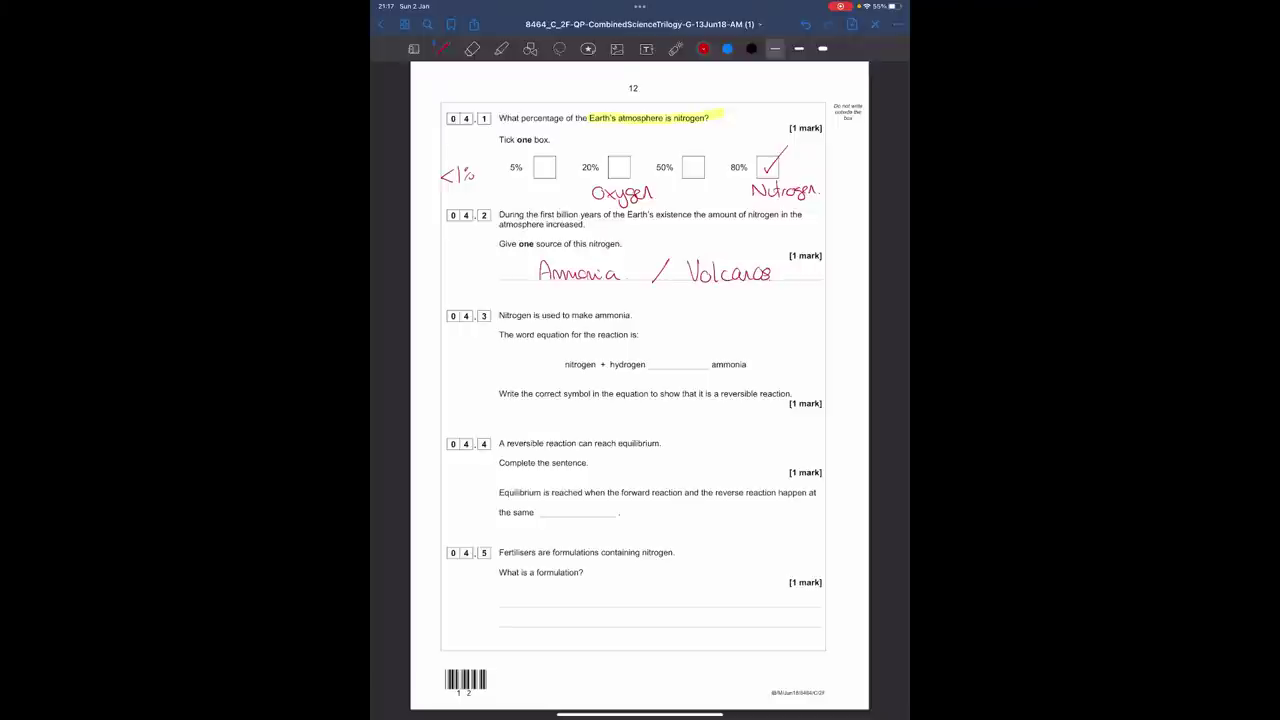
{"action": "mouse_move", "coordinate": [621, 254]}
{"action": "left_mouse_down"}
{"action": "mouse_move", "coordinate": [526, 258]}
{"action": "mouse_move", "coordinate": [648, 300]}
{"action": "mouse_move", "coordinate": [615, 256]}
{"action": "left_mouse_up"}
{"action": "left_click_drag", "start_coordinate": [745, 246], "coordinate": [773, 228]}
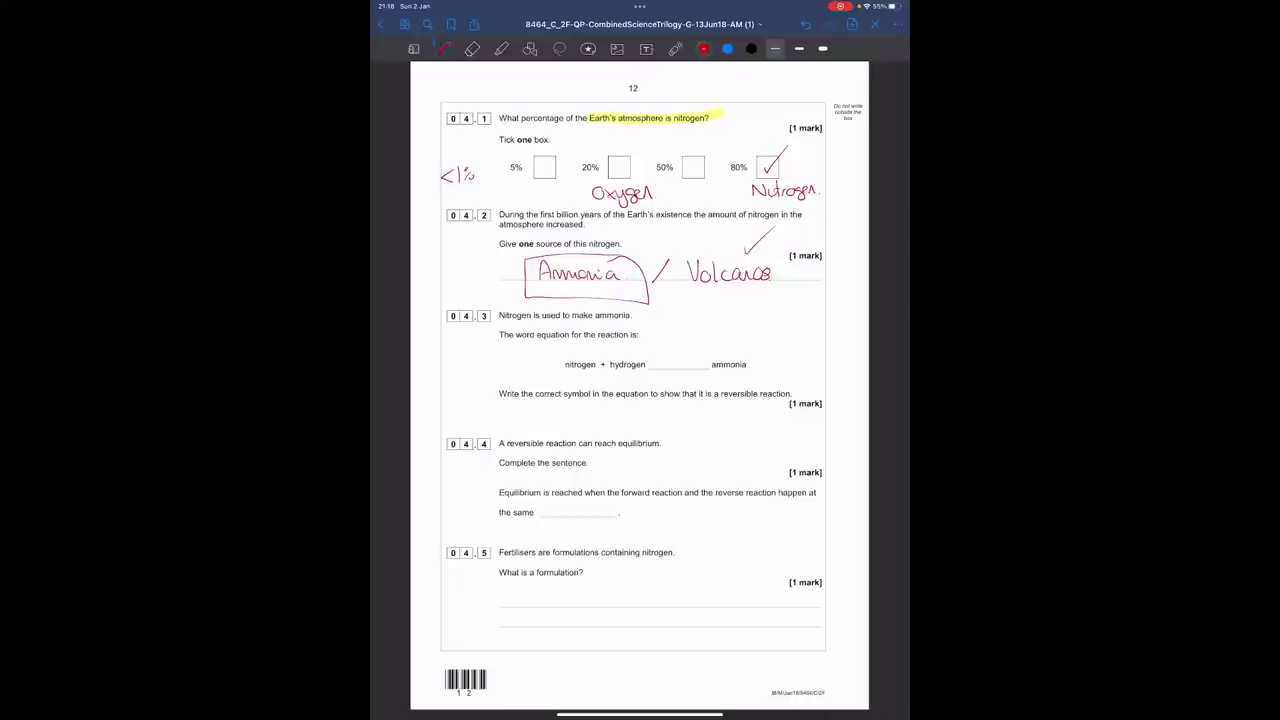
Underline 'reversible reaction', draw ⇌ in the equation, and add a one-way arrow labelled 'irreversible'.
{"action": "left_click_drag", "start_coordinate": [720, 401], "coordinate": [793, 402]}
{"action": "mouse_move", "coordinate": [662, 356]}
{"action": "left_mouse_down"}
{"action": "mouse_move", "coordinate": [686, 356]}
{"action": "mouse_move", "coordinate": [670, 345]}
{"action": "mouse_move", "coordinate": [658, 362]}
{"action": "mouse_move", "coordinate": [670, 373]}
{"action": "left_mouse_up"}
{"action": "left_click_drag", "start_coordinate": [715, 318], "coordinate": [757, 320]}
{"action": "left_click_drag", "start_coordinate": [773, 314], "coordinate": [836, 320]}
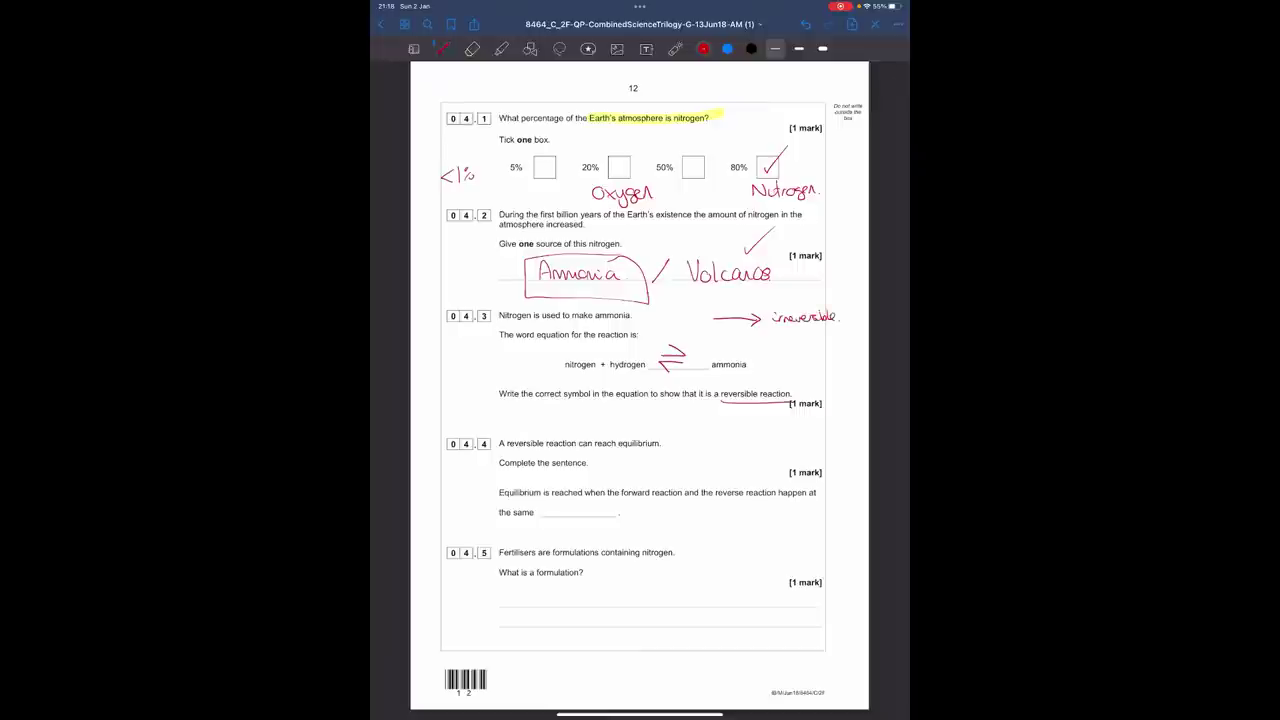
{"action": "left_click_drag", "start_coordinate": [722, 340], "coordinate": [754, 346]}
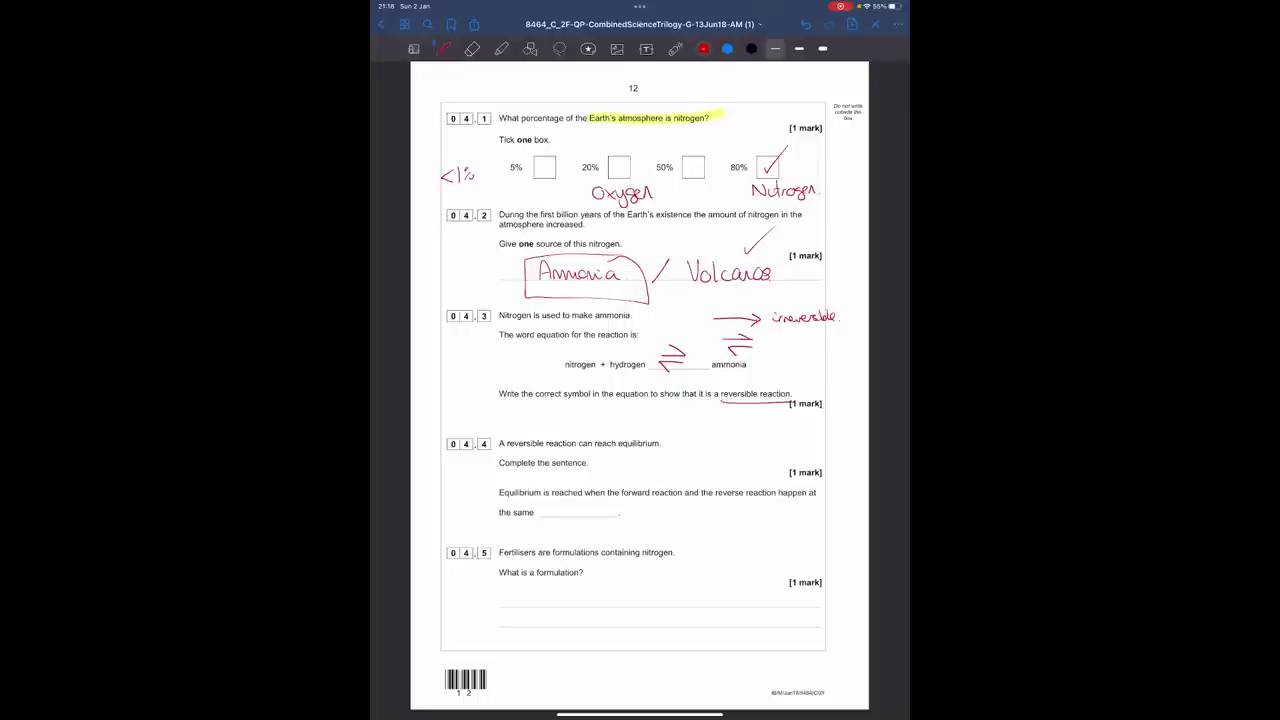
Underline 'equilibrium', gloss it '= Balanced.' and write 'rate / speed' in the 04.4 blank.
{"action": "left_click_drag", "start_coordinate": [617, 449], "coordinate": [661, 449]}
{"action": "left_click_drag", "start_coordinate": [553, 510], "coordinate": [569, 514]}
{"action": "mouse_move", "coordinate": [571, 510]}
{"action": "left_mouse_down"}
{"action": "mouse_move", "coordinate": [618, 517]}
{"action": "mouse_move", "coordinate": [678, 500]}
{"action": "left_mouse_up"}
{"action": "left_click_drag", "start_coordinate": [698, 433], "coordinate": [698, 451]}
{"action": "mouse_move", "coordinate": [699, 434]}
{"action": "left_mouse_down"}
{"action": "mouse_move", "coordinate": [699, 450]}
{"action": "mouse_move", "coordinate": [763, 438]}
{"action": "left_mouse_up"}
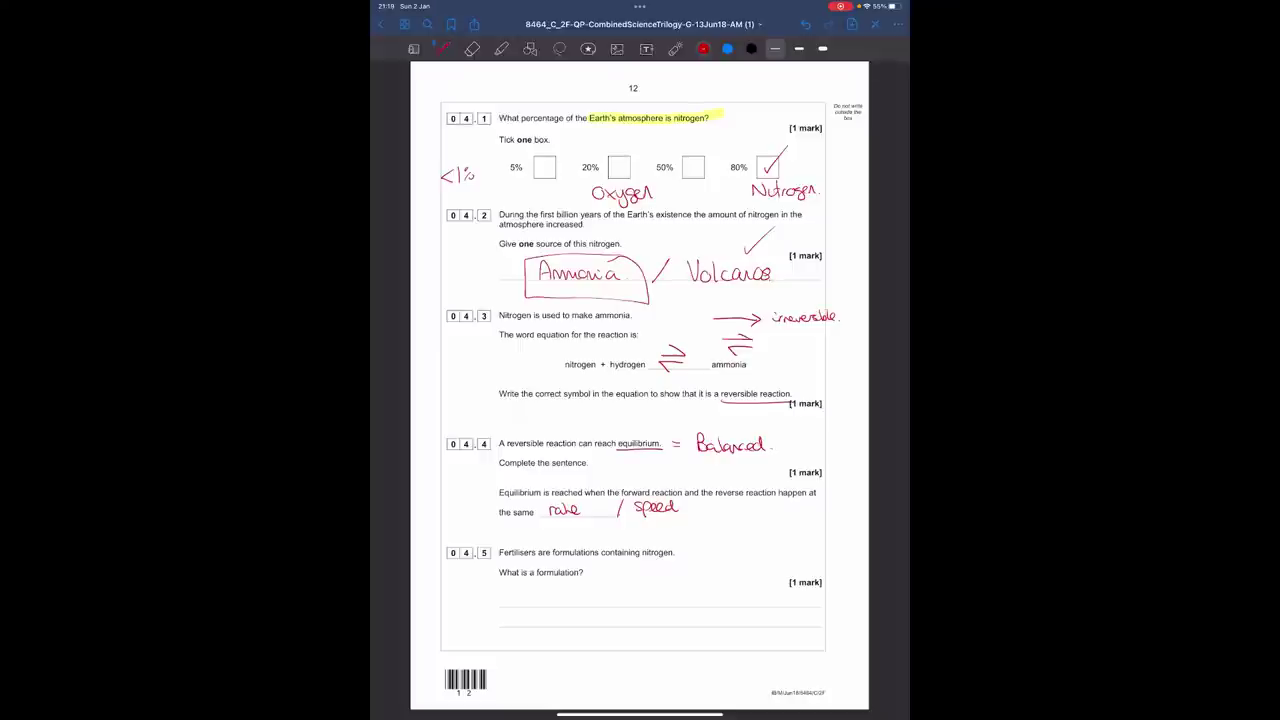
Undo the stray full stop added after 'speed' and return to the red pen.
{"action": "left_click", "coordinate": [681, 508]}
{"action": "key", "text": "ctrl+z"}
{"action": "left_click", "coordinate": [472, 48]}
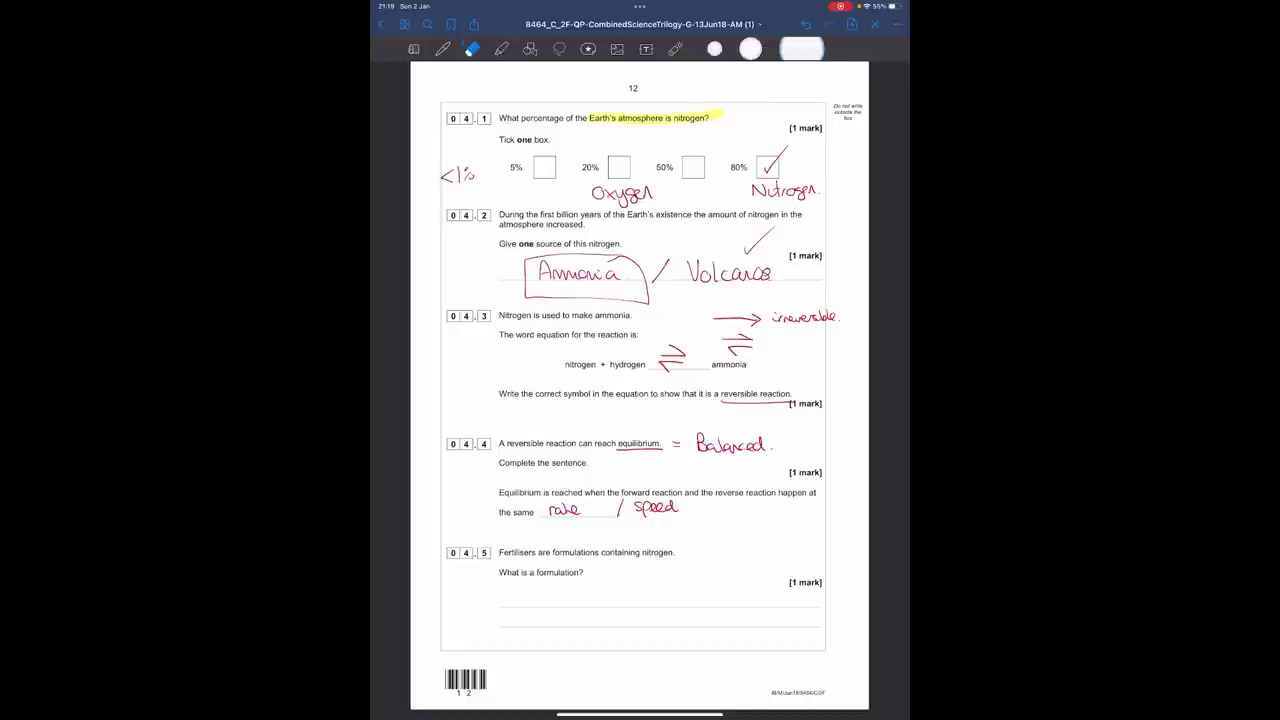
{"action": "left_click", "coordinate": [443, 48]}
Write 'Mixture designed as a useful product.' for 04.5 and underline Mixture, useful and product.
{"action": "mouse_move", "coordinate": [503, 606]}
{"action": "left_mouse_down"}
{"action": "mouse_move", "coordinate": [760, 592]}
{"action": "mouse_move", "coordinate": [712, 628]}
{"action": "mouse_move", "coordinate": [776, 614]}
{"action": "left_mouse_up"}
{"action": "left_click", "coordinate": [787, 620]}
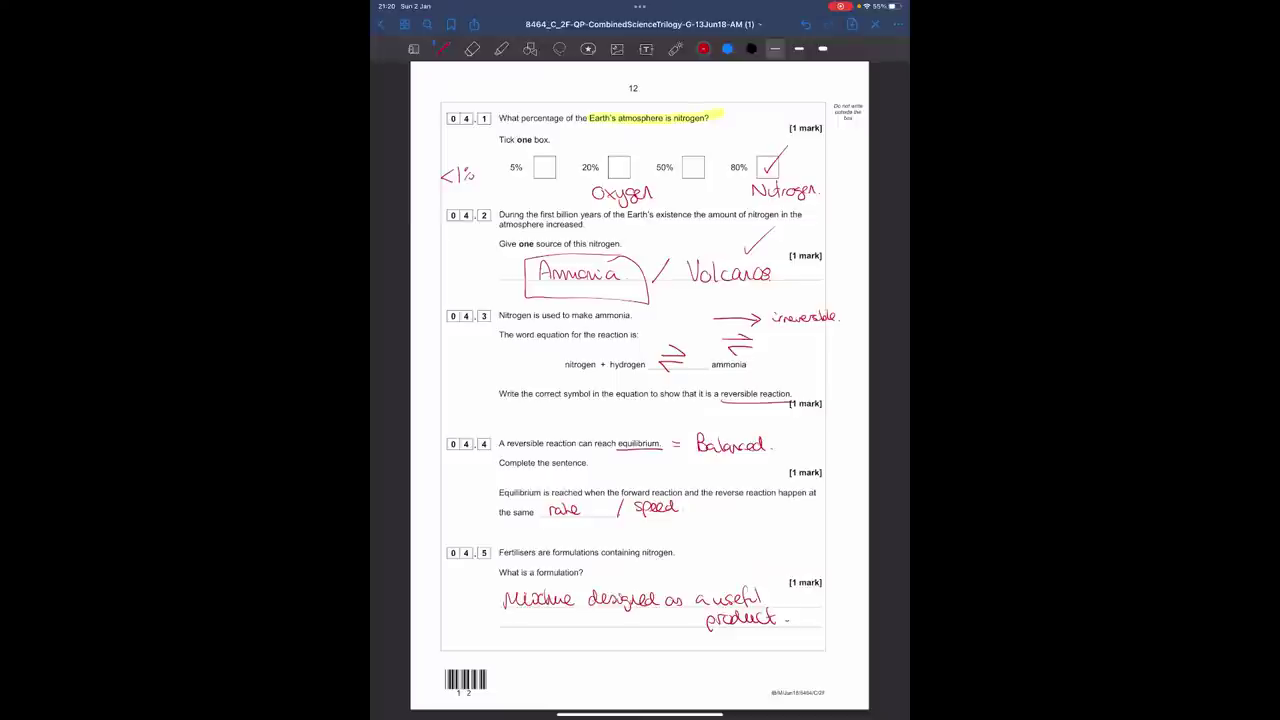
{"action": "left_click_drag", "start_coordinate": [506, 610], "coordinate": [570, 613]}
{"action": "mouse_move", "coordinate": [714, 607]}
{"action": "left_mouse_down"}
{"action": "mouse_move", "coordinate": [762, 605]}
{"action": "mouse_move", "coordinate": [768, 633]}
{"action": "left_mouse_up"}
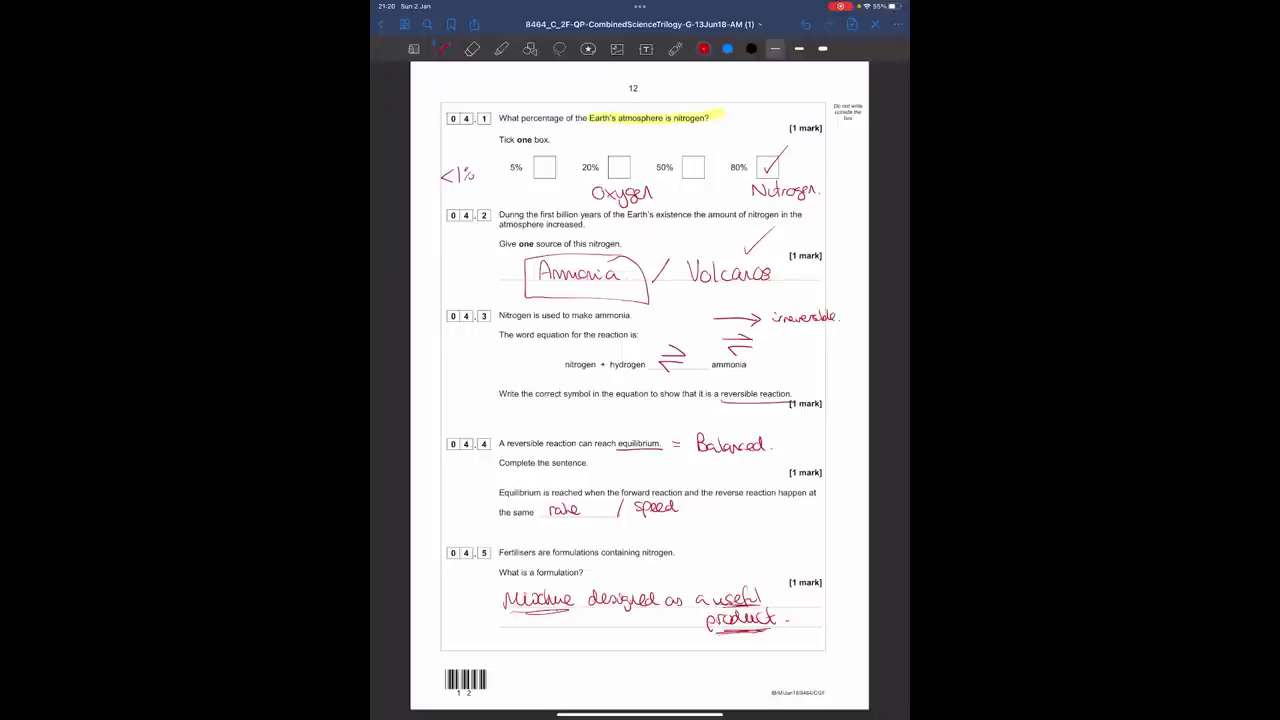
Mark the Potassium (K) row and note beside Figure 8 that 5 little squares = 0.2.
{"action": "scroll", "coordinate": [640, 385], "scroll_direction": "right", "scroll_amount": 5}
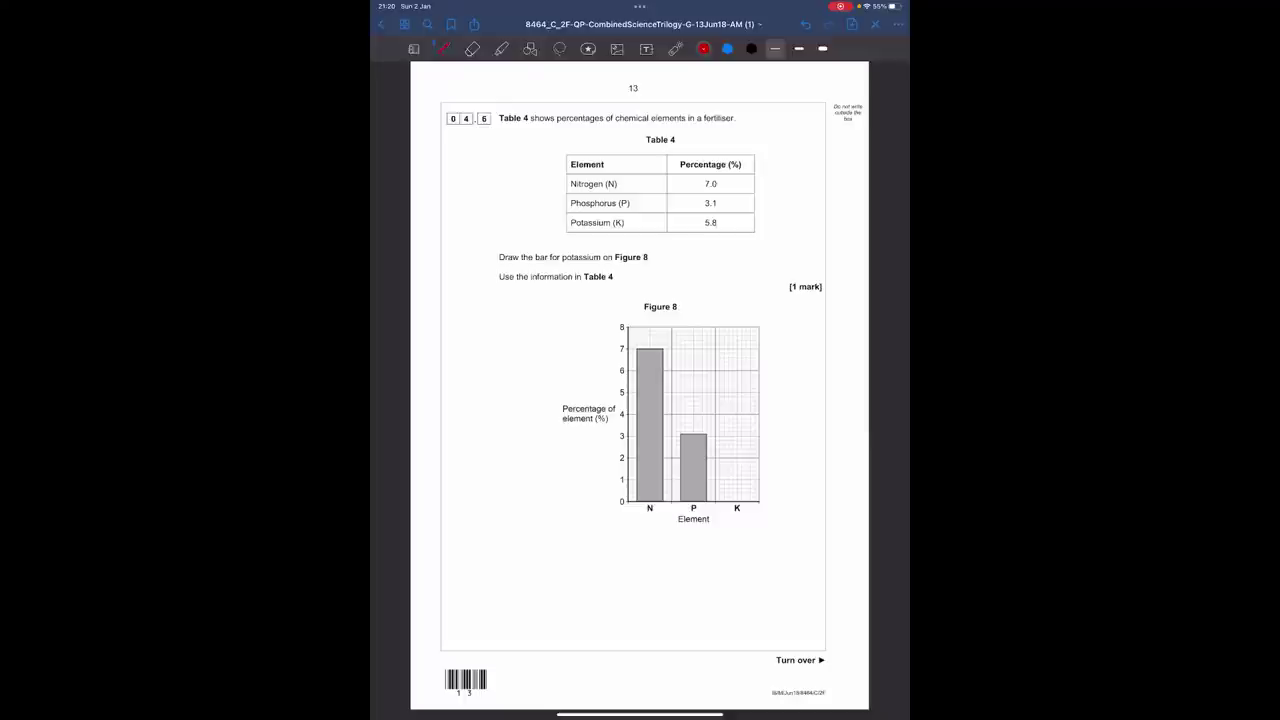
{"action": "mouse_move", "coordinate": [768, 173]}
{"action": "left_mouse_down"}
{"action": "mouse_move", "coordinate": [750, 186]}
{"action": "mouse_move", "coordinate": [749, 229]}
{"action": "left_mouse_up"}
{"action": "mouse_move", "coordinate": [555, 218]}
{"action": "left_mouse_down"}
{"action": "mouse_move", "coordinate": [567, 230]}
{"action": "mouse_move", "coordinate": [557, 233]}
{"action": "mouse_move", "coordinate": [572, 214]}
{"action": "left_mouse_up"}
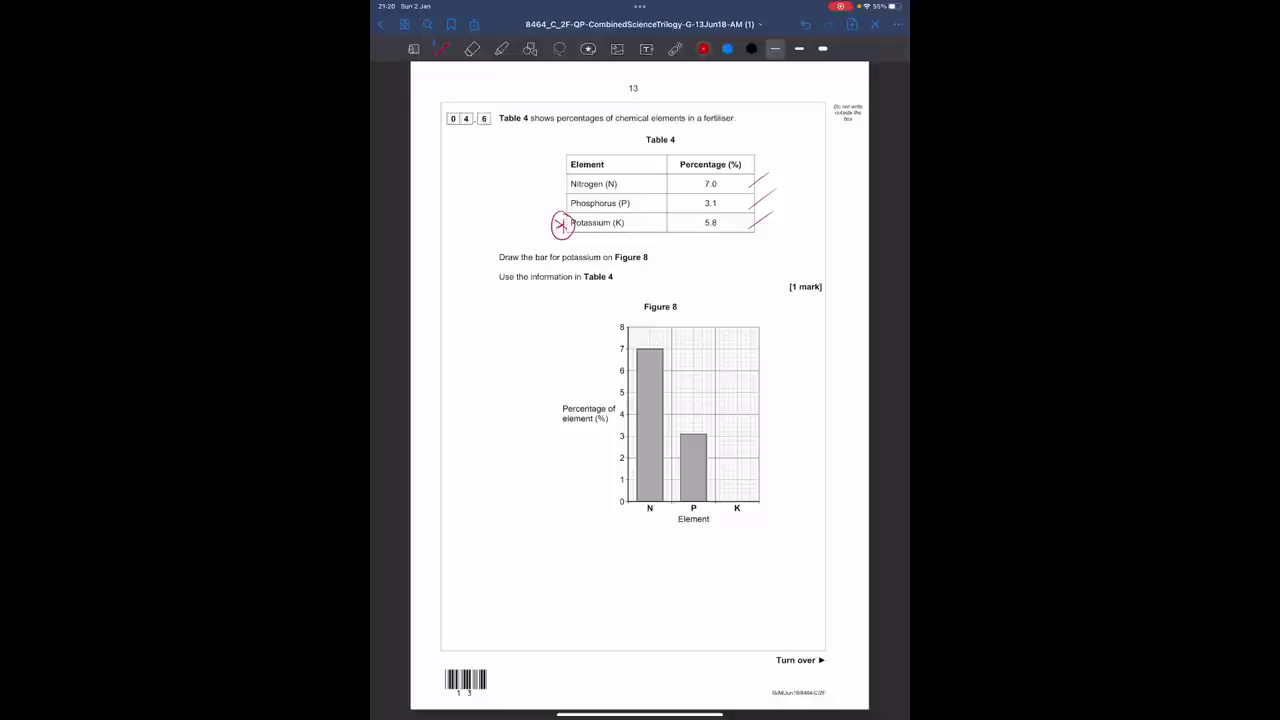
{"action": "left_click_drag", "start_coordinate": [619, 372], "coordinate": [617, 384]}
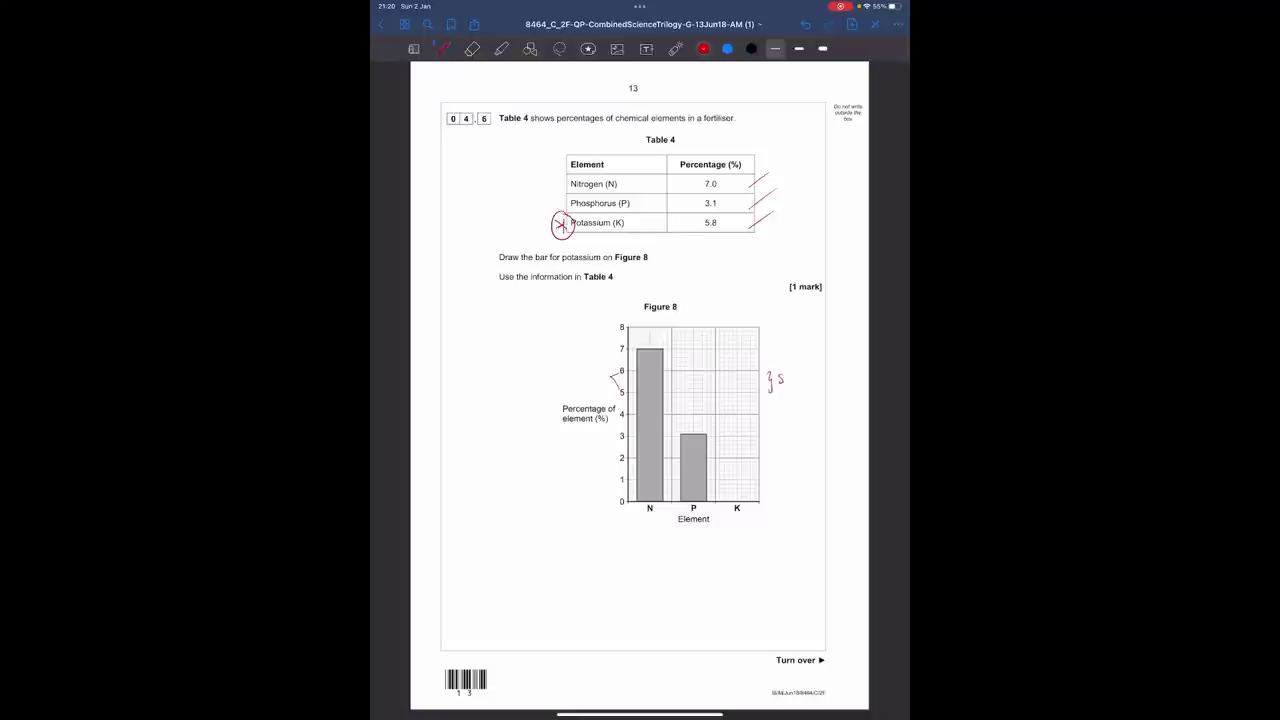
{"action": "left_click_drag", "start_coordinate": [789, 374], "coordinate": [829, 384]}
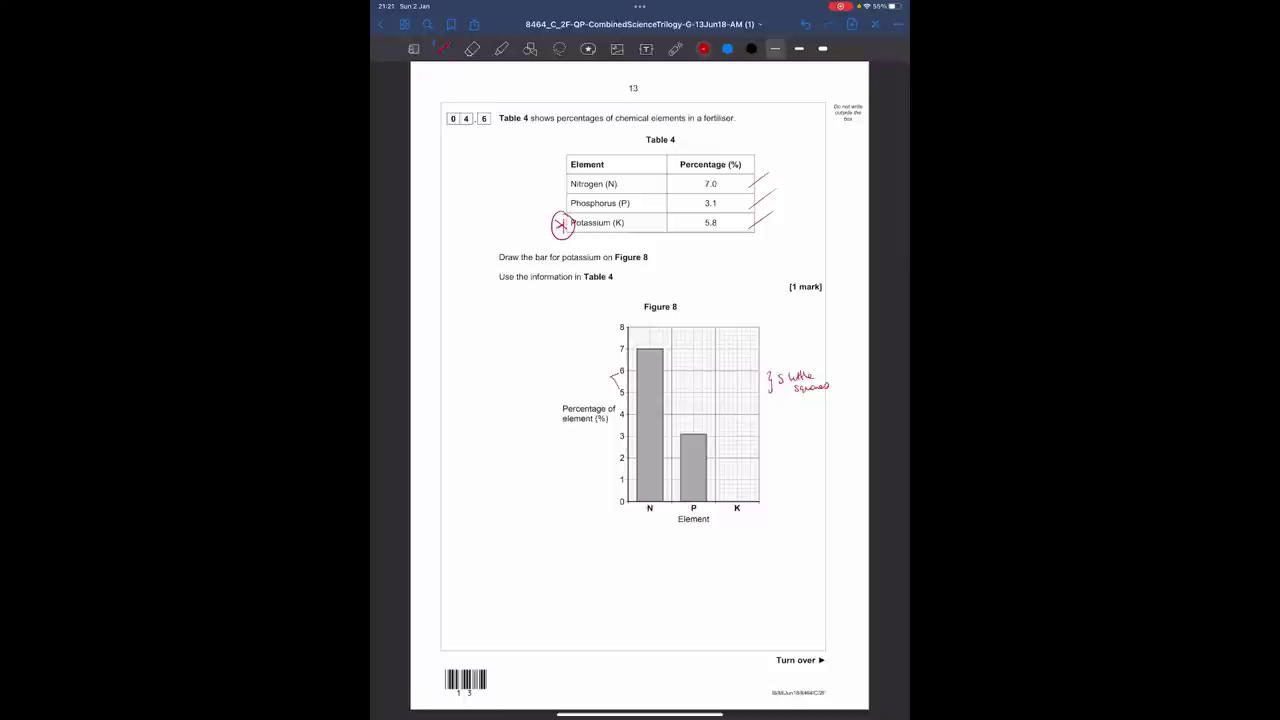
{"action": "left_click_drag", "start_coordinate": [798, 403], "coordinate": [812, 412]}
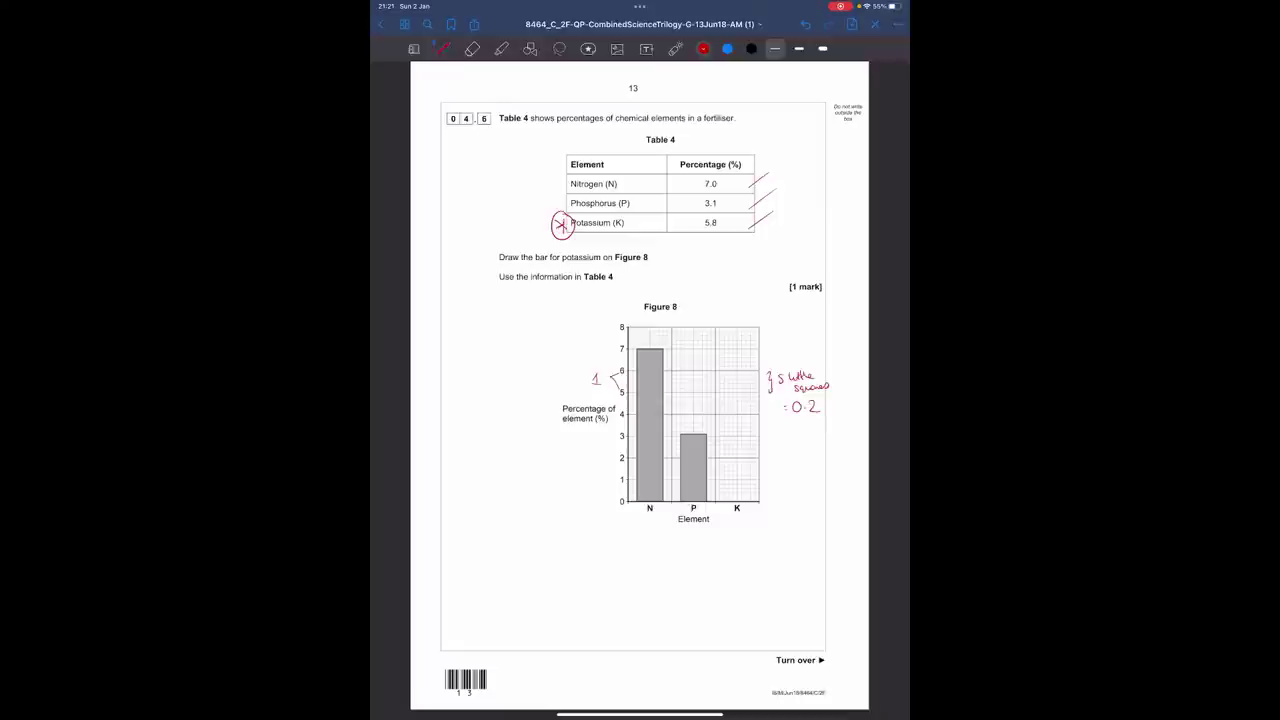
Draw the potassium bar up to 5.8% on Figure 8 and hatch it.
{"action": "mouse_move", "coordinate": [725, 498]}
{"action": "left_mouse_down"}
{"action": "mouse_move", "coordinate": [733, 378]}
{"action": "mouse_move", "coordinate": [746, 500]}
{"action": "left_mouse_up"}
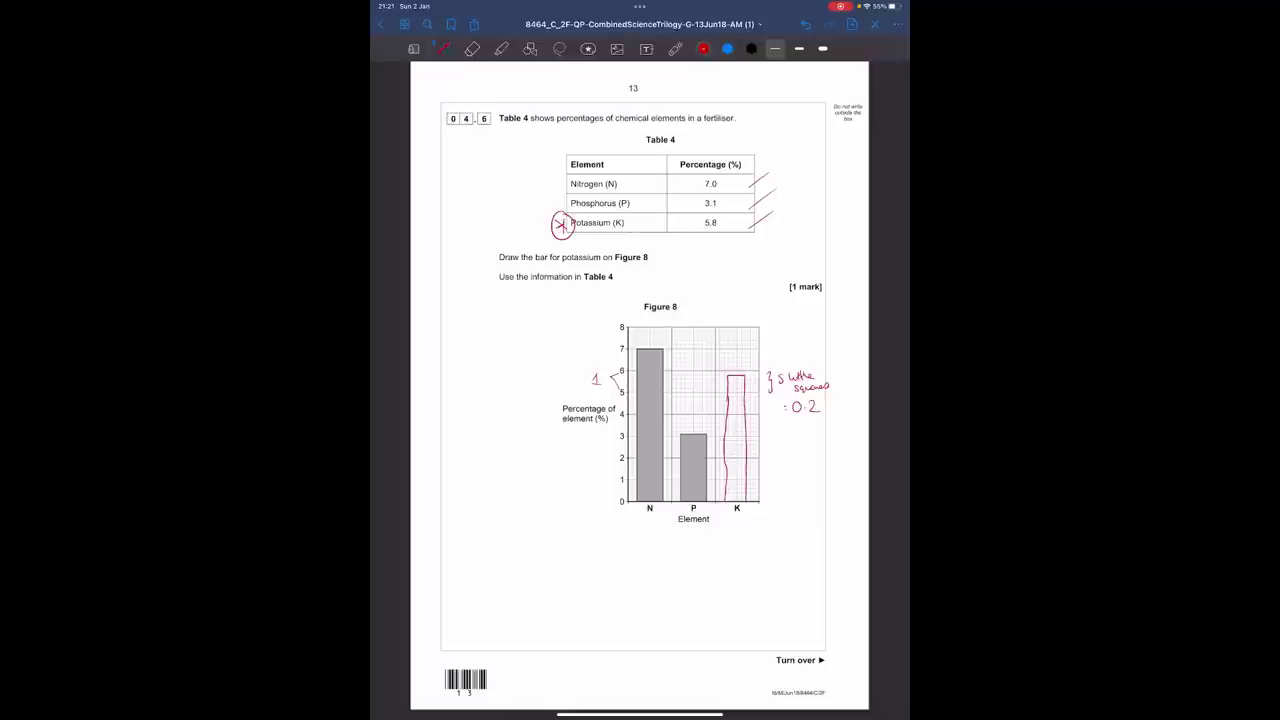
{"action": "left_click_drag", "start_coordinate": [730, 376], "coordinate": [726, 500]}
{"action": "left_click_drag", "start_coordinate": [742, 386], "coordinate": [728, 432]}
{"action": "left_click_drag", "start_coordinate": [750, 430], "coordinate": [728, 484]}
{"action": "left_click_drag", "start_coordinate": [750, 474], "coordinate": [733, 499]}
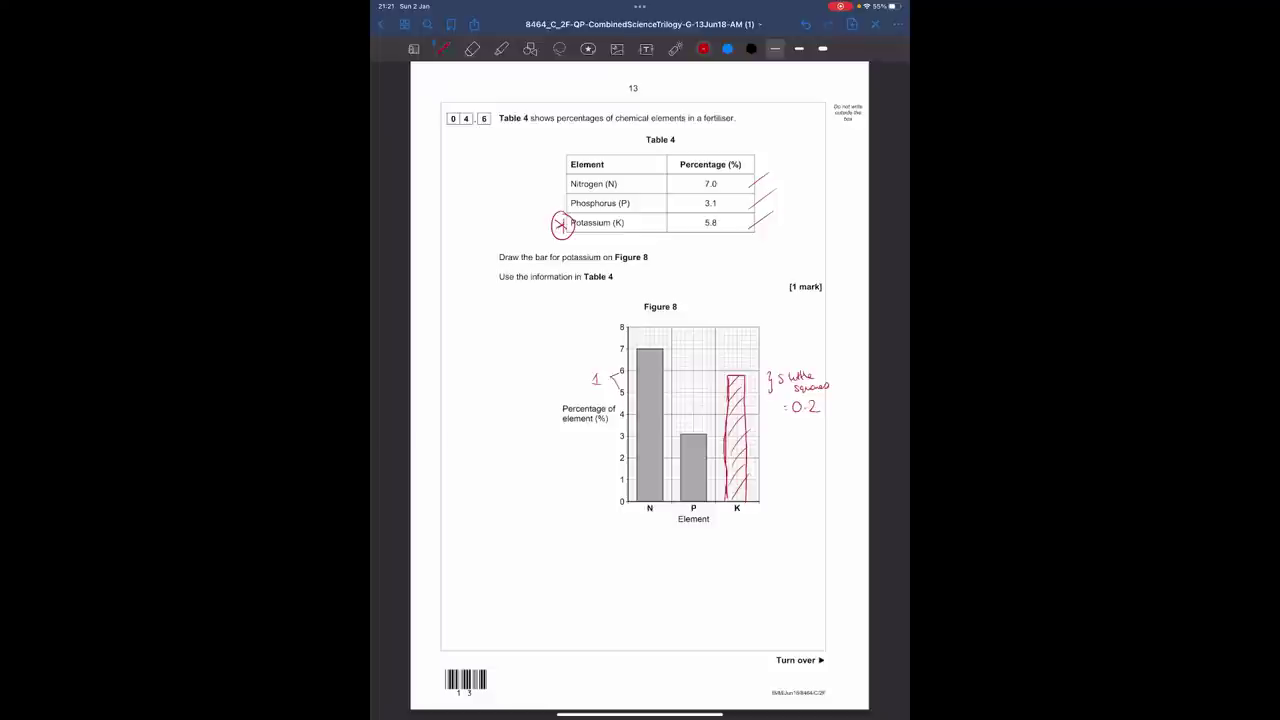
Highlight the 3.0 g of fertiliser in question 04.7 on page 14.
{"action": "scroll", "coordinate": [640, 385], "scroll_direction": "right", "scroll_amount": 5}
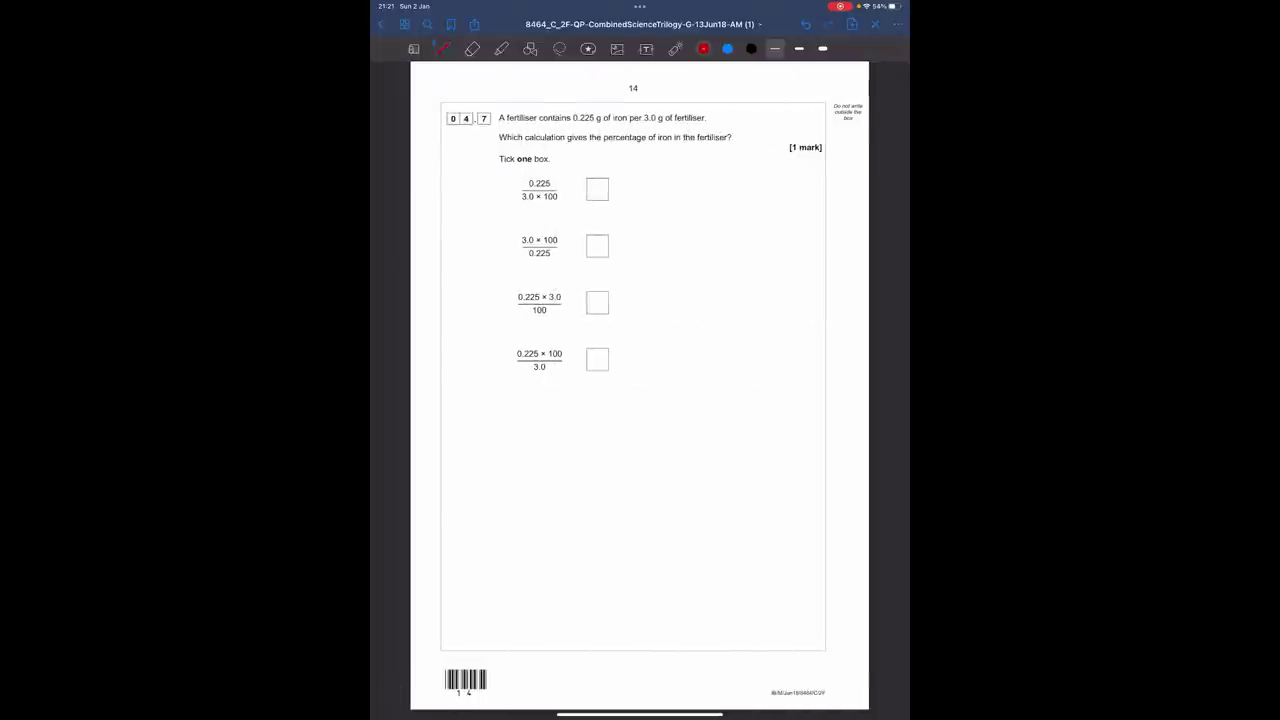
{"action": "left_click", "coordinate": [501, 48]}
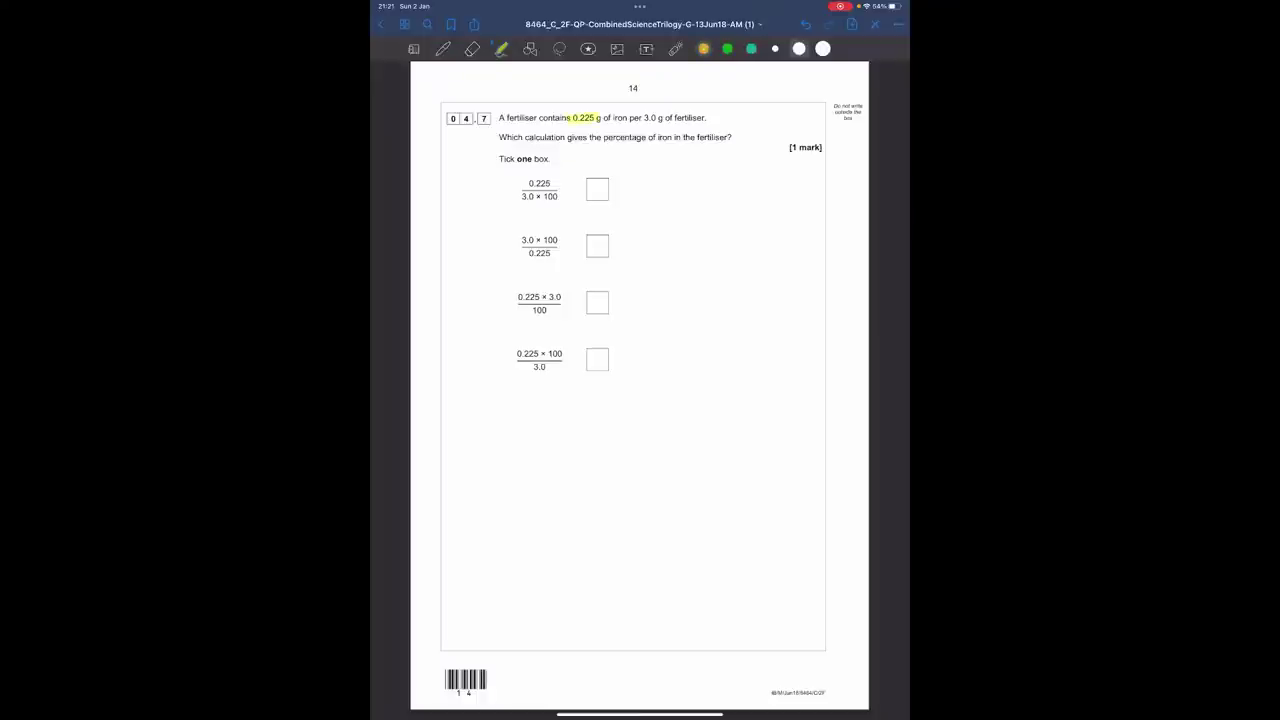
{"action": "left_click_drag", "start_coordinate": [643, 118], "coordinate": [706, 118]}
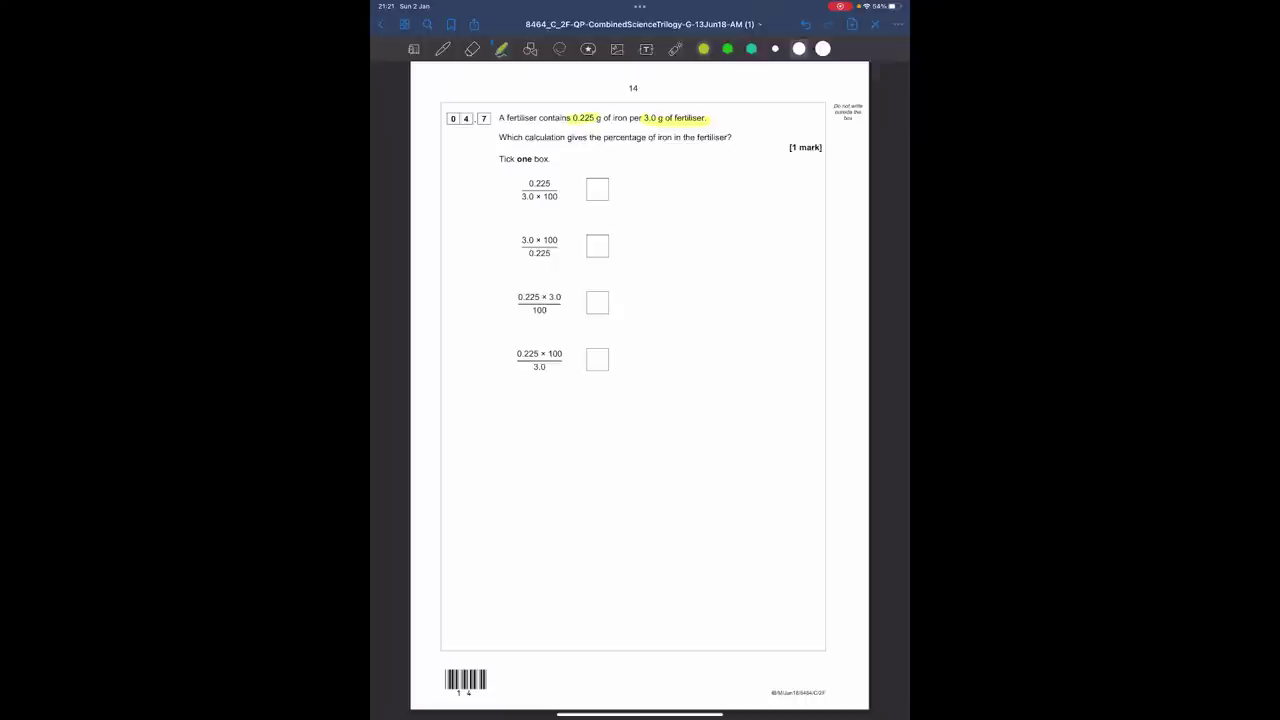
Write 'Have/total × 100' beside the options and tick the 0.225 × 100 / 3.0 answer.
{"action": "left_click", "coordinate": [442, 48]}
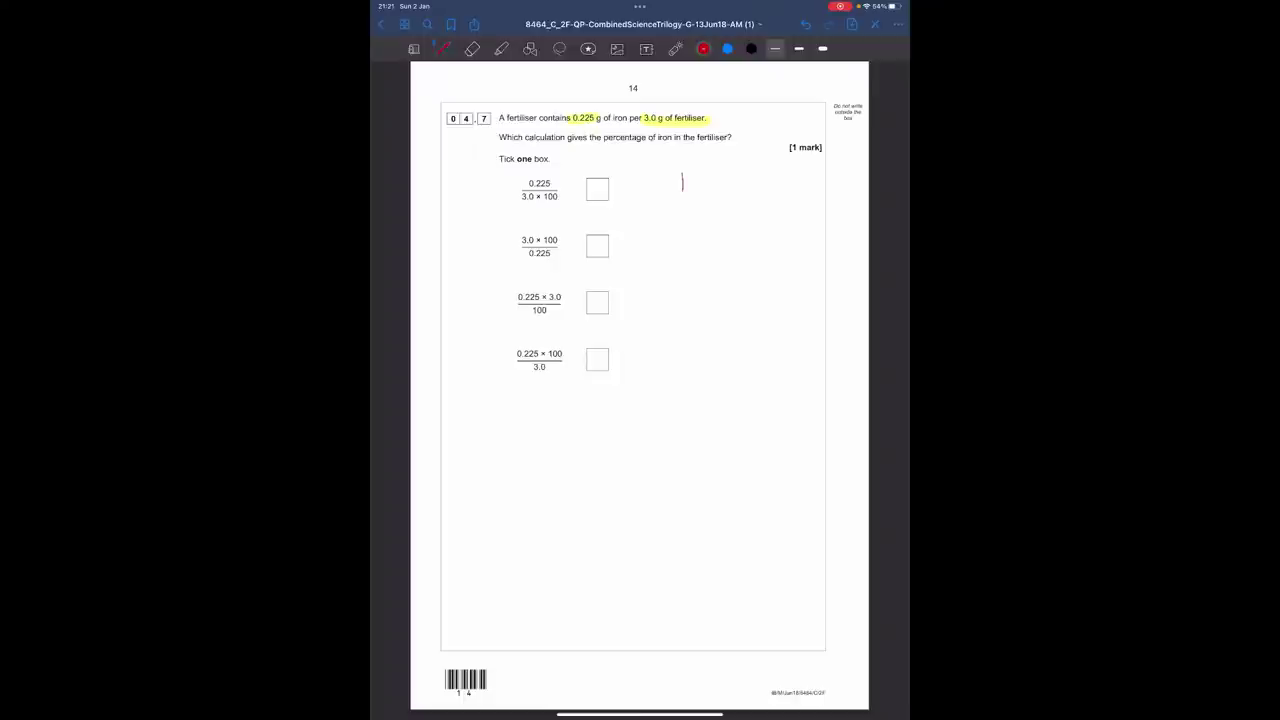
{"action": "left_click_drag", "start_coordinate": [689, 174], "coordinate": [689, 190]}
{"action": "mouse_move", "coordinate": [684, 183]}
{"action": "left_mouse_down"}
{"action": "mouse_move", "coordinate": [718, 186]}
{"action": "mouse_move", "coordinate": [697, 220]}
{"action": "left_mouse_up"}
{"action": "mouse_move", "coordinate": [701, 214]}
{"action": "left_mouse_down"}
{"action": "mouse_move", "coordinate": [718, 221]}
{"action": "mouse_move", "coordinate": [751, 193]}
{"action": "left_mouse_up"}
{"action": "left_click_drag", "start_coordinate": [751, 184], "coordinate": [741, 194]}
{"action": "mouse_move", "coordinate": [758, 179]}
{"action": "left_mouse_down"}
{"action": "mouse_move", "coordinate": [758, 191]}
{"action": "mouse_move", "coordinate": [778, 181]}
{"action": "left_mouse_up"}
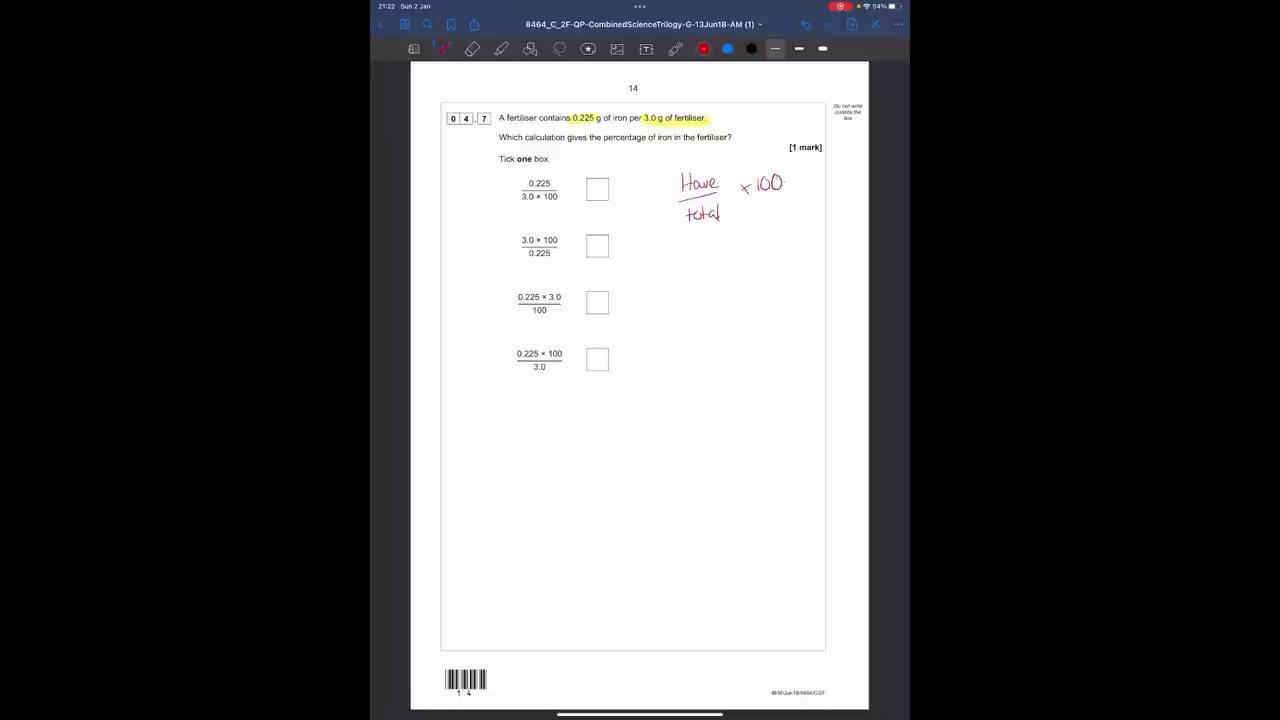
{"action": "mouse_move", "coordinate": [530, 363]}
{"action": "left_mouse_down"}
{"action": "mouse_move", "coordinate": [562, 363]}
{"action": "mouse_move", "coordinate": [620, 328]}
{"action": "left_mouse_up"}
Highlight 'A, B, C and D', 'in 2003 and 2015', the student's claim and the question line.
{"action": "scroll", "coordinate": [640, 385], "scroll_direction": "right", "scroll_amount": 5}
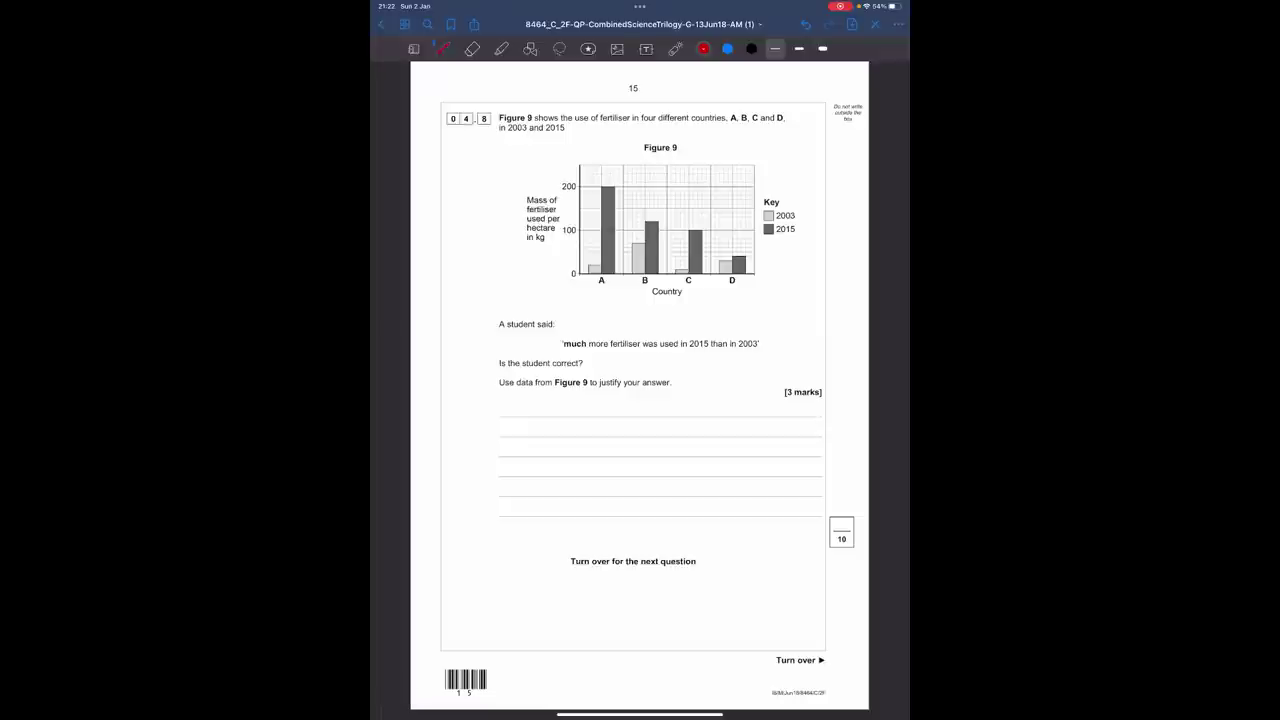
{"action": "left_click", "coordinate": [501, 48]}
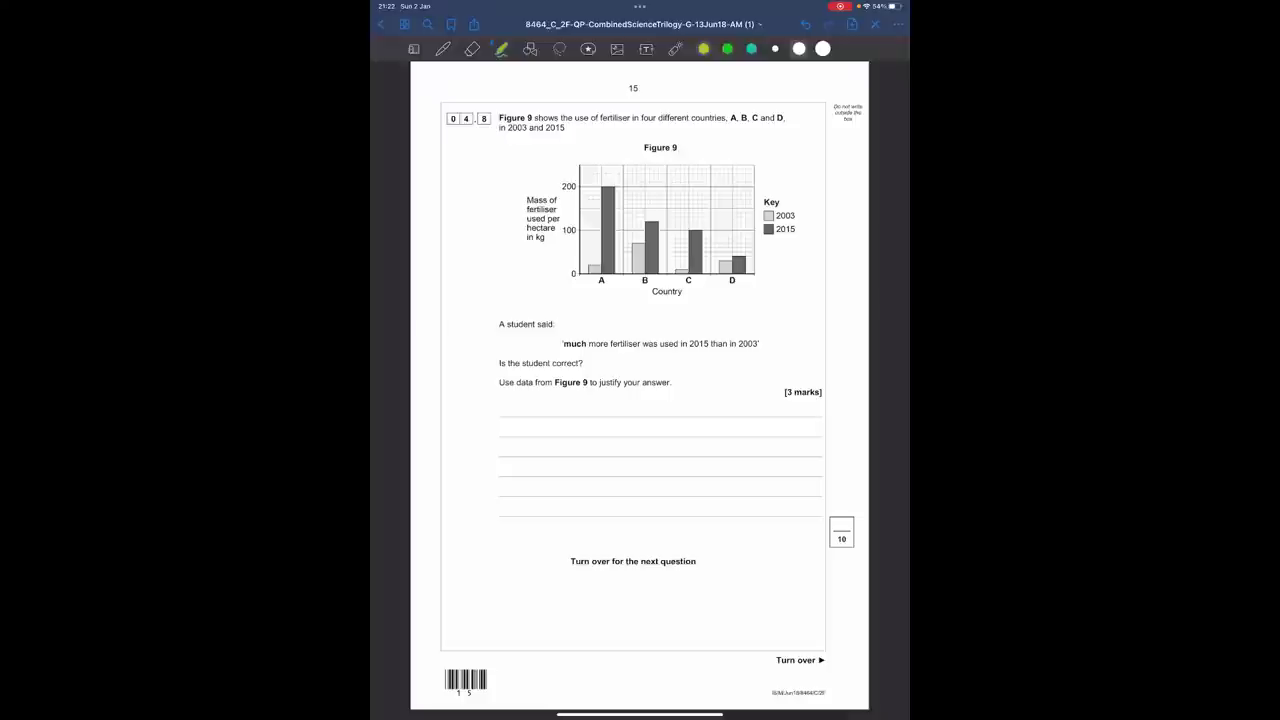
{"action": "left_click_drag", "start_coordinate": [728, 118], "coordinate": [796, 118]}
{"action": "left_click_drag", "start_coordinate": [499, 127], "coordinate": [578, 127]}
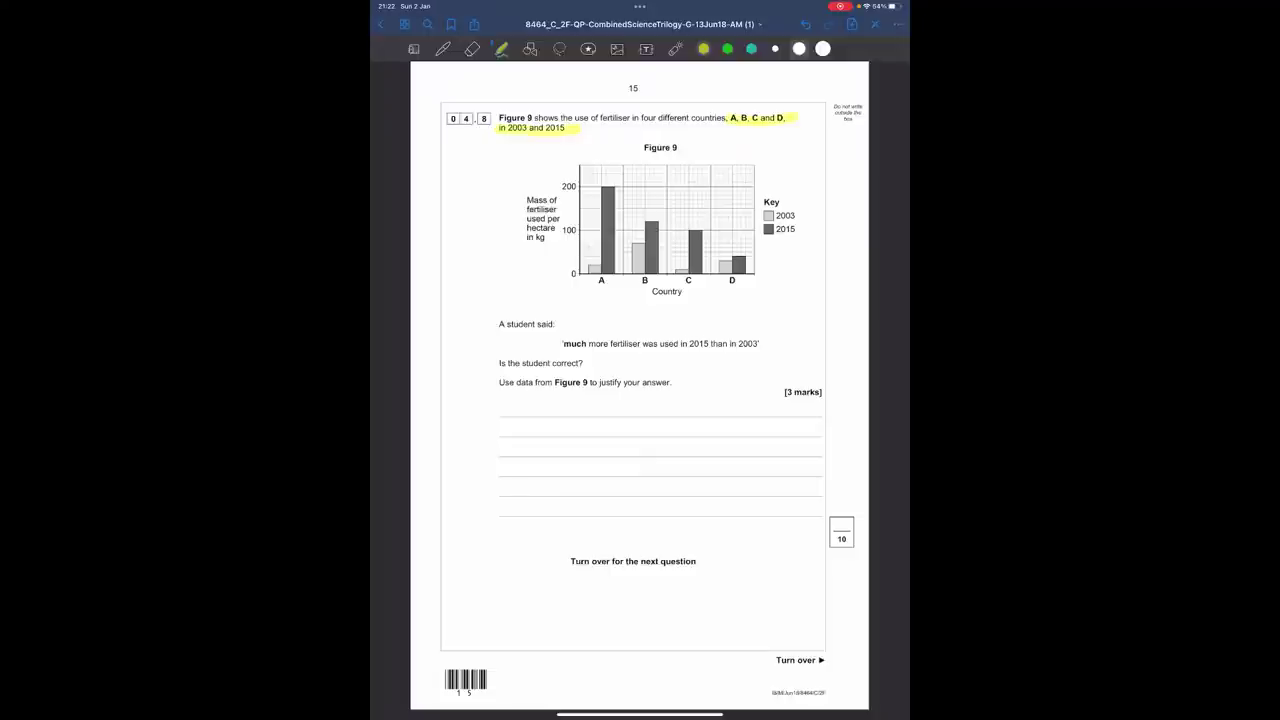
{"action": "left_click_drag", "start_coordinate": [728, 343], "coordinate": [760, 343]}
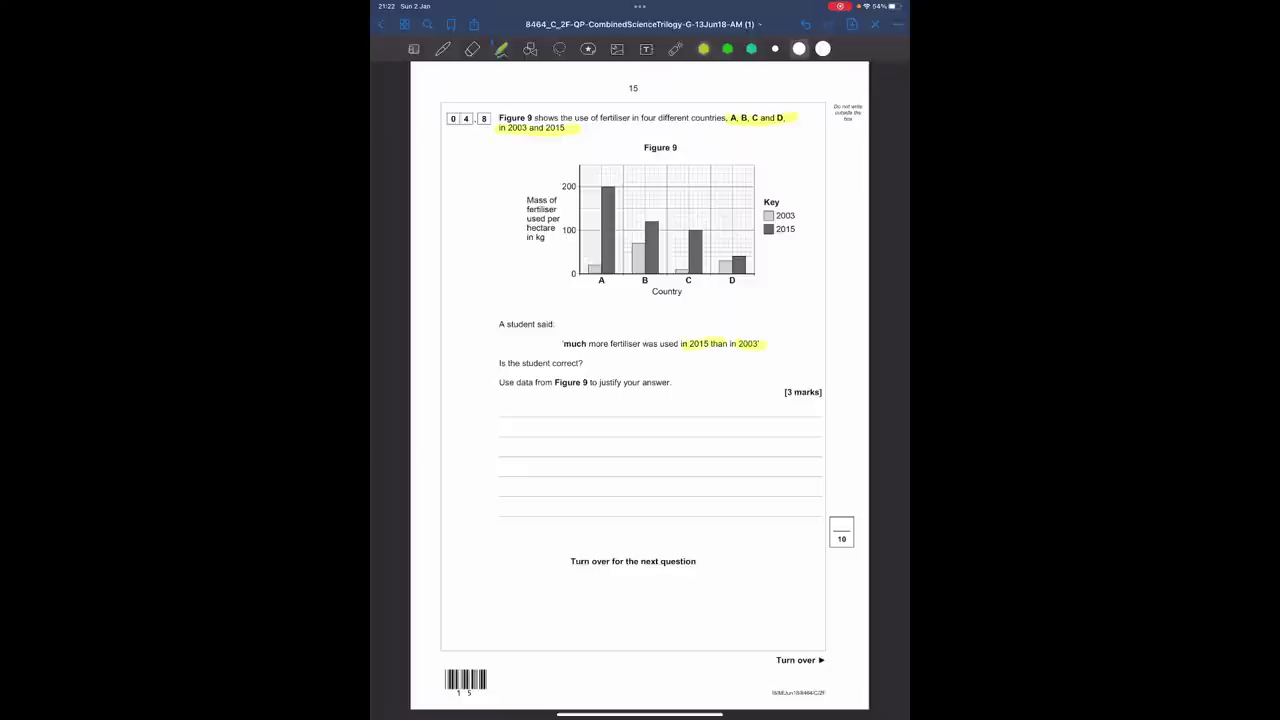
{"action": "left_click_drag", "start_coordinate": [508, 363], "coordinate": [686, 383]}
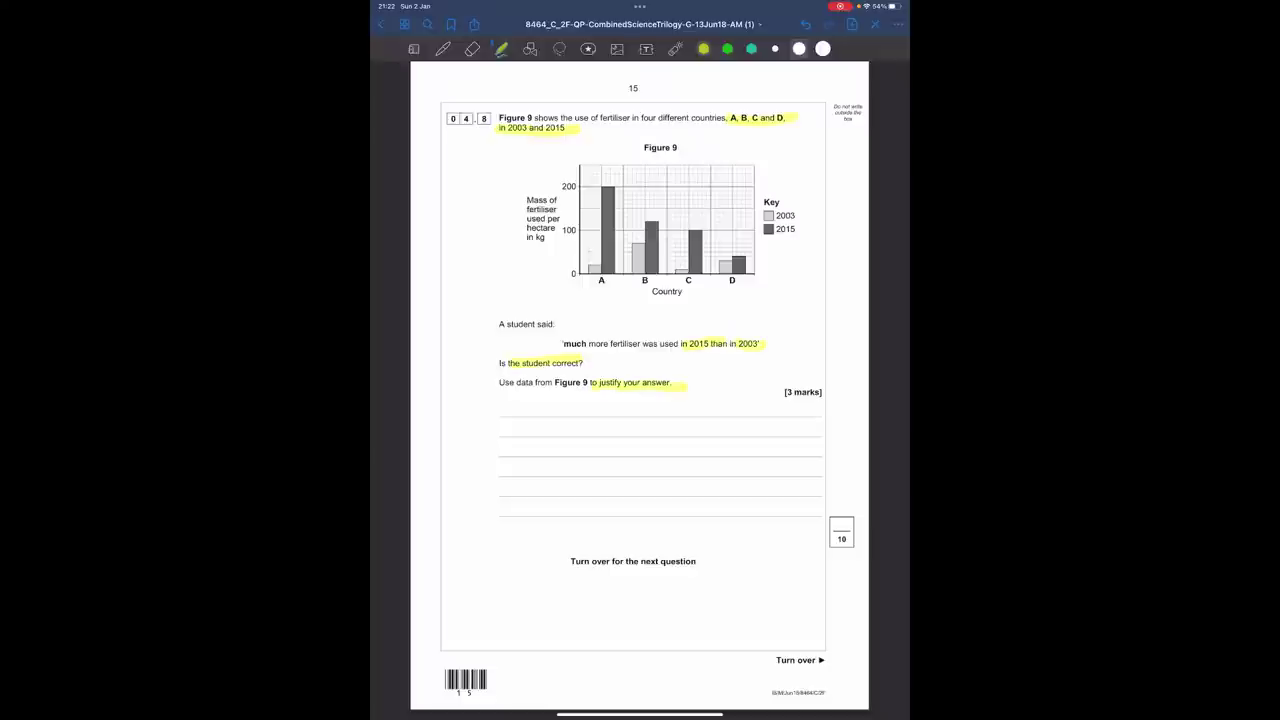
{"action": "left_click", "coordinate": [443, 48]}
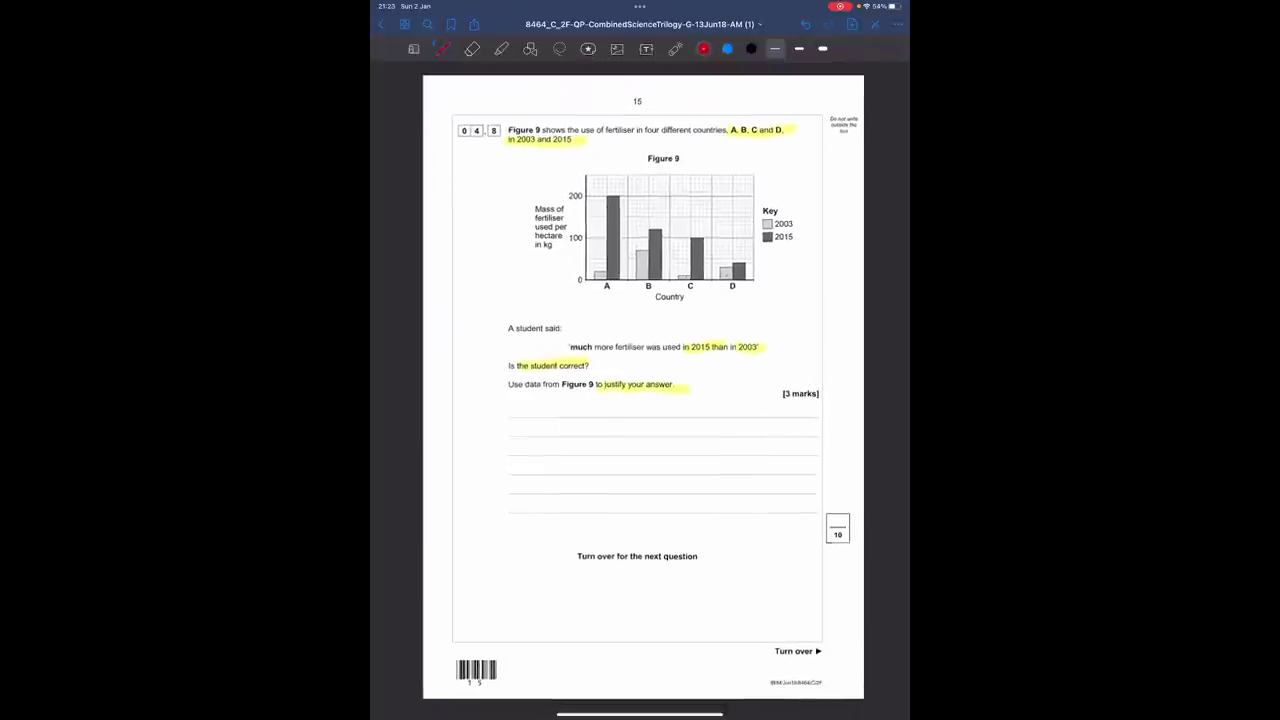
Write 'Yes, all countries from 2003 to 2015 have increased mass of fertiliser.' for 04.8.
{"action": "mouse_move", "coordinate": [506, 402]}
{"action": "left_mouse_down"}
{"action": "mouse_move", "coordinate": [521, 418]}
{"action": "mouse_move", "coordinate": [567, 416]}
{"action": "left_mouse_up"}
{"action": "mouse_move", "coordinate": [573, 404]}
{"action": "left_mouse_down"}
{"action": "mouse_move", "coordinate": [579, 416]}
{"action": "mouse_move", "coordinate": [660, 416]}
{"action": "left_mouse_up"}
{"action": "left_click_drag", "start_coordinate": [666, 410], "coordinate": [680, 421]}
{"action": "left_click_drag", "start_coordinate": [679, 410], "coordinate": [697, 410]}
{"action": "mouse_move", "coordinate": [701, 410]}
{"action": "left_mouse_down"}
{"action": "mouse_move", "coordinate": [741, 416]}
{"action": "mouse_move", "coordinate": [747, 405]}
{"action": "left_mouse_up"}
{"action": "mouse_move", "coordinate": [757, 404]}
{"action": "left_mouse_down"}
{"action": "mouse_move", "coordinate": [763, 417]}
{"action": "mouse_move", "coordinate": [795, 410]}
{"action": "left_mouse_up"}
{"action": "left_click_drag", "start_coordinate": [726, 425], "coordinate": [752, 437]}
{"action": "mouse_move", "coordinate": [764, 421]}
{"action": "left_mouse_down"}
{"action": "mouse_move", "coordinate": [758, 436]}
{"action": "mouse_move", "coordinate": [803, 437]}
{"action": "left_mouse_up"}
{"action": "left_click_drag", "start_coordinate": [805, 432], "coordinate": [812, 436]}
{"action": "mouse_move", "coordinate": [641, 447]}
{"action": "left_mouse_down"}
{"action": "mouse_move", "coordinate": [644, 459]}
{"action": "mouse_move", "coordinate": [706, 455]}
{"action": "left_mouse_up"}
{"action": "mouse_move", "coordinate": [708, 441]}
{"action": "left_mouse_down"}
{"action": "mouse_move", "coordinate": [712, 455]}
{"action": "mouse_move", "coordinate": [738, 456]}
{"action": "left_mouse_up"}
{"action": "left_click_drag", "start_coordinate": [747, 450], "coordinate": [746, 455]}
{"action": "left_click_drag", "start_coordinate": [759, 447], "coordinate": [782, 460]}
{"action": "mouse_move", "coordinate": [700, 458]}
{"action": "left_mouse_down"}
{"action": "mouse_move", "coordinate": [696, 478]}
{"action": "mouse_move", "coordinate": [755, 472]}
{"action": "left_mouse_up"}
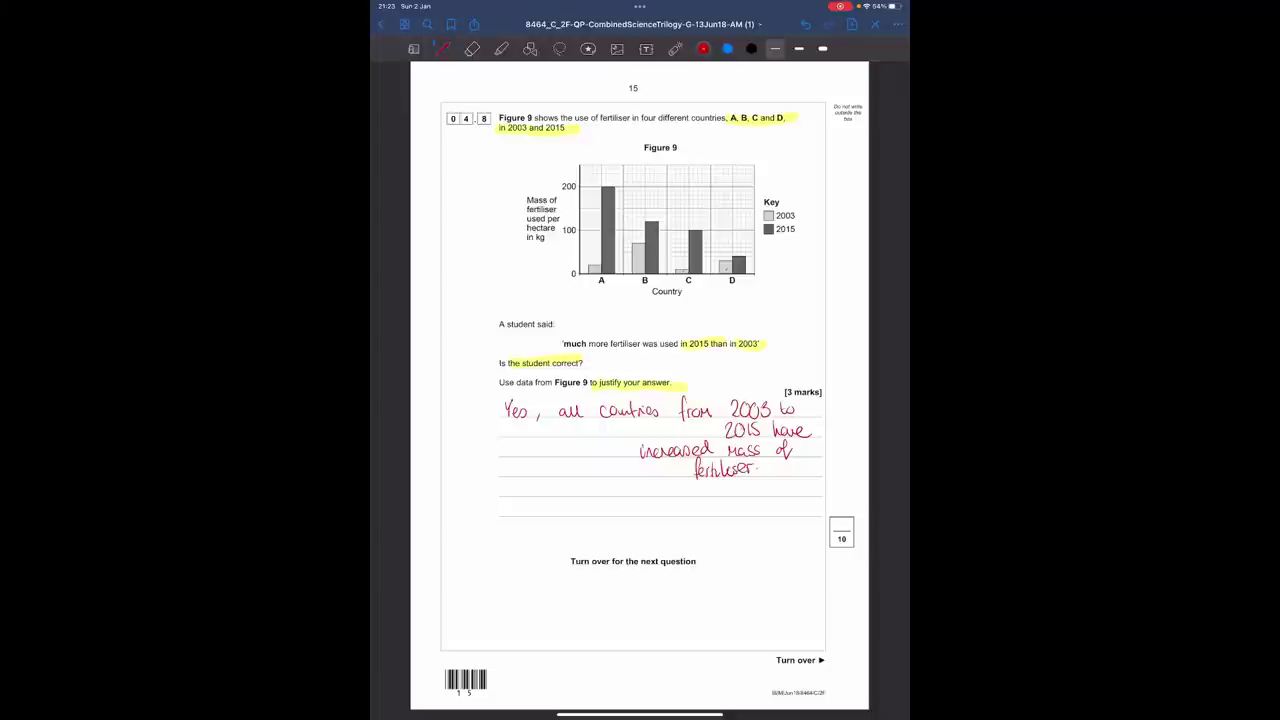
Circle a 1 mark beside the answer and highlight '[3 marks]'.
{"action": "left_click_drag", "start_coordinate": [476, 403], "coordinate": [482, 408]}
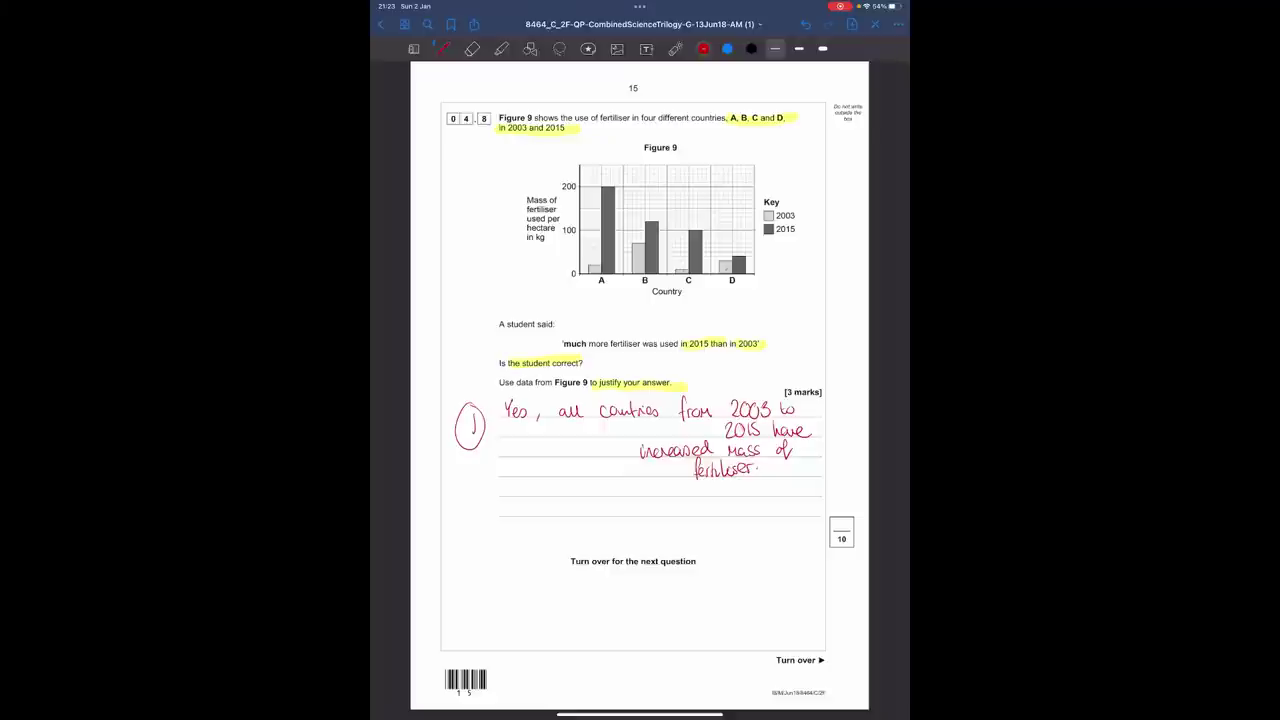
{"action": "left_click", "coordinate": [501, 48]}
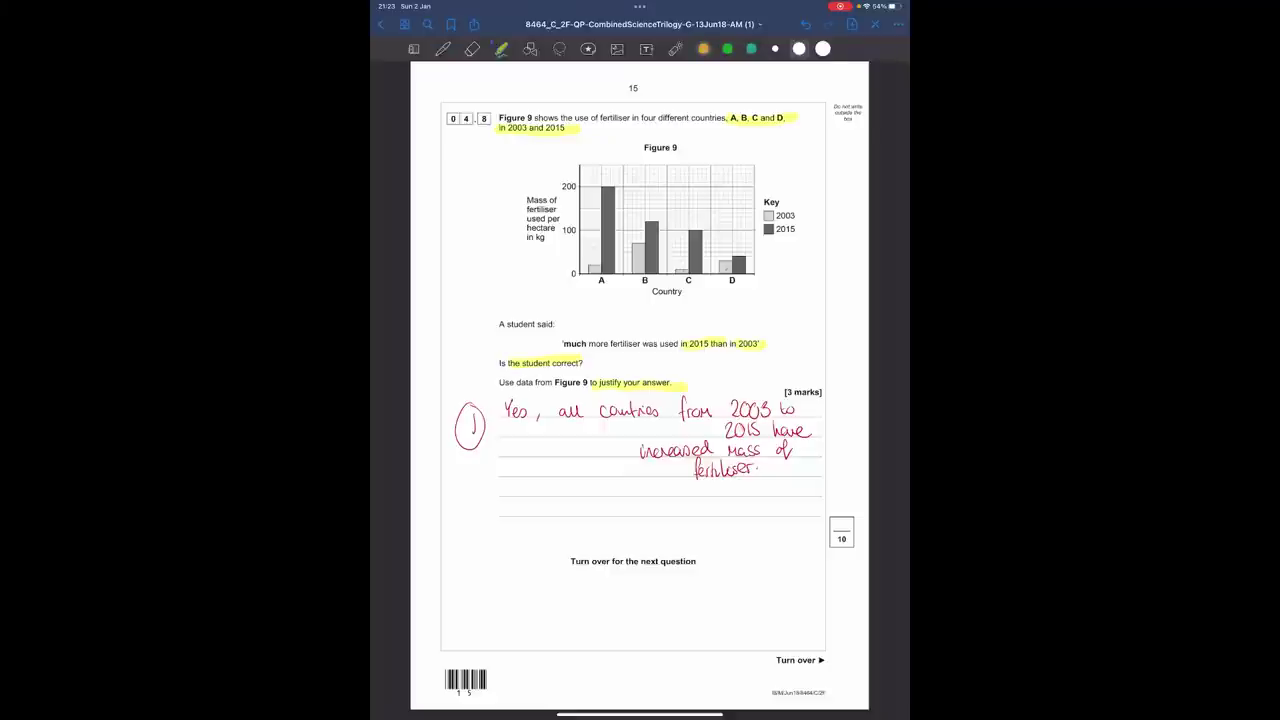
{"action": "left_click_drag", "start_coordinate": [784, 392], "coordinate": [822, 392]}
{"action": "left_click", "coordinate": [443, 48]}
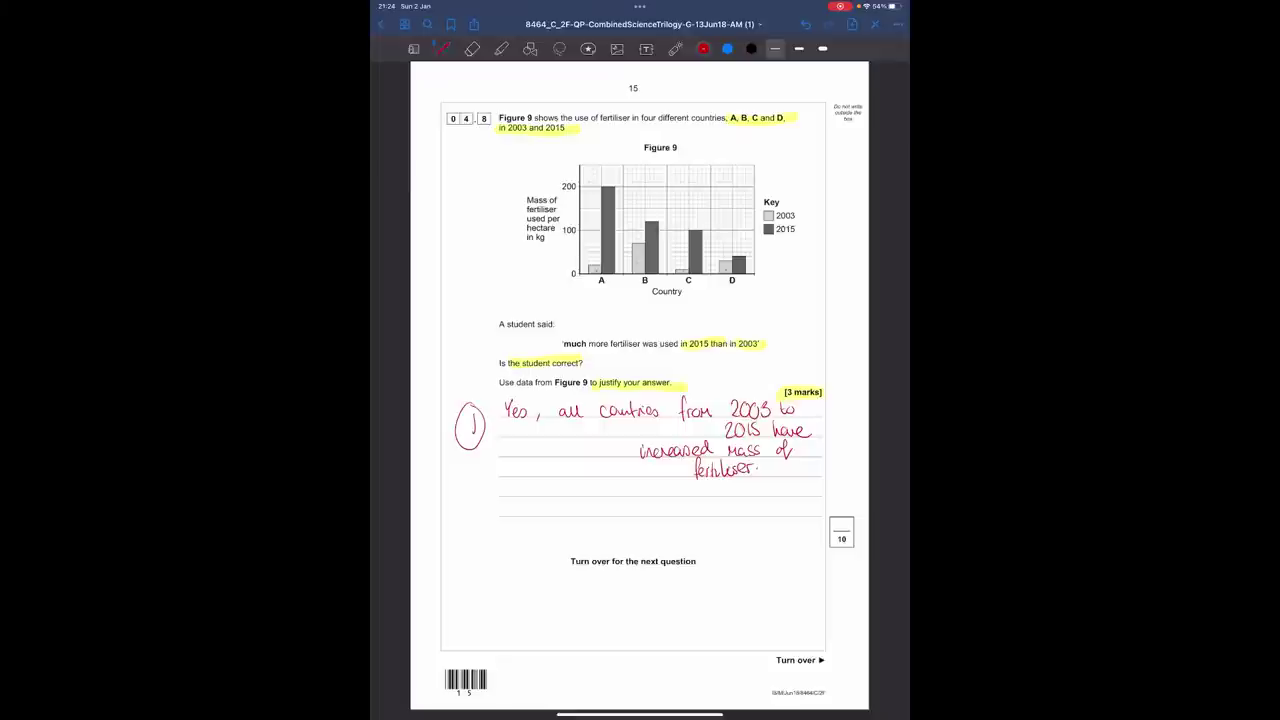
Write 'However, County A has had a big increase (180 kg per Hectare)'.
{"action": "mouse_move", "coordinate": [508, 498]}
{"action": "left_mouse_down"}
{"action": "mouse_move", "coordinate": [522, 512]}
{"action": "mouse_move", "coordinate": [648, 512]}
{"action": "mouse_move", "coordinate": [656, 530]}
{"action": "mouse_move", "coordinate": [722, 512]}
{"action": "mouse_move", "coordinate": [806, 516]}
{"action": "left_mouse_up"}
{"action": "left_click_drag", "start_coordinate": [814, 506], "coordinate": [812, 520]}
{"action": "mouse_move", "coordinate": [556, 530]}
{"action": "left_mouse_down"}
{"action": "mouse_move", "coordinate": [644, 543]}
{"action": "mouse_move", "coordinate": [812, 527]}
{"action": "left_mouse_up"}
{"action": "mouse_move", "coordinate": [750, 556]}
{"action": "left_mouse_down"}
{"action": "mouse_move", "coordinate": [746, 571]}
{"action": "mouse_move", "coordinate": [794, 566]}
{"action": "mouse_move", "coordinate": [794, 577]}
{"action": "left_mouse_up"}
{"action": "left_click_drag", "start_coordinate": [805, 560], "coordinate": [846, 568]}
{"action": "left_click_drag", "start_coordinate": [852, 558], "coordinate": [866, 572]}
Continue with 'Whereas County D has … by 10 kg per Hectare)'.
{"action": "left_click_drag", "start_coordinate": [520, 580], "coordinate": [540, 594]}
{"action": "left_click_drag", "start_coordinate": [544, 586], "coordinate": [565, 590]}
{"action": "left_click_drag", "start_coordinate": [566, 587], "coordinate": [582, 592]}
{"action": "mouse_move", "coordinate": [583, 586]}
{"action": "left_mouse_down"}
{"action": "mouse_move", "coordinate": [662, 592]}
{"action": "mouse_move", "coordinate": [666, 604]}
{"action": "mouse_move", "coordinate": [707, 597]}
{"action": "left_mouse_up"}
{"action": "left_click", "coordinate": [677, 592]}
{"action": "mouse_move", "coordinate": [713, 590]}
{"action": "left_mouse_down"}
{"action": "mouse_move", "coordinate": [760, 600]}
{"action": "mouse_move", "coordinate": [838, 578]}
{"action": "left_mouse_up"}
{"action": "mouse_move", "coordinate": [649, 606]}
{"action": "left_mouse_down"}
{"action": "mouse_move", "coordinate": [668, 631]}
{"action": "mouse_move", "coordinate": [678, 623]}
{"action": "left_mouse_up"}
{"action": "mouse_move", "coordinate": [686, 612]}
{"action": "left_mouse_down"}
{"action": "mouse_move", "coordinate": [708, 630]}
{"action": "mouse_move", "coordinate": [729, 620]}
{"action": "mouse_move", "coordinate": [723, 630]}
{"action": "left_mouse_up"}
{"action": "left_click_drag", "start_coordinate": [730, 618], "coordinate": [736, 620]}
{"action": "left_click_drag", "start_coordinate": [738, 621], "coordinate": [807, 619]}
{"action": "left_click_drag", "start_coordinate": [808, 601], "coordinate": [809, 625]}
Highlight 'County A has had a big', 'County D has' and 'by 10 kg'.
{"action": "left_click", "coordinate": [501, 48]}
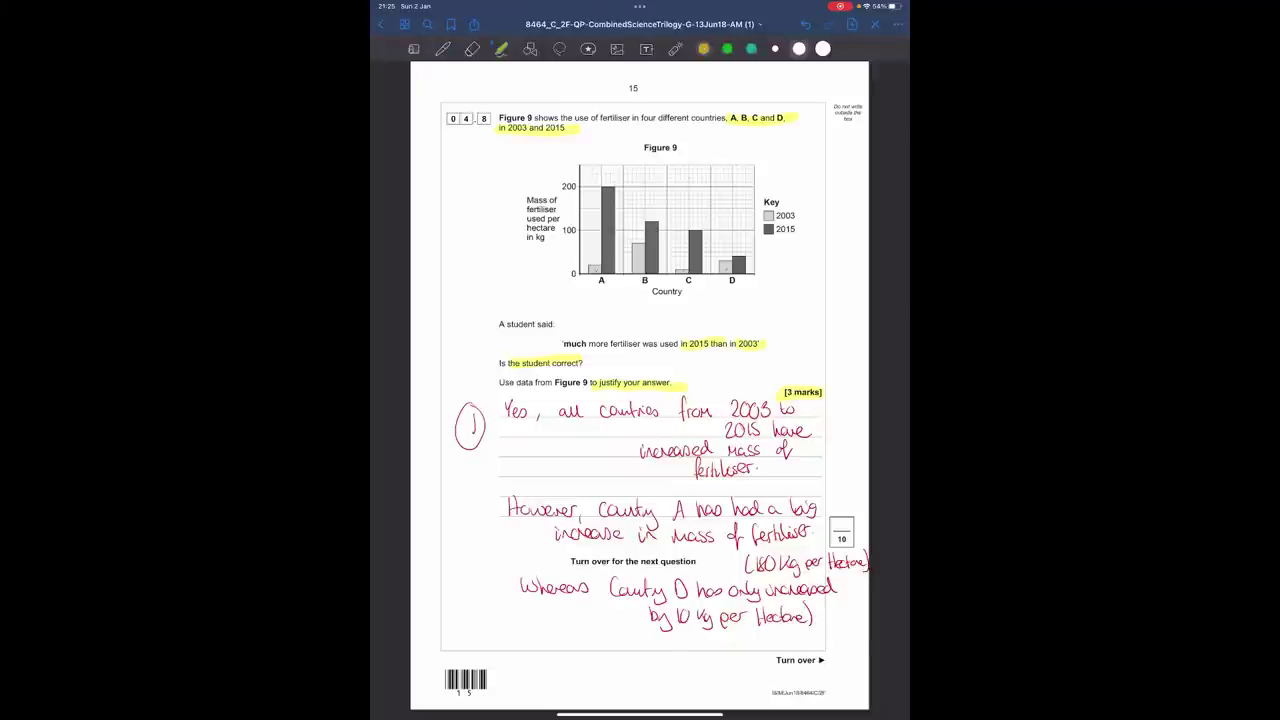
{"action": "left_click_drag", "start_coordinate": [752, 515], "coordinate": [800, 515]}
{"action": "left_click_drag", "start_coordinate": [605, 509], "coordinate": [786, 509]}
{"action": "mouse_move", "coordinate": [610, 588]}
{"action": "left_mouse_down"}
{"action": "mouse_move", "coordinate": [720, 588]}
{"action": "mouse_move", "coordinate": [805, 563]}
{"action": "left_mouse_up"}
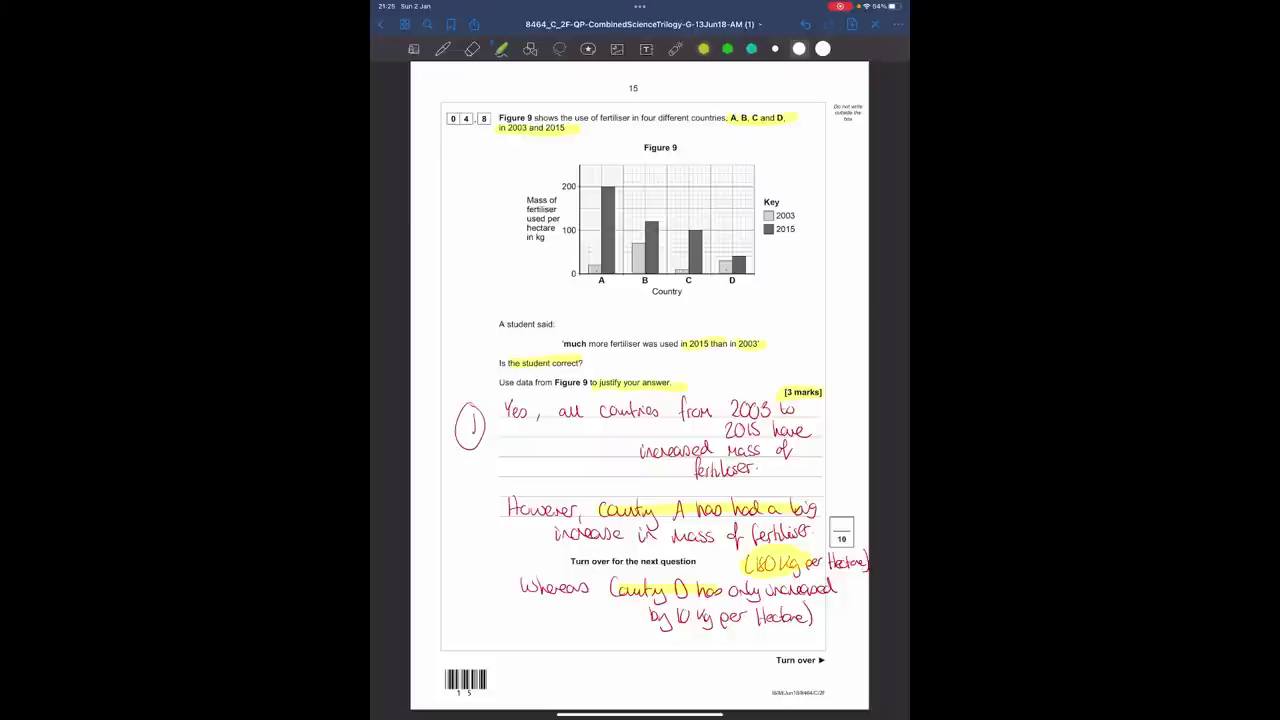
{"action": "left_click_drag", "start_coordinate": [650, 615], "coordinate": [716, 615]}
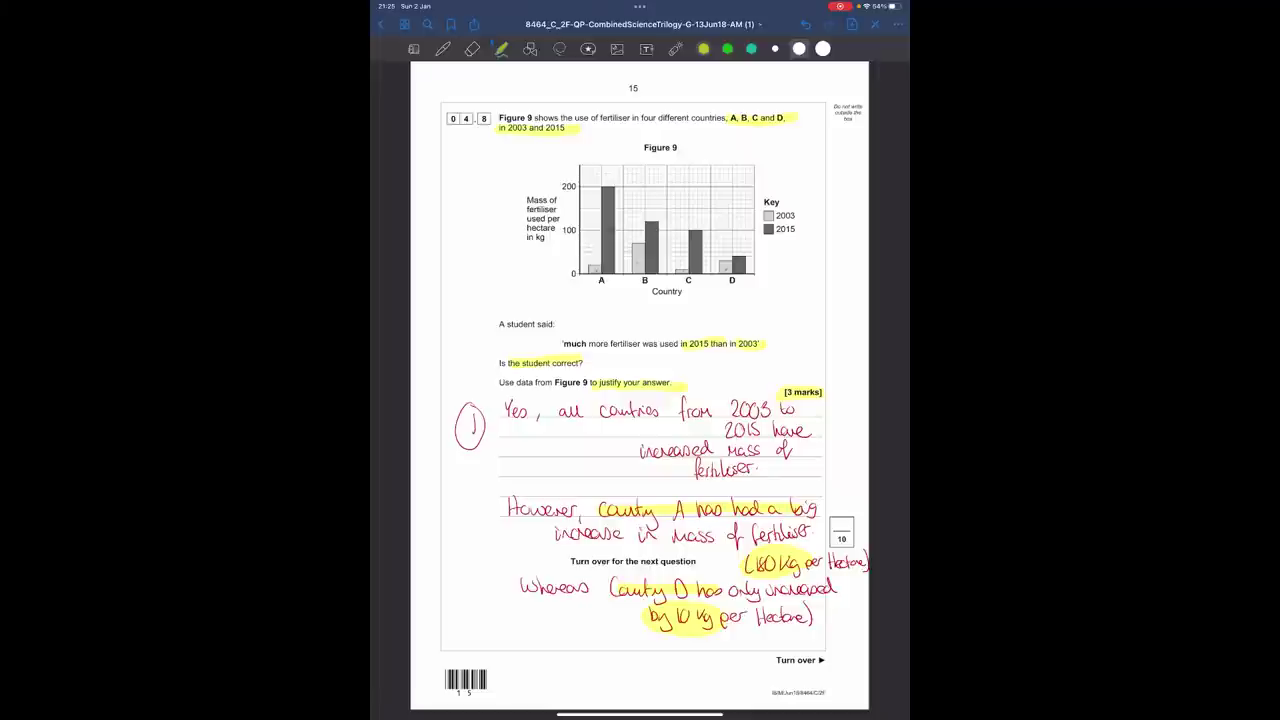
Highlight marble chips, hydrochloric acid, 10.0 g, 50 cm³, every 10 seconds, steps 1 to 3 and 102.6 g.
{"action": "scroll", "coordinate": [640, 385], "scroll_direction": "right", "scroll_amount": 5}
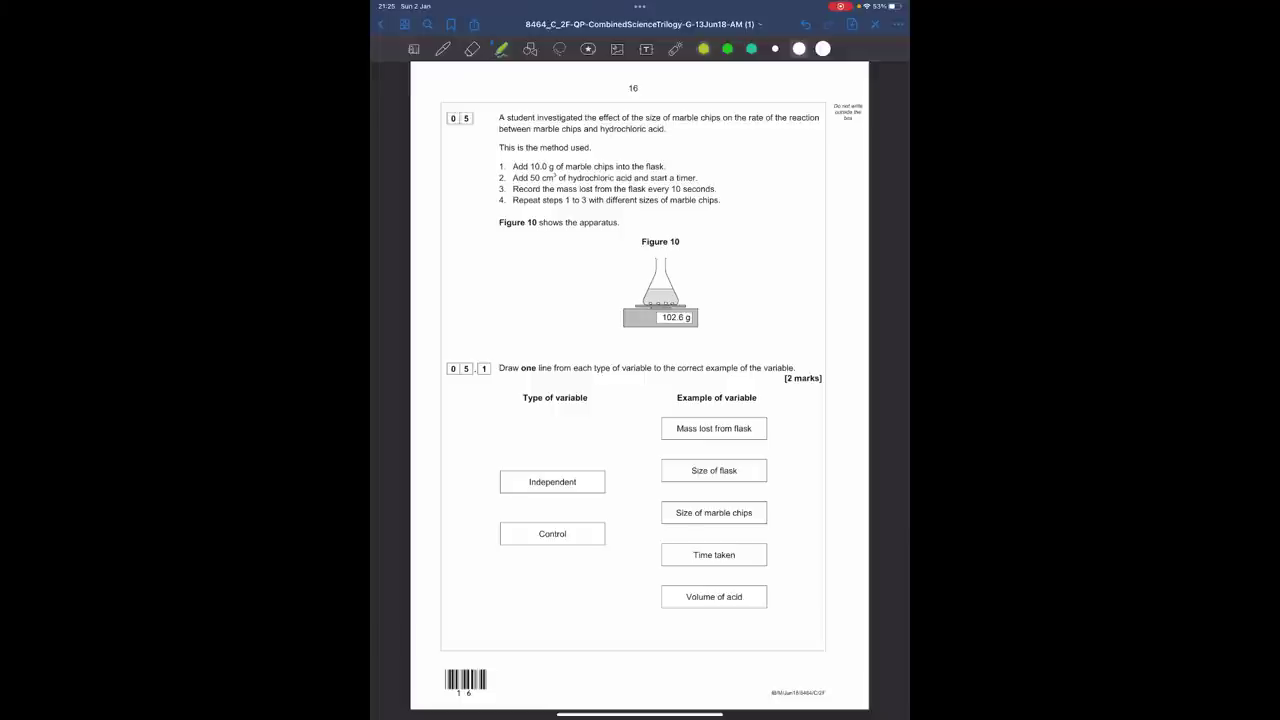
{"action": "left_click_drag", "start_coordinate": [672, 118], "coordinate": [732, 118]}
{"action": "left_click_drag", "start_coordinate": [533, 129], "coordinate": [665, 129]}
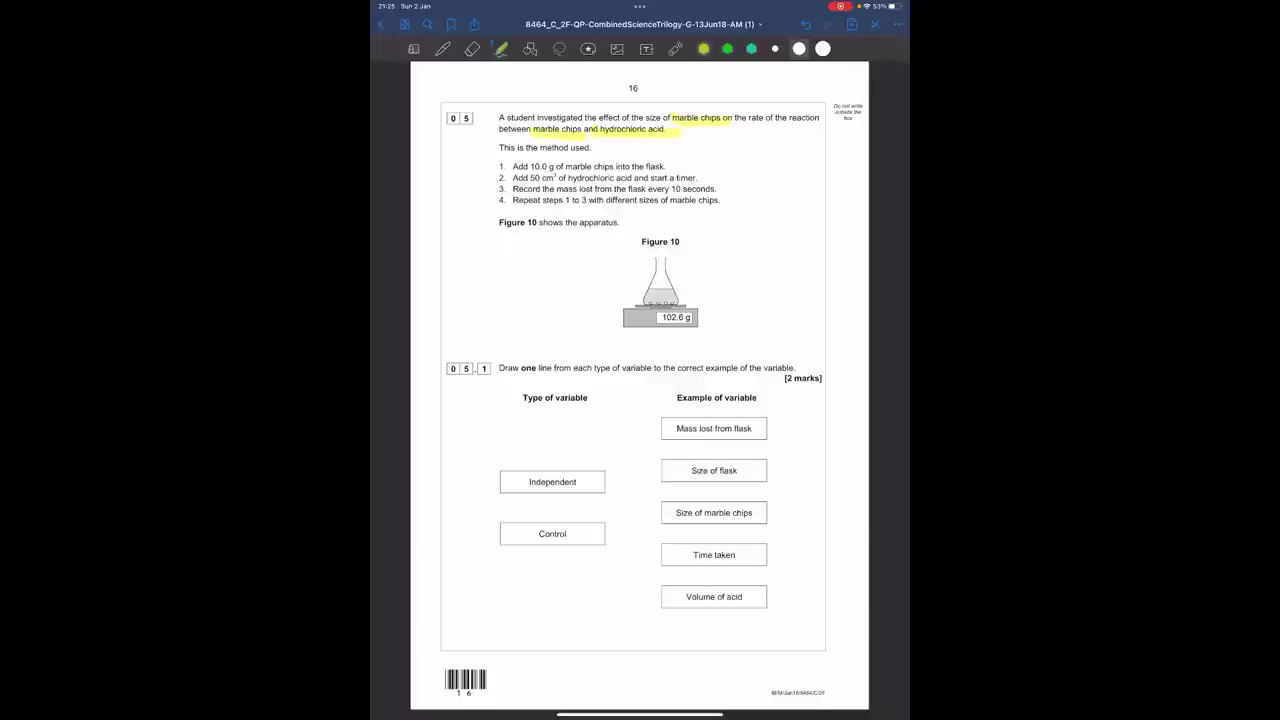
{"action": "left_click_drag", "start_coordinate": [512, 166], "coordinate": [665, 166]}
{"action": "left_click_drag", "start_coordinate": [530, 177], "coordinate": [632, 177]}
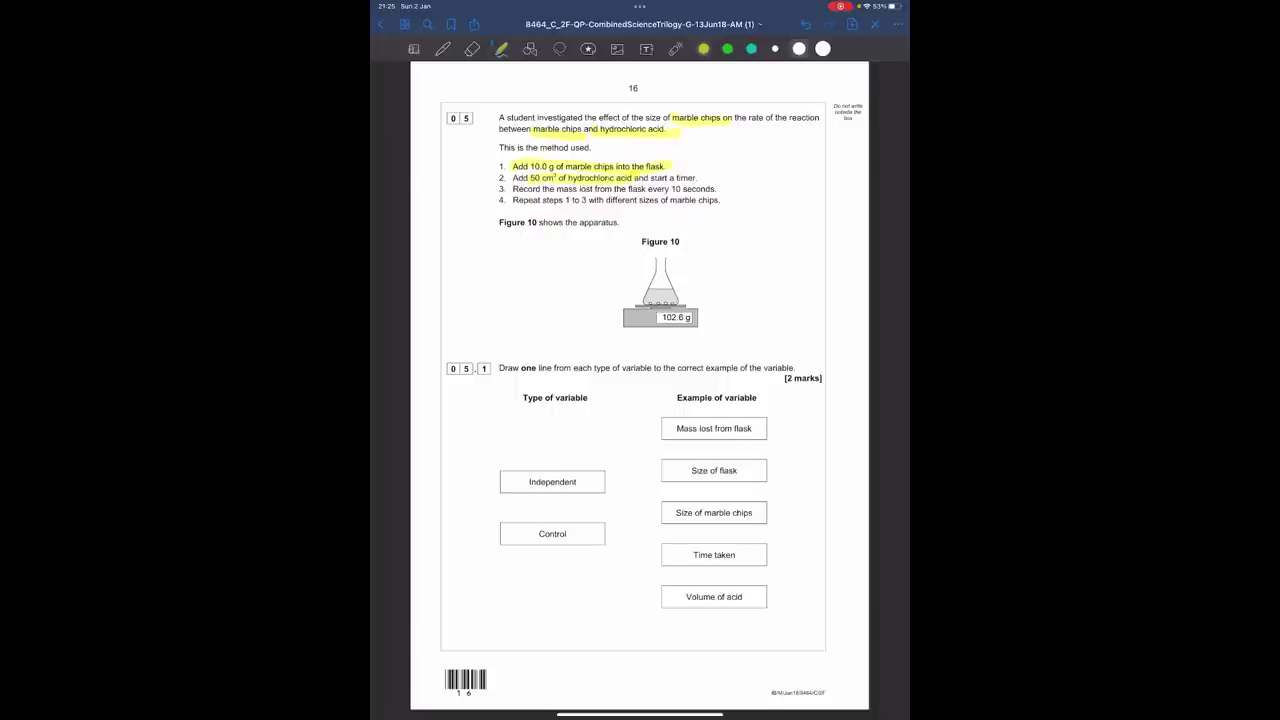
{"action": "left_click_drag", "start_coordinate": [648, 189], "coordinate": [716, 189]}
{"action": "left_click_drag", "start_coordinate": [543, 200], "coordinate": [720, 200]}
{"action": "left_click_drag", "start_coordinate": [694, 316], "coordinate": [706, 316]}
{"action": "left_click", "coordinate": [443, 48]}
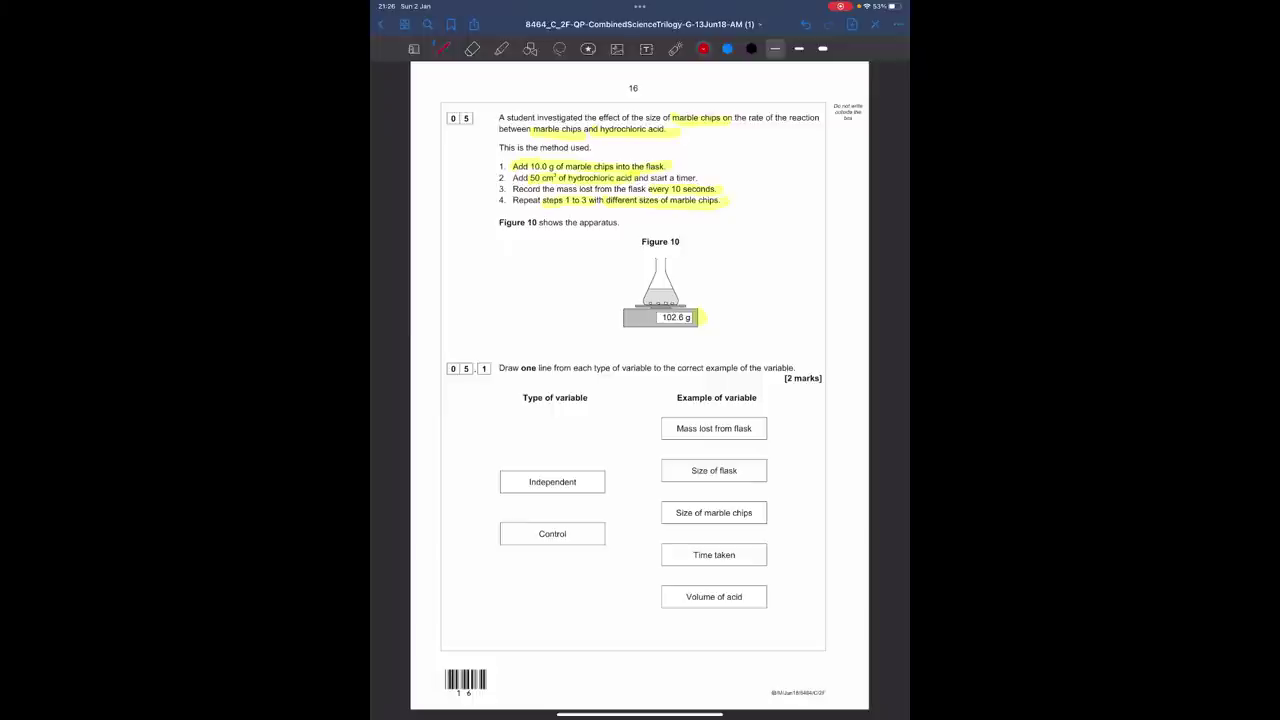
Note beside Figure 10 that I.V is size of chips and D.V is mass loss.
{"action": "left_click_drag", "start_coordinate": [732, 230], "coordinate": [750, 229]}
{"action": "mouse_move", "coordinate": [733, 217]}
{"action": "left_mouse_down"}
{"action": "mouse_move", "coordinate": [763, 231]}
{"action": "mouse_move", "coordinate": [786, 222]}
{"action": "left_mouse_up"}
{"action": "left_click_drag", "start_coordinate": [776, 227], "coordinate": [786, 227]}
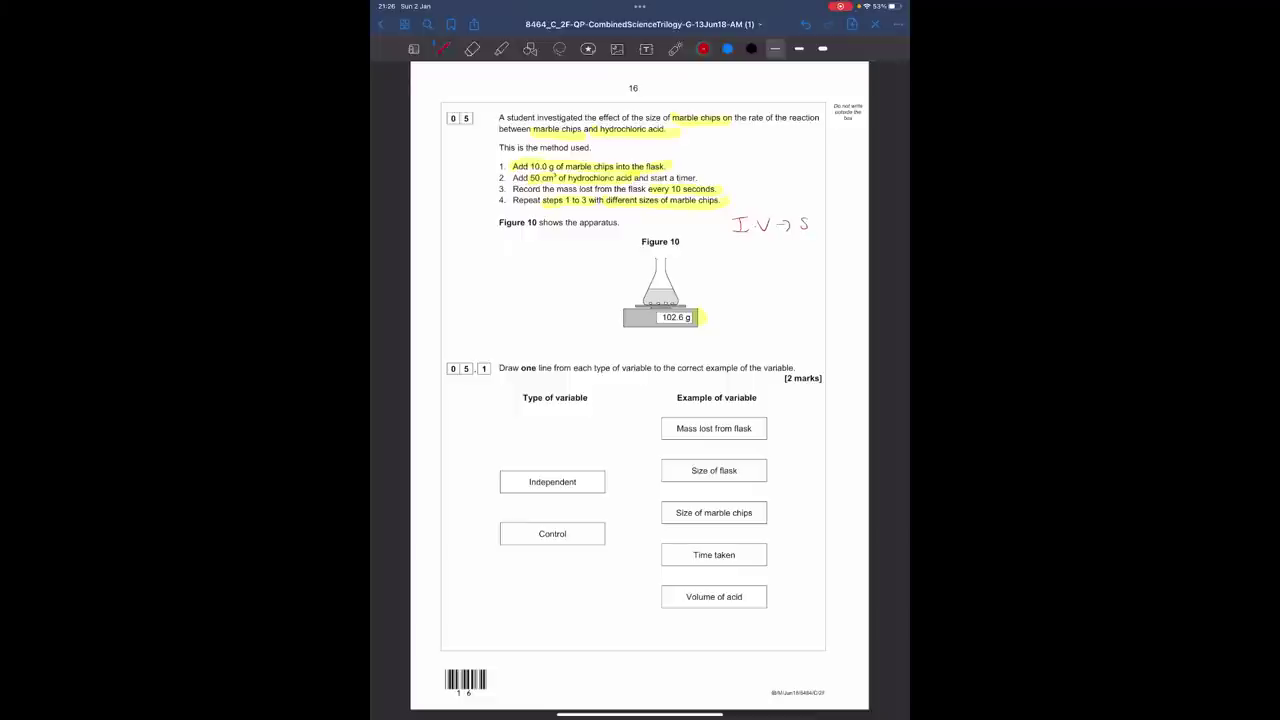
{"action": "mouse_move", "coordinate": [812, 222]}
{"action": "left_mouse_down"}
{"action": "mouse_move", "coordinate": [818, 242]}
{"action": "mouse_move", "coordinate": [842, 238]}
{"action": "left_mouse_up"}
{"action": "mouse_move", "coordinate": [748, 256]}
{"action": "left_mouse_down"}
{"action": "mouse_move", "coordinate": [749, 270]}
{"action": "mouse_move", "coordinate": [772, 259]}
{"action": "left_mouse_up"}
{"action": "left_click", "coordinate": [756, 266]}
{"action": "left_click_drag", "start_coordinate": [810, 270], "coordinate": [836, 270]}
{"action": "left_click_drag", "start_coordinate": [846, 260], "coordinate": [829, 284]}
{"action": "left_click_drag", "start_coordinate": [836, 277], "coordinate": [834, 286]}
Add 'C.Vs: Acid' for the control variables, erasing a stray arrow.
{"action": "mouse_move", "coordinate": [746, 298]}
{"action": "left_mouse_down"}
{"action": "mouse_move", "coordinate": [746, 310]}
{"action": "mouse_move", "coordinate": [764, 296]}
{"action": "left_mouse_up"}
{"action": "left_click", "coordinate": [752, 308]}
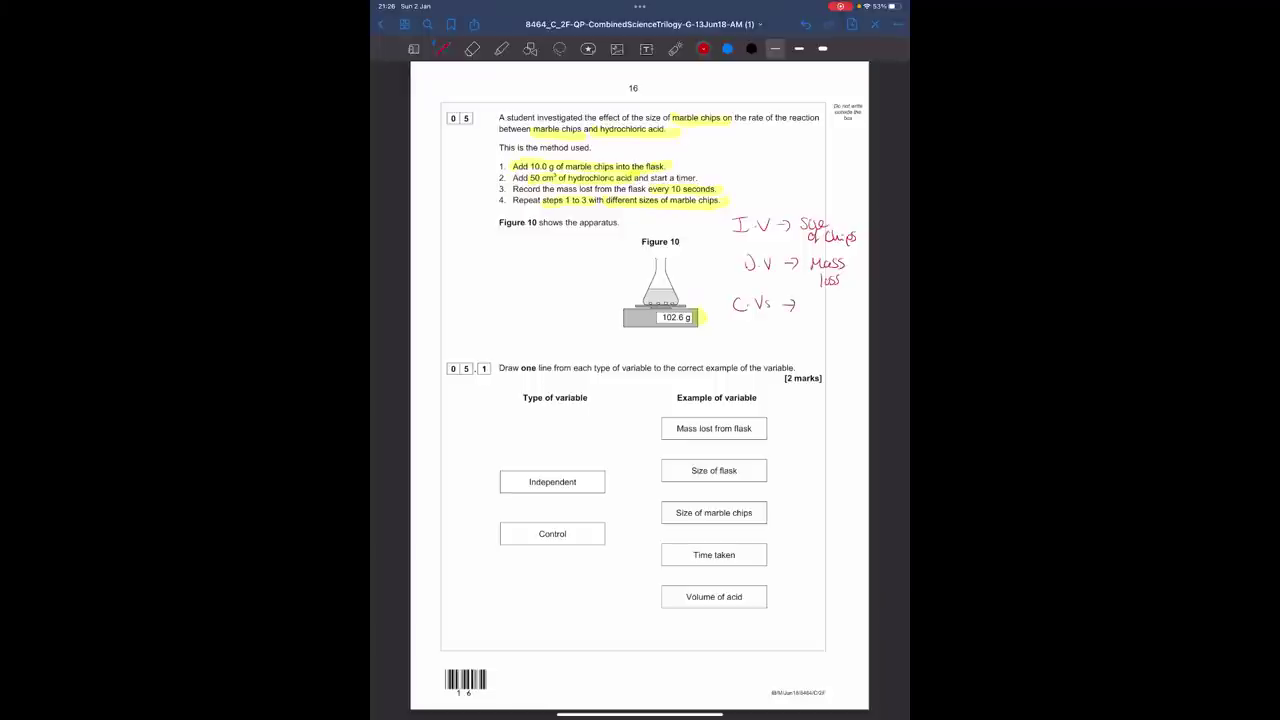
{"action": "left_click", "coordinate": [472, 48]}
{"action": "mouse_move", "coordinate": [780, 305]}
{"action": "left_mouse_down"}
{"action": "mouse_move", "coordinate": [825, 300]}
{"action": "mouse_move", "coordinate": [826, 278]}
{"action": "left_mouse_up"}
{"action": "left_click", "coordinate": [443, 48]}
{"action": "mouse_move", "coordinate": [808, 312]}
{"action": "left_mouse_down"}
{"action": "mouse_move", "coordinate": [816, 298]}
{"action": "mouse_move", "coordinate": [838, 312]}
{"action": "mouse_move", "coordinate": [832, 328]}
{"action": "mouse_move", "coordinate": [858, 327]}
{"action": "mouse_move", "coordinate": [838, 344]}
{"action": "mouse_move", "coordinate": [854, 344]}
{"action": "left_mouse_up"}
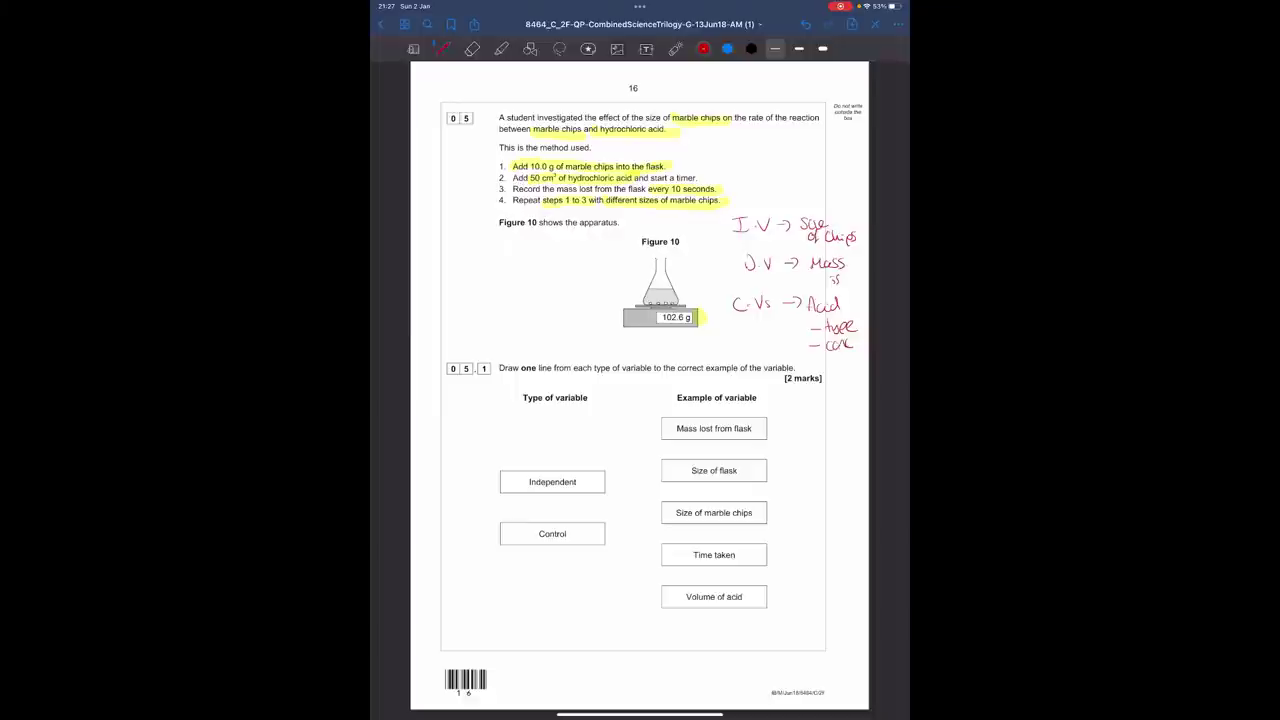
Link Independent to Size of marble chips and Control to Volume of acid, cross Size of flask, then go to page 17.
{"action": "left_click_drag", "start_coordinate": [593, 479], "coordinate": [666, 515]}
{"action": "left_click_drag", "start_coordinate": [591, 532], "coordinate": [680, 594]}
{"action": "mouse_move", "coordinate": [777, 421]}
{"action": "left_mouse_down"}
{"action": "mouse_move", "coordinate": [778, 437]}
{"action": "mouse_move", "coordinate": [808, 420]}
{"action": "left_mouse_up"}
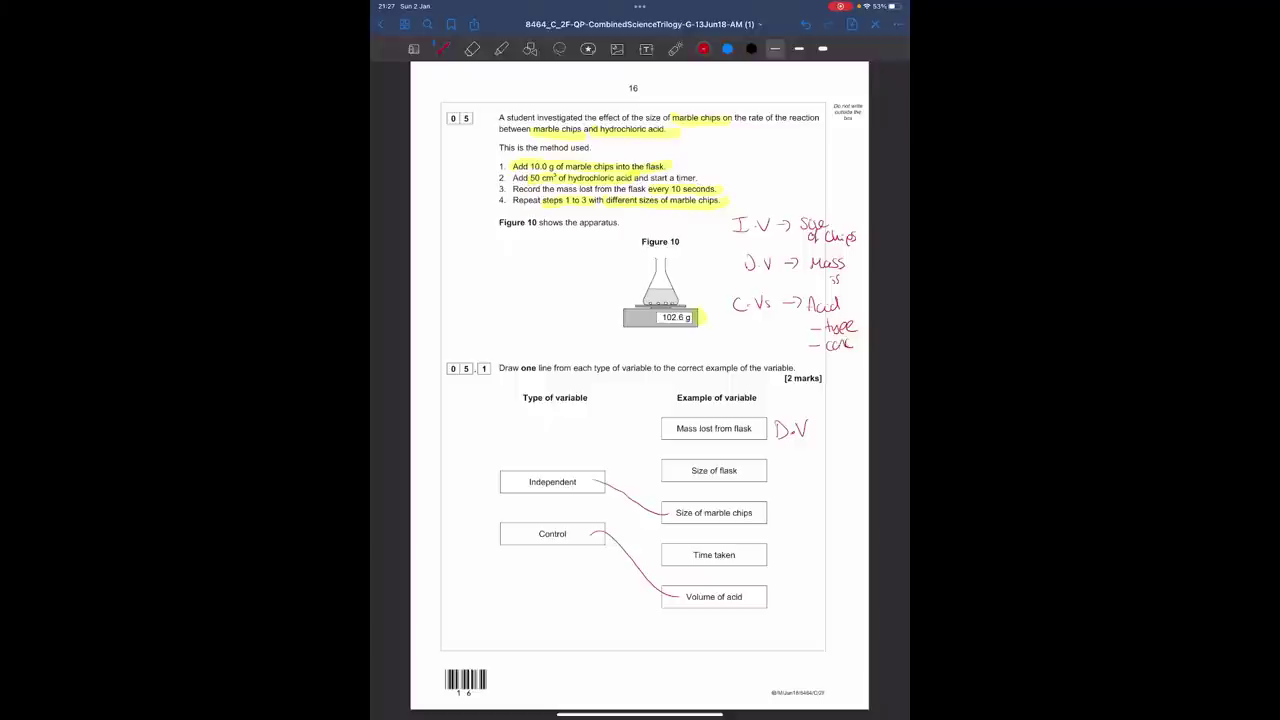
{"action": "mouse_move", "coordinate": [650, 258]}
{"action": "left_mouse_down"}
{"action": "mouse_move", "coordinate": [650, 282]}
{"action": "mouse_move", "coordinate": [672, 282]}
{"action": "left_mouse_up"}
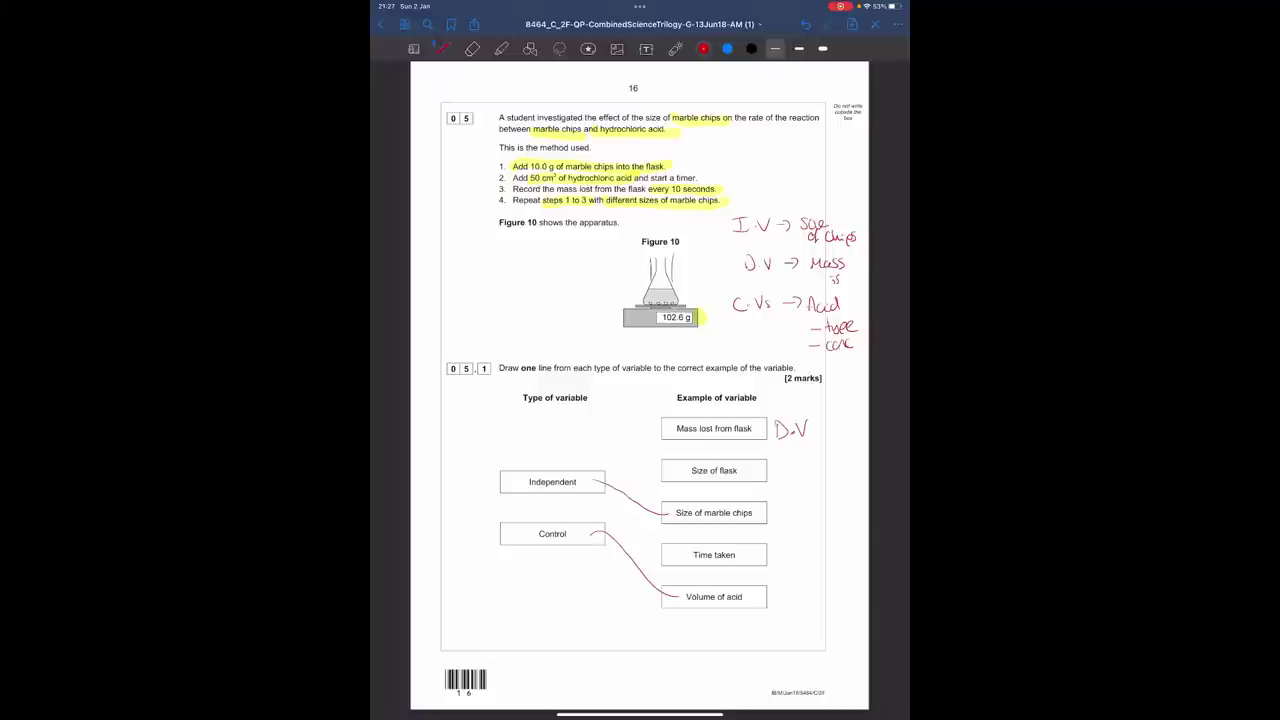
{"action": "left_click_drag", "start_coordinate": [785, 461], "coordinate": [799, 476]}
{"action": "left_click_drag", "start_coordinate": [799, 461], "coordinate": [784, 476]}
{"action": "left_click_drag", "start_coordinate": [700, 610], "coordinate": [734, 614]}
{"action": "left_click_drag", "start_coordinate": [760, 400], "coordinate": [480, 400]}
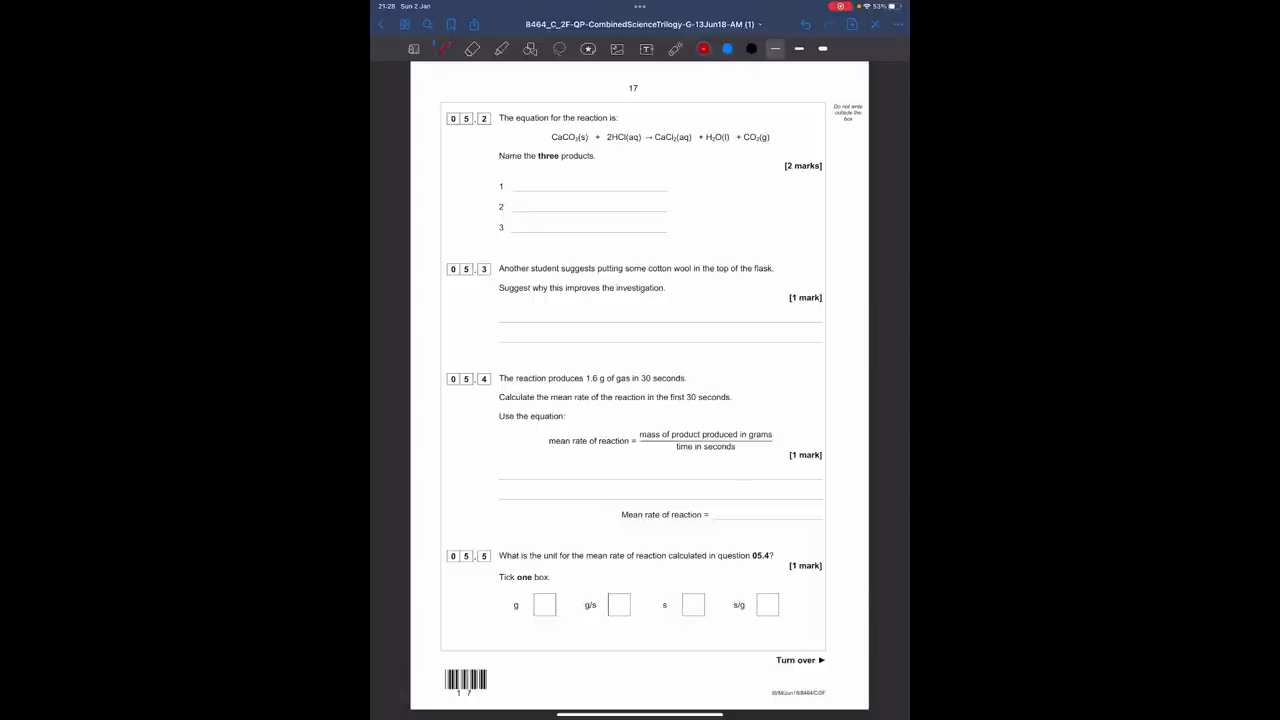
Highlight the 05.2 reactants CaCO3 and 2HCl in yellow and CaCl2(aq) in green.
{"action": "left_click", "coordinate": [501, 48]}
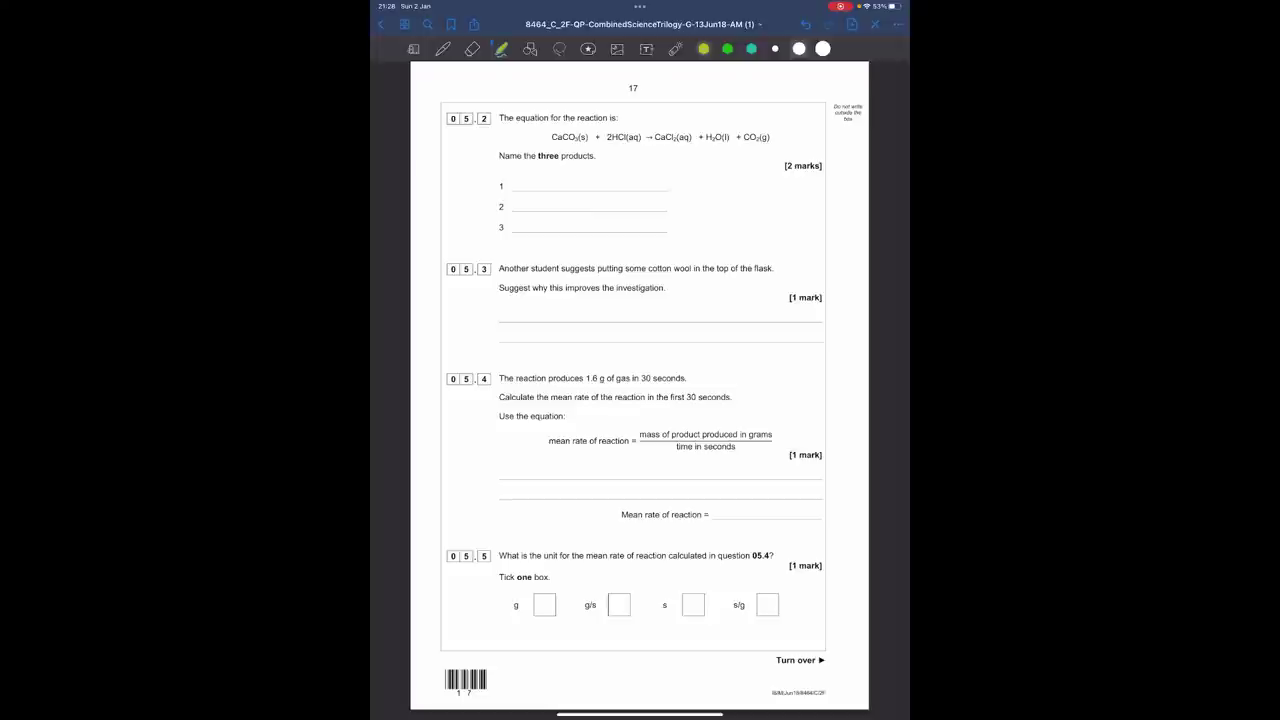
{"action": "left_click_drag", "start_coordinate": [549, 137], "coordinate": [589, 137]}
{"action": "left_click_drag", "start_coordinate": [610, 137], "coordinate": [641, 137]}
{"action": "left_click", "coordinate": [727, 48]}
{"action": "left_click_drag", "start_coordinate": [654, 137], "coordinate": [769, 137]}
Write the products Water, Carbon dioxide and Calcium Chloride, note 'Chlorine', and circle CaCl2(aq).
{"action": "left_click", "coordinate": [443, 48]}
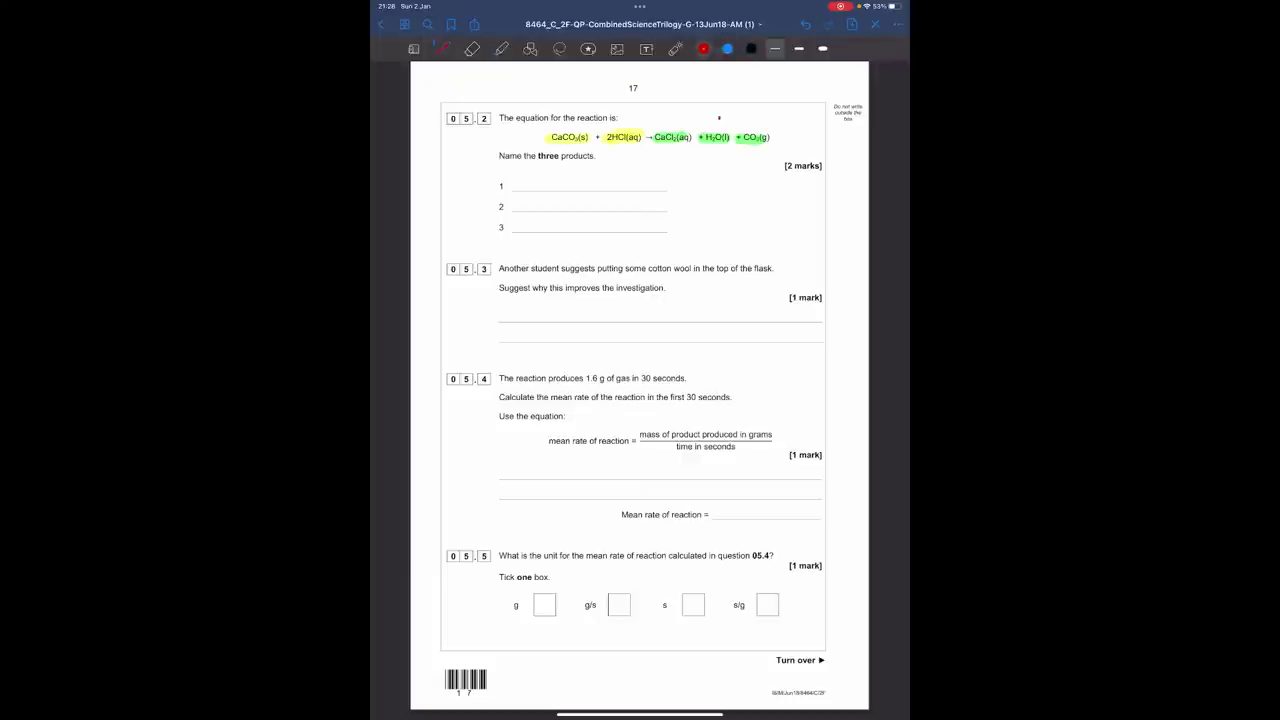
{"action": "left_click", "coordinate": [751, 120]}
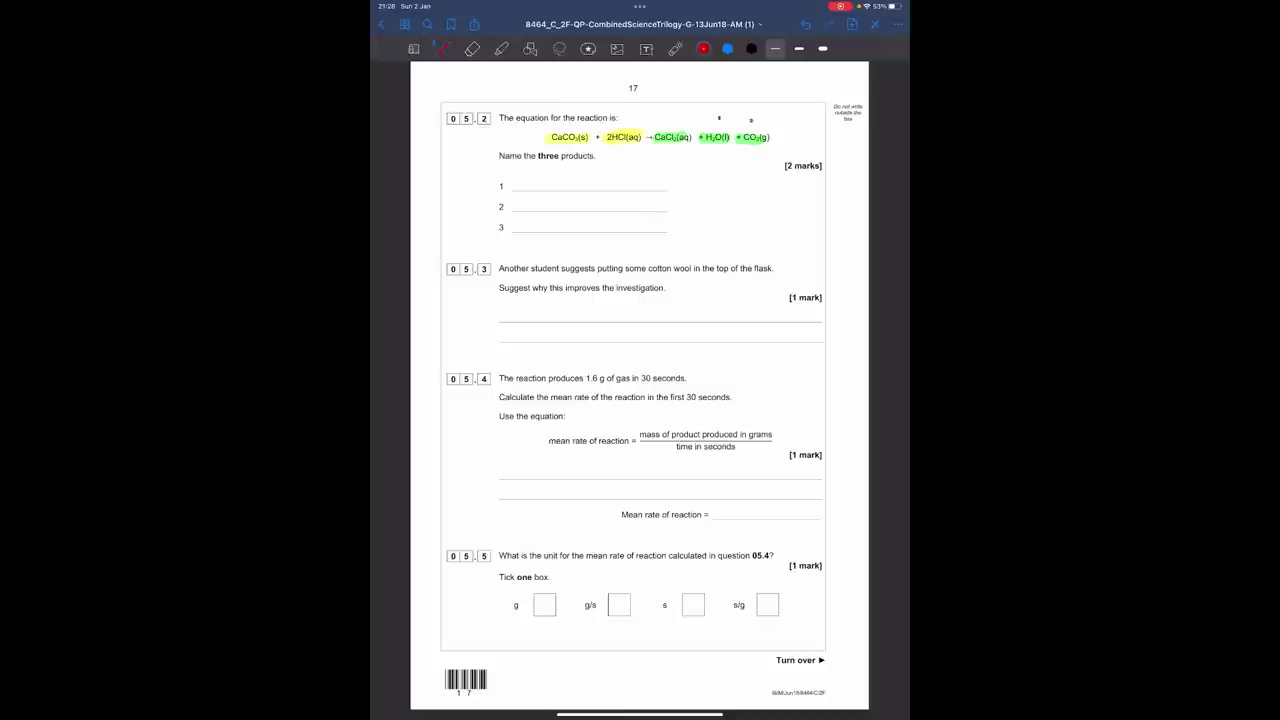
{"action": "mouse_move", "coordinate": [523, 175]}
{"action": "left_mouse_down"}
{"action": "mouse_move", "coordinate": [532, 188]}
{"action": "mouse_move", "coordinate": [580, 180]}
{"action": "mouse_move", "coordinate": [540, 206]}
{"action": "mouse_move", "coordinate": [642, 206]}
{"action": "left_mouse_up"}
{"action": "left_click_drag", "start_coordinate": [656, 147], "coordinate": [672, 148]}
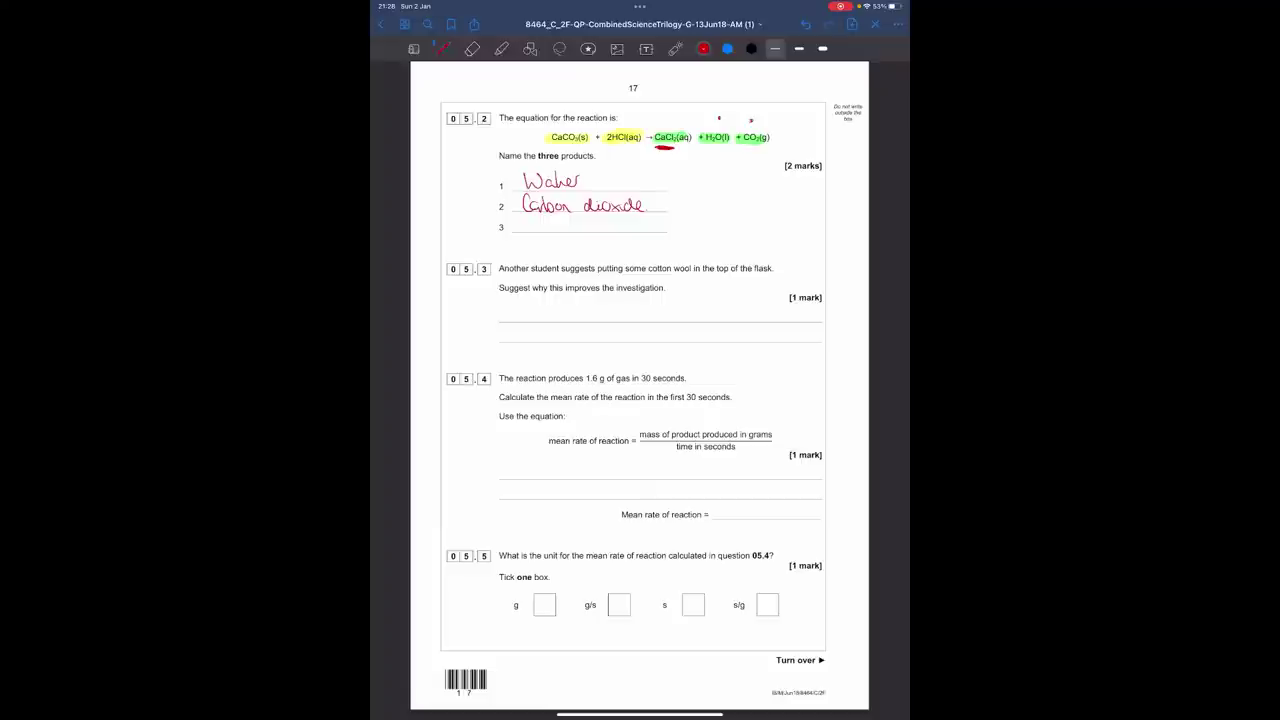
{"action": "left_click_drag", "start_coordinate": [535, 219], "coordinate": [534, 234]}
{"action": "left_click_drag", "start_coordinate": [542, 224], "coordinate": [599, 233]}
{"action": "mouse_move", "coordinate": [768, 215]}
{"action": "left_mouse_down"}
{"action": "mouse_move", "coordinate": [760, 233]}
{"action": "mouse_move", "coordinate": [822, 230]}
{"action": "left_mouse_up"}
{"action": "left_click_drag", "start_coordinate": [788, 236], "coordinate": [820, 232]}
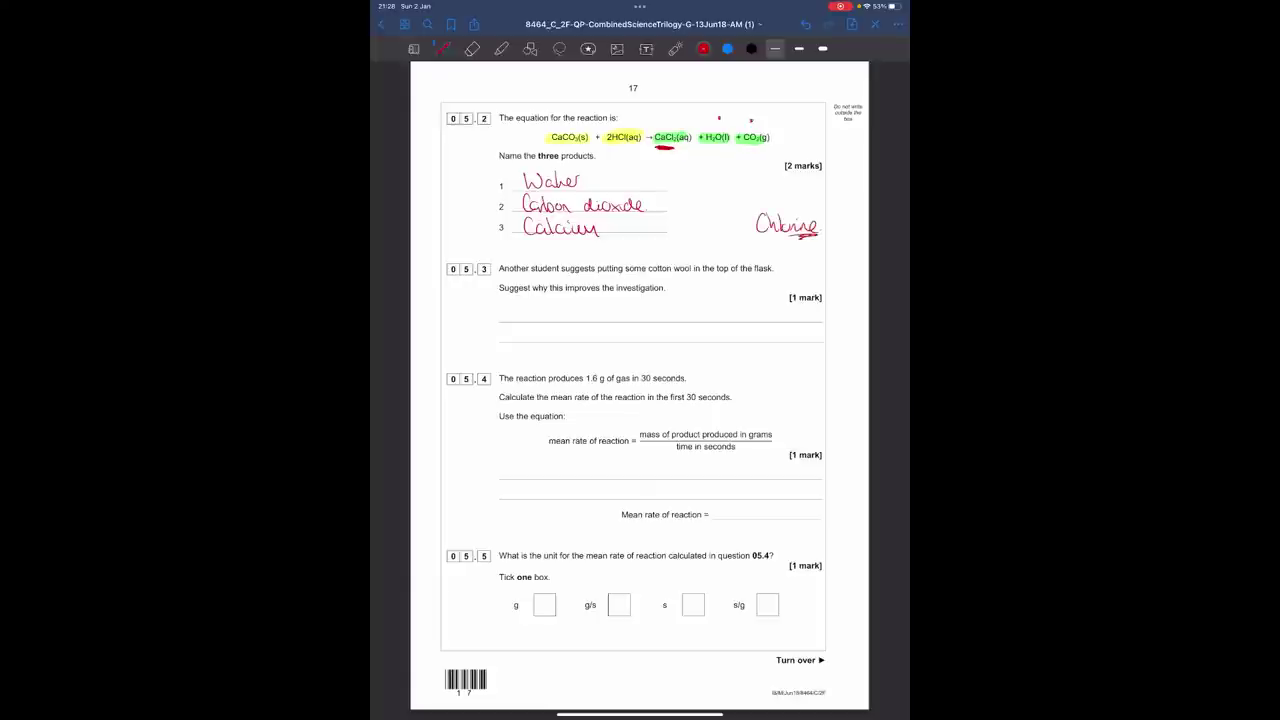
{"action": "mouse_move", "coordinate": [624, 220]}
{"action": "left_mouse_down"}
{"action": "mouse_move", "coordinate": [650, 234]}
{"action": "mouse_move", "coordinate": [682, 214]}
{"action": "mouse_move", "coordinate": [692, 240]}
{"action": "left_mouse_up"}
{"action": "mouse_move", "coordinate": [682, 240]}
{"action": "left_mouse_down"}
{"action": "mouse_move", "coordinate": [656, 244]}
{"action": "mouse_move", "coordinate": [676, 250]}
{"action": "left_mouse_up"}
{"action": "left_click_drag", "start_coordinate": [794, 238], "coordinate": [812, 236]}
{"action": "mouse_move", "coordinate": [682, 124]}
{"action": "left_mouse_down"}
{"action": "mouse_move", "coordinate": [662, 148]}
{"action": "mouse_move", "coordinate": [686, 126]}
{"action": "left_mouse_up"}
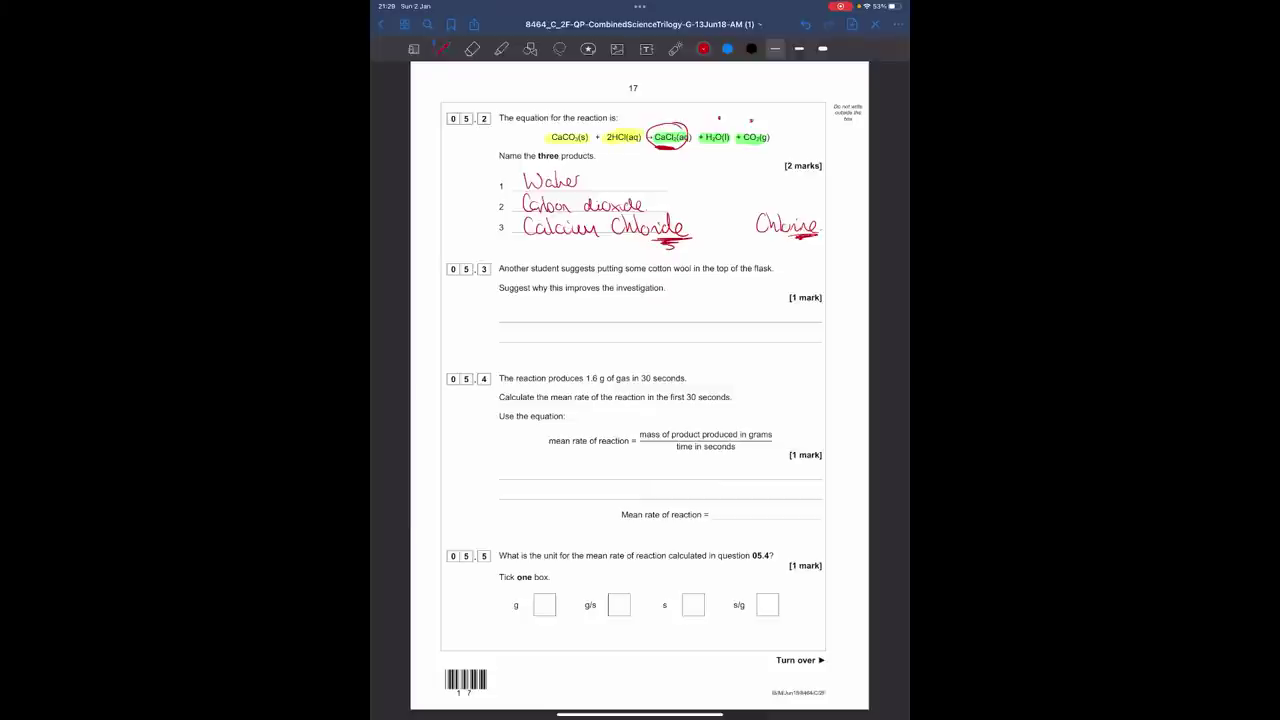
Handwrite 'Stop any loss of Acid.' in red on the 05.3 answer line.
{"action": "mouse_move", "coordinate": [518, 308]}
{"action": "left_mouse_down"}
{"action": "mouse_move", "coordinate": [510, 324]}
{"action": "mouse_move", "coordinate": [521, 325]}
{"action": "left_mouse_up"}
{"action": "left_click_drag", "start_coordinate": [515, 316], "coordinate": [536, 317]}
{"action": "mouse_move", "coordinate": [544, 316]}
{"action": "left_mouse_down"}
{"action": "mouse_move", "coordinate": [546, 331]}
{"action": "mouse_move", "coordinate": [585, 335]}
{"action": "mouse_move", "coordinate": [612, 317]}
{"action": "left_mouse_up"}
{"action": "mouse_move", "coordinate": [622, 312]}
{"action": "left_mouse_down"}
{"action": "mouse_move", "coordinate": [618, 323]}
{"action": "mouse_move", "coordinate": [652, 318]}
{"action": "mouse_move", "coordinate": [657, 333]}
{"action": "mouse_move", "coordinate": [700, 319]}
{"action": "left_mouse_up"}
{"action": "left_click_drag", "start_coordinate": [708, 313], "coordinate": [726, 320]}
{"action": "left_click", "coordinate": [731, 318]}
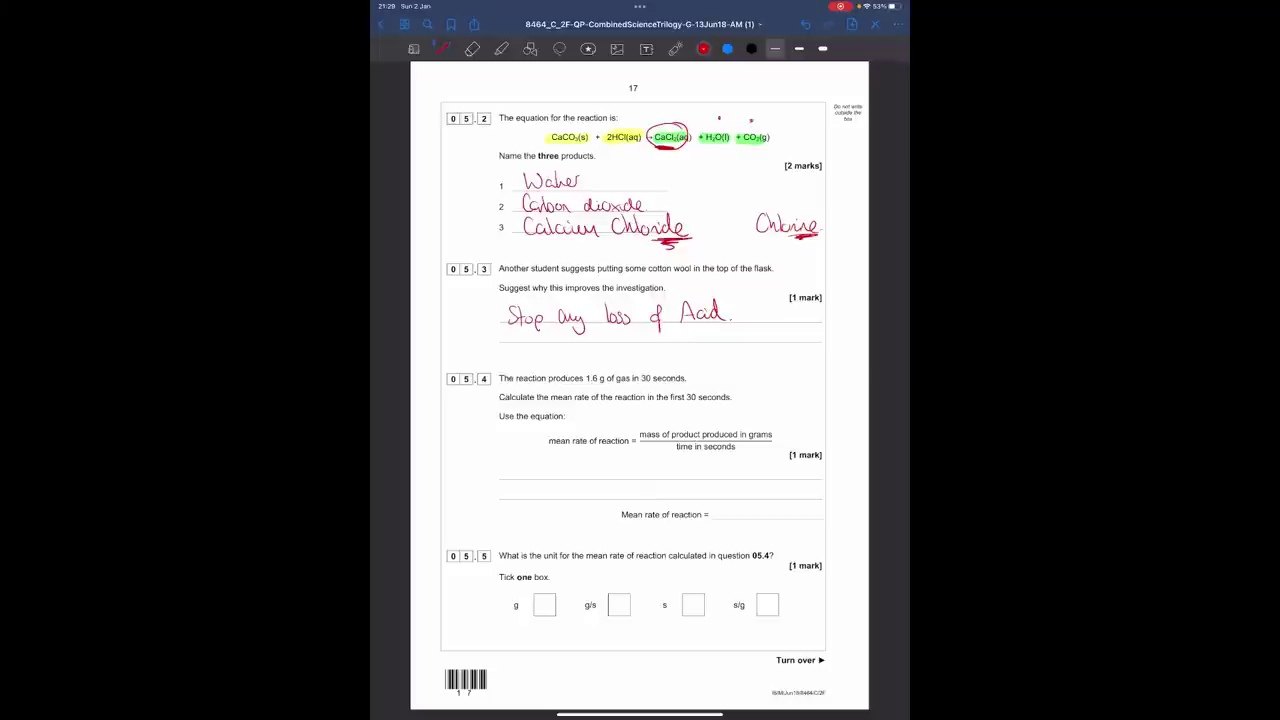
Highlight '1.6 g', 'first 30 seconds' and 'mean rate of reaction' green in 05.4.
{"action": "left_click", "coordinate": [501, 48]}
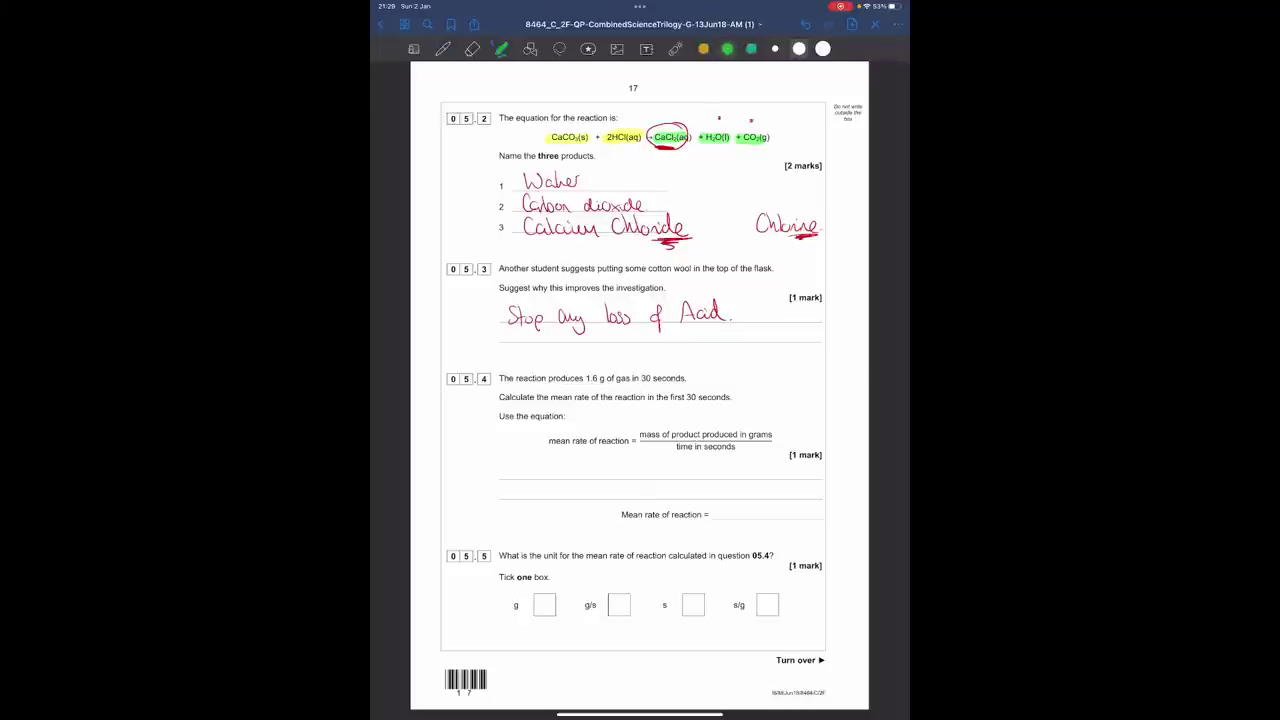
{"action": "left_click_drag", "start_coordinate": [578, 378], "coordinate": [694, 379]}
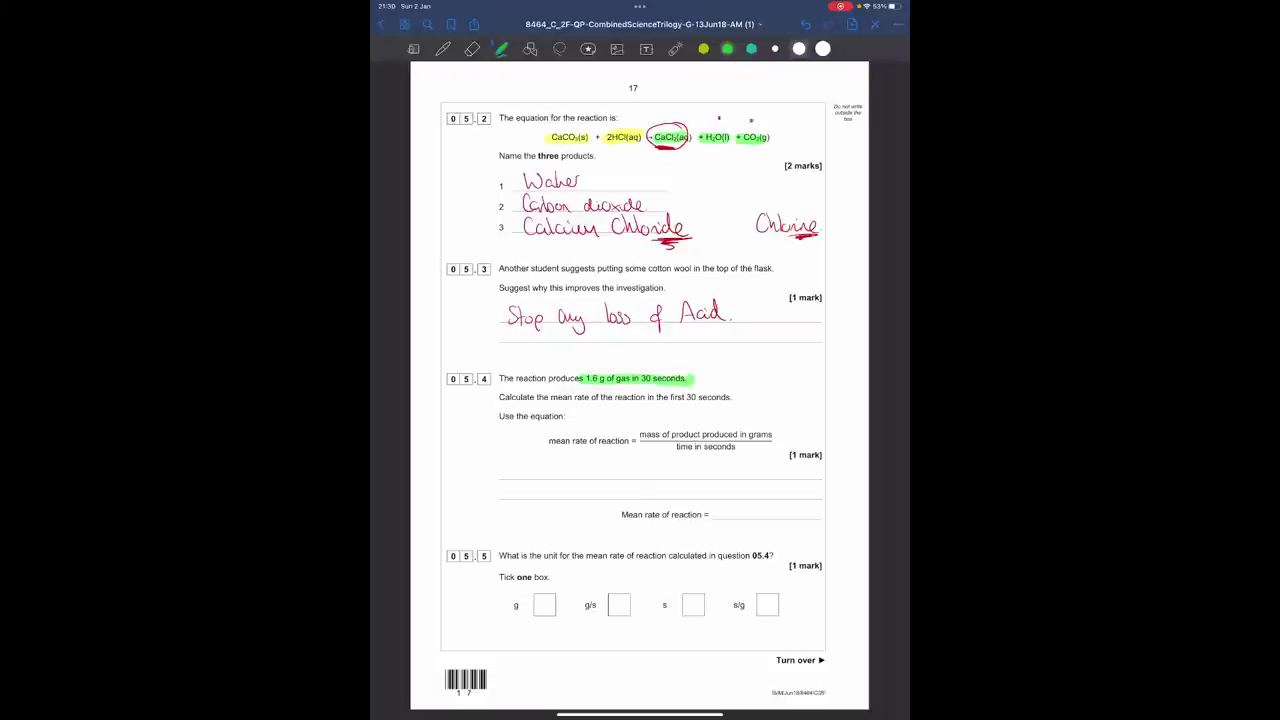
{"action": "left_click_drag", "start_coordinate": [668, 397], "coordinate": [738, 397]}
{"action": "mouse_move", "coordinate": [570, 441]}
{"action": "left_mouse_down"}
{"action": "mouse_move", "coordinate": [690, 434]}
{"action": "mouse_move", "coordinate": [688, 447]}
{"action": "mouse_move", "coordinate": [833, 455]}
{"action": "left_mouse_up"}
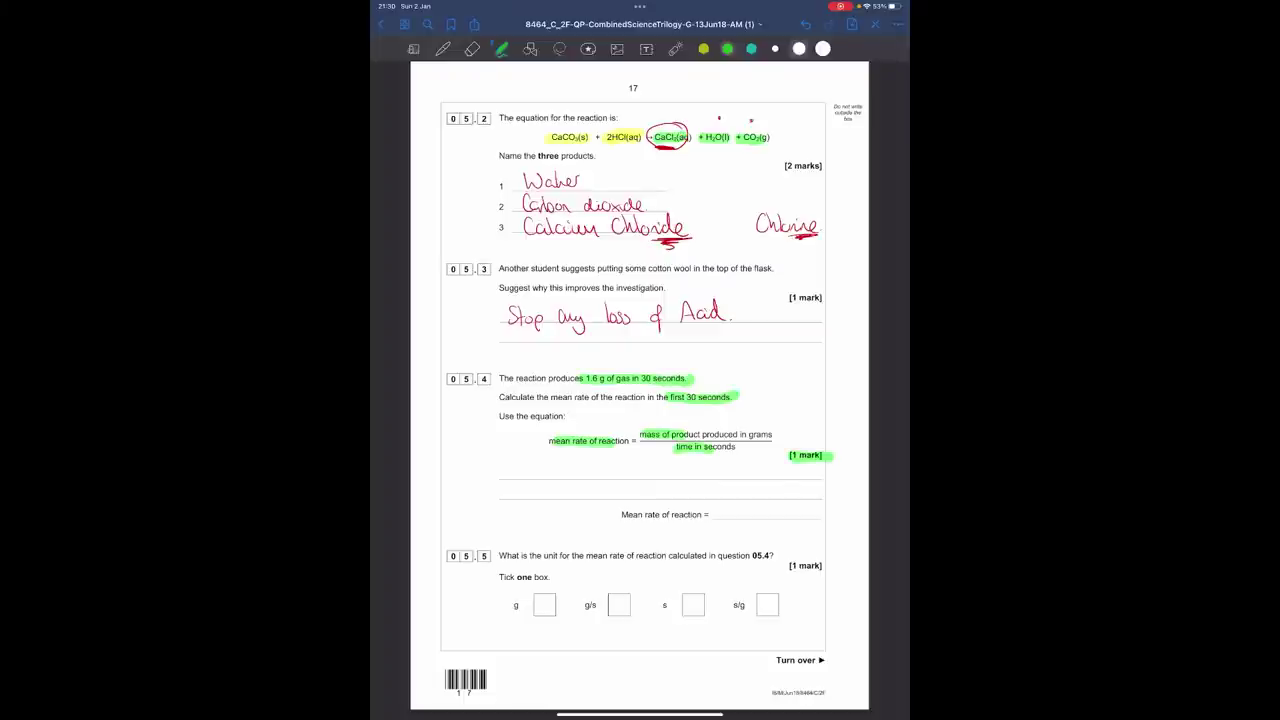
In red, write 1.6/30 and the mean rate 0.053, then circle the [1 mark] label.
{"action": "left_click", "coordinate": [443, 48]}
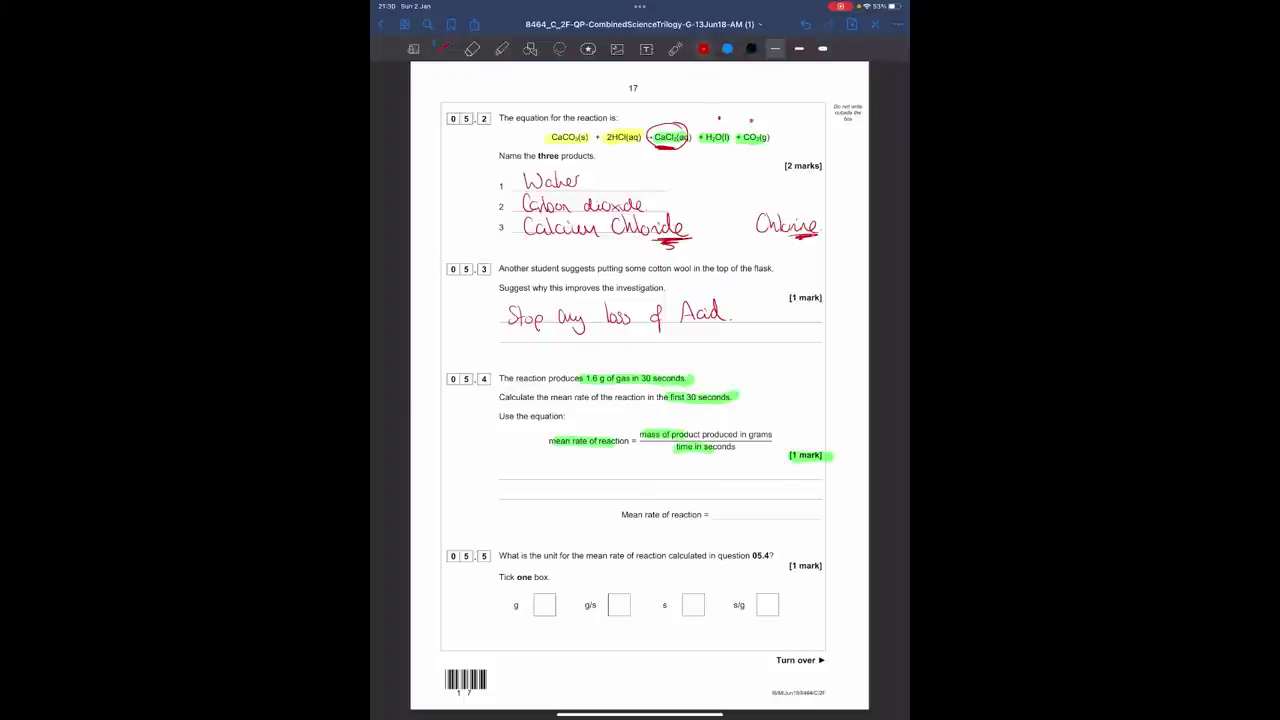
{"action": "mouse_move", "coordinate": [810, 406]}
{"action": "left_mouse_down"}
{"action": "mouse_move", "coordinate": [820, 420]}
{"action": "mouse_move", "coordinate": [796, 440]}
{"action": "left_mouse_up"}
{"action": "left_click_drag", "start_coordinate": [814, 426], "coordinate": [815, 440]}
{"action": "left_click_drag", "start_coordinate": [723, 502], "coordinate": [730, 514]}
{"action": "mouse_move", "coordinate": [742, 502]}
{"action": "left_mouse_down"}
{"action": "mouse_move", "coordinate": [741, 516]}
{"action": "mouse_move", "coordinate": [767, 509]}
{"action": "mouse_move", "coordinate": [760, 518]}
{"action": "left_mouse_up"}
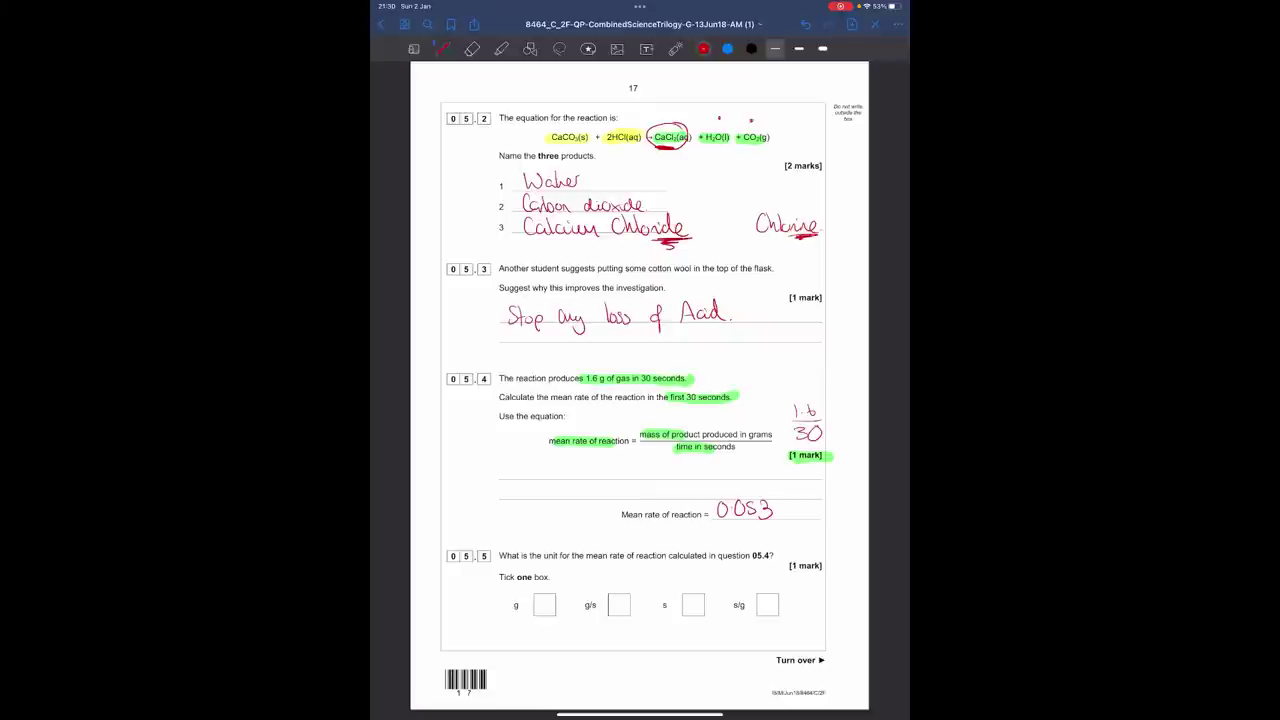
{"action": "mouse_move", "coordinate": [812, 444]}
{"action": "left_mouse_down"}
{"action": "mouse_move", "coordinate": [833, 457]}
{"action": "mouse_move", "coordinate": [818, 442]}
{"action": "left_mouse_up"}
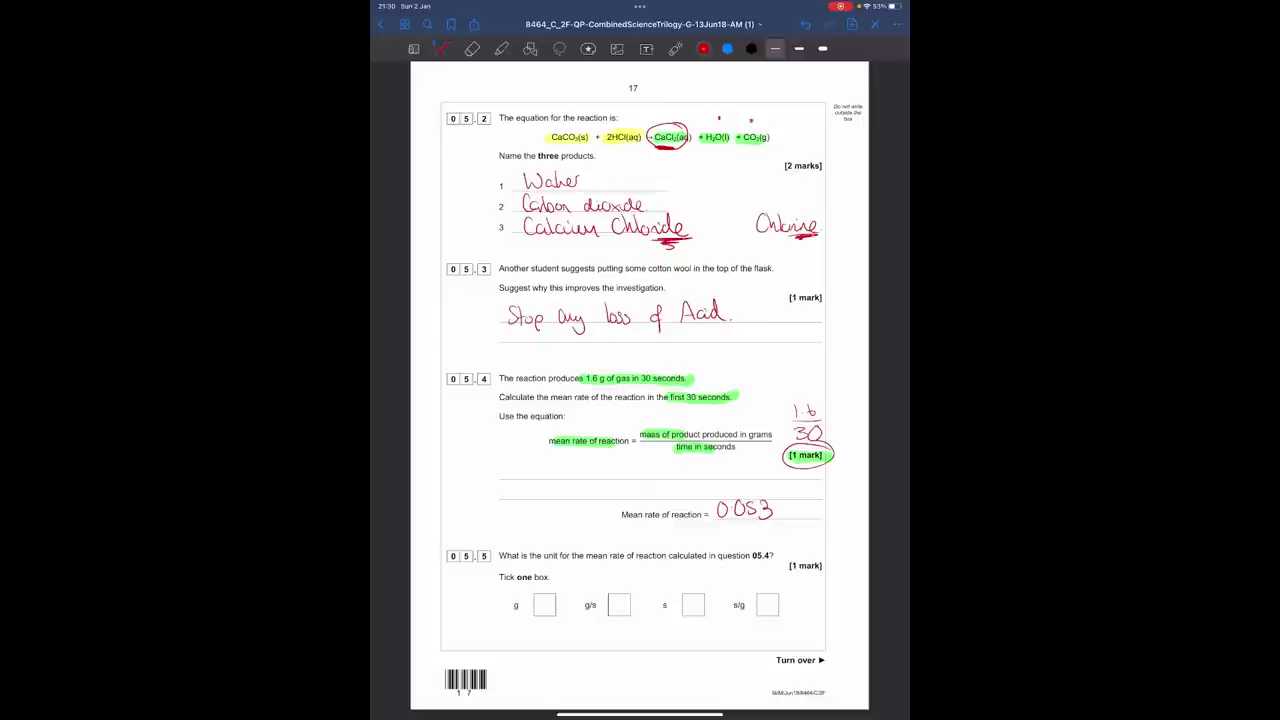
Circle the 05.4 reference, loop 1.6 g and 30 seconds, tick g/s, and turn to page 18.
{"action": "mouse_move", "coordinate": [778, 546]}
{"action": "left_mouse_down"}
{"action": "mouse_move", "coordinate": [752, 550]}
{"action": "mouse_move", "coordinate": [780, 548]}
{"action": "left_mouse_up"}
{"action": "left_click", "coordinate": [472, 48]}
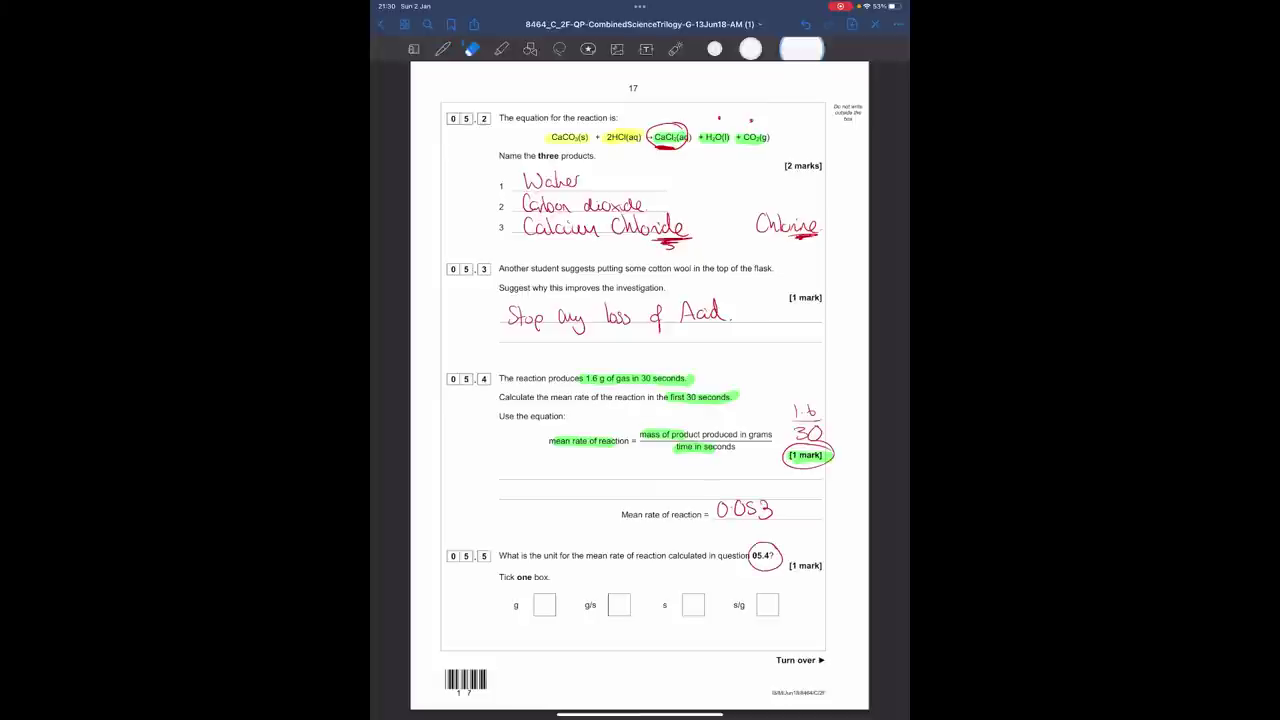
{"action": "left_click", "coordinate": [443, 48]}
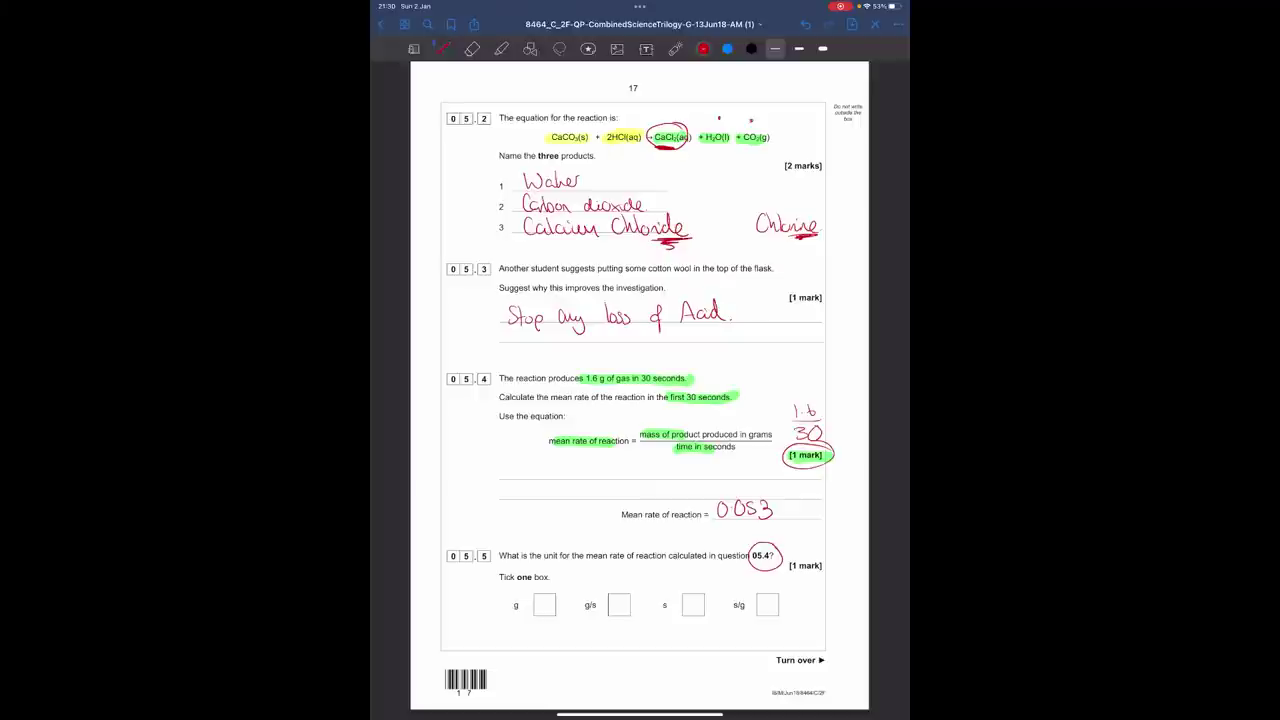
{"action": "mouse_move", "coordinate": [601, 376]}
{"action": "left_mouse_down"}
{"action": "mouse_move", "coordinate": [594, 389]}
{"action": "mouse_move", "coordinate": [606, 381]}
{"action": "left_mouse_up"}
{"action": "mouse_move", "coordinate": [690, 367]}
{"action": "left_mouse_down"}
{"action": "mouse_move", "coordinate": [654, 385]}
{"action": "mouse_move", "coordinate": [692, 367]}
{"action": "left_mouse_up"}
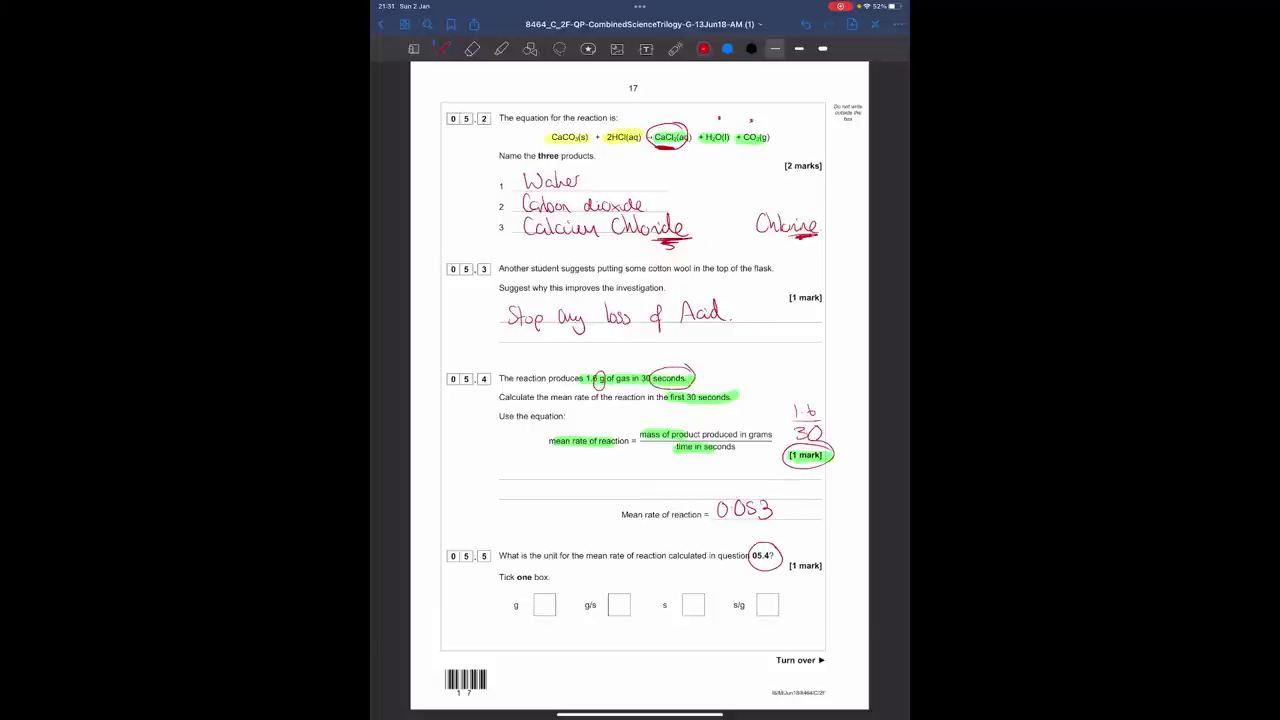
{"action": "left_click_drag", "start_coordinate": [613, 598], "coordinate": [636, 579]}
{"action": "left_click_drag", "start_coordinate": [760, 400], "coordinate": [500, 400]}
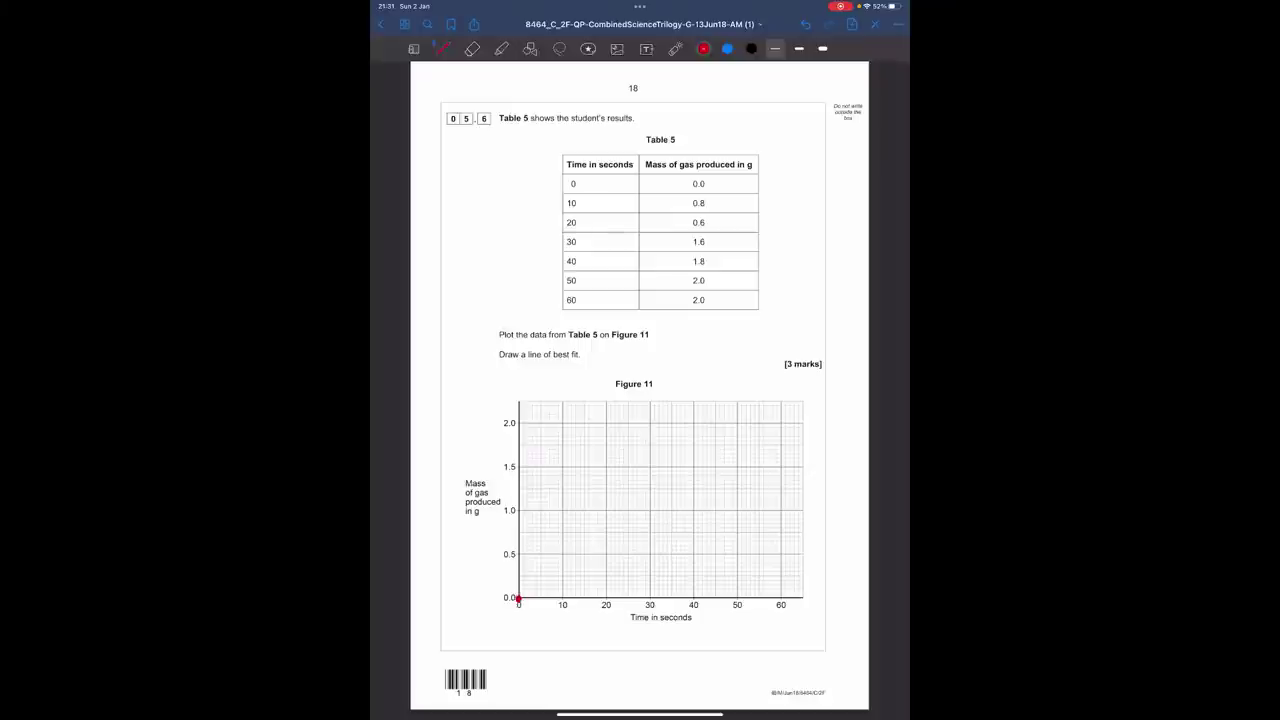
Tick Table 5's 0 s row, then plot and tick the 10 s, 0.8 g point.
{"action": "left_click_drag", "start_coordinate": [766, 180], "coordinate": [794, 157]}
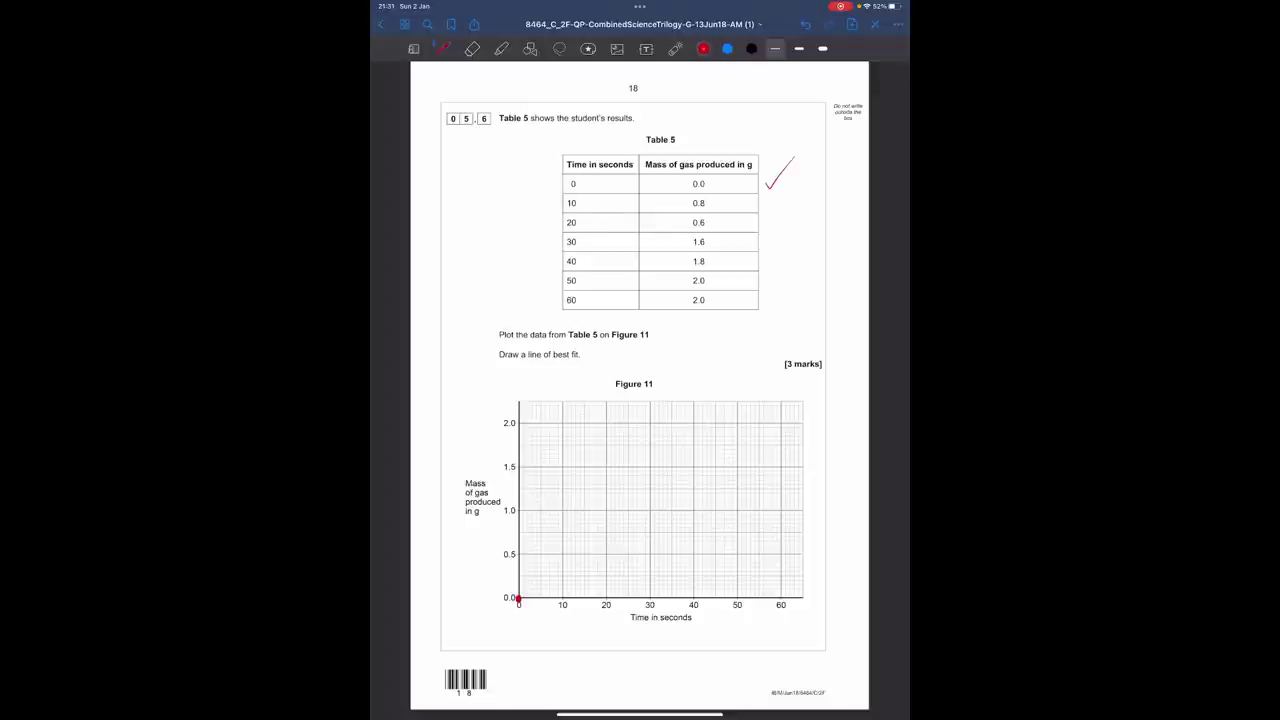
{"action": "scroll", "coordinate": [640, 400], "scroll_direction": "down", "scroll_amount": 1}
{"action": "left_click", "coordinate": [561, 528]}
{"action": "left_click_drag", "start_coordinate": [767, 198], "coordinate": [783, 185]}
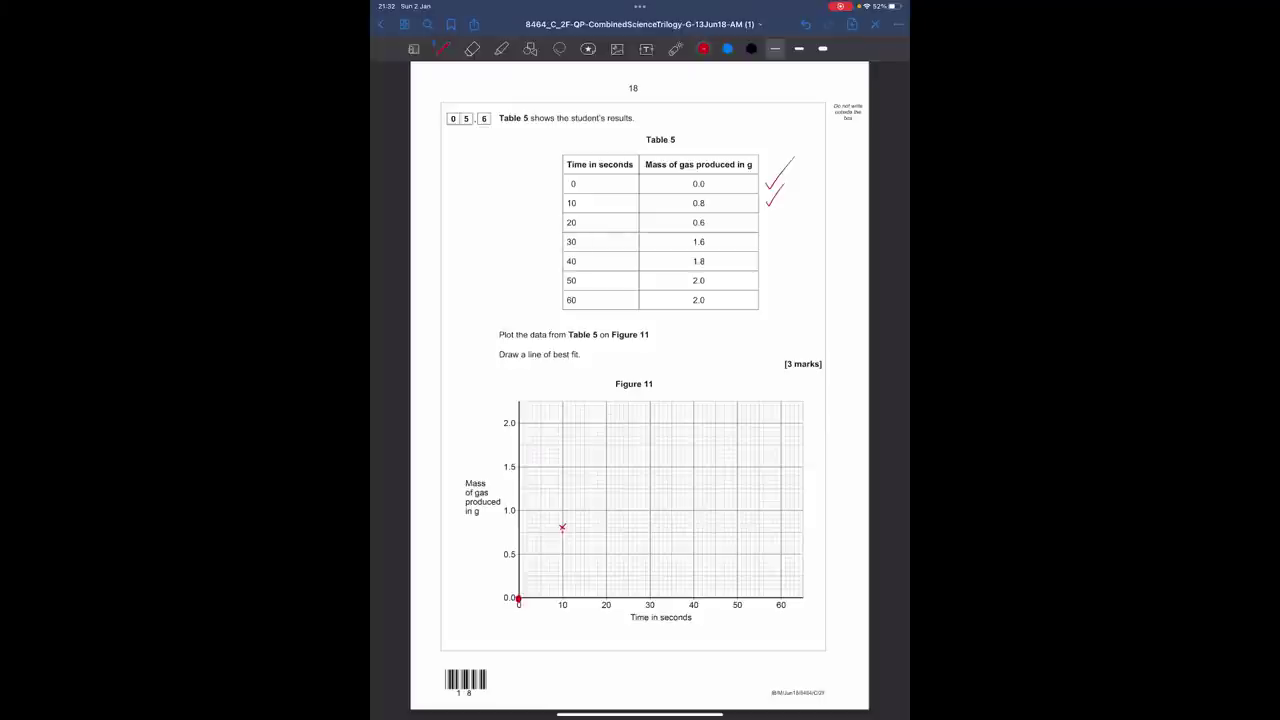
{"action": "left_click", "coordinate": [472, 48]}
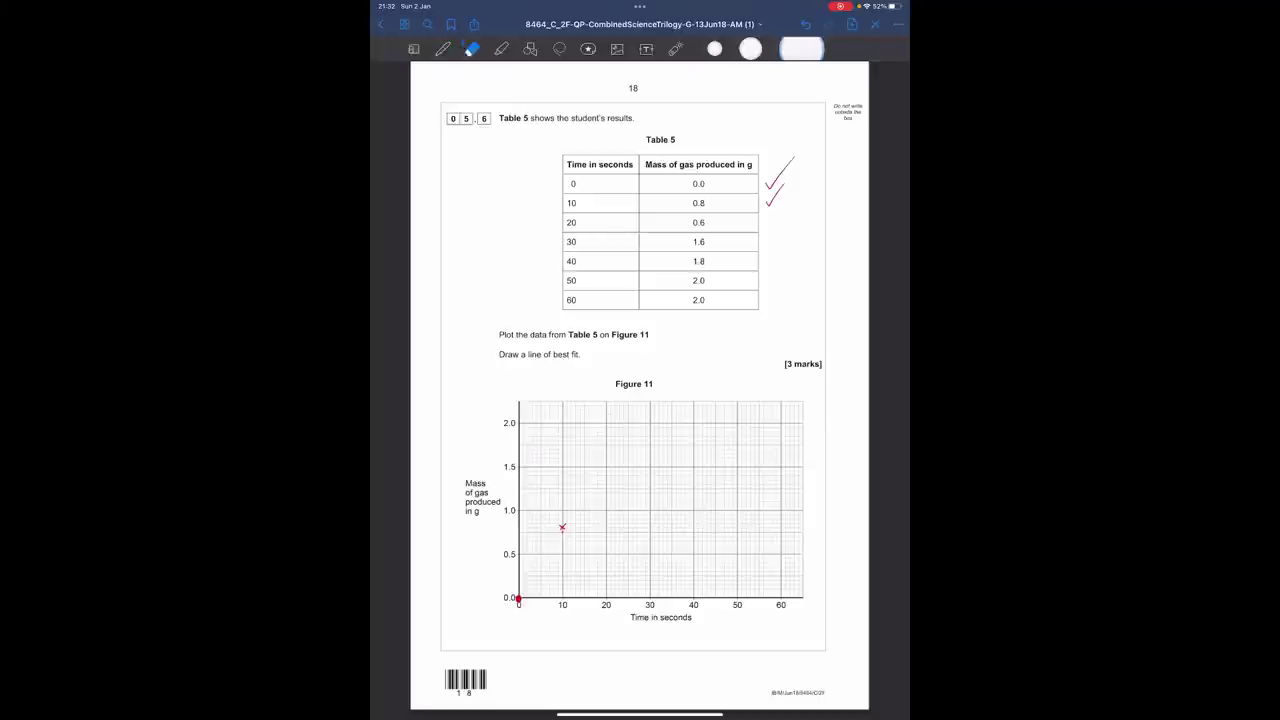
{"action": "left_click", "coordinate": [443, 48]}
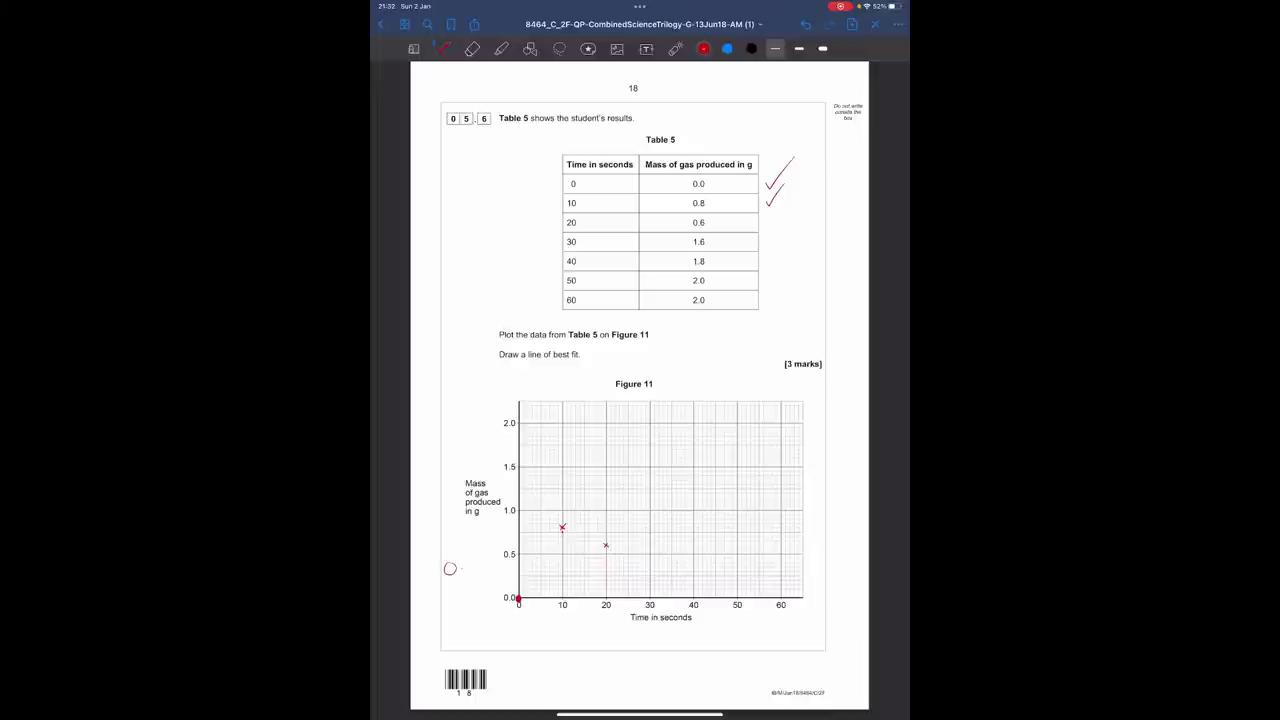
Add a margin calculation, tick the 20 s and 30 s rows, and plot and tick 40 s, 1.8 g.
{"action": "left_click_drag", "start_coordinate": [474, 563], "coordinate": [492, 574]}
{"action": "left_click_drag", "start_coordinate": [760, 219], "coordinate": [777, 205]}
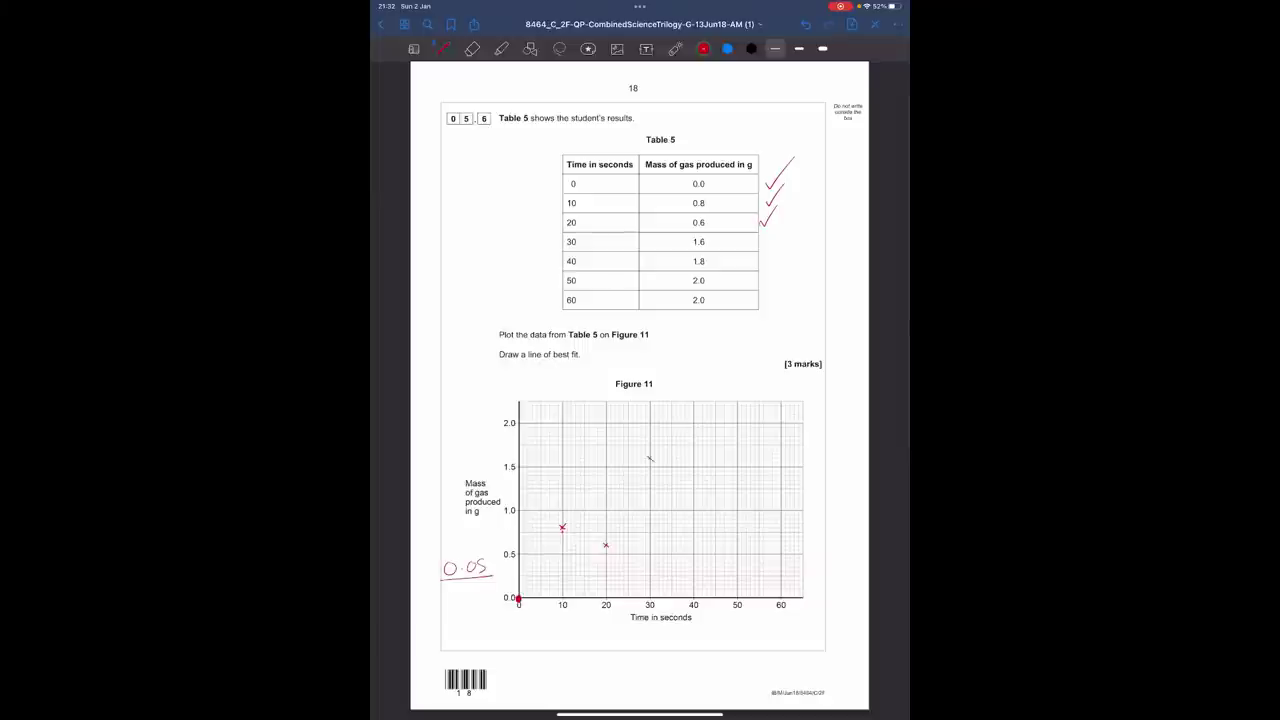
{"action": "left_click_drag", "start_coordinate": [760, 239], "coordinate": [776, 226]}
{"action": "left_click_drag", "start_coordinate": [691, 437], "coordinate": [693, 442]}
{"action": "left_click_drag", "start_coordinate": [762, 256], "coordinate": [778, 245]}
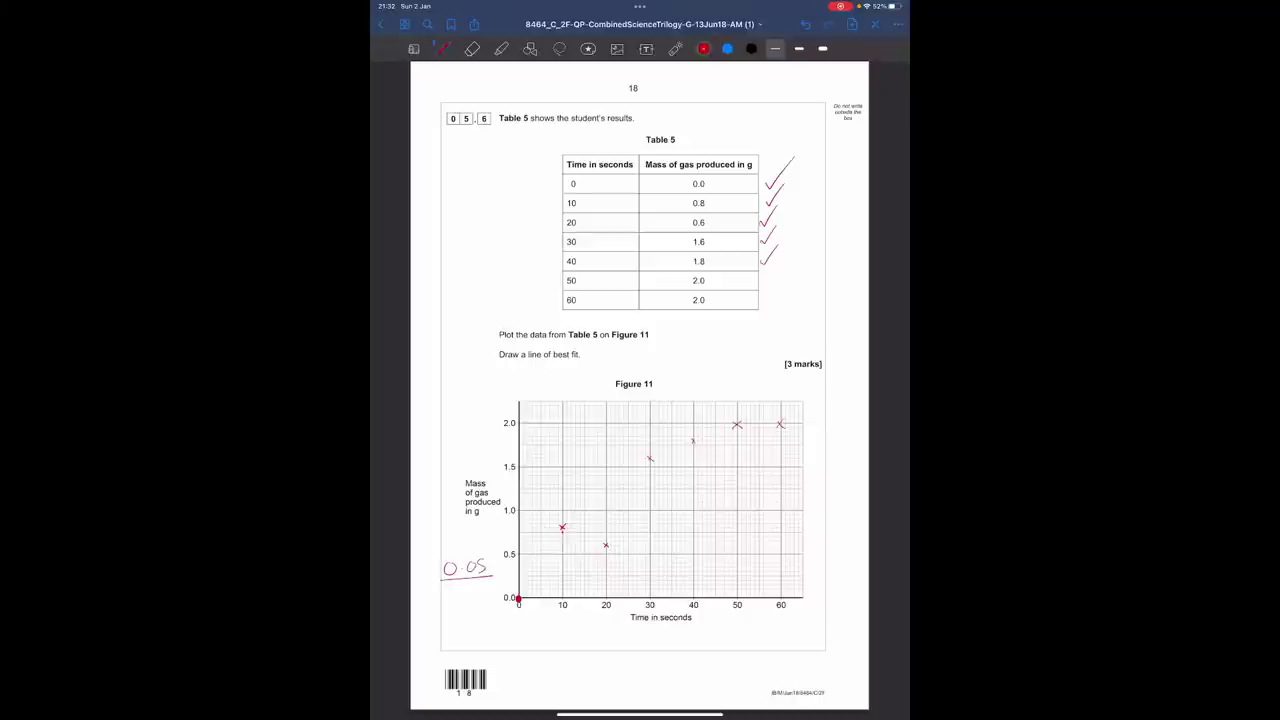
Erase the misplotted 20 s cross and highlight that point green as anomalous.
{"action": "left_click", "coordinate": [472, 48]}
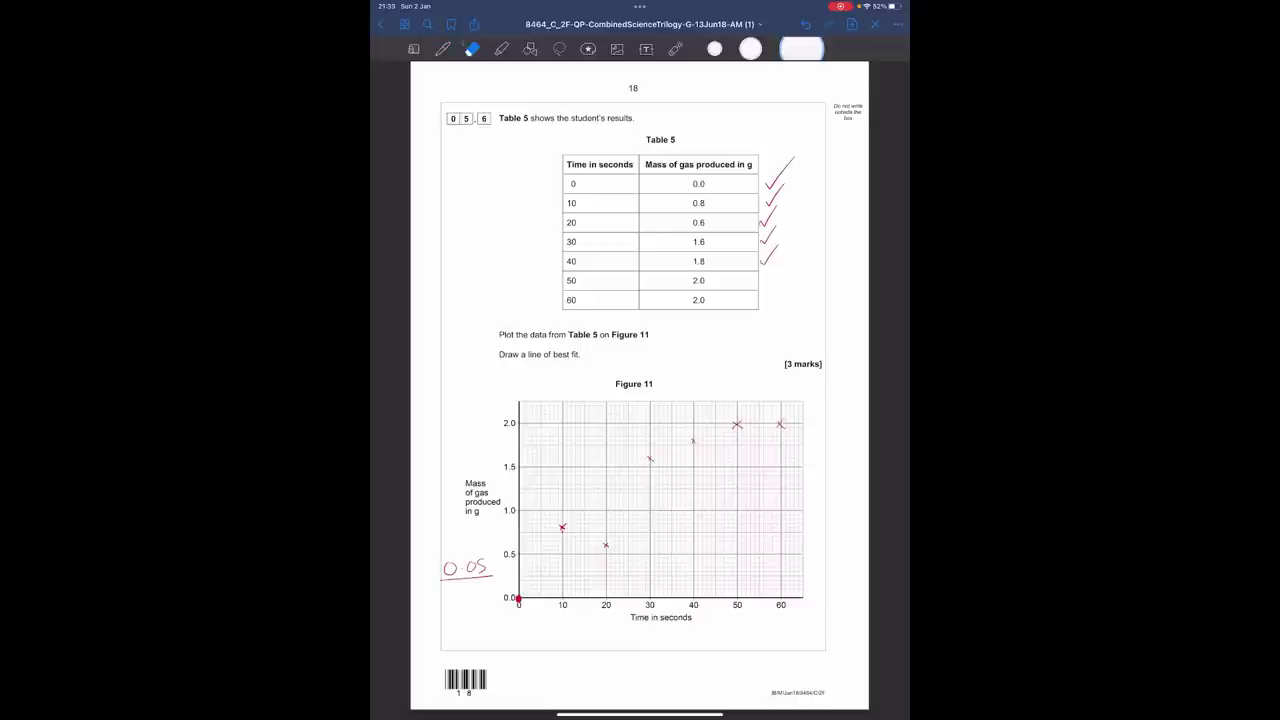
{"action": "left_click", "coordinate": [606, 545]}
{"action": "left_click", "coordinate": [443, 48]}
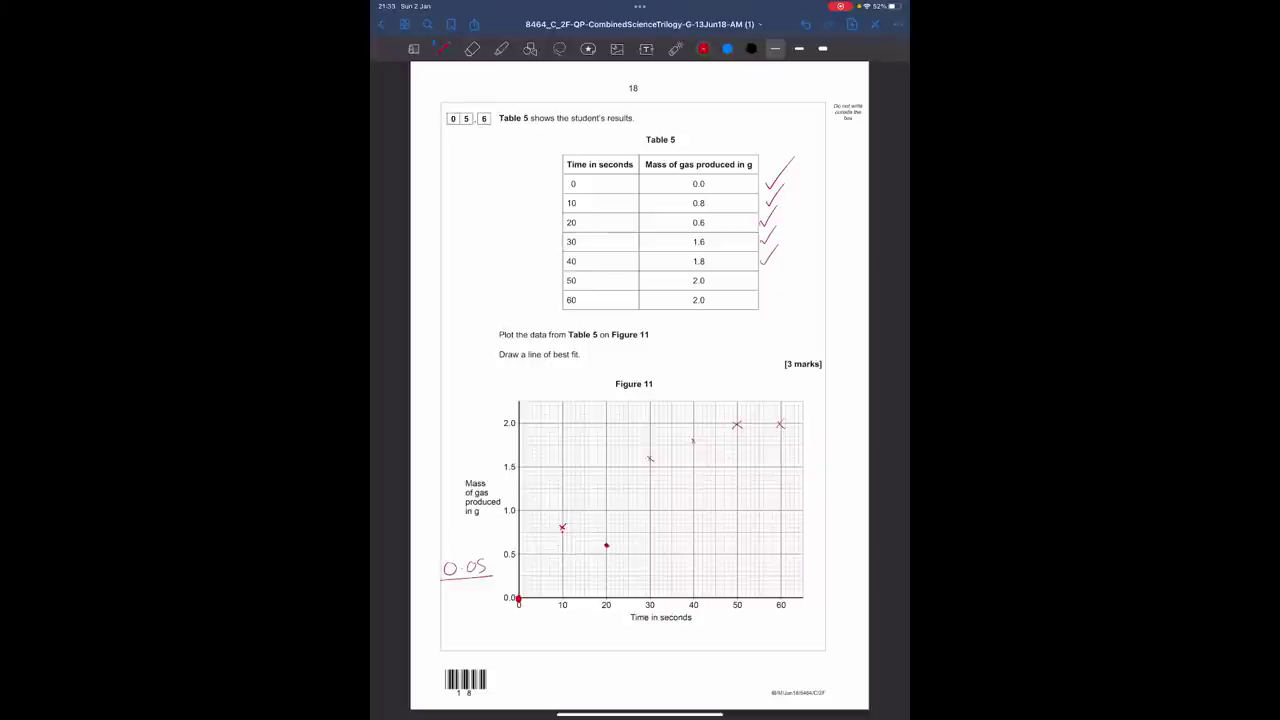
{"action": "left_click", "coordinate": [501, 48]}
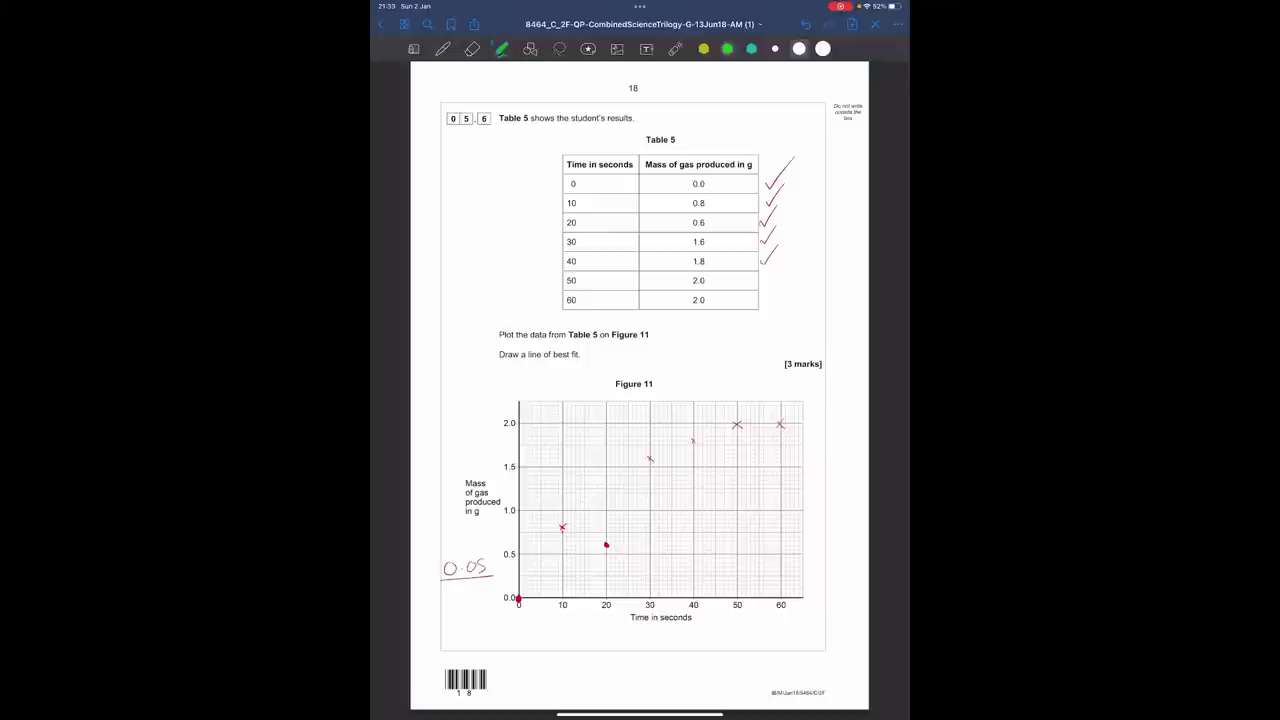
{"action": "left_click", "coordinate": [607, 544]}
{"action": "left_click", "coordinate": [443, 48]}
{"action": "left_click", "coordinate": [727, 48]}
Draw a blue curved best-fit line, note 'Science LOBF', 'Straight' and 'curve', then turn to page 19.
{"action": "mouse_move", "coordinate": [520, 595]}
{"action": "left_mouse_down"}
{"action": "mouse_move", "coordinate": [592, 502]}
{"action": "mouse_move", "coordinate": [667, 451]}
{"action": "mouse_move", "coordinate": [766, 422]}
{"action": "left_mouse_up"}
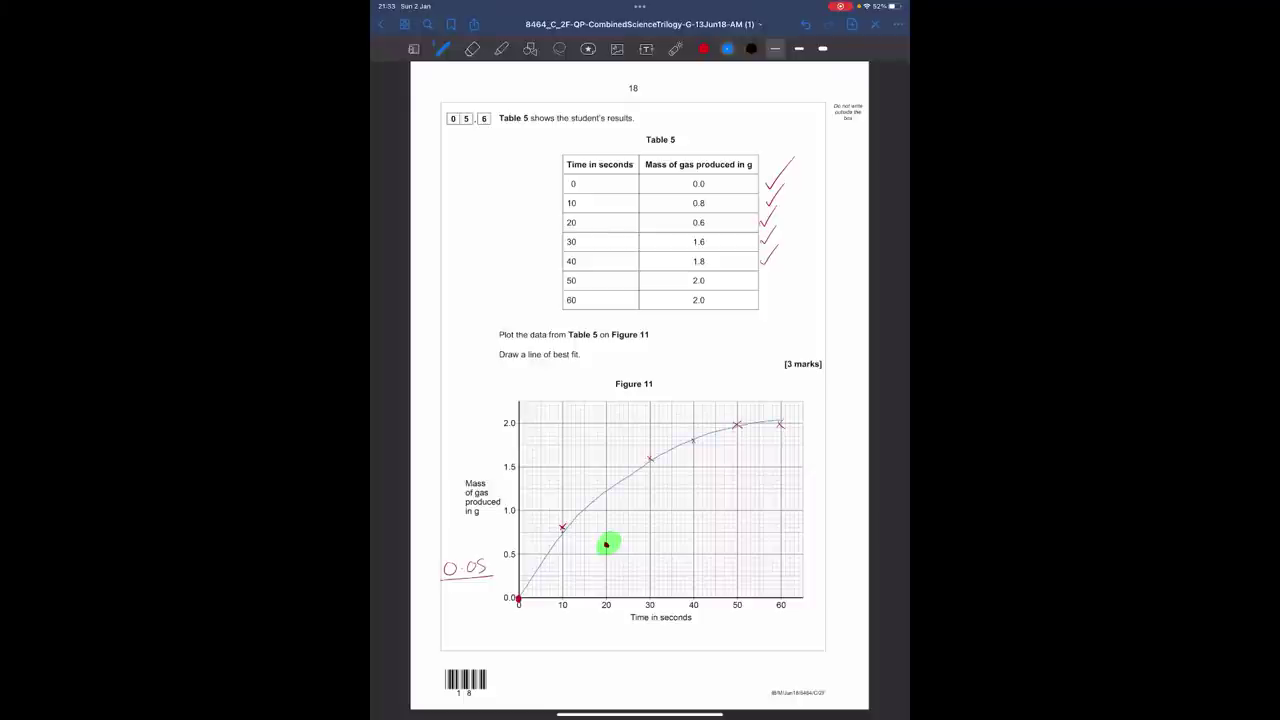
{"action": "mouse_move", "coordinate": [673, 324]}
{"action": "left_mouse_down"}
{"action": "mouse_move", "coordinate": [684, 336]}
{"action": "mouse_move", "coordinate": [786, 326]}
{"action": "mouse_move", "coordinate": [811, 295]}
{"action": "mouse_move", "coordinate": [852, 284]}
{"action": "left_mouse_up"}
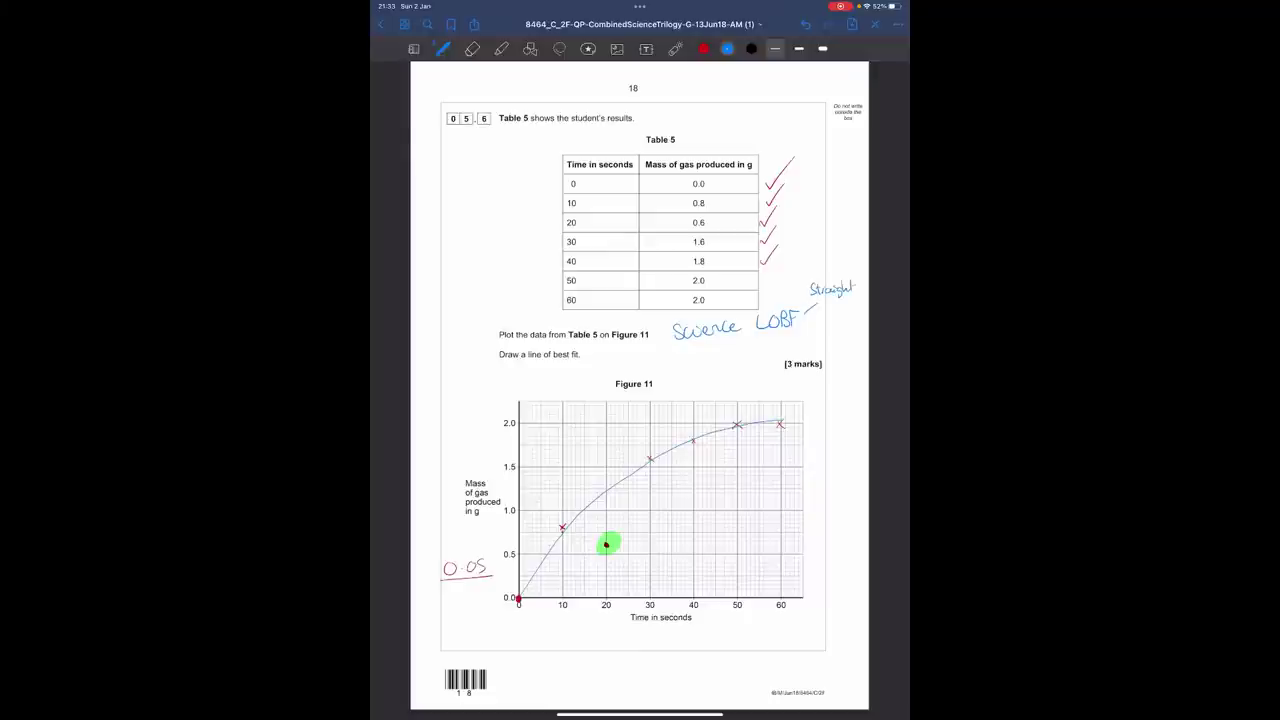
{"action": "mouse_move", "coordinate": [812, 326]}
{"action": "left_mouse_down"}
{"action": "mouse_move", "coordinate": [848, 320]}
{"action": "mouse_move", "coordinate": [848, 334]}
{"action": "left_mouse_up"}
{"action": "mouse_move", "coordinate": [856, 272]}
{"action": "left_mouse_down"}
{"action": "mouse_move", "coordinate": [862, 286]}
{"action": "mouse_move", "coordinate": [848, 272]}
{"action": "mouse_move", "coordinate": [808, 340]}
{"action": "mouse_move", "coordinate": [860, 320]}
{"action": "mouse_move", "coordinate": [804, 330]}
{"action": "left_mouse_up"}
{"action": "left_click_drag", "start_coordinate": [606, 544], "coordinate": [385, 543]}
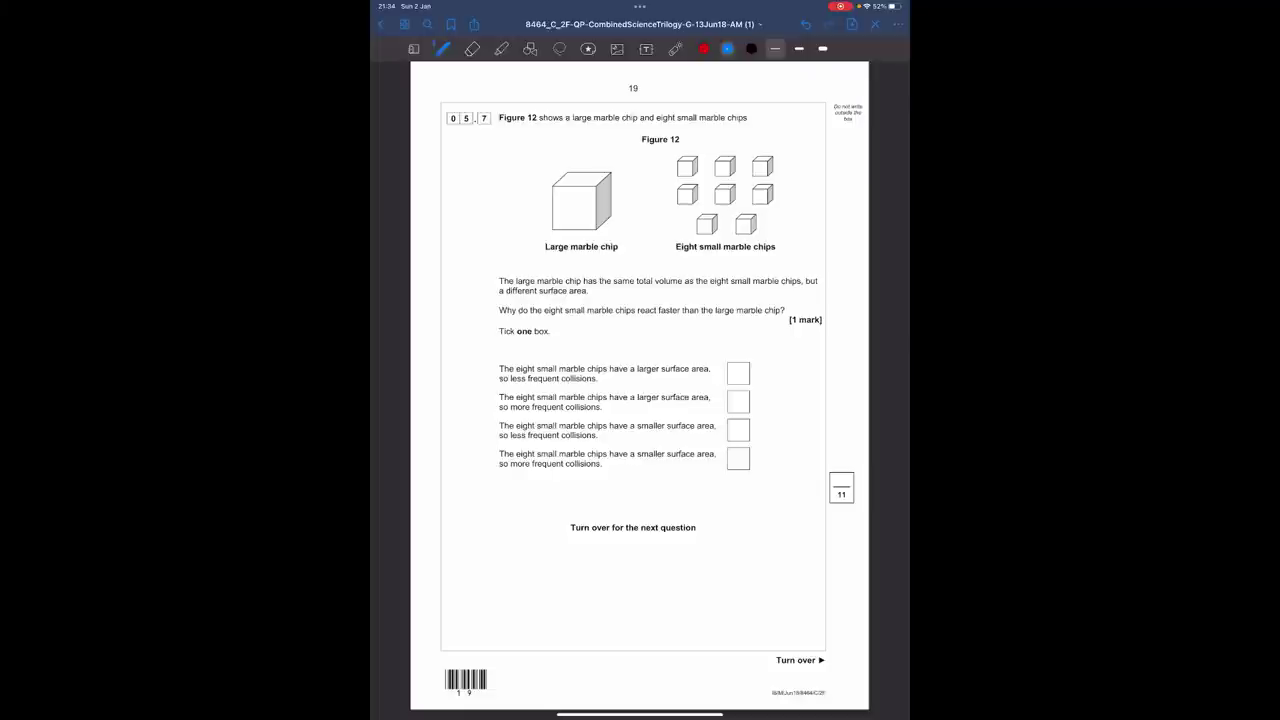
Highlight 'same total volume', 'a different surface area' and 'eight small marble chips react faster' in 05.7.
{"action": "left_click", "coordinate": [501, 48]}
{"action": "left_click_drag", "start_coordinate": [612, 281], "coordinate": [800, 281]}
{"action": "left_click_drag", "start_coordinate": [498, 290], "coordinate": [588, 290]}
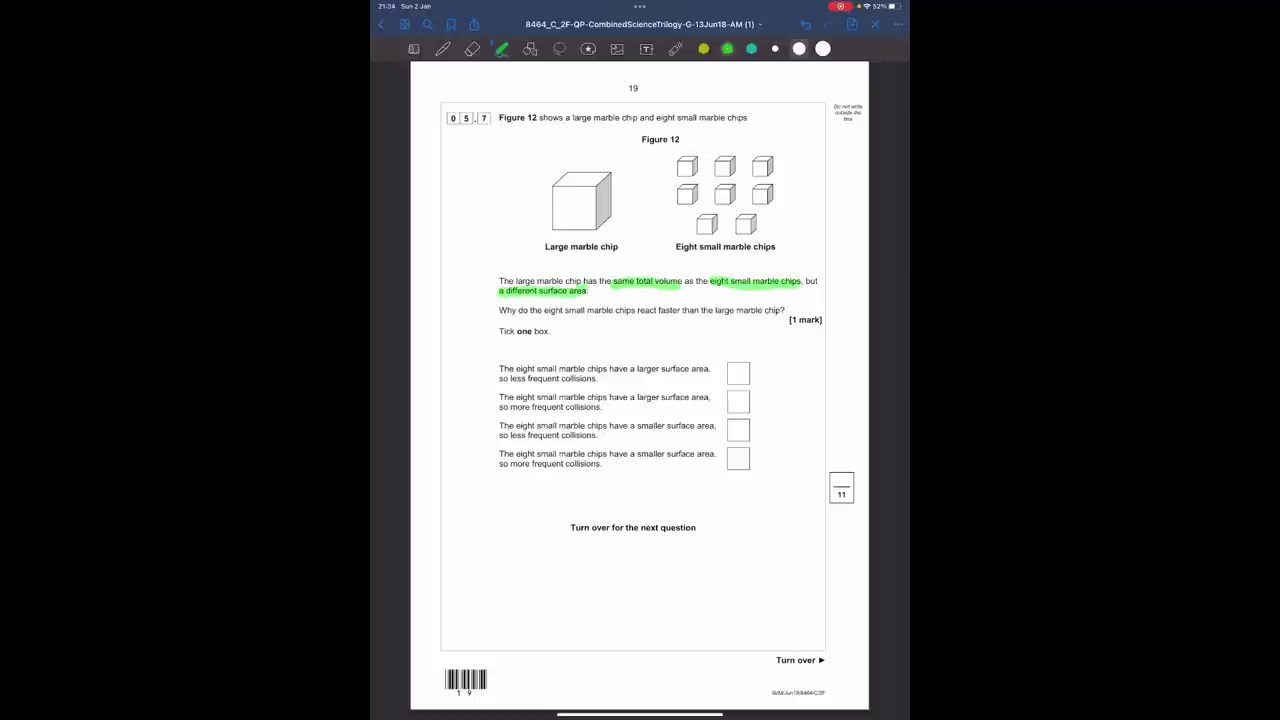
{"action": "left_click_drag", "start_coordinate": [546, 310], "coordinate": [681, 310]}
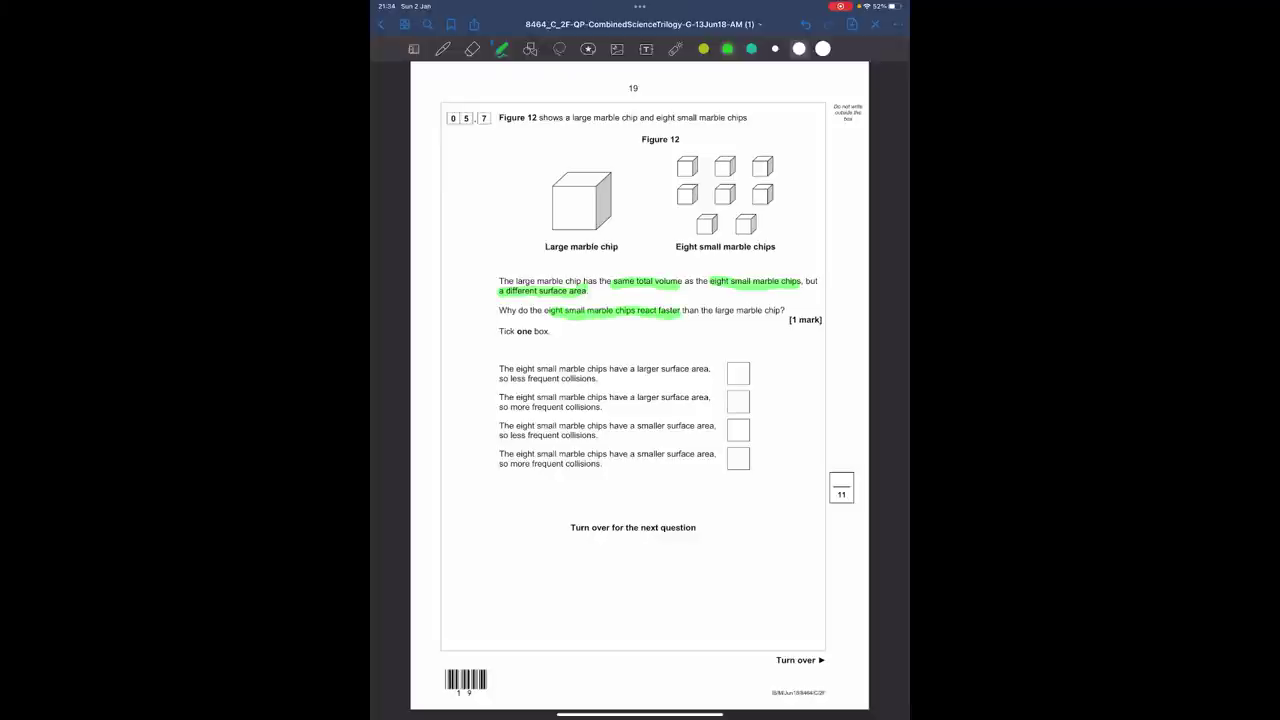
Draw an arrow from the large chip to the small chips and underline 'surface'.
{"action": "left_click", "coordinate": [443, 48]}
{"action": "left_click_drag", "start_coordinate": [634, 193], "coordinate": [667, 189]}
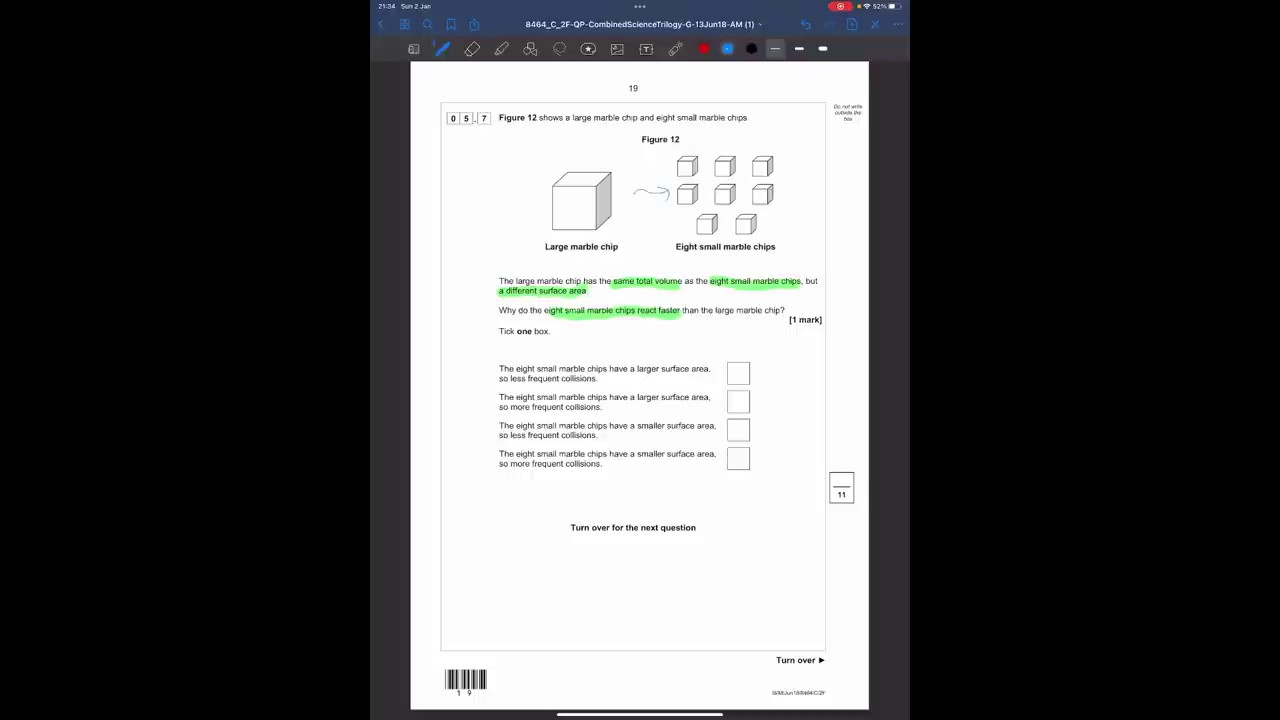
{"action": "left_click_drag", "start_coordinate": [542, 296], "coordinate": [578, 298]}
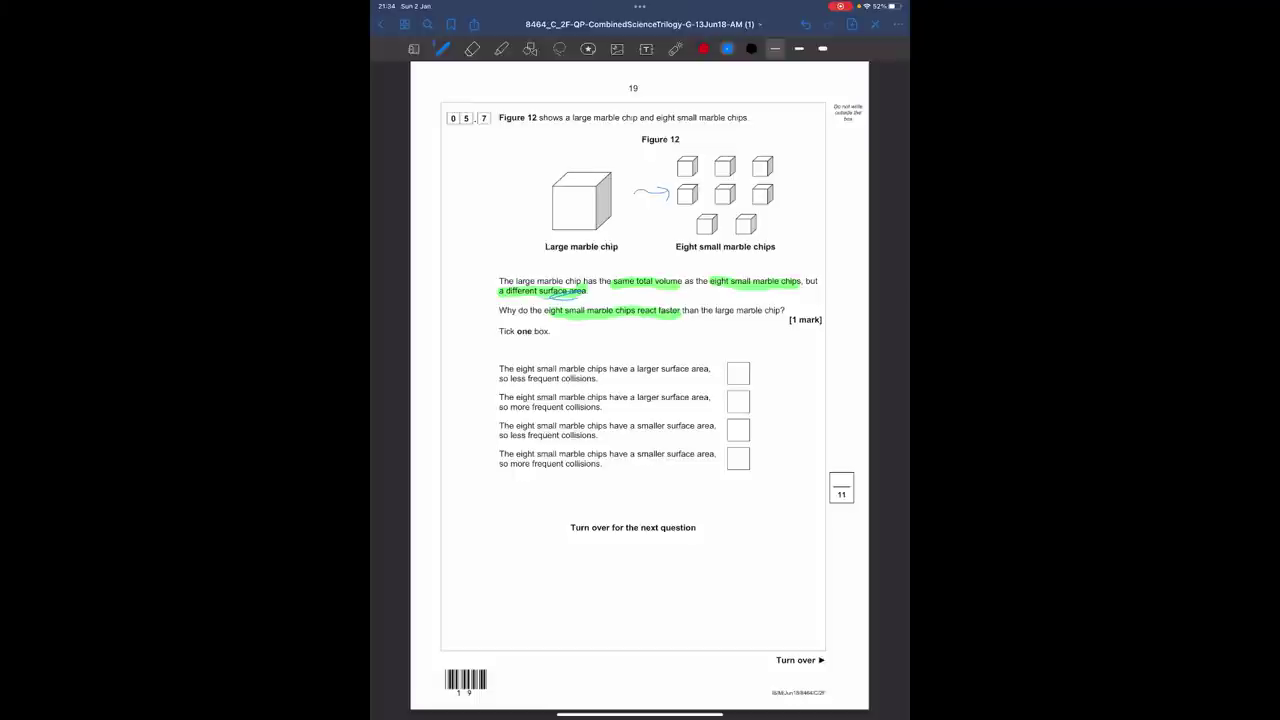
Write '↑ Surface area', sketch cut lines and an outline on the large chip, and underline 'less'.
{"action": "left_click_drag", "start_coordinate": [703, 141], "coordinate": [852, 156]}
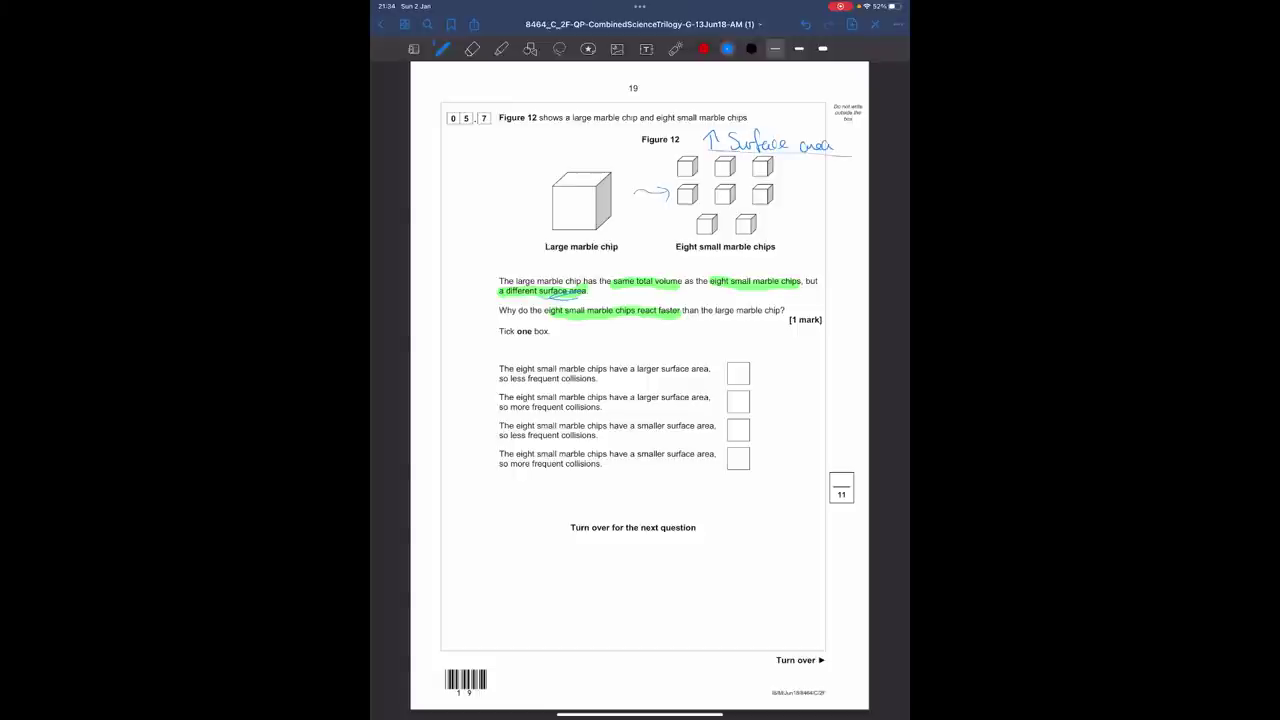
{"action": "mouse_move", "coordinate": [560, 215]}
{"action": "left_mouse_down"}
{"action": "mouse_move", "coordinate": [577, 214]}
{"action": "mouse_move", "coordinate": [580, 196]}
{"action": "left_mouse_up"}
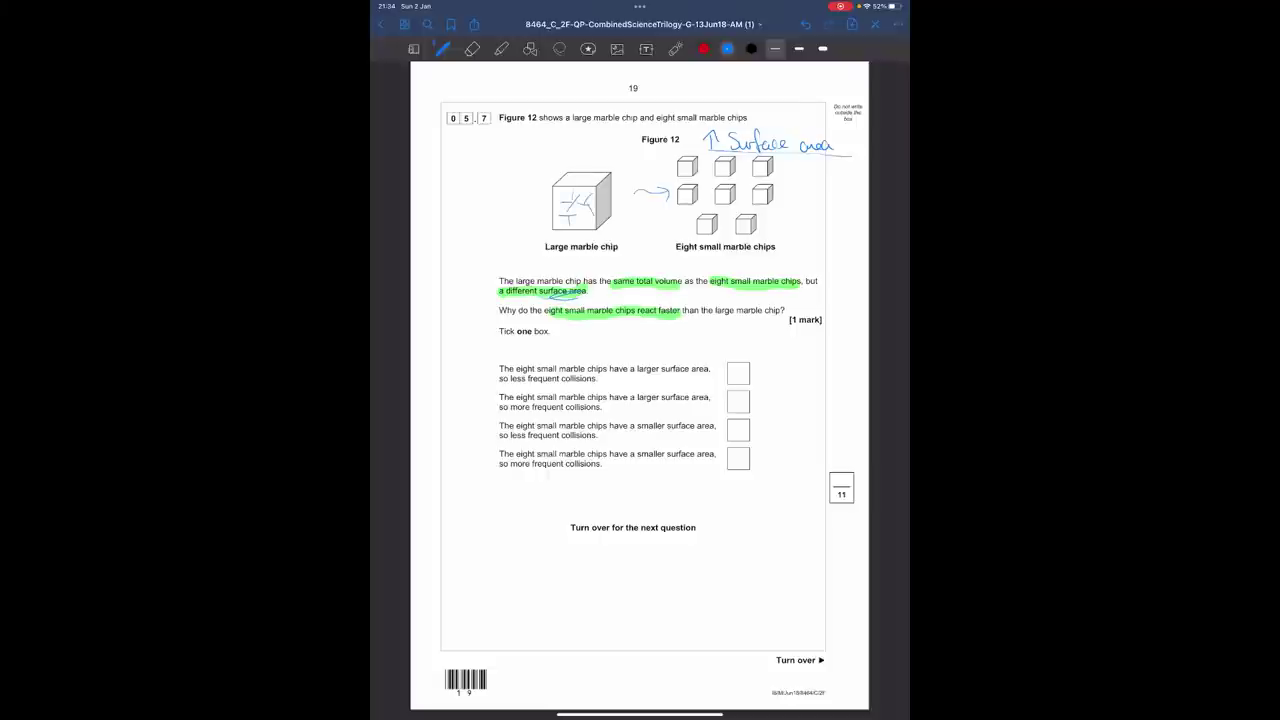
{"action": "mouse_move", "coordinate": [590, 170]}
{"action": "left_mouse_down"}
{"action": "mouse_move", "coordinate": [549, 238]}
{"action": "mouse_move", "coordinate": [615, 176]}
{"action": "left_mouse_up"}
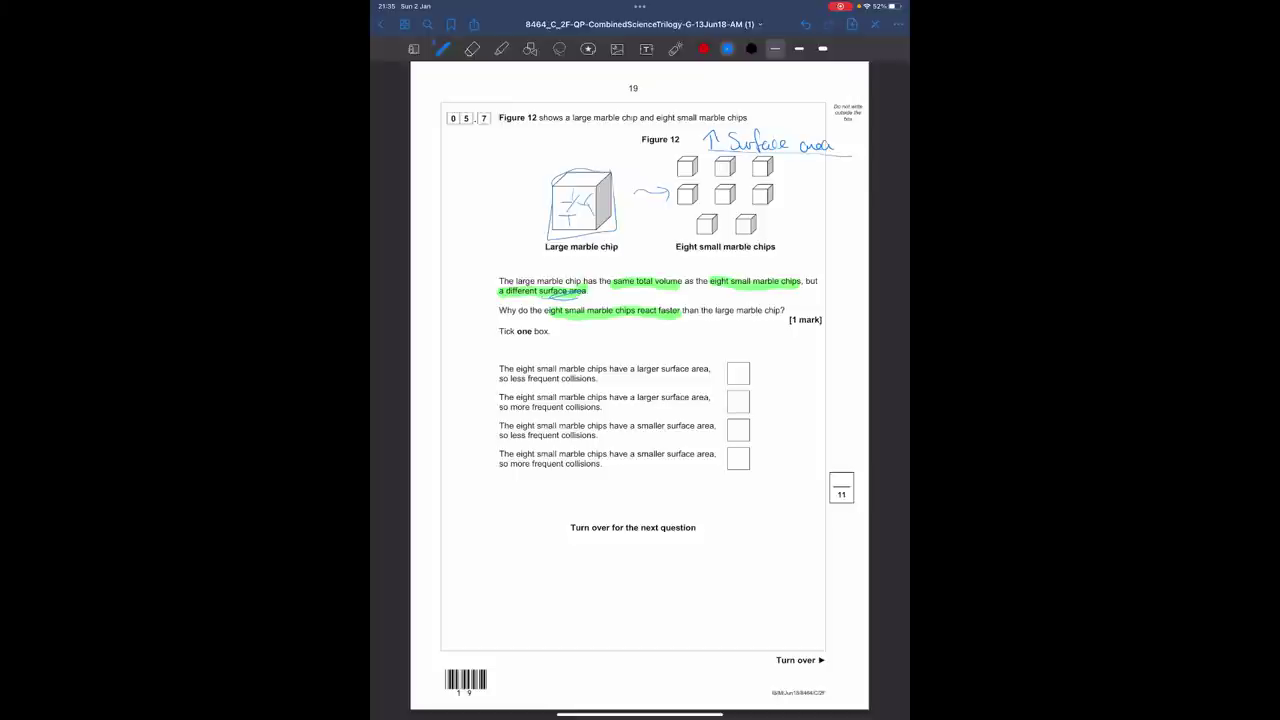
{"action": "left_click_drag", "start_coordinate": [512, 385], "coordinate": [527, 384]}
Underline 'more' and 'smaller surface area', and tick the second answer box for 05.7.
{"action": "left_click_drag", "start_coordinate": [511, 414], "coordinate": [530, 414]}
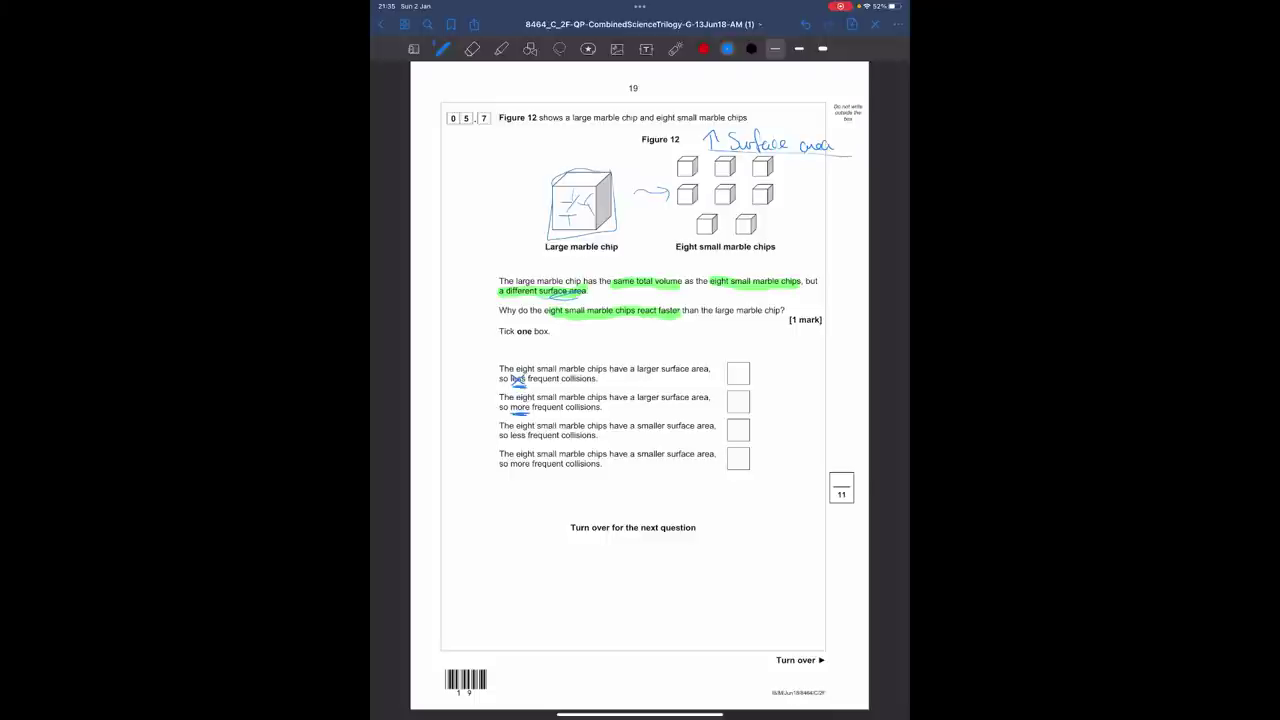
{"action": "left_click_drag", "start_coordinate": [736, 404], "coordinate": [763, 379]}
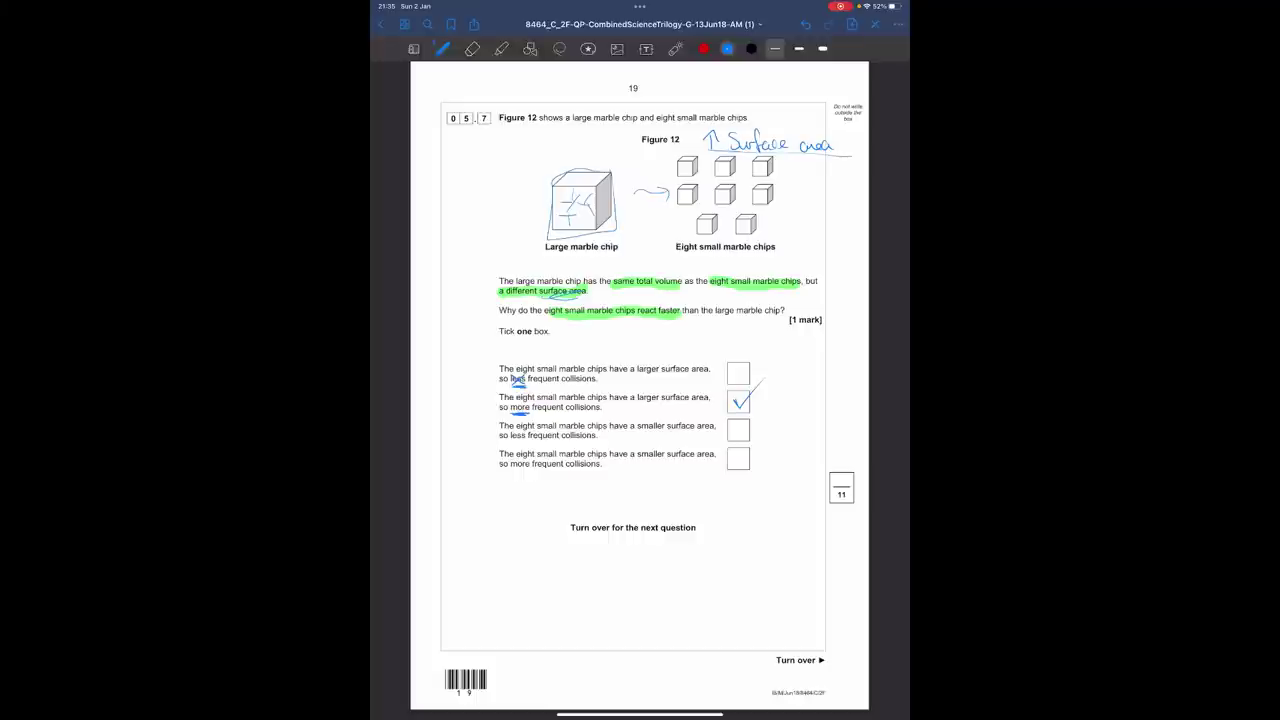
{"action": "mouse_move", "coordinate": [636, 434]}
{"action": "left_mouse_down"}
{"action": "mouse_move", "coordinate": [702, 433]}
{"action": "mouse_move", "coordinate": [686, 425]}
{"action": "mouse_move", "coordinate": [694, 451]}
{"action": "mouse_move", "coordinate": [712, 451]}
{"action": "left_mouse_up"}
Highlight 'Crude oil is a mixture of hydrocarbons' and 'fractions by fractional distillation' green in question 06.
{"action": "scroll", "coordinate": [640, 385], "scroll_direction": "right", "scroll_amount": 1}
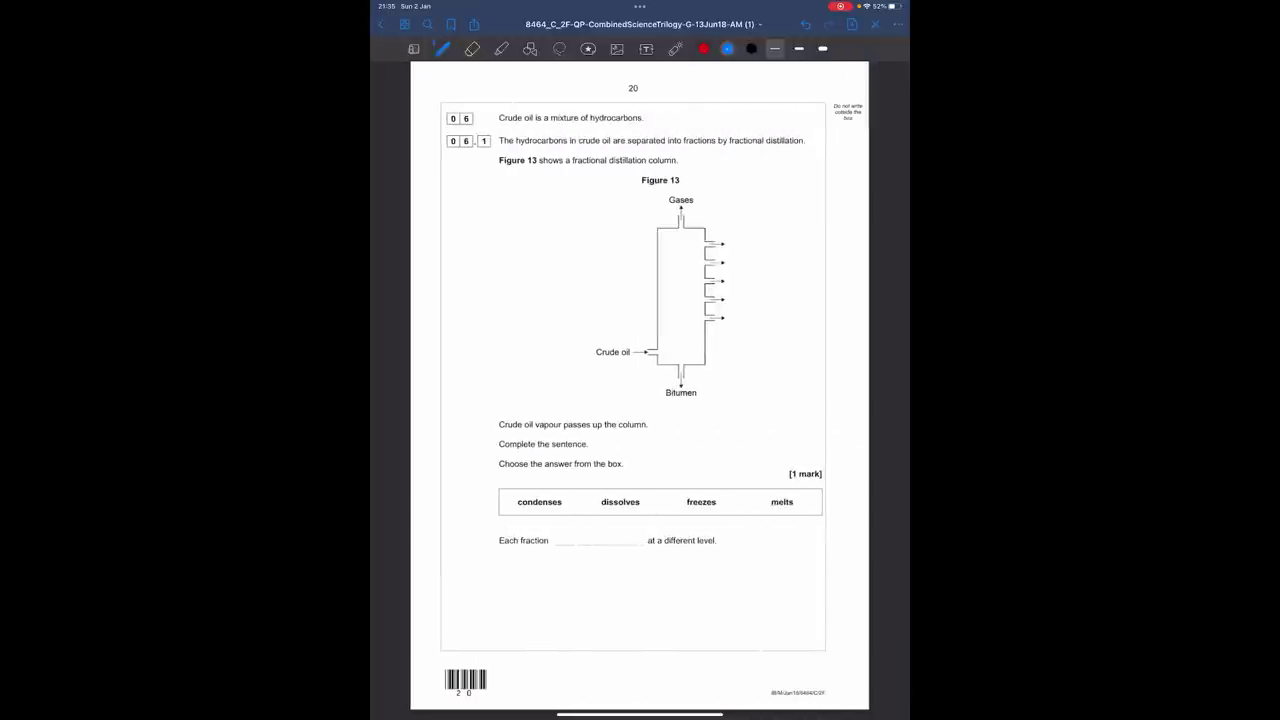
{"action": "left_click", "coordinate": [501, 48]}
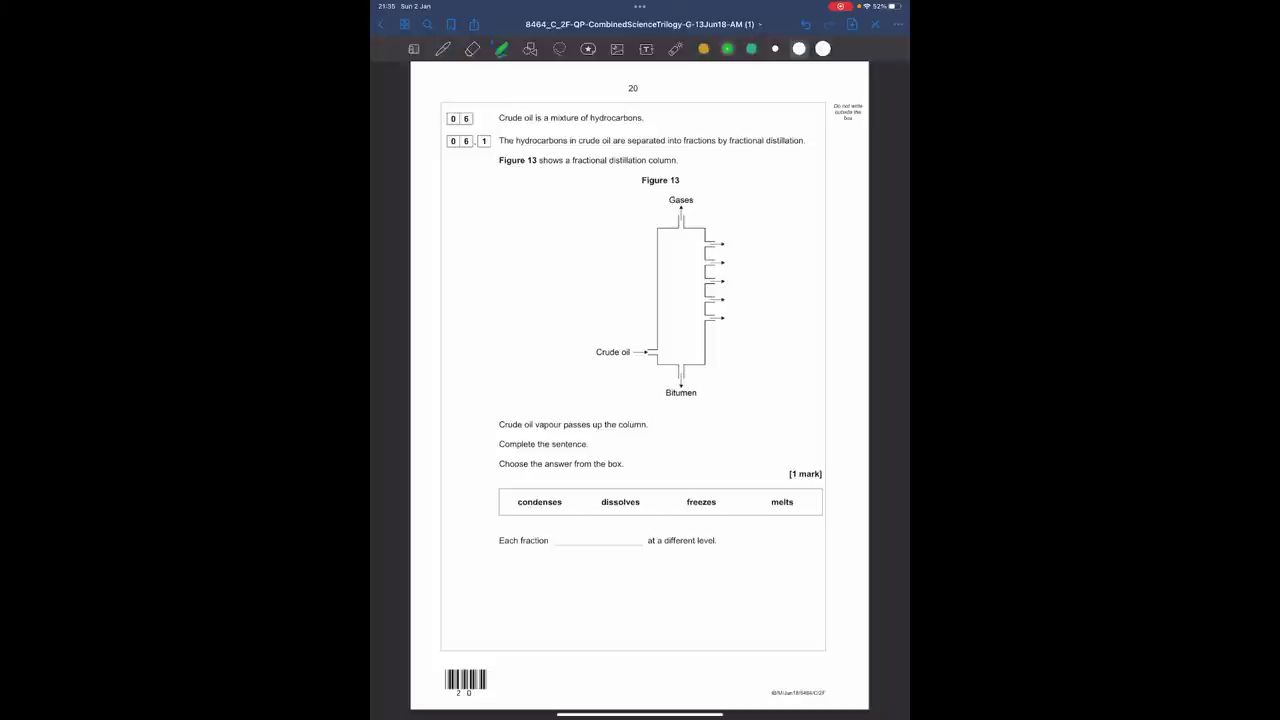
{"action": "left_click_drag", "start_coordinate": [499, 118], "coordinate": [648, 119]}
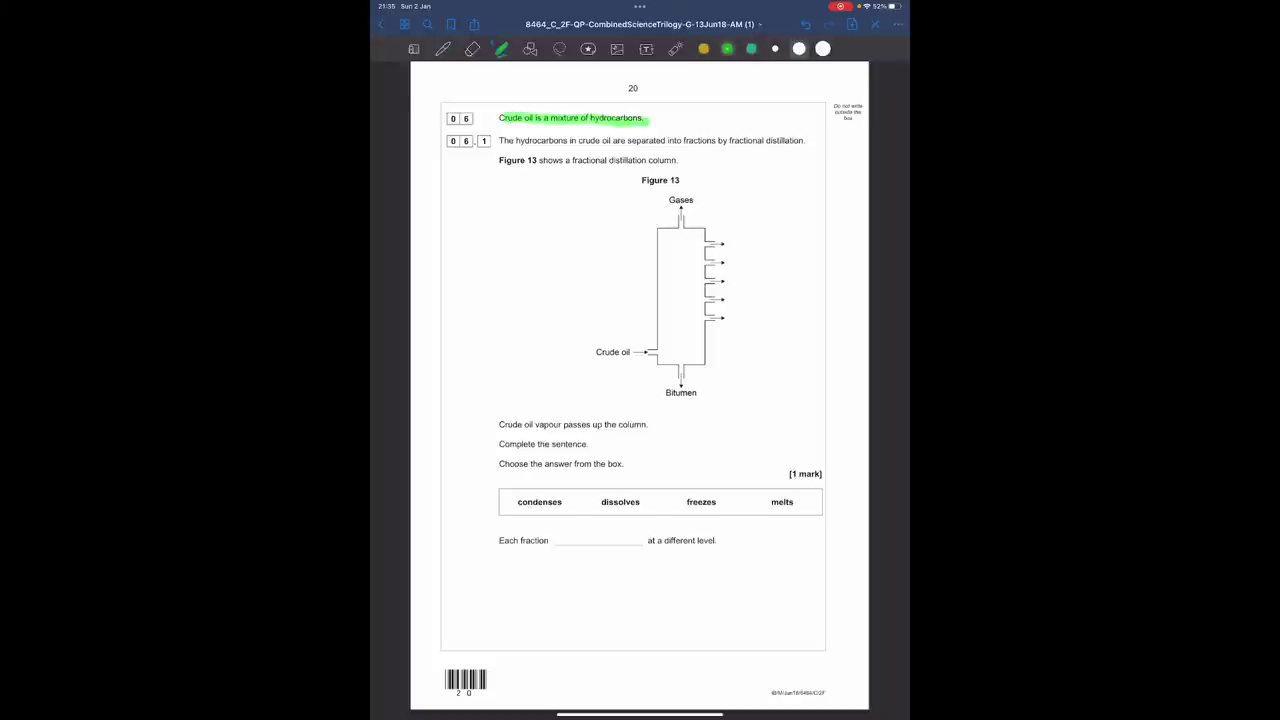
{"action": "left_click_drag", "start_coordinate": [684, 141], "coordinate": [805, 140]}
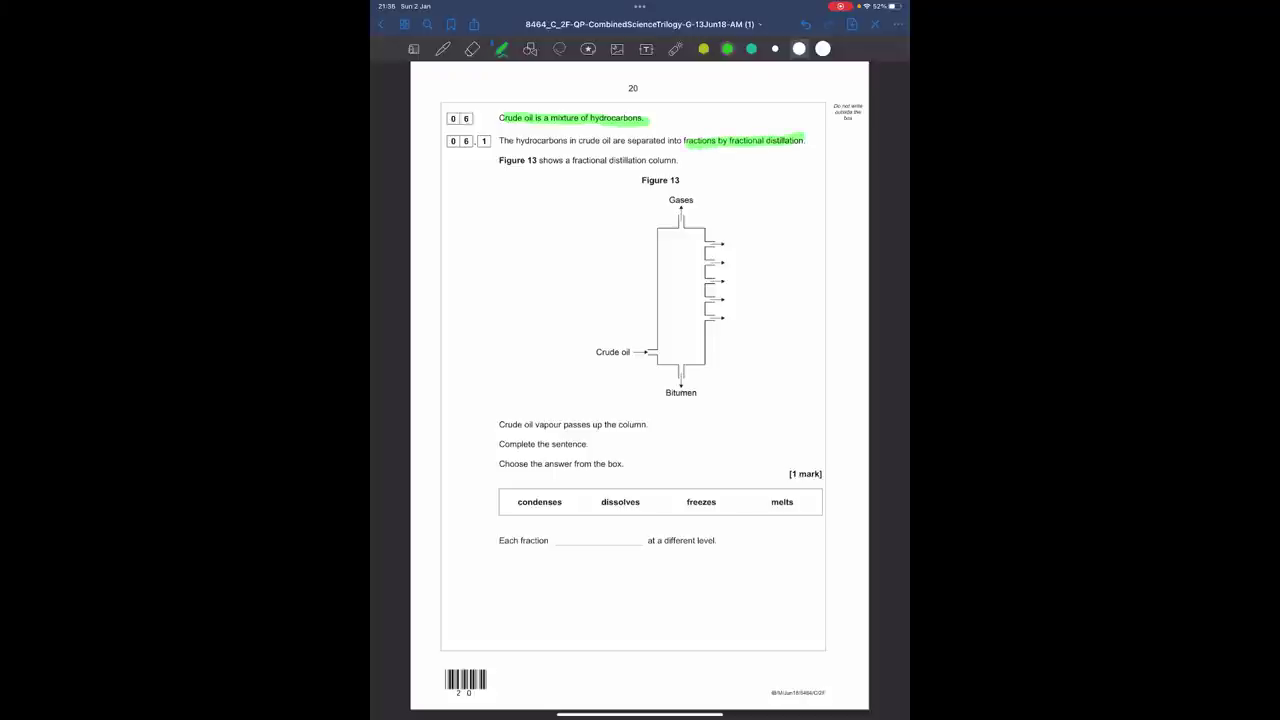
{"action": "left_click", "coordinate": [442, 48]}
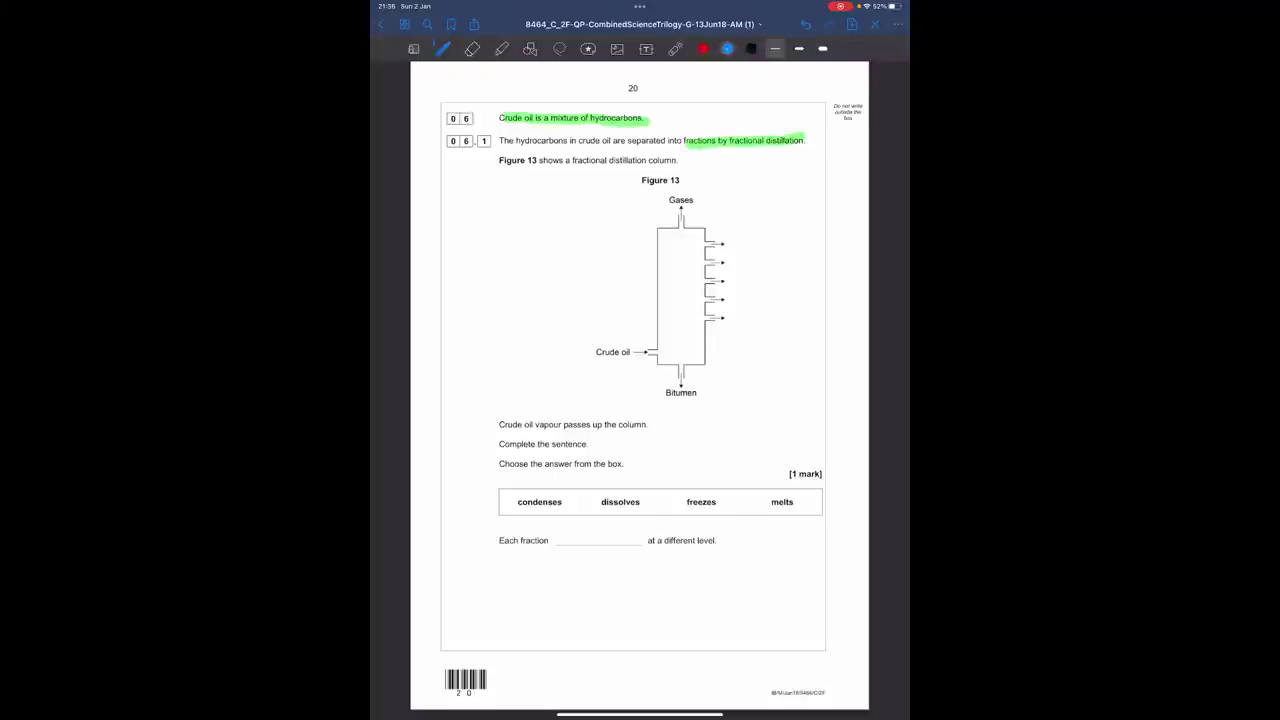
Draw flow arrows at the crude oil inlet, bitumen, gases outlet and side outlets of Figure 13.
{"action": "left_click_drag", "start_coordinate": [658, 349], "coordinate": [660, 359]}
{"action": "left_click_drag", "start_coordinate": [708, 372], "coordinate": [710, 412]}
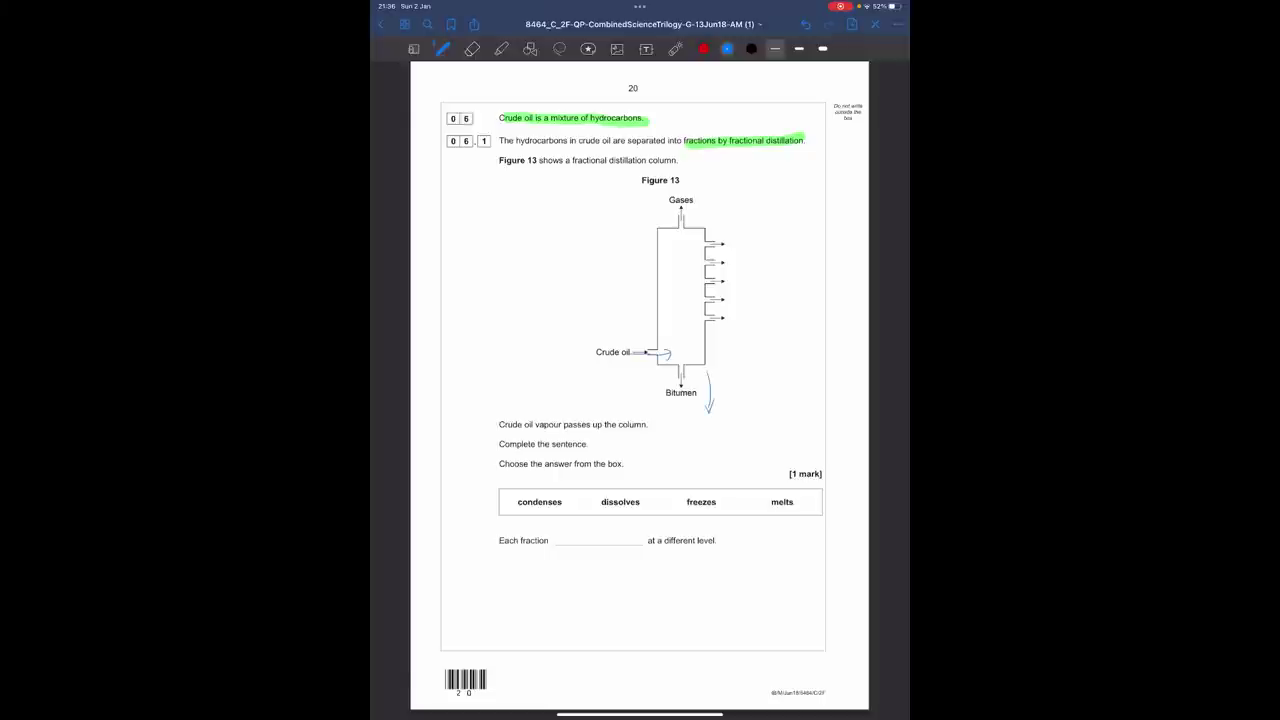
{"action": "left_click_drag", "start_coordinate": [686, 228], "coordinate": [686, 203]}
{"action": "mouse_move", "coordinate": [735, 247]}
{"action": "left_mouse_down"}
{"action": "mouse_move", "coordinate": [757, 245]}
{"action": "mouse_move", "coordinate": [756, 324]}
{"action": "left_mouse_up"}
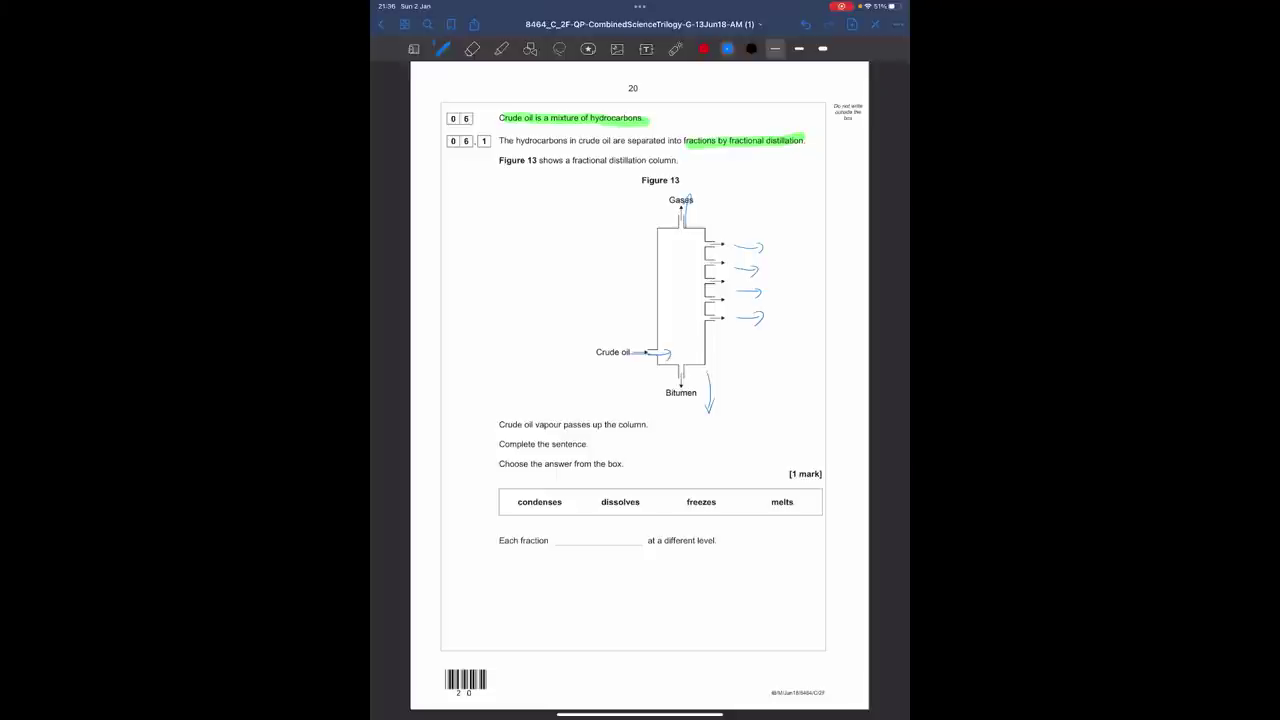
Label the fractions Short, Medium and Longest, and write 'condenses' in the 06.1 blank.
{"action": "mouse_move", "coordinate": [722, 178]}
{"action": "left_mouse_down"}
{"action": "mouse_move", "coordinate": [712, 194]}
{"action": "mouse_move", "coordinate": [753, 180]}
{"action": "left_mouse_up"}
{"action": "left_click_drag", "start_coordinate": [779, 248], "coordinate": [812, 236]}
{"action": "mouse_move", "coordinate": [748, 390]}
{"action": "left_mouse_down"}
{"action": "mouse_move", "coordinate": [762, 404]}
{"action": "mouse_move", "coordinate": [805, 394]}
{"action": "left_mouse_up"}
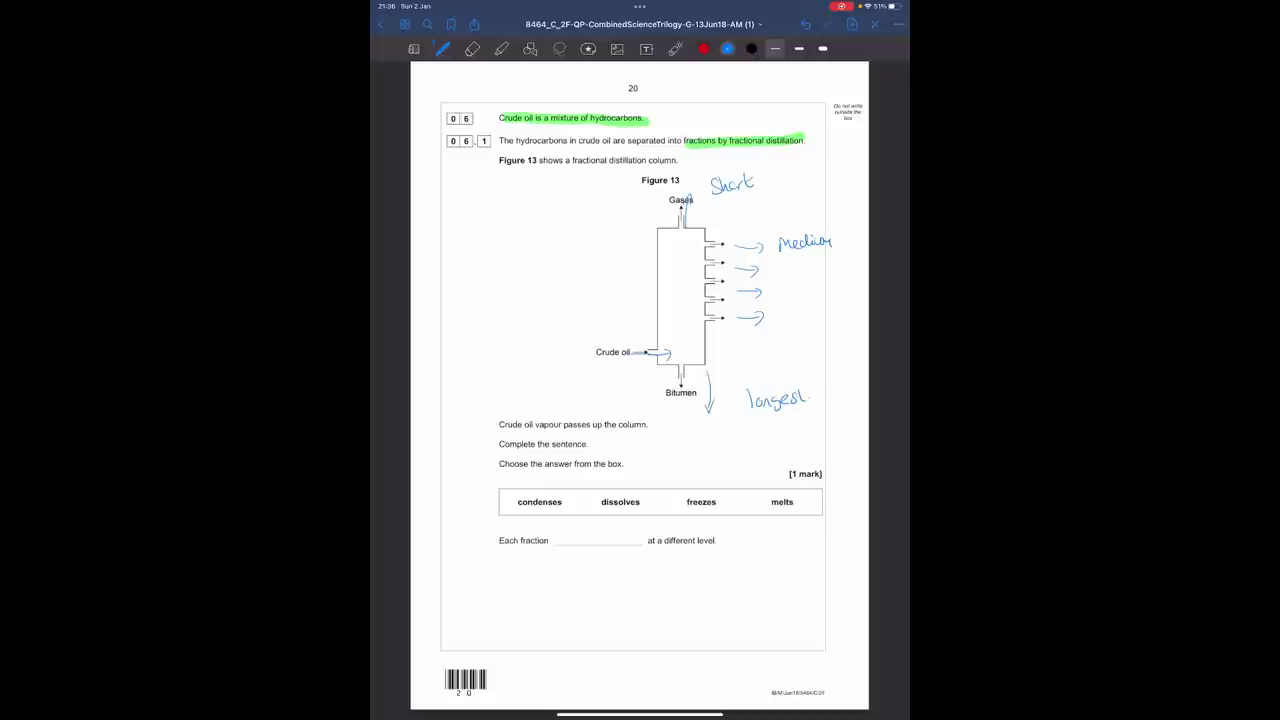
{"action": "mouse_move", "coordinate": [567, 534]}
{"action": "left_mouse_down"}
{"action": "mouse_move", "coordinate": [562, 544]}
{"action": "mouse_move", "coordinate": [632, 540]}
{"action": "left_mouse_up"}
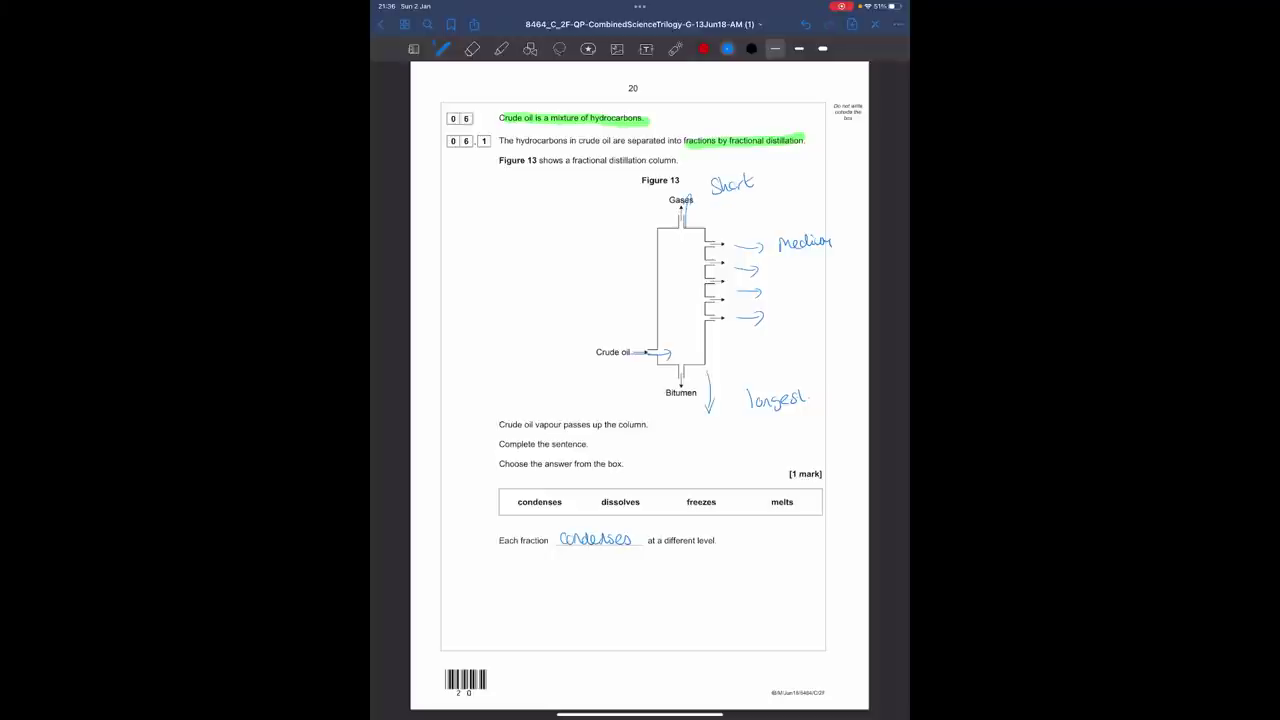
Write and circle 'Boiling Points', then add 'Vapourised' under Crude oil and 'Hotter' at the column base.
{"action": "mouse_move", "coordinate": [466, 256]}
{"action": "left_mouse_down"}
{"action": "mouse_move", "coordinate": [472, 282]}
{"action": "mouse_move", "coordinate": [512, 248]}
{"action": "mouse_move", "coordinate": [546, 252]}
{"action": "mouse_move", "coordinate": [520, 280]}
{"action": "mouse_move", "coordinate": [560, 252]}
{"action": "mouse_move", "coordinate": [570, 260]}
{"action": "left_mouse_up"}
{"action": "mouse_move", "coordinate": [540, 202]}
{"action": "left_mouse_down"}
{"action": "mouse_move", "coordinate": [474, 326]}
{"action": "mouse_move", "coordinate": [542, 201]}
{"action": "left_mouse_up"}
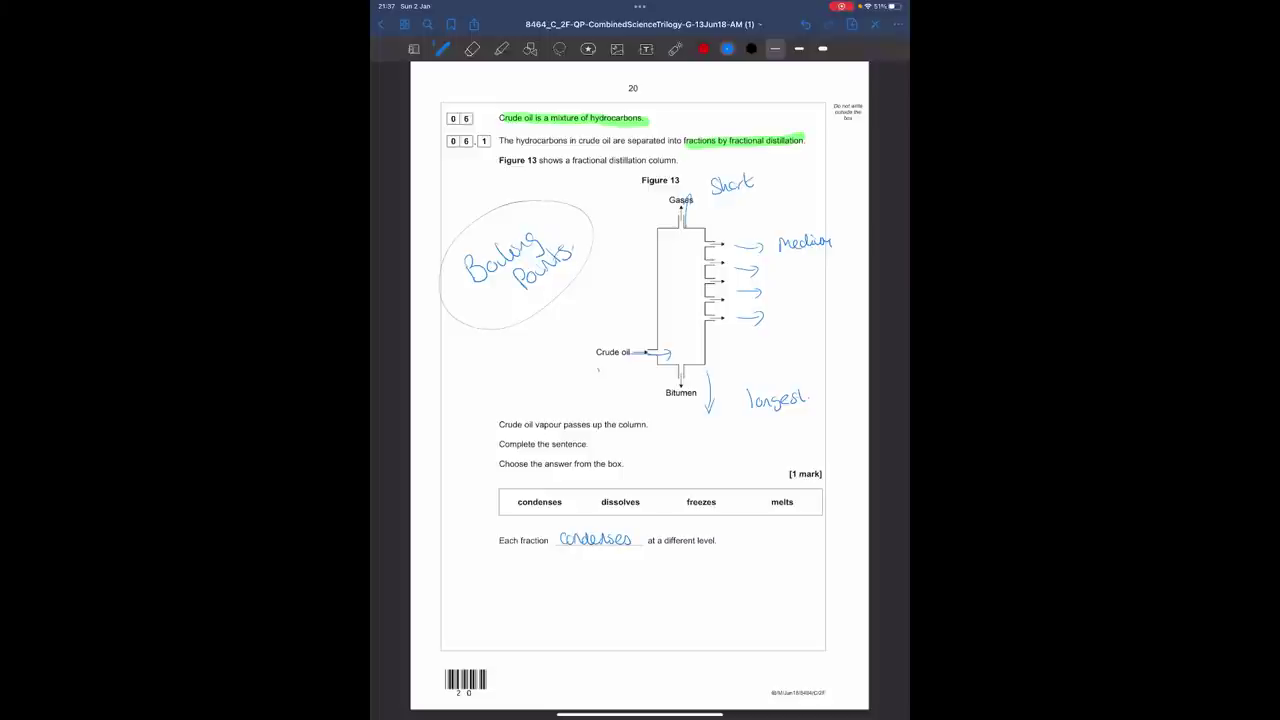
{"action": "mouse_move", "coordinate": [602, 368]}
{"action": "left_mouse_down"}
{"action": "mouse_move", "coordinate": [624, 376]}
{"action": "mouse_move", "coordinate": [668, 350]}
{"action": "left_mouse_up"}
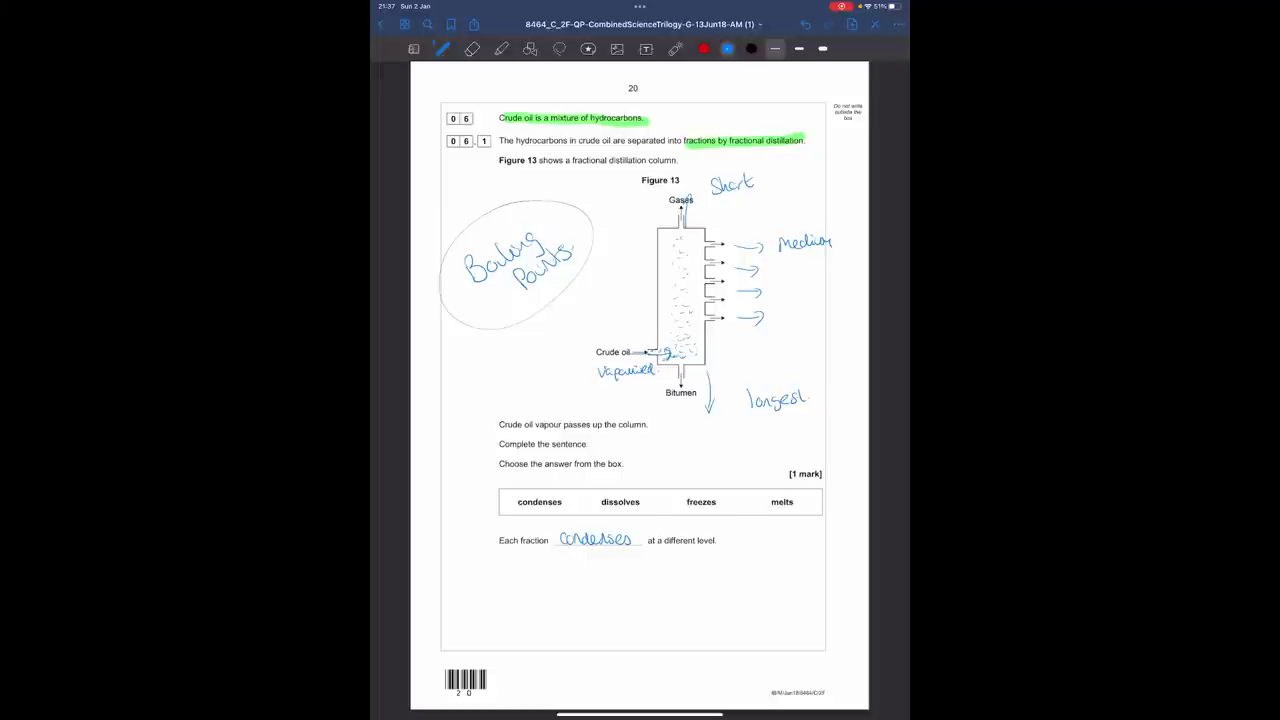
{"action": "mouse_move", "coordinate": [712, 342]}
{"action": "left_mouse_down"}
{"action": "mouse_move", "coordinate": [720, 358]}
{"action": "mouse_move", "coordinate": [748, 350]}
{"action": "mouse_move", "coordinate": [752, 364]}
{"action": "left_mouse_up"}
Finish the blue label under Short and draw a line across the distillation column.
{"action": "mouse_move", "coordinate": [725, 215]}
{"action": "left_mouse_down"}
{"action": "mouse_move", "coordinate": [718, 224]}
{"action": "mouse_move", "coordinate": [745, 208]}
{"action": "left_mouse_up"}
{"action": "left_click_drag", "start_coordinate": [748, 219], "coordinate": [757, 222]}
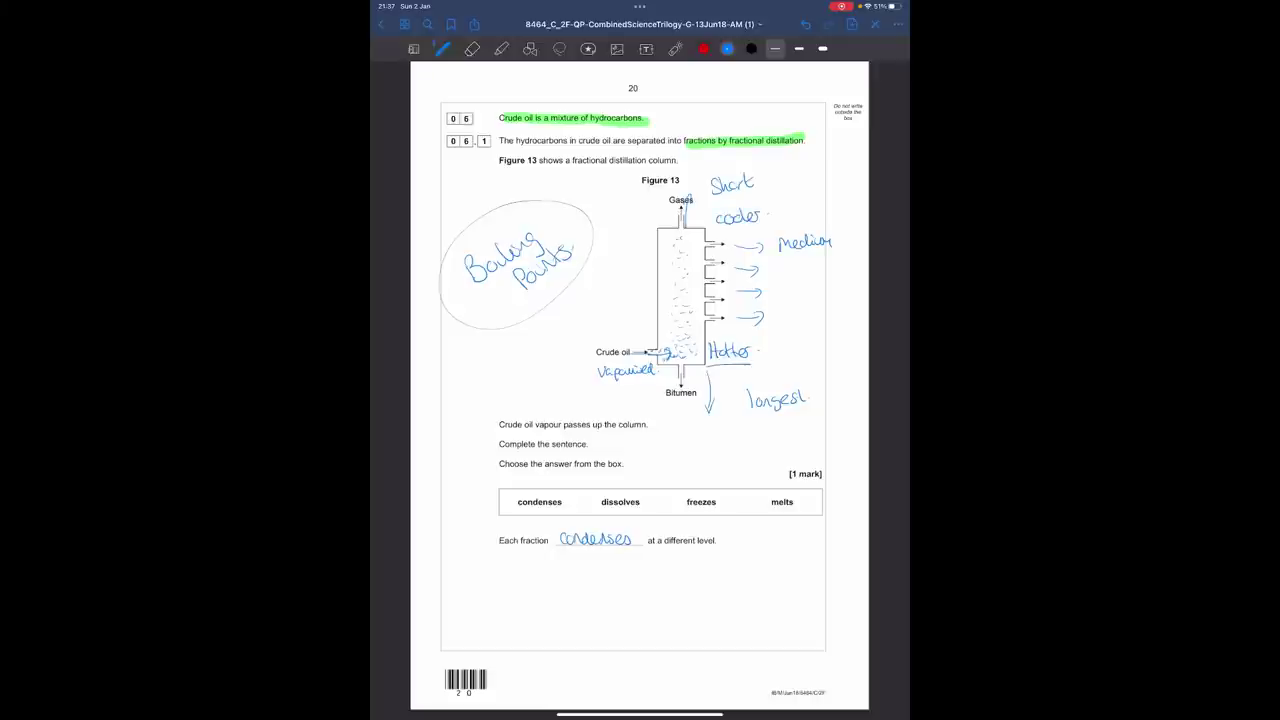
{"action": "mouse_move", "coordinate": [657, 320]}
{"action": "left_mouse_down"}
{"action": "mouse_move", "coordinate": [704, 320]}
{"action": "mouse_move", "coordinate": [656, 306]}
{"action": "mouse_move", "coordinate": [672, 286]}
{"action": "mouse_move", "coordinate": [657, 287]}
{"action": "mouse_move", "coordinate": [668, 249]}
{"action": "left_mouse_up"}
In red, draw condensing arrows at the upper and lower column levels and underline 'condenses'.
{"action": "left_click", "coordinate": [703, 48]}
{"action": "mouse_move", "coordinate": [682, 296]}
{"action": "left_mouse_down"}
{"action": "mouse_move", "coordinate": [708, 300]}
{"action": "mouse_move", "coordinate": [714, 318]}
{"action": "left_mouse_up"}
{"action": "mouse_move", "coordinate": [688, 276]}
{"action": "left_mouse_down"}
{"action": "mouse_move", "coordinate": [714, 284]}
{"action": "mouse_move", "coordinate": [705, 259]}
{"action": "mouse_move", "coordinate": [714, 264]}
{"action": "left_mouse_up"}
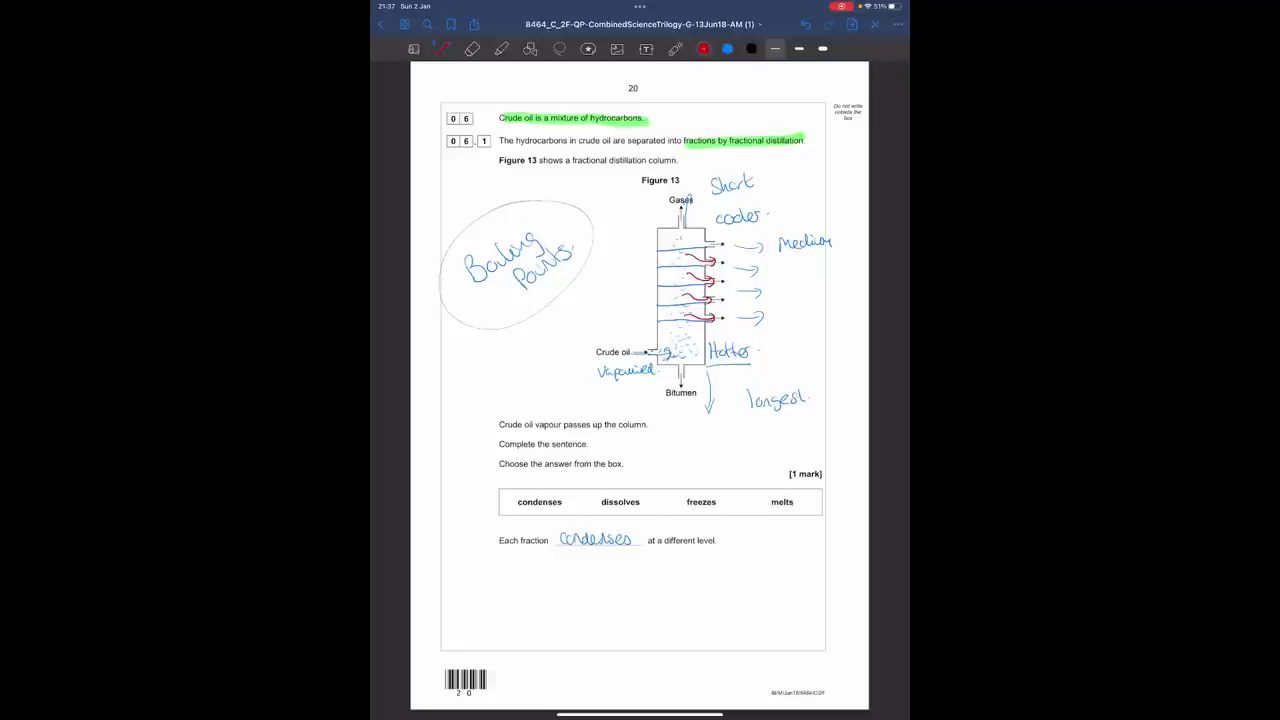
{"action": "mouse_move", "coordinate": [550, 556]}
{"action": "left_mouse_down"}
{"action": "mouse_move", "coordinate": [652, 556]}
{"action": "mouse_move", "coordinate": [590, 588]}
{"action": "mouse_move", "coordinate": [731, 582]}
{"action": "left_mouse_up"}
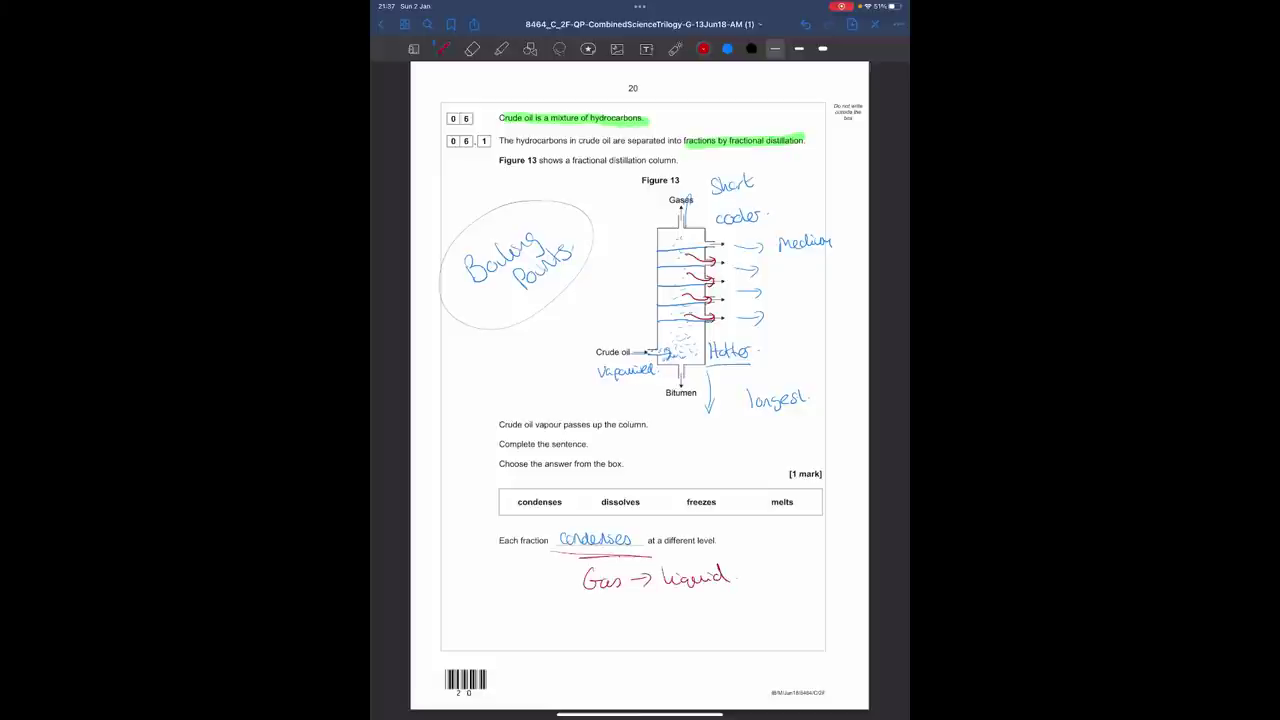
On page 21, tick 'different boiling points', cross out flammability and viscosity, and circle 'separate'.
{"action": "scroll", "coordinate": [640, 385], "scroll_direction": "right", "scroll_amount": 5}
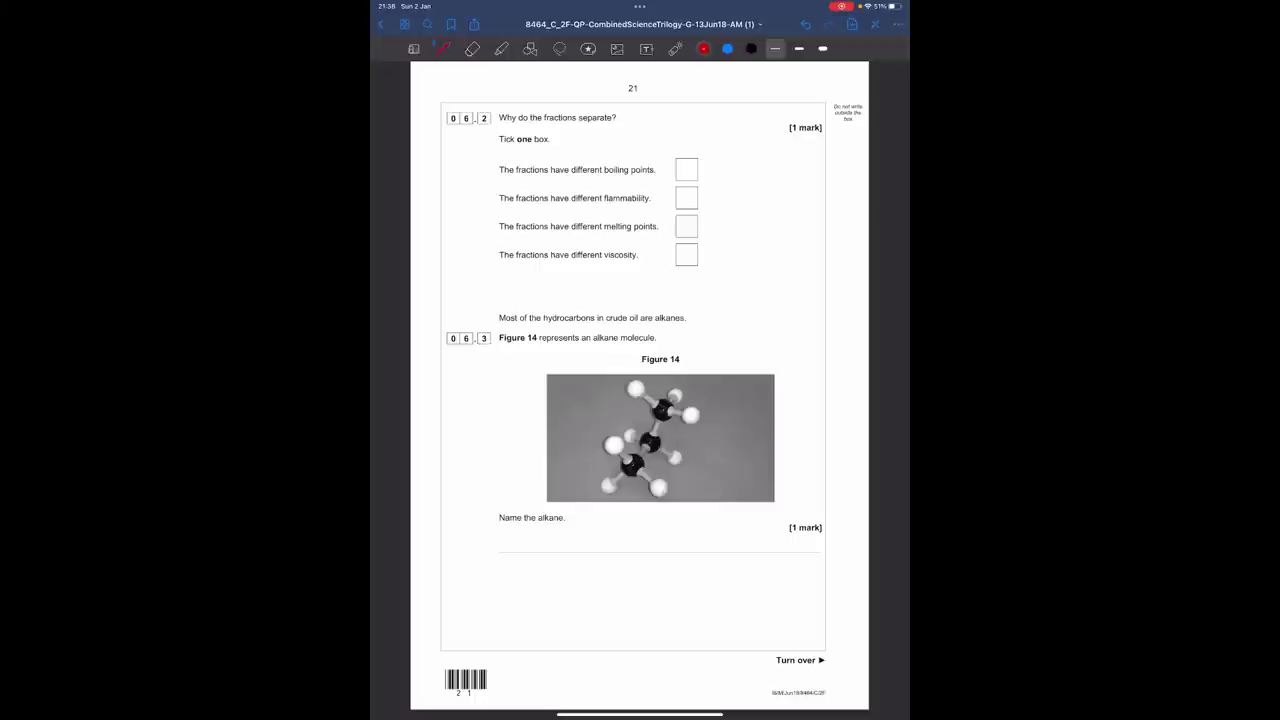
{"action": "left_click_drag", "start_coordinate": [681, 164], "coordinate": [708, 129]}
{"action": "left_click_drag", "start_coordinate": [658, 193], "coordinate": [654, 205]}
{"action": "left_click_drag", "start_coordinate": [645, 251], "coordinate": [651, 264]}
{"action": "mouse_move", "coordinate": [610, 105]}
{"action": "left_mouse_down"}
{"action": "mouse_move", "coordinate": [570, 121]}
{"action": "mouse_move", "coordinate": [606, 104]}
{"action": "left_mouse_up"}
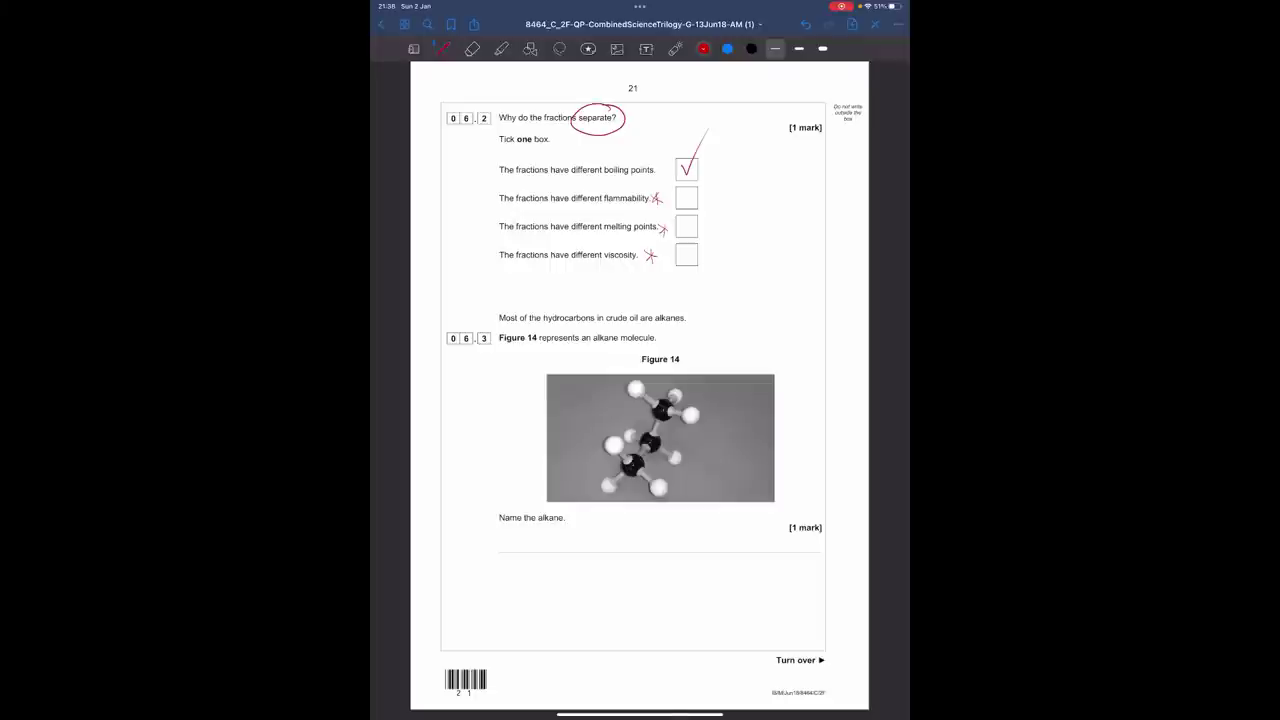
Underline 'alkanes' and answer the Figure 14 alkane as C3H8, 'Propane.'.
{"action": "left_click_drag", "start_coordinate": [652, 327], "coordinate": [684, 324]}
{"action": "mouse_move", "coordinate": [617, 515]}
{"action": "left_mouse_down"}
{"action": "mouse_move", "coordinate": [604, 532]}
{"action": "mouse_move", "coordinate": [652, 532]}
{"action": "left_mouse_up"}
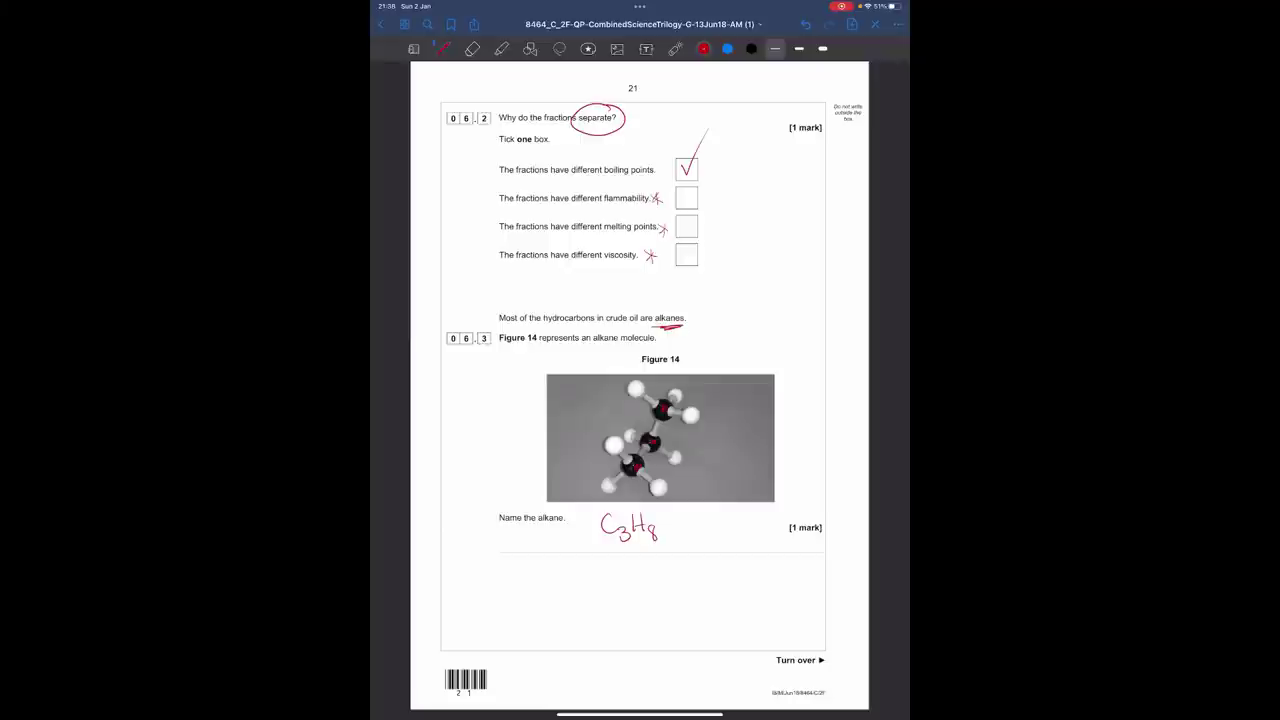
{"action": "mouse_move", "coordinate": [709, 541]}
{"action": "left_mouse_down"}
{"action": "mouse_move", "coordinate": [710, 556]}
{"action": "mouse_move", "coordinate": [731, 542]}
{"action": "left_mouse_up"}
{"action": "left_click_drag", "start_coordinate": [740, 544], "coordinate": [745, 562]}
{"action": "left_click_drag", "start_coordinate": [763, 540], "coordinate": [782, 550]}
{"action": "left_click_drag", "start_coordinate": [784, 546], "coordinate": [795, 550]}
{"action": "left_click", "coordinate": [800, 549]}
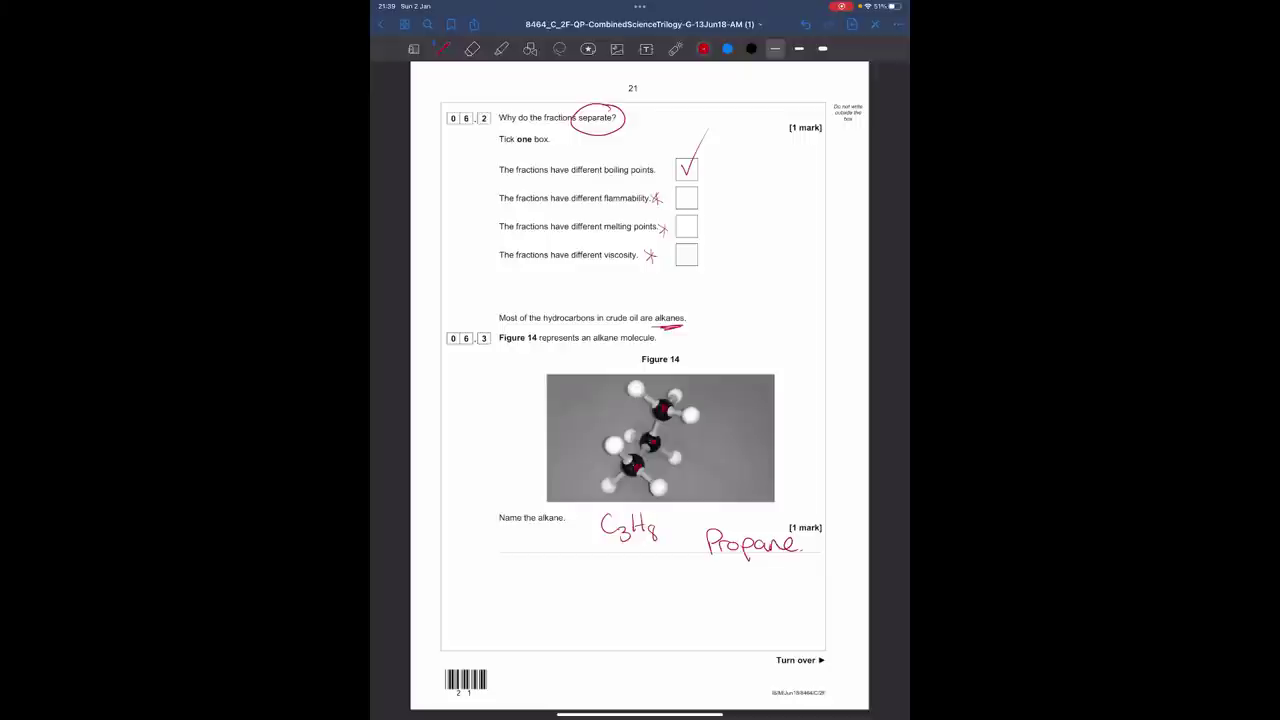
List alkanes by carbon count: 1C Methane, 2C Ethane, 3C Propane, 4C Butane.
{"action": "mouse_move", "coordinate": [473, 558]}
{"action": "left_mouse_down"}
{"action": "mouse_move", "coordinate": [475, 574]}
{"action": "mouse_move", "coordinate": [528, 558]}
{"action": "mouse_move", "coordinate": [546, 572]}
{"action": "mouse_move", "coordinate": [556, 560]}
{"action": "mouse_move", "coordinate": [594, 570]}
{"action": "left_mouse_up"}
{"action": "left_click_drag", "start_coordinate": [473, 584], "coordinate": [496, 597]}
{"action": "left_click_drag", "start_coordinate": [504, 586], "coordinate": [514, 586]}
{"action": "mouse_move", "coordinate": [504, 593]}
{"action": "left_mouse_down"}
{"action": "mouse_move", "coordinate": [590, 590]}
{"action": "mouse_move", "coordinate": [478, 617]}
{"action": "left_mouse_up"}
{"action": "left_click_drag", "start_coordinate": [499, 605], "coordinate": [498, 618]}
{"action": "left_click_drag", "start_coordinate": [514, 609], "coordinate": [603, 612]}
{"action": "mouse_move", "coordinate": [478, 631]}
{"action": "left_mouse_down"}
{"action": "mouse_move", "coordinate": [491, 645]}
{"action": "mouse_move", "coordinate": [534, 634]}
{"action": "left_mouse_up"}
{"action": "mouse_move", "coordinate": [550, 629]}
{"action": "left_mouse_down"}
{"action": "mouse_move", "coordinate": [550, 644]}
{"action": "mouse_move", "coordinate": [583, 630]}
{"action": "mouse_move", "coordinate": [621, 638]}
{"action": "left_mouse_up"}
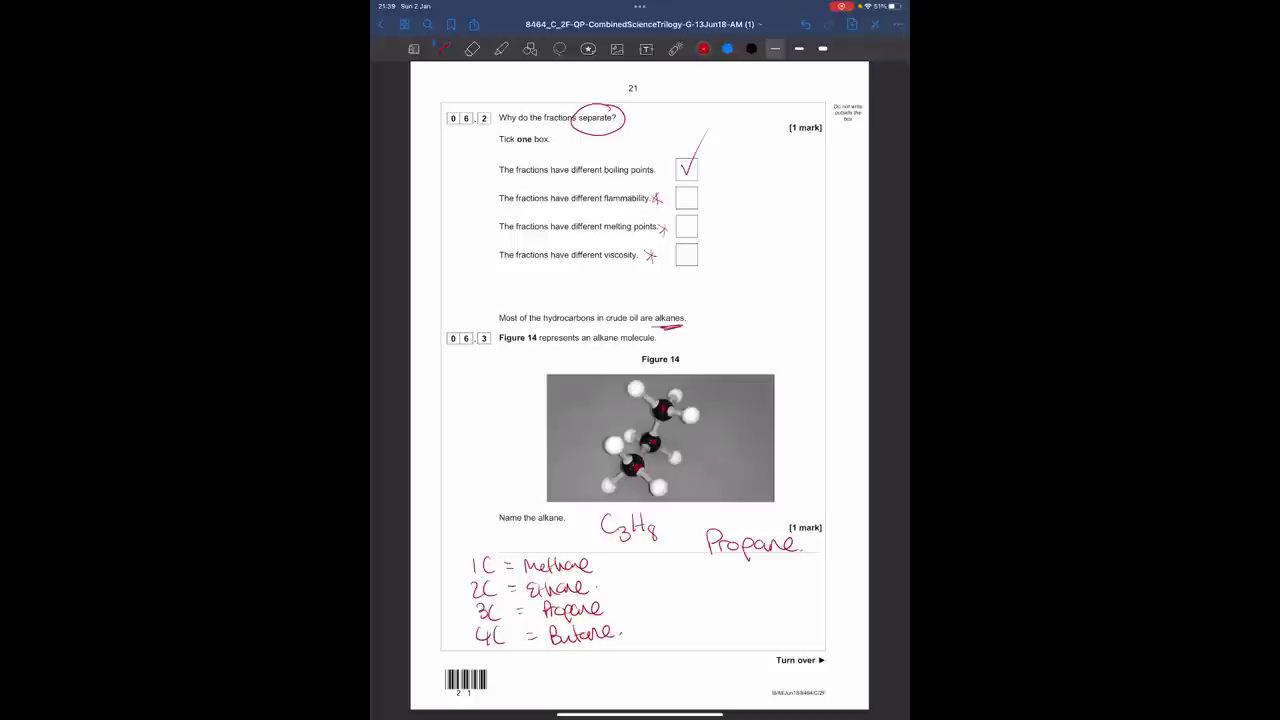
On page 22, sketch methane's structure with a central carbon and hydrogen atoms.
{"action": "scroll", "coordinate": [640, 385], "scroll_direction": "right", "scroll_amount": 5}
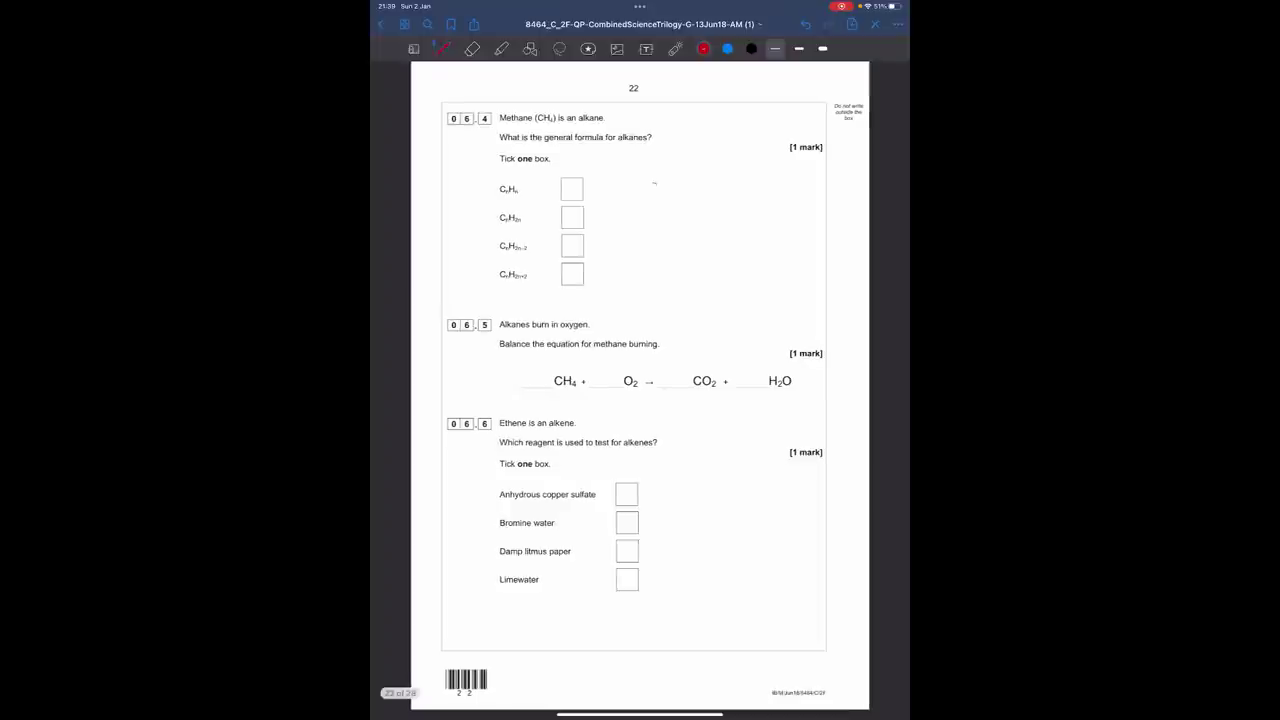
{"action": "left_click_drag", "start_coordinate": [660, 185], "coordinate": [662, 192]}
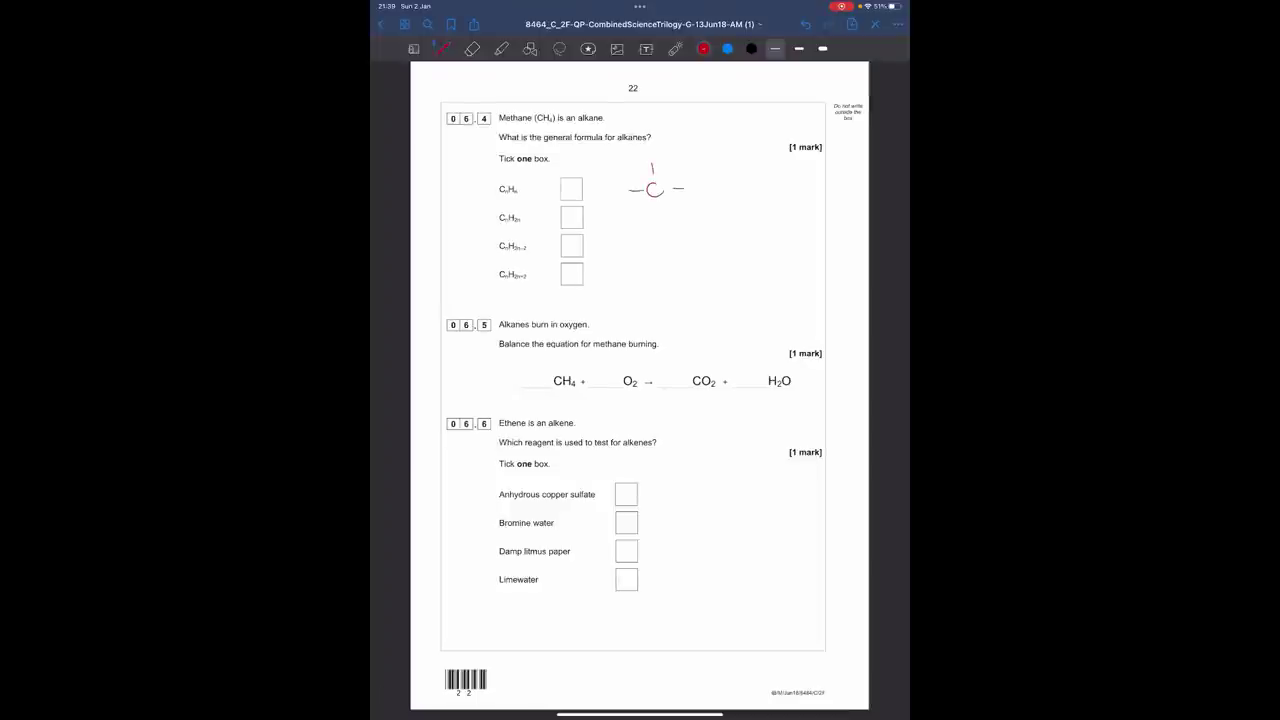
{"action": "left_click_drag", "start_coordinate": [647, 147], "coordinate": [647, 159]}
{"action": "left_click_drag", "start_coordinate": [653, 147], "coordinate": [653, 159]}
{"action": "left_click_drag", "start_coordinate": [647, 153], "coordinate": [653, 153]}
Write the general alkane formula CnH2n+2 beside question 06.4.
{"action": "mouse_move", "coordinate": [734, 155]}
{"action": "left_mouse_down"}
{"action": "mouse_move", "coordinate": [734, 171]}
{"action": "mouse_move", "coordinate": [772, 162]}
{"action": "left_mouse_up"}
{"action": "left_click_drag", "start_coordinate": [772, 152], "coordinate": [772, 170]}
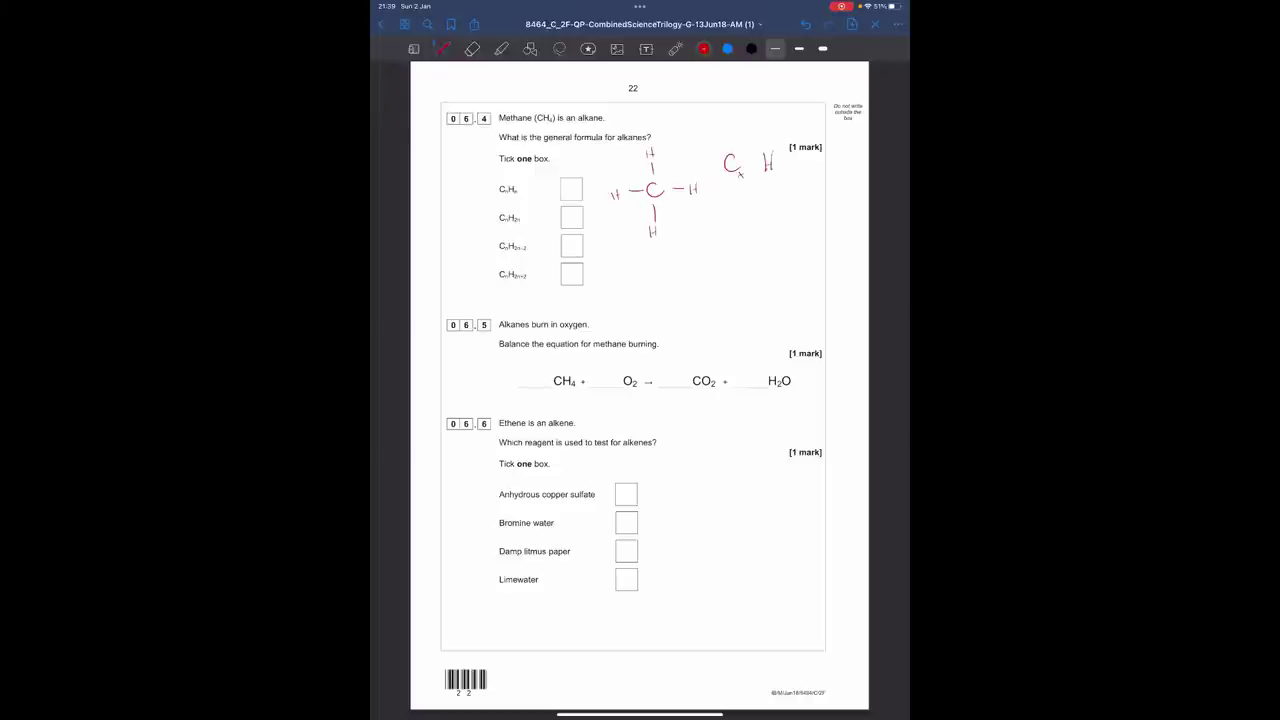
{"action": "left_click_drag", "start_coordinate": [754, 174], "coordinate": [761, 174]}
{"action": "left_click_drag", "start_coordinate": [757, 170], "coordinate": [771, 174]}
Check the formula on methane: 1C gives 1C × 2 + 2 hydrogens.
{"action": "left_click_drag", "start_coordinate": [692, 222], "coordinate": [692, 244]}
{"action": "left_click_drag", "start_coordinate": [716, 227], "coordinate": [716, 242]}
{"action": "mouse_move", "coordinate": [722, 230]}
{"action": "left_mouse_down"}
{"action": "mouse_move", "coordinate": [751, 239]}
{"action": "mouse_move", "coordinate": [764, 228]}
{"action": "left_mouse_up"}
{"action": "left_click_drag", "start_coordinate": [757, 234], "coordinate": [764, 234]}
{"action": "left_click_drag", "start_coordinate": [777, 224], "coordinate": [789, 239]}
{"action": "mouse_move", "coordinate": [722, 251]}
{"action": "left_mouse_down"}
{"action": "mouse_move", "coordinate": [786, 257]}
{"action": "mouse_move", "coordinate": [745, 302]}
{"action": "mouse_move", "coordinate": [772, 309]}
{"action": "left_mouse_up"}
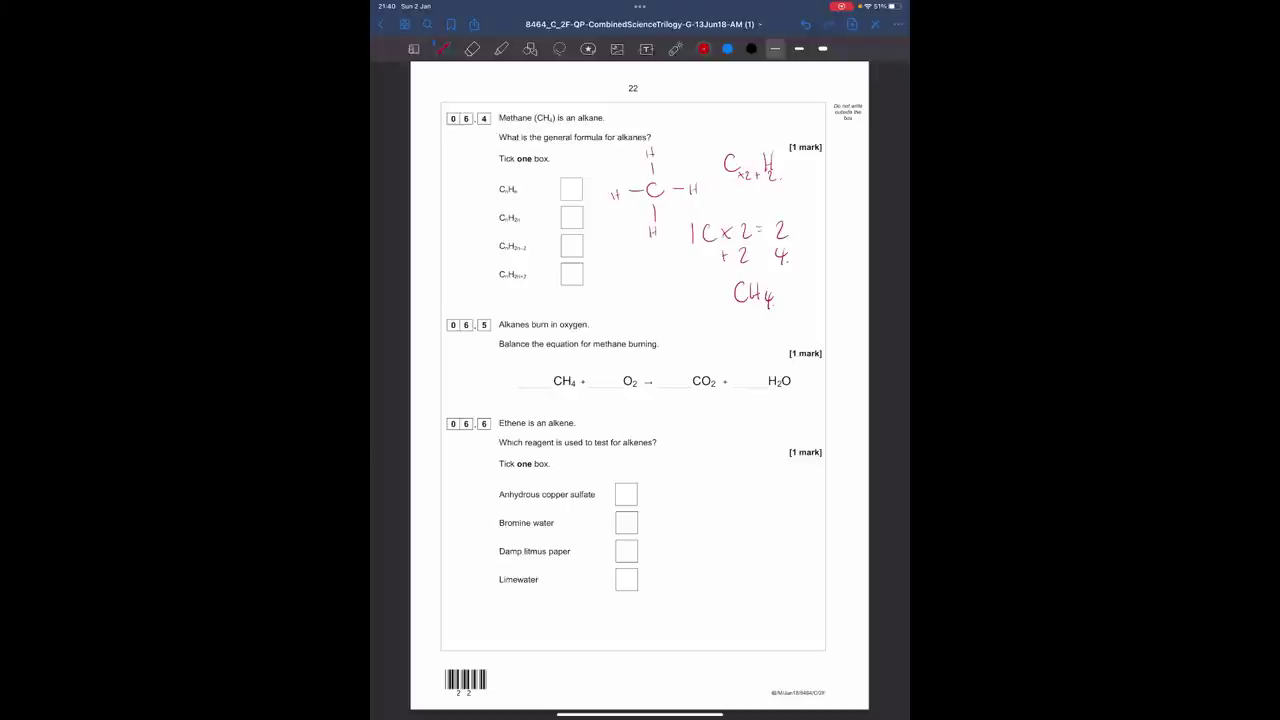
Work the propane example, 3C giving 6 + 2 hydrogens, and tick the CnH2n+2 box.
{"action": "mouse_move", "coordinate": [603, 302]}
{"action": "left_mouse_down"}
{"action": "mouse_move", "coordinate": [606, 318]}
{"action": "mouse_move", "coordinate": [626, 319]}
{"action": "left_mouse_up"}
{"action": "left_click_drag", "start_coordinate": [692, 301], "coordinate": [708, 308]}
{"action": "mouse_move", "coordinate": [710, 302]}
{"action": "left_mouse_down"}
{"action": "mouse_move", "coordinate": [720, 314]}
{"action": "mouse_move", "coordinate": [681, 336]}
{"action": "mouse_move", "coordinate": [708, 343]}
{"action": "mouse_move", "coordinate": [680, 352]}
{"action": "mouse_move", "coordinate": [726, 322]}
{"action": "left_mouse_up"}
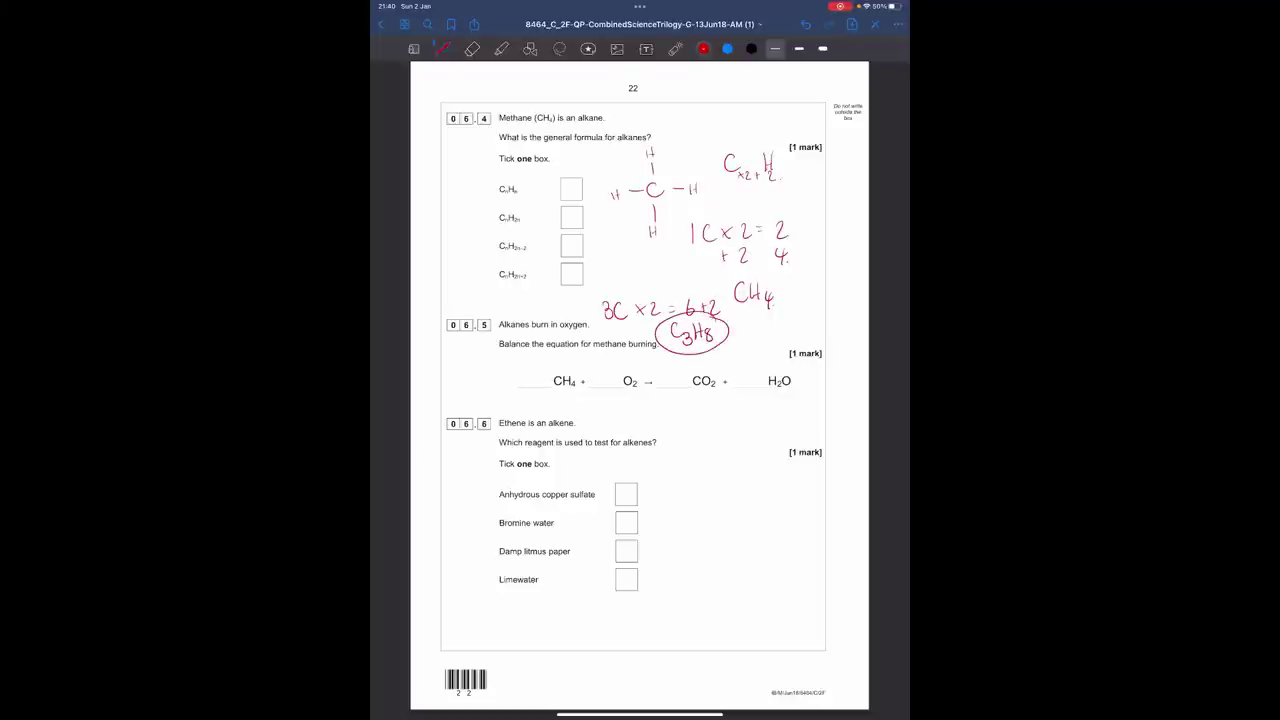
{"action": "left_click_drag", "start_coordinate": [566, 272], "coordinate": [598, 252]}
Erase the propane working and CH4, then return to the red pen.
{"action": "left_click", "coordinate": [472, 48]}
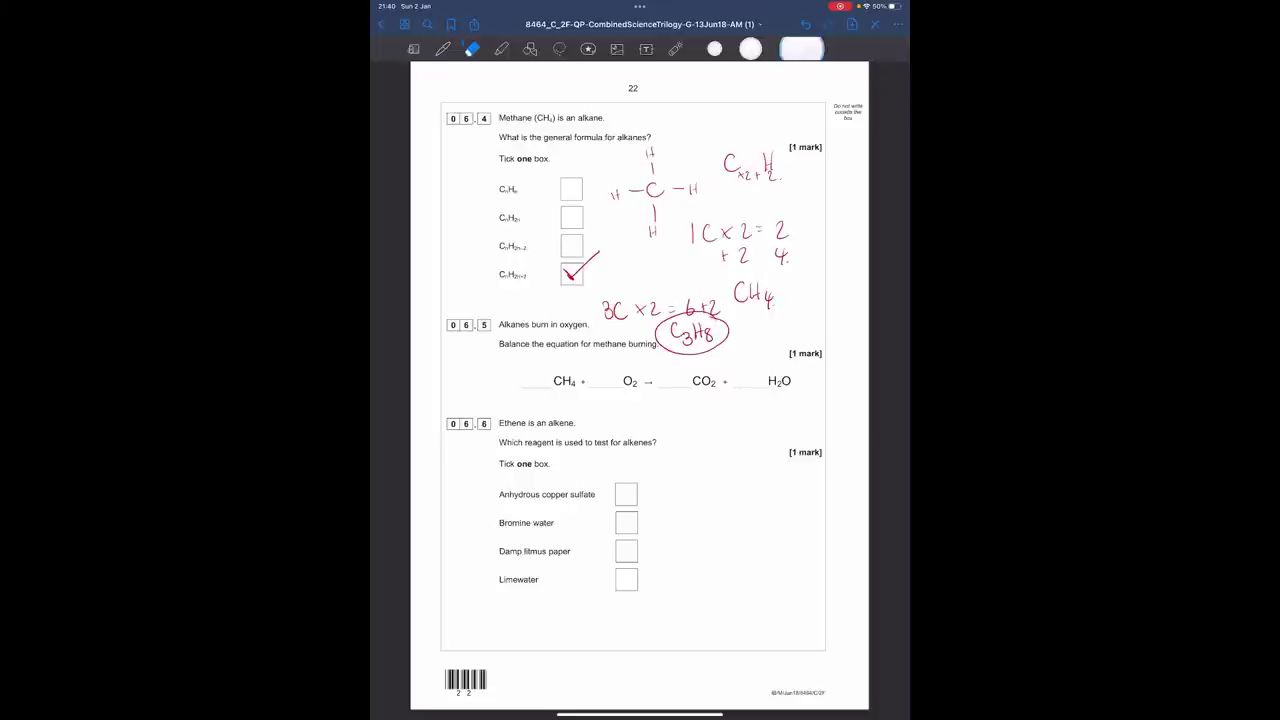
{"action": "mouse_move", "coordinate": [690, 345]}
{"action": "left_mouse_down"}
{"action": "mouse_move", "coordinate": [700, 330]}
{"action": "mouse_move", "coordinate": [609, 334]}
{"action": "mouse_move", "coordinate": [752, 293]}
{"action": "left_mouse_up"}
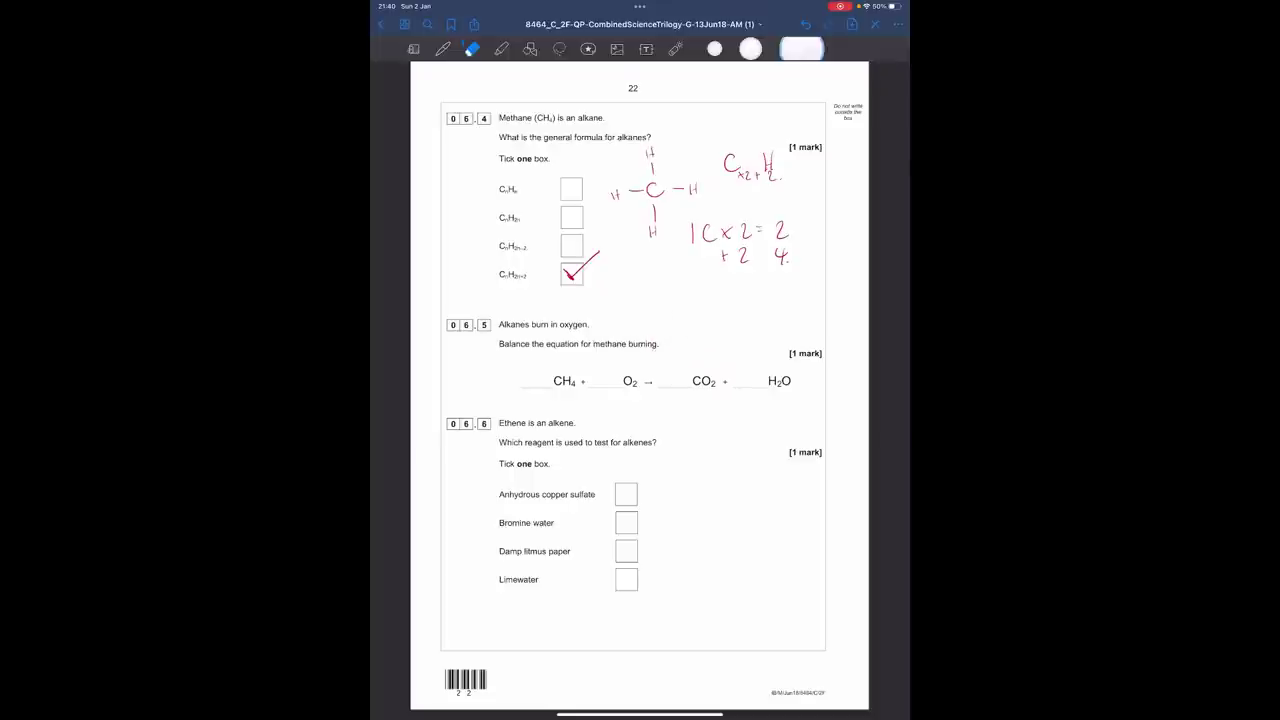
{"action": "left_click", "coordinate": [443, 48]}
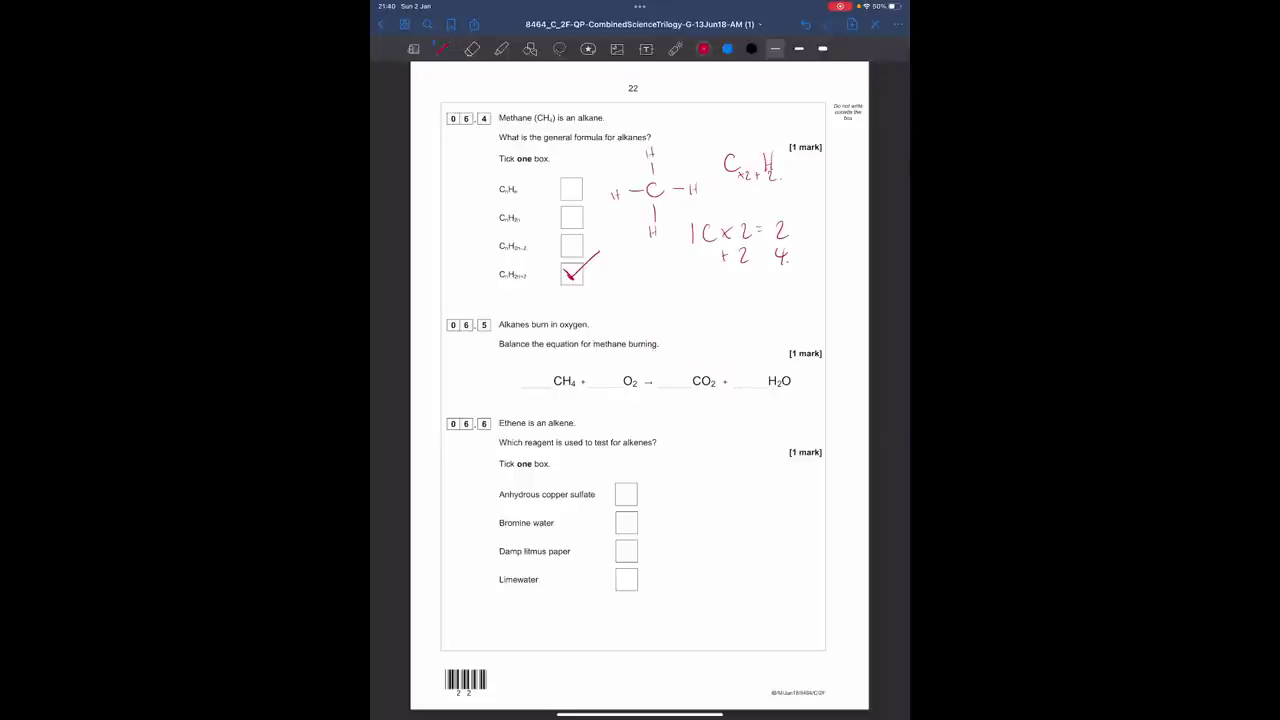
Split the methane equation into sides and tally carbon, hydrogen and oxygen atoms under each.
{"action": "left_click_drag", "start_coordinate": [646, 358], "coordinate": [648, 418]}
{"action": "left_click_drag", "start_coordinate": [578, 354], "coordinate": [578, 363]}
{"action": "left_click_drag", "start_coordinate": [705, 351], "coordinate": [705, 362]}
{"action": "left_click_drag", "start_coordinate": [721, 353], "coordinate": [718, 363]}
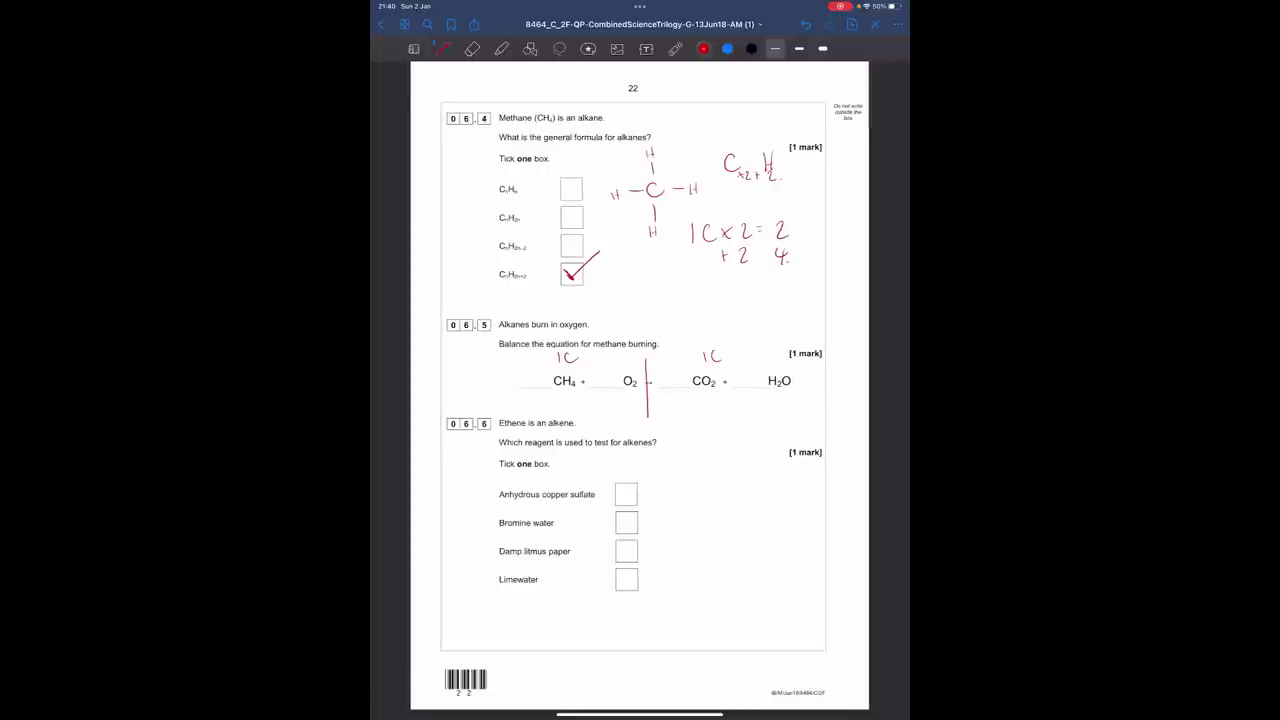
{"action": "left_click_drag", "start_coordinate": [558, 392], "coordinate": [563, 396]}
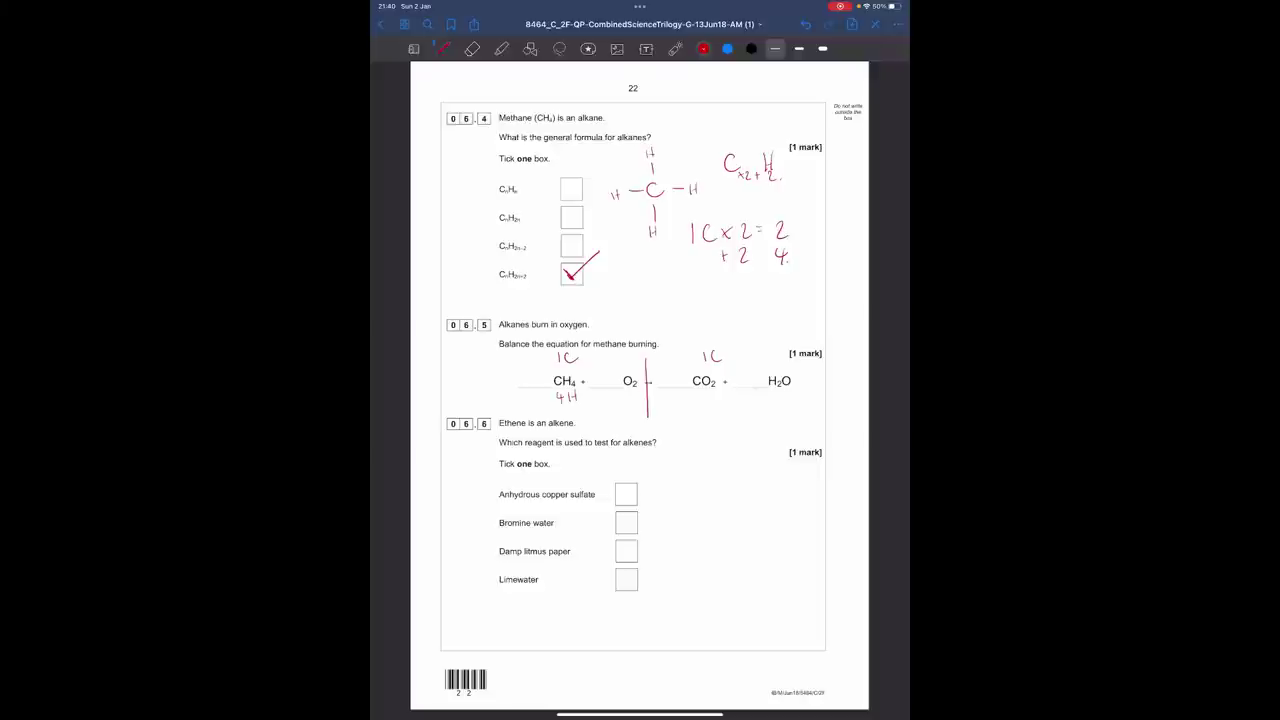
{"action": "left_click_drag", "start_coordinate": [704, 396], "coordinate": [710, 405]}
{"action": "left_click_drag", "start_coordinate": [559, 406], "coordinate": [571, 404]}
{"action": "left_click_drag", "start_coordinate": [721, 409], "coordinate": [720, 410]}
Put coefficient 2 in front of H2O and correct the product oxygen count to 4.
{"action": "left_click_drag", "start_coordinate": [786, 400], "coordinate": [797, 410]}
{"action": "left_click_drag", "start_coordinate": [751, 371], "coordinate": [767, 387]}
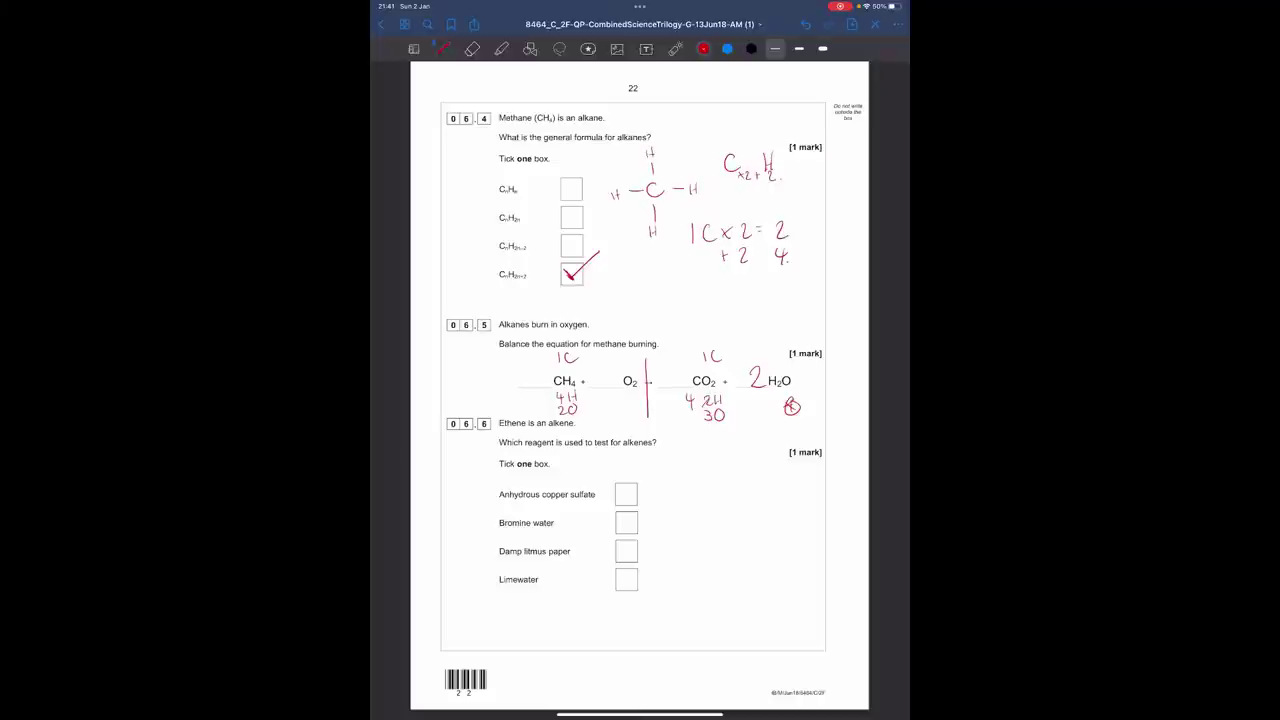
{"action": "left_click_drag", "start_coordinate": [767, 369], "coordinate": [788, 371]}
{"action": "left_click_drag", "start_coordinate": [714, 408], "coordinate": [698, 419]}
{"action": "left_click_drag", "start_coordinate": [695, 412], "coordinate": [695, 428]}
Tick the matching carbon and hydrogen counts, underline the 4 oxygens, and write 2 before O2.
{"action": "left_click_drag", "start_coordinate": [733, 346], "coordinate": [754, 327]}
{"action": "left_click_drag", "start_coordinate": [731, 391], "coordinate": [746, 382]}
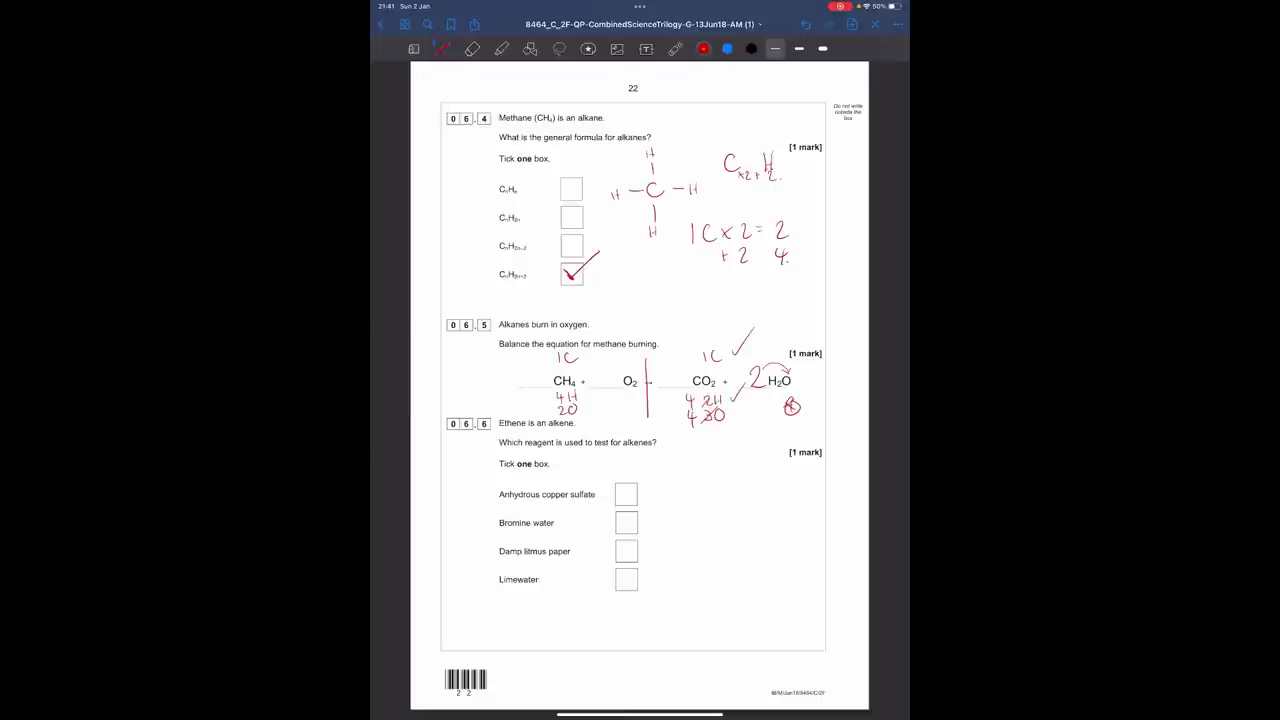
{"action": "left_click_drag", "start_coordinate": [688, 431], "coordinate": [704, 430]}
{"action": "left_click_drag", "start_coordinate": [610, 371], "coordinate": [612, 387]}
Underline 'reagent', tick Bromine water noting orange turns colourless, and cross out anhydrous copper sulfate.
{"action": "left_click_drag", "start_coordinate": [528, 448], "coordinate": [656, 449]}
{"action": "left_click_drag", "start_coordinate": [627, 528], "coordinate": [656, 487]}
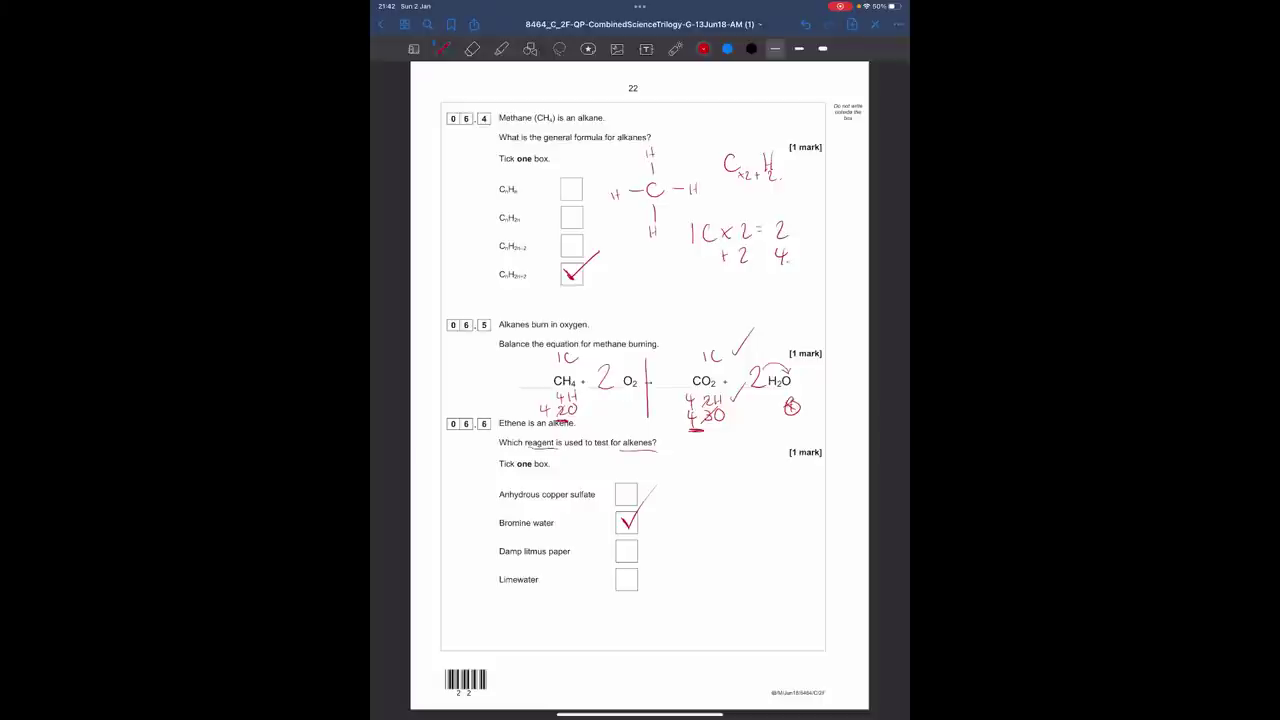
{"action": "mouse_move", "coordinate": [676, 494]}
{"action": "left_mouse_down"}
{"action": "mouse_move", "coordinate": [815, 494]}
{"action": "mouse_move", "coordinate": [780, 510]}
{"action": "mouse_move", "coordinate": [768, 538]}
{"action": "mouse_move", "coordinate": [818, 535]}
{"action": "left_mouse_up"}
{"action": "left_click", "coordinate": [626, 494]}
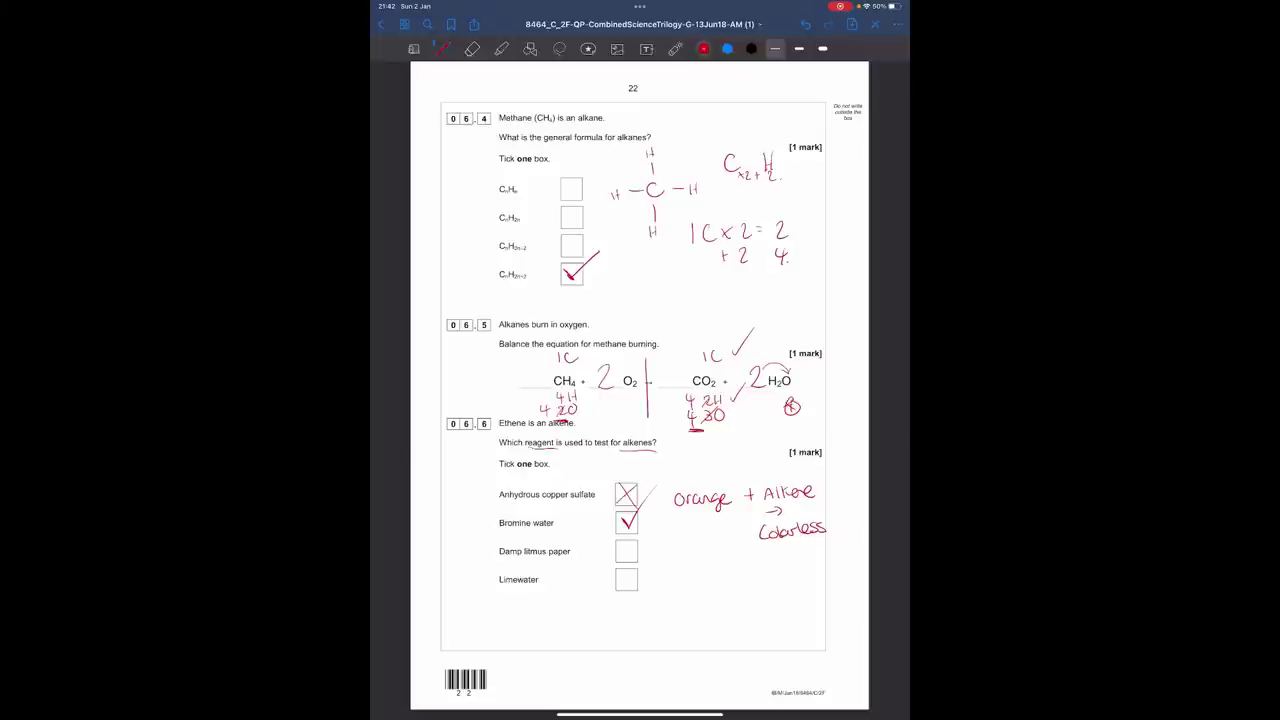
Note that damp litmus tests for ammonia or chlorine and limewater tests for CO2.
{"action": "left_click_drag", "start_coordinate": [629, 551], "coordinate": [709, 553]}
{"action": "mouse_move", "coordinate": [675, 560]}
{"action": "left_mouse_down"}
{"action": "mouse_move", "coordinate": [716, 566]}
{"action": "mouse_move", "coordinate": [666, 595]}
{"action": "left_mouse_up"}
{"action": "left_click_drag", "start_coordinate": [677, 582], "coordinate": [688, 602]}
Highlight 'Table 6', the 10 000 bags figure and the burning method heading in green.
{"action": "mouse_move", "coordinate": [566, 508]}
{"action": "left_mouse_down"}
{"action": "mouse_move", "coordinate": [583, 520]}
{"action": "mouse_move", "coordinate": [560, 509]}
{"action": "left_mouse_up"}
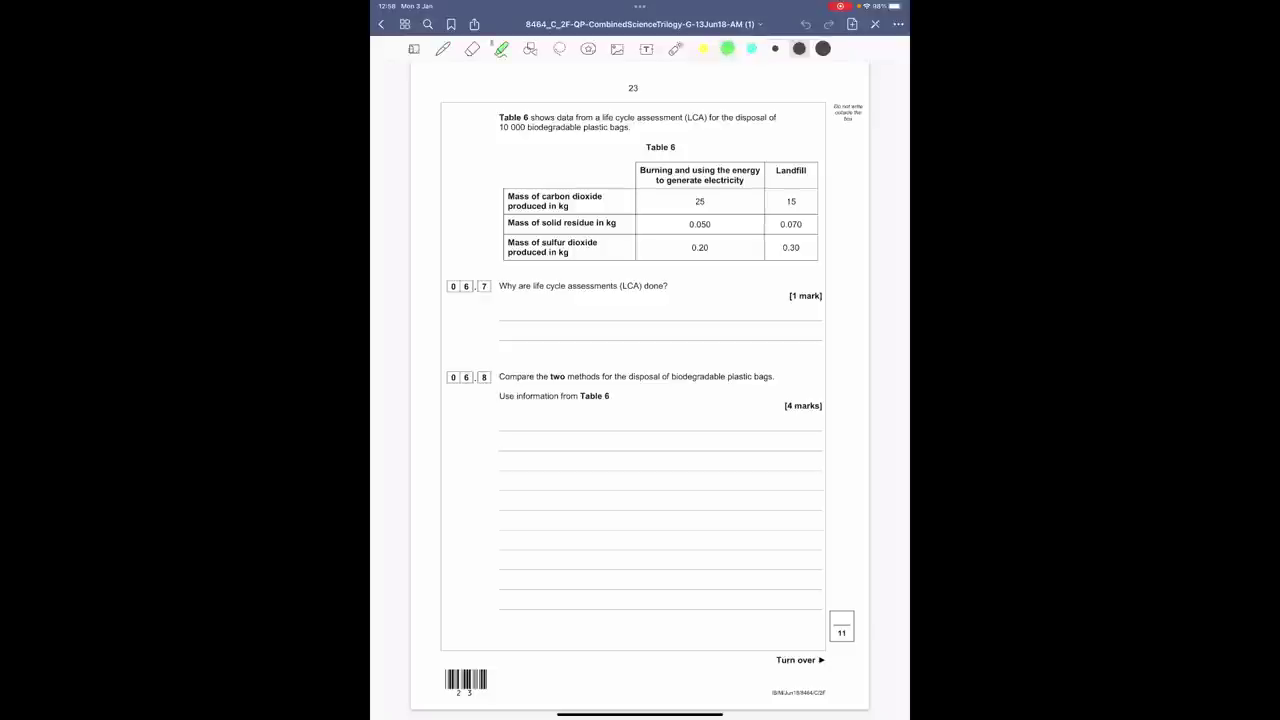
{"action": "left_click_drag", "start_coordinate": [500, 117], "coordinate": [706, 117]}
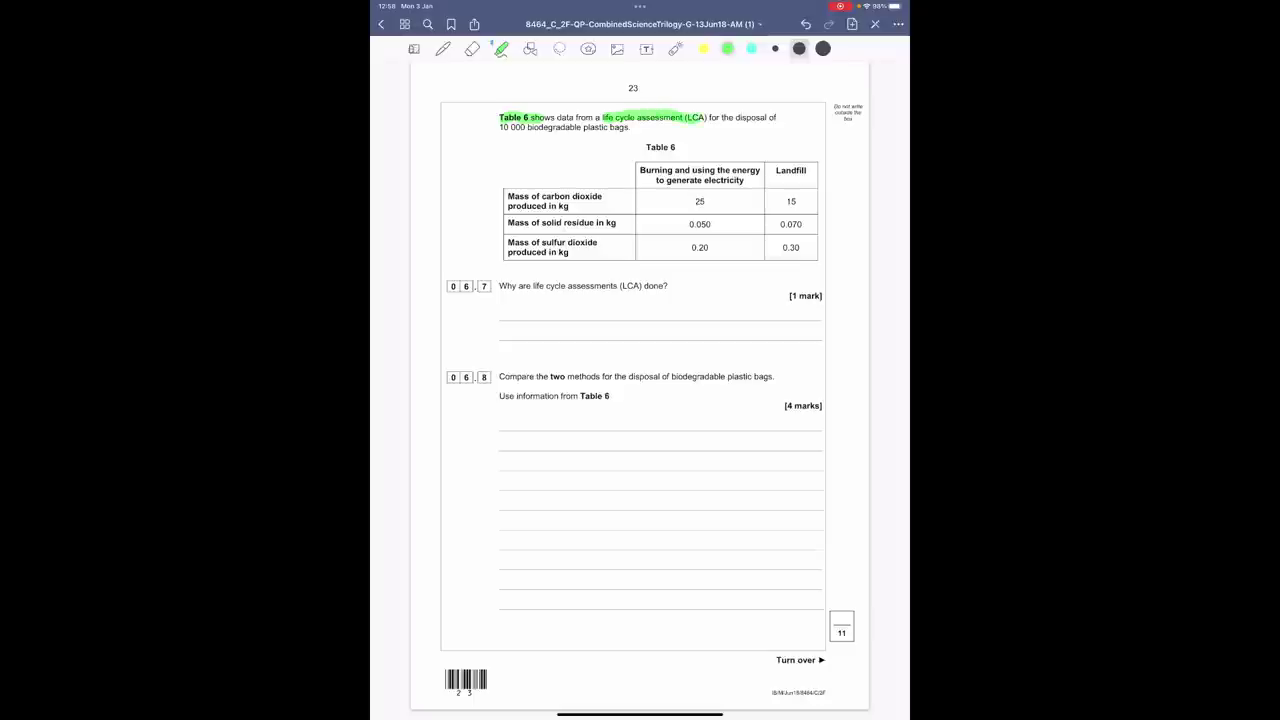
{"action": "left_click_drag", "start_coordinate": [496, 127], "coordinate": [531, 127]}
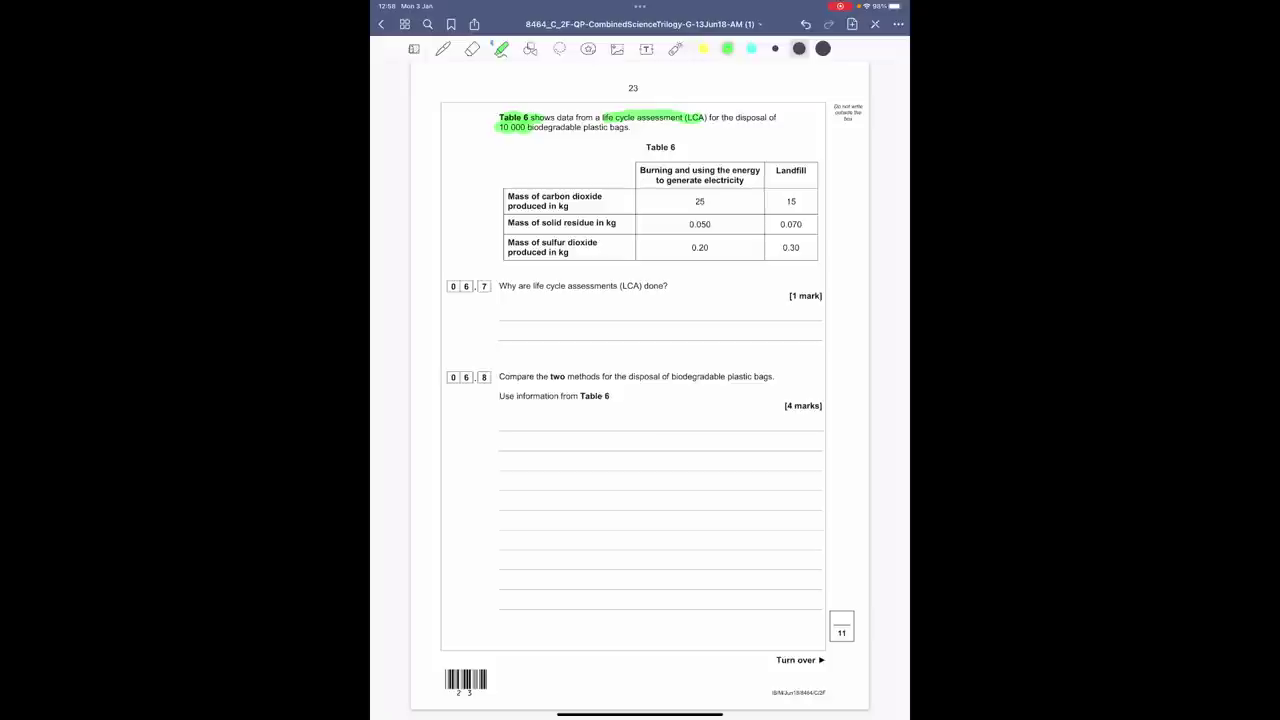
{"action": "left_click_drag", "start_coordinate": [658, 182], "coordinate": [814, 168]}
In yellow, highlight the carbon dioxide, solid residue and sulfur dioxide row labels.
{"action": "left_click", "coordinate": [704, 48]}
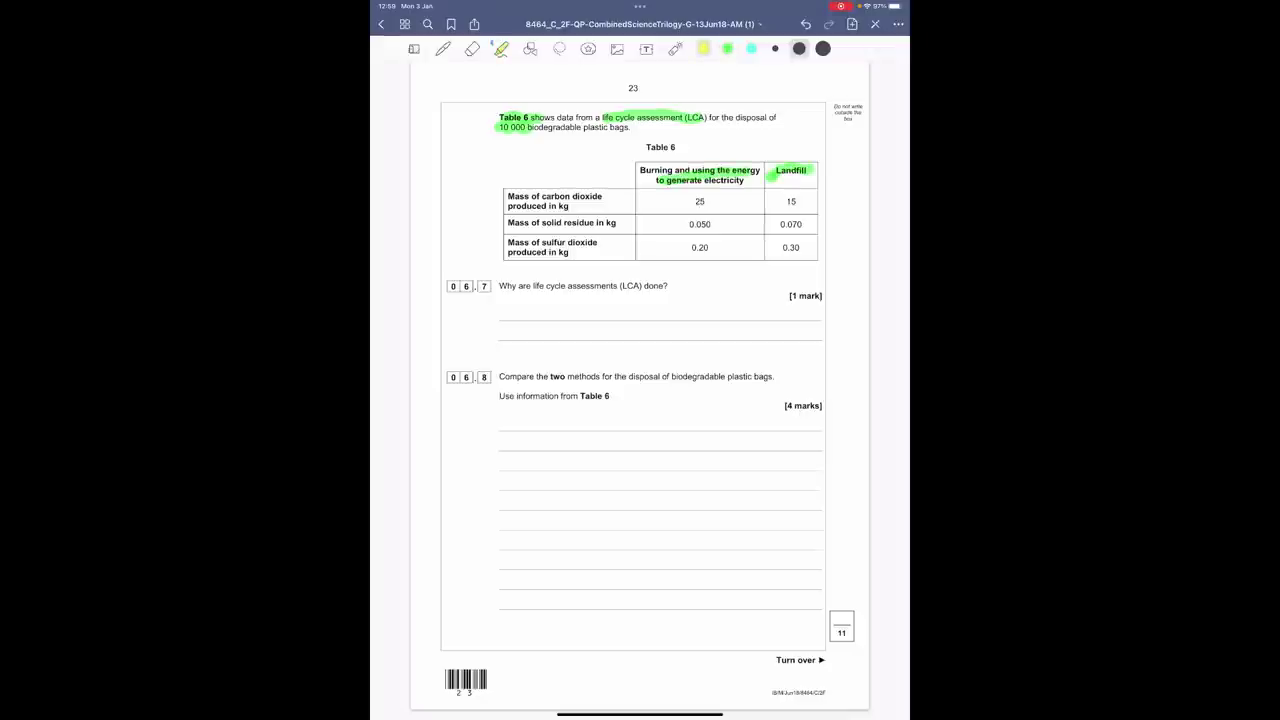
{"action": "left_click_drag", "start_coordinate": [508, 199], "coordinate": [602, 199]}
{"action": "mouse_move", "coordinate": [508, 207]}
{"action": "left_mouse_down"}
{"action": "mouse_move", "coordinate": [556, 207]}
{"action": "mouse_move", "coordinate": [528, 223]}
{"action": "mouse_move", "coordinate": [626, 223]}
{"action": "left_mouse_up"}
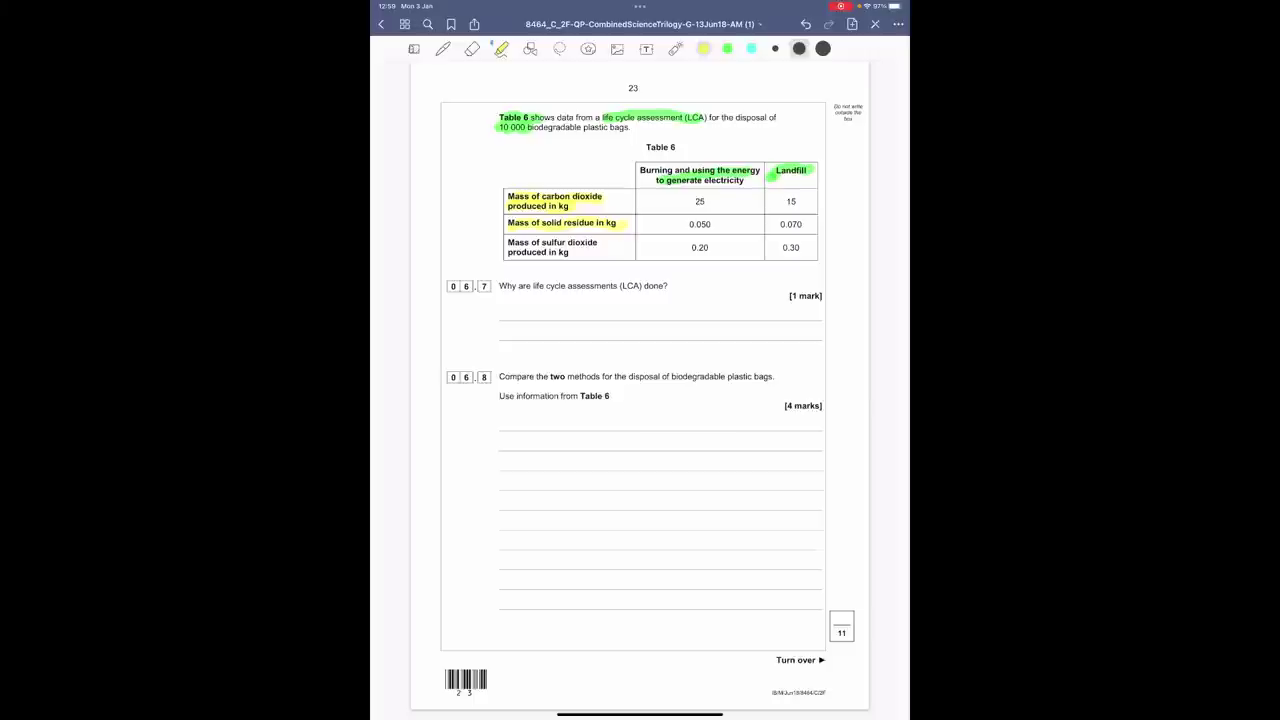
{"action": "mouse_move", "coordinate": [508, 243]}
{"action": "left_mouse_down"}
{"action": "mouse_move", "coordinate": [598, 243]}
{"action": "mouse_move", "coordinate": [526, 252]}
{"action": "mouse_move", "coordinate": [568, 252]}
{"action": "left_mouse_up"}
In red, scribble out 25 and 0.070 and tick the lower values 0.050 and 0.20.
{"action": "left_click", "coordinate": [443, 48]}
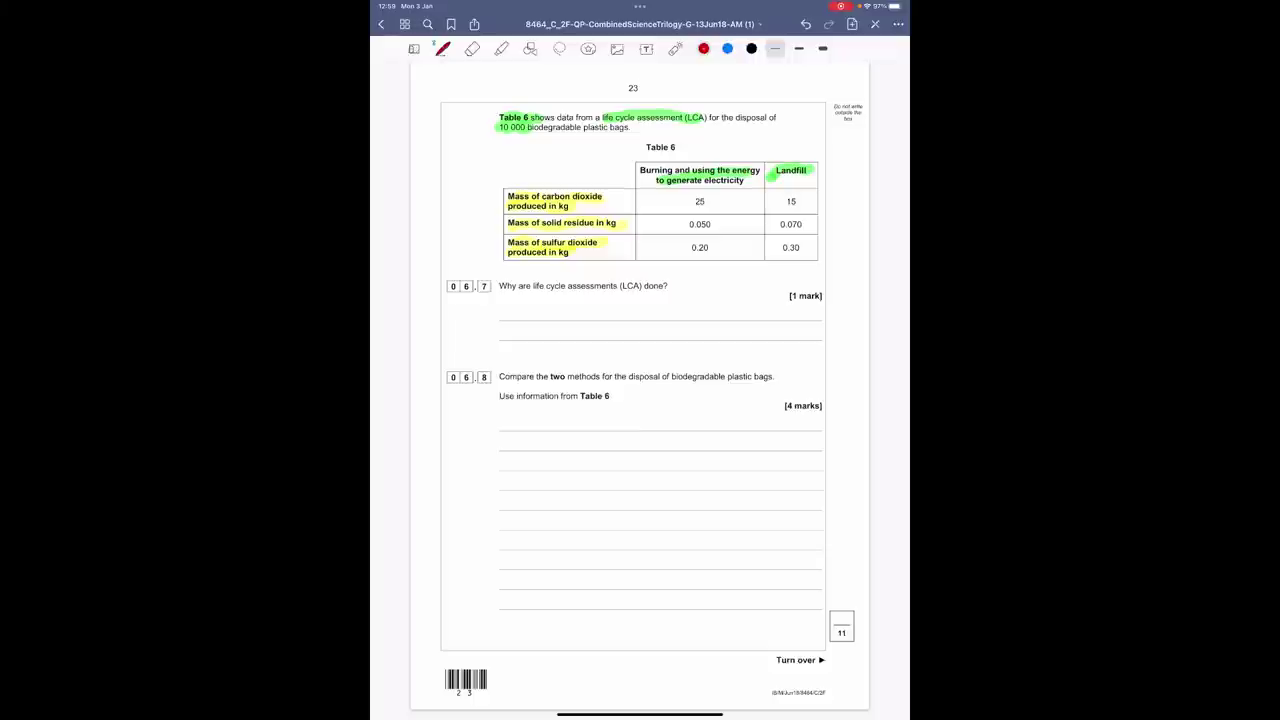
{"action": "left_click_drag", "start_coordinate": [718, 204], "coordinate": [815, 192]}
{"action": "left_click_drag", "start_coordinate": [802, 228], "coordinate": [828, 218]}
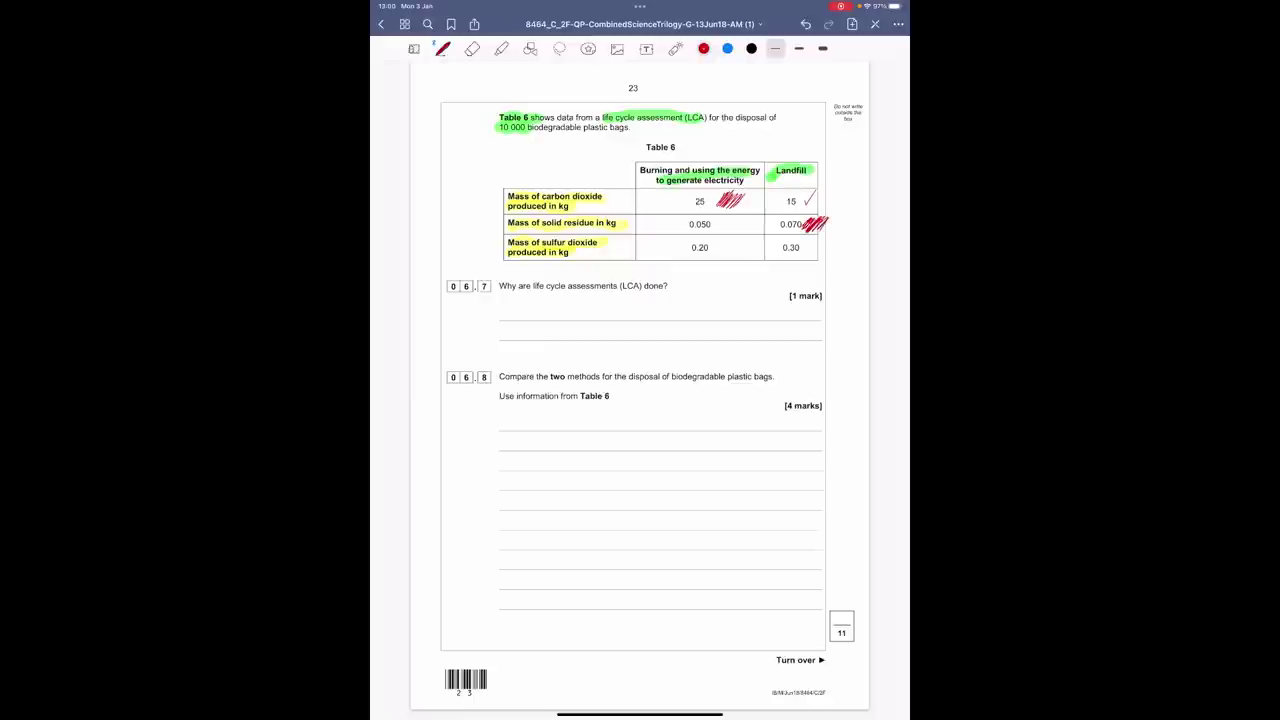
{"action": "left_click_drag", "start_coordinate": [729, 225], "coordinate": [744, 213]}
{"action": "left_click_drag", "start_coordinate": [729, 245], "coordinate": [826, 246]}
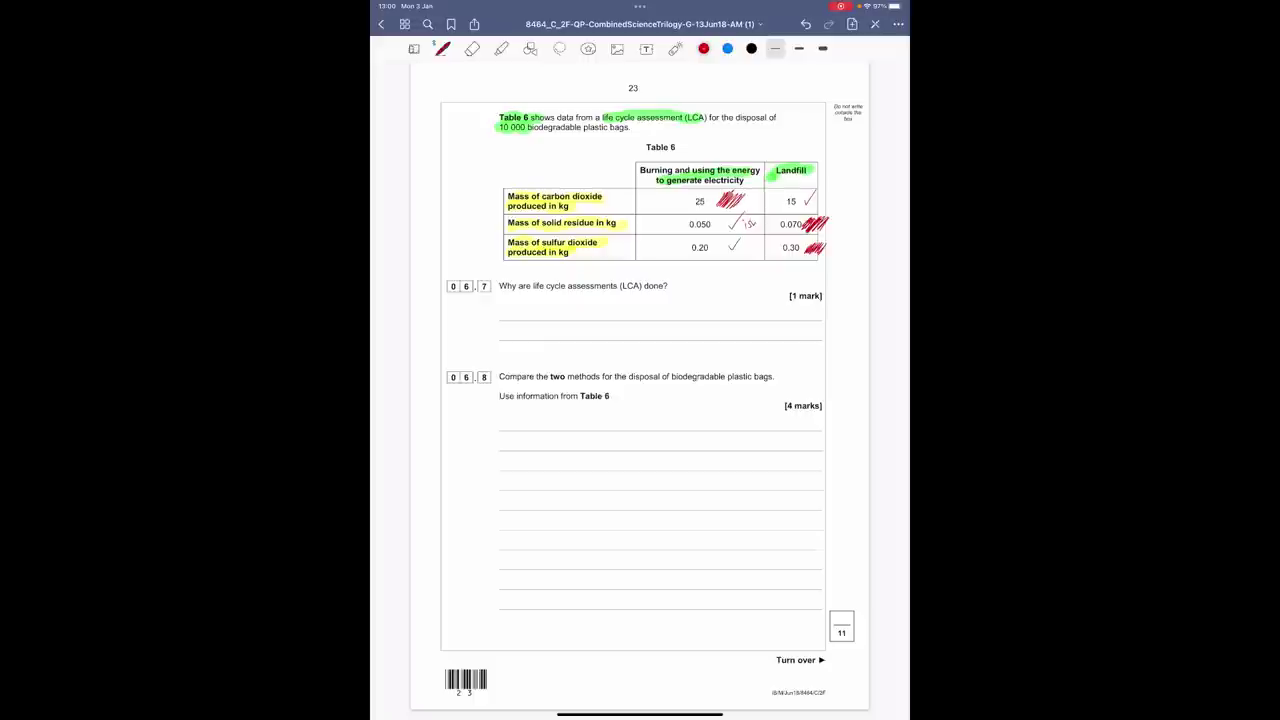
Highlight '(LCA) done?' and handwrite 'to assess the environmental impact of a product' in red.
{"action": "left_click", "coordinate": [501, 48]}
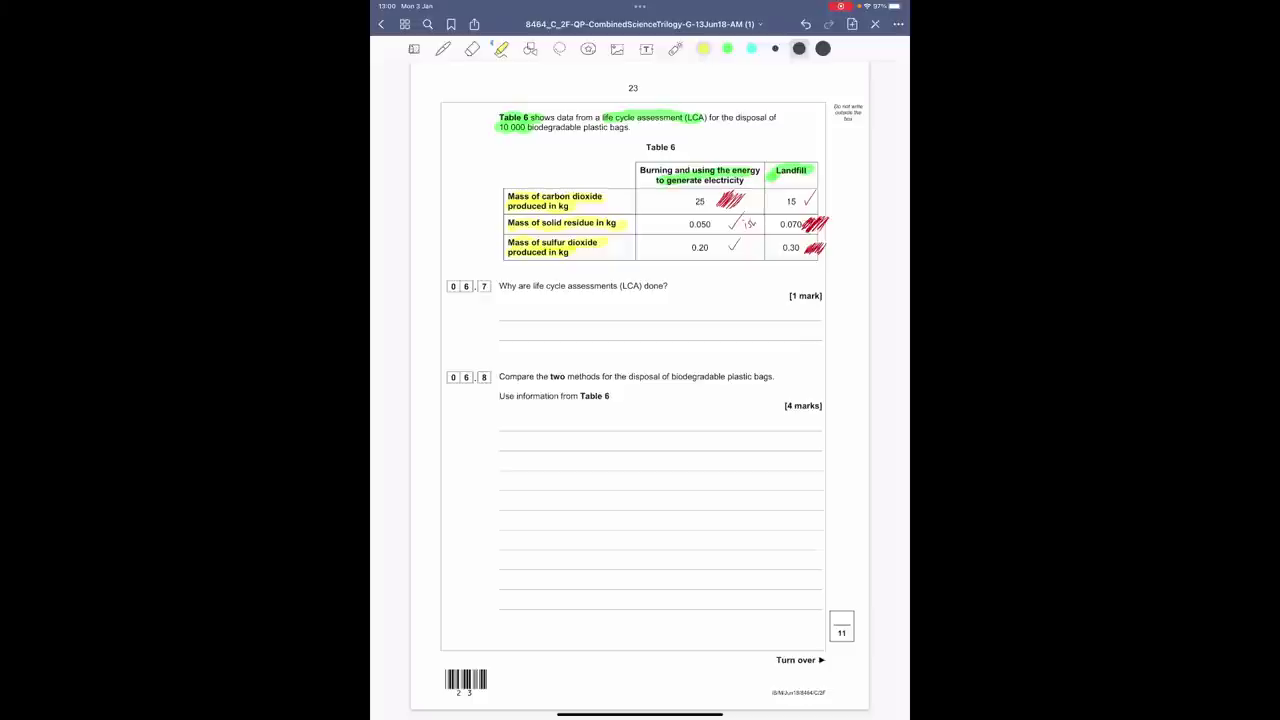
{"action": "left_click_drag", "start_coordinate": [620, 286], "coordinate": [667, 286]}
{"action": "left_click", "coordinate": [443, 48]}
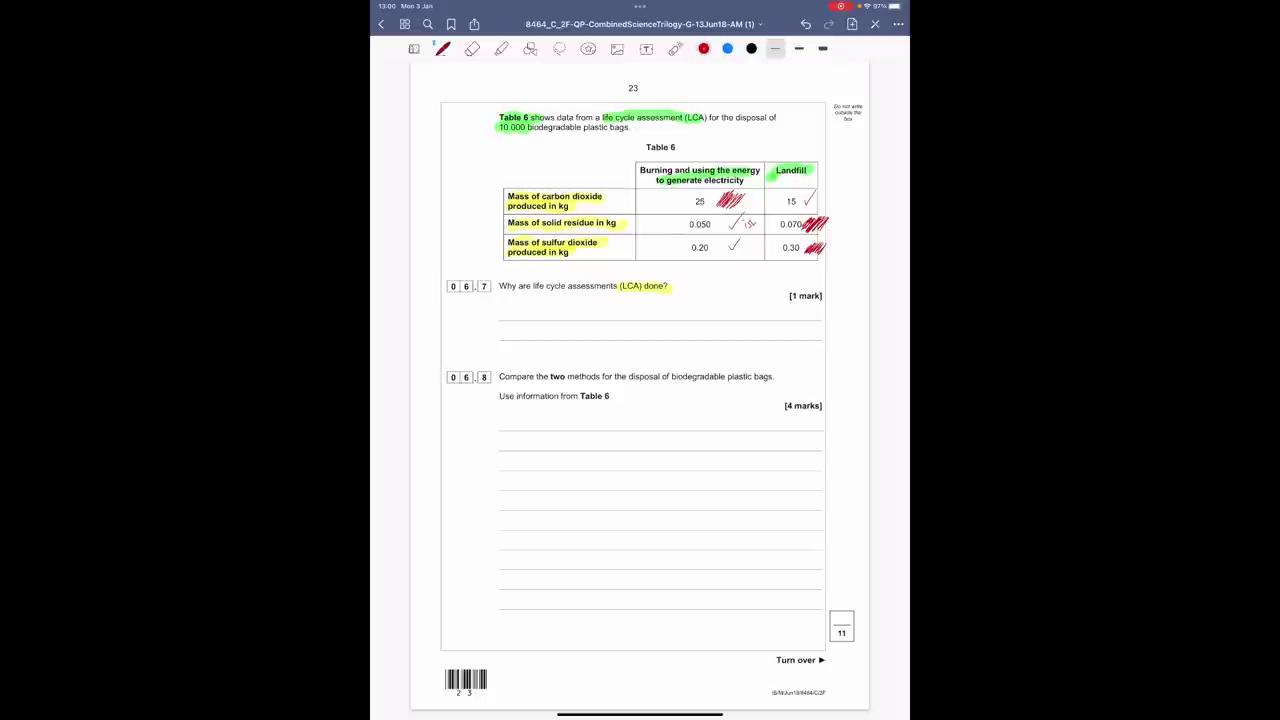
{"action": "left_click_drag", "start_coordinate": [512, 303], "coordinate": [514, 322]}
{"action": "left_click_drag", "start_coordinate": [505, 312], "coordinate": [524, 320]}
{"action": "left_click_drag", "start_coordinate": [552, 312], "coordinate": [568, 320]}
{"action": "left_click_drag", "start_coordinate": [582, 312], "coordinate": [786, 320]}
{"action": "mouse_move", "coordinate": [572, 332]}
{"action": "left_mouse_down"}
{"action": "mouse_move", "coordinate": [606, 346]}
{"action": "mouse_move", "coordinate": [642, 338]}
{"action": "left_mouse_up"}
{"action": "mouse_move", "coordinate": [650, 332]}
{"action": "left_mouse_down"}
{"action": "mouse_move", "coordinate": [712, 348]}
{"action": "mouse_move", "coordinate": [734, 336]}
{"action": "left_mouse_up"}
{"action": "left_click_drag", "start_coordinate": [734, 330], "coordinate": [746, 340]}
{"action": "left_click_drag", "start_coordinate": [748, 332], "coordinate": [764, 340]}
{"action": "left_click_drag", "start_coordinate": [772, 324], "coordinate": [774, 342]}
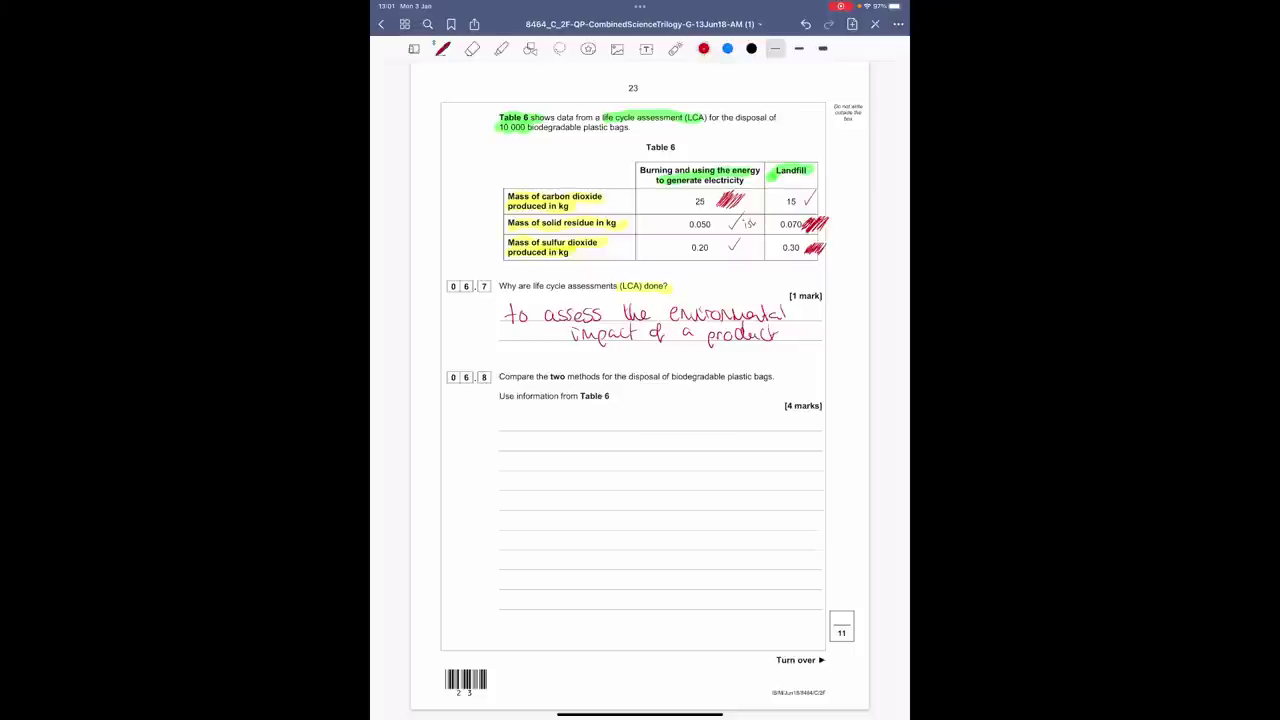
Underline 'Compare', box '10 000', and write 'burning 10000 plastic bags produces' on the 06.8 lines.
{"action": "left_click_drag", "start_coordinate": [500, 383], "coordinate": [534, 382]}
{"action": "mouse_move", "coordinate": [528, 118]}
{"action": "left_mouse_down"}
{"action": "mouse_move", "coordinate": [493, 121]}
{"action": "mouse_move", "coordinate": [528, 134]}
{"action": "mouse_move", "coordinate": [531, 118]}
{"action": "mouse_move", "coordinate": [606, 174]}
{"action": "left_mouse_up"}
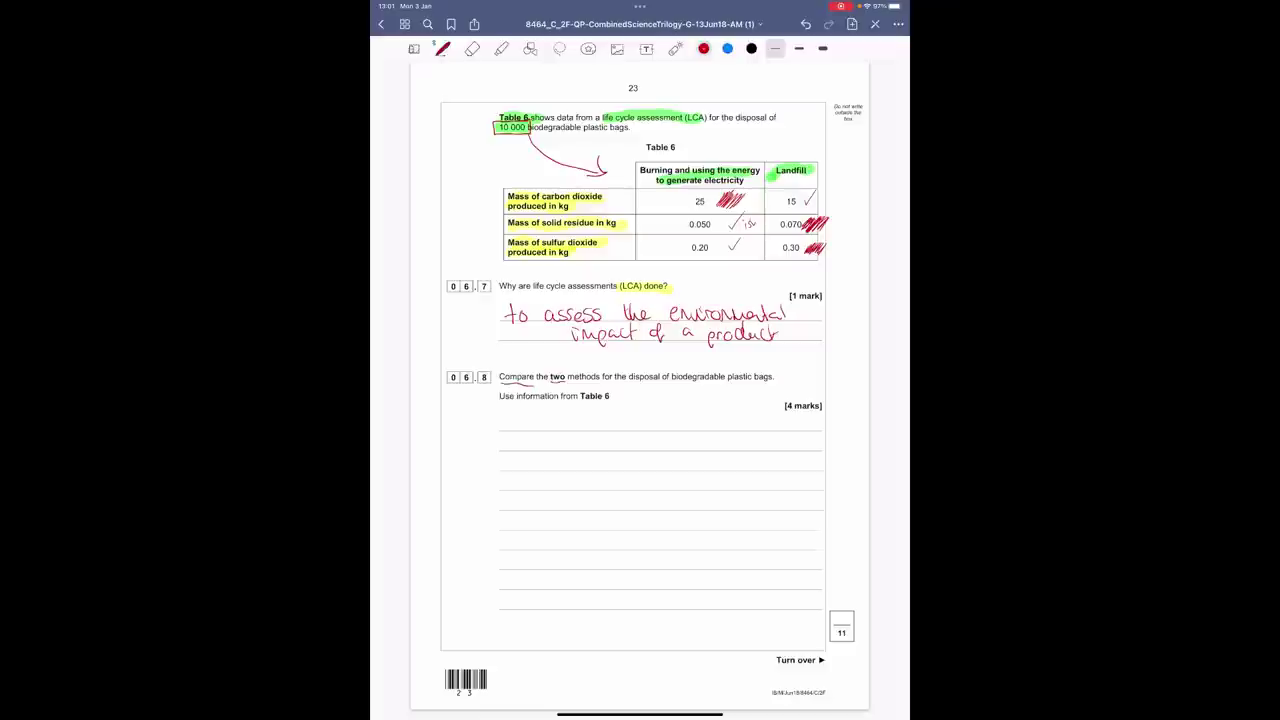
{"action": "mouse_move", "coordinate": [505, 420]}
{"action": "left_mouse_down"}
{"action": "mouse_move", "coordinate": [554, 426]}
{"action": "mouse_move", "coordinate": [547, 441]}
{"action": "left_mouse_up"}
{"action": "mouse_move", "coordinate": [571, 418]}
{"action": "left_mouse_down"}
{"action": "mouse_move", "coordinate": [572, 431]}
{"action": "mouse_move", "coordinate": [581, 419]}
{"action": "left_mouse_up"}
{"action": "left_click_drag", "start_coordinate": [593, 418], "coordinate": [635, 441]}
{"action": "left_click_drag", "start_coordinate": [636, 424], "coordinate": [666, 431]}
{"action": "mouse_move", "coordinate": [668, 414]}
{"action": "left_mouse_down"}
{"action": "mouse_move", "coordinate": [675, 428]}
{"action": "mouse_move", "coordinate": [718, 432]}
{"action": "left_mouse_up"}
{"action": "mouse_move", "coordinate": [716, 416]}
{"action": "left_mouse_down"}
{"action": "mouse_move", "coordinate": [728, 440]}
{"action": "mouse_move", "coordinate": [744, 428]}
{"action": "mouse_move", "coordinate": [738, 440]}
{"action": "left_mouse_up"}
{"action": "left_click_drag", "start_coordinate": [740, 421], "coordinate": [763, 428]}
{"action": "left_click_drag", "start_coordinate": [762, 418], "coordinate": [780, 429]}
{"action": "left_click_drag", "start_coordinate": [786, 425], "coordinate": [795, 431]}
Finish with '10kg of CO2 more compared to landfill' and note 10kg beside 15 in Table 6.
{"action": "left_click_drag", "start_coordinate": [524, 438], "coordinate": [526, 456]}
{"action": "left_click_drag", "start_coordinate": [535, 438], "coordinate": [544, 454]}
{"action": "mouse_move", "coordinate": [553, 439]}
{"action": "left_mouse_down"}
{"action": "mouse_move", "coordinate": [558, 466]}
{"action": "mouse_move", "coordinate": [587, 446]}
{"action": "mouse_move", "coordinate": [594, 463]}
{"action": "mouse_move", "coordinate": [633, 443]}
{"action": "mouse_move", "coordinate": [643, 459]}
{"action": "mouse_move", "coordinate": [680, 452]}
{"action": "left_mouse_up"}
{"action": "left_click_drag", "start_coordinate": [689, 450], "coordinate": [820, 444]}
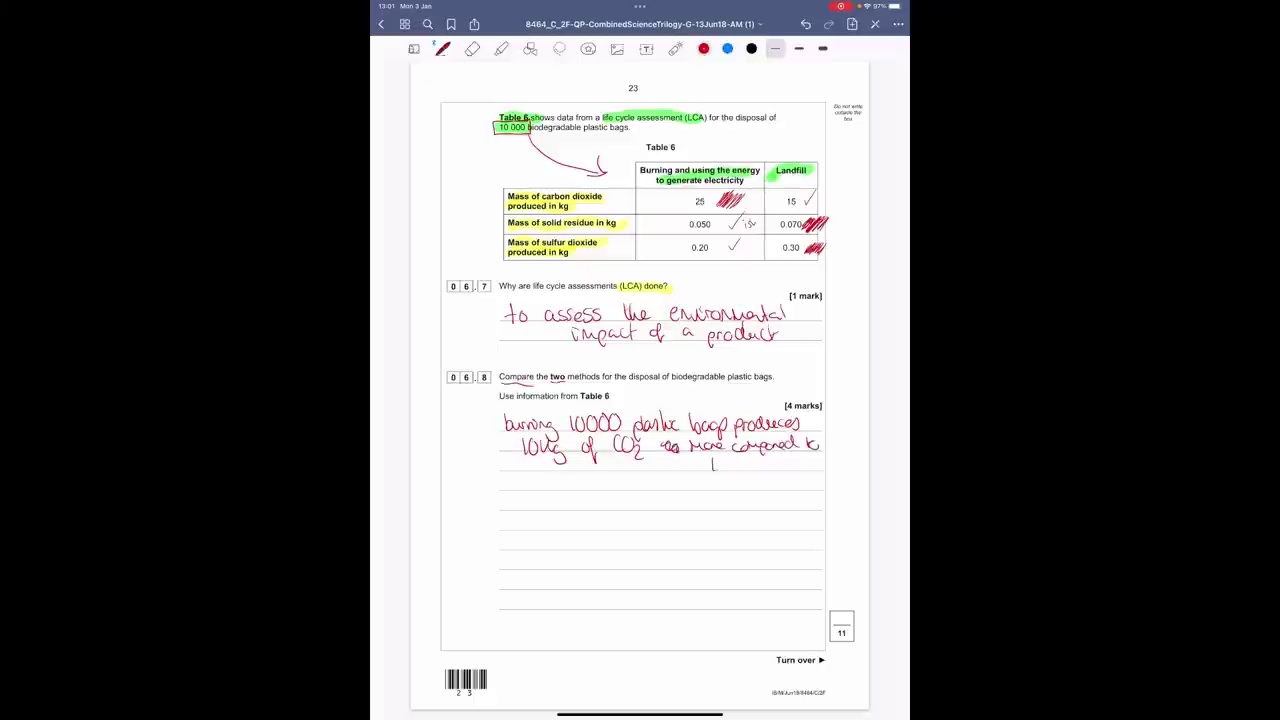
{"action": "left_click_drag", "start_coordinate": [716, 466], "coordinate": [770, 458]}
{"action": "left_click_drag", "start_coordinate": [774, 195], "coordinate": [748, 203]}
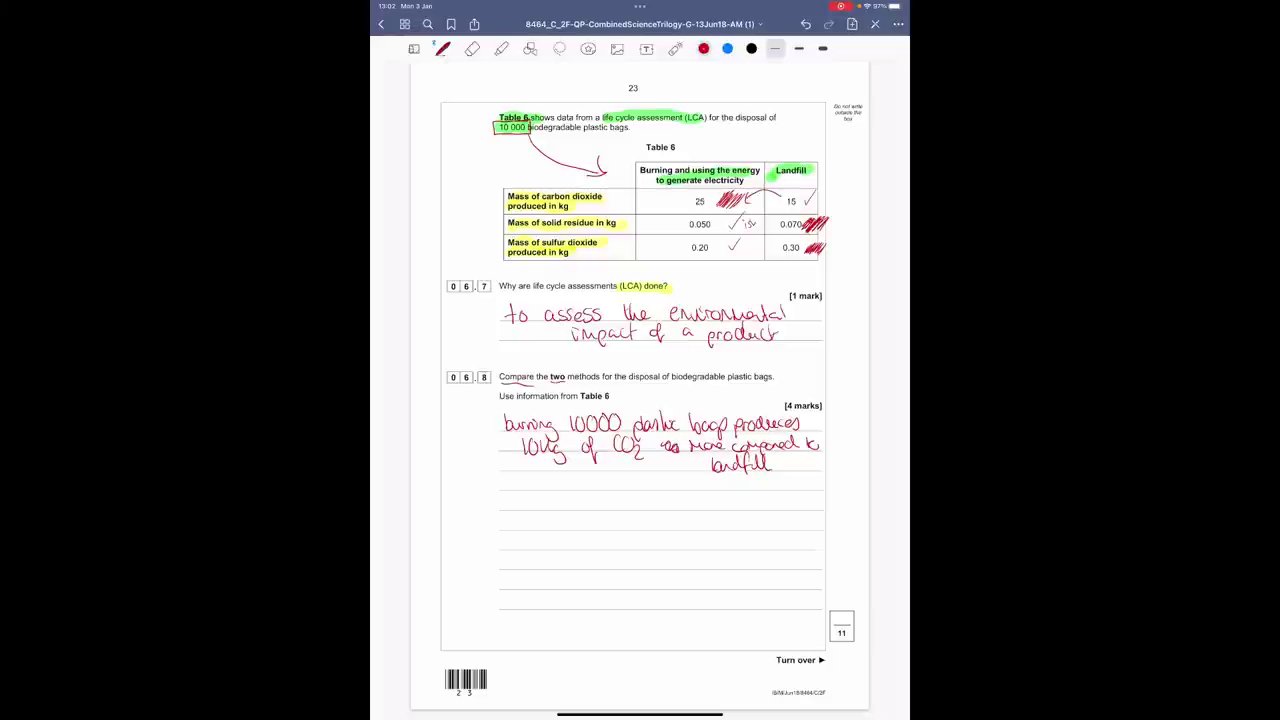
{"action": "mouse_move", "coordinate": [757, 199]}
{"action": "left_mouse_down"}
{"action": "mouse_move", "coordinate": [767, 209]}
{"action": "mouse_move", "coordinate": [774, 195]}
{"action": "left_mouse_up"}
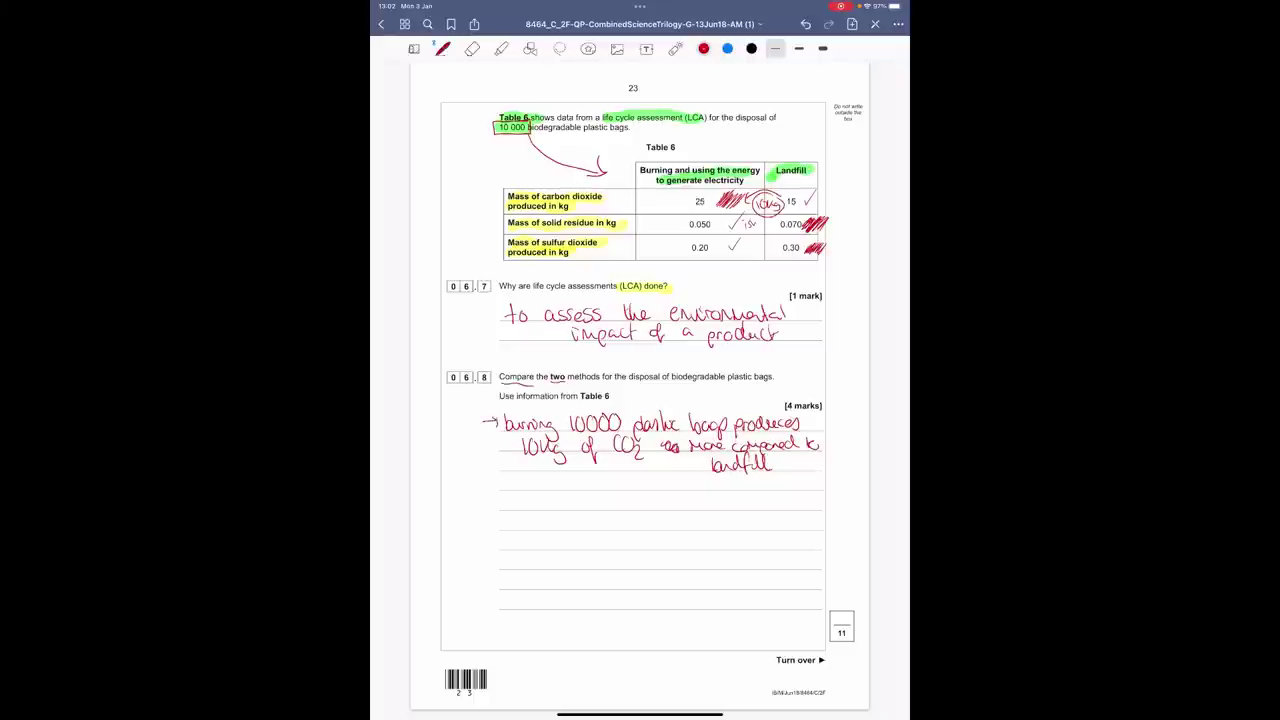
Add an arrow-bulleted point: solid residue mass is slightly smaller for burning, 0.050 versus 0.070.
{"action": "left_click_drag", "start_coordinate": [482, 502], "coordinate": [500, 502]}
{"action": "mouse_move", "coordinate": [495, 497]}
{"action": "left_mouse_down"}
{"action": "mouse_move", "coordinate": [698, 504]}
{"action": "mouse_move", "coordinate": [700, 516]}
{"action": "left_mouse_up"}
{"action": "left_click_drag", "start_coordinate": [720, 500], "coordinate": [834, 500]}
{"action": "left_click_drag", "start_coordinate": [532, 524], "coordinate": [562, 532]}
{"action": "mouse_move", "coordinate": [574, 516]}
{"action": "left_mouse_down"}
{"action": "mouse_move", "coordinate": [596, 540]}
{"action": "mouse_move", "coordinate": [632, 520]}
{"action": "mouse_move", "coordinate": [636, 540]}
{"action": "mouse_move", "coordinate": [670, 524]}
{"action": "left_mouse_up"}
{"action": "left_click_drag", "start_coordinate": [674, 522], "coordinate": [684, 512]}
{"action": "mouse_move", "coordinate": [686, 526]}
{"action": "left_mouse_down"}
{"action": "mouse_move", "coordinate": [694, 512]}
{"action": "mouse_move", "coordinate": [716, 536]}
{"action": "mouse_move", "coordinate": [752, 514]}
{"action": "mouse_move", "coordinate": [796, 540]}
{"action": "mouse_move", "coordinate": [816, 522]}
{"action": "left_mouse_up"}
{"action": "left_click_drag", "start_coordinate": [822, 508], "coordinate": [826, 530]}
{"action": "left_click_drag", "start_coordinate": [570, 540], "coordinate": [639, 549]}
{"action": "mouse_move", "coordinate": [648, 542]}
{"action": "left_mouse_down"}
{"action": "mouse_move", "coordinate": [664, 554]}
{"action": "mouse_move", "coordinate": [702, 530]}
{"action": "mouse_move", "coordinate": [740, 546]}
{"action": "mouse_move", "coordinate": [773, 537]}
{"action": "mouse_move", "coordinate": [782, 550]}
{"action": "mouse_move", "coordinate": [792, 537]}
{"action": "left_mouse_up"}
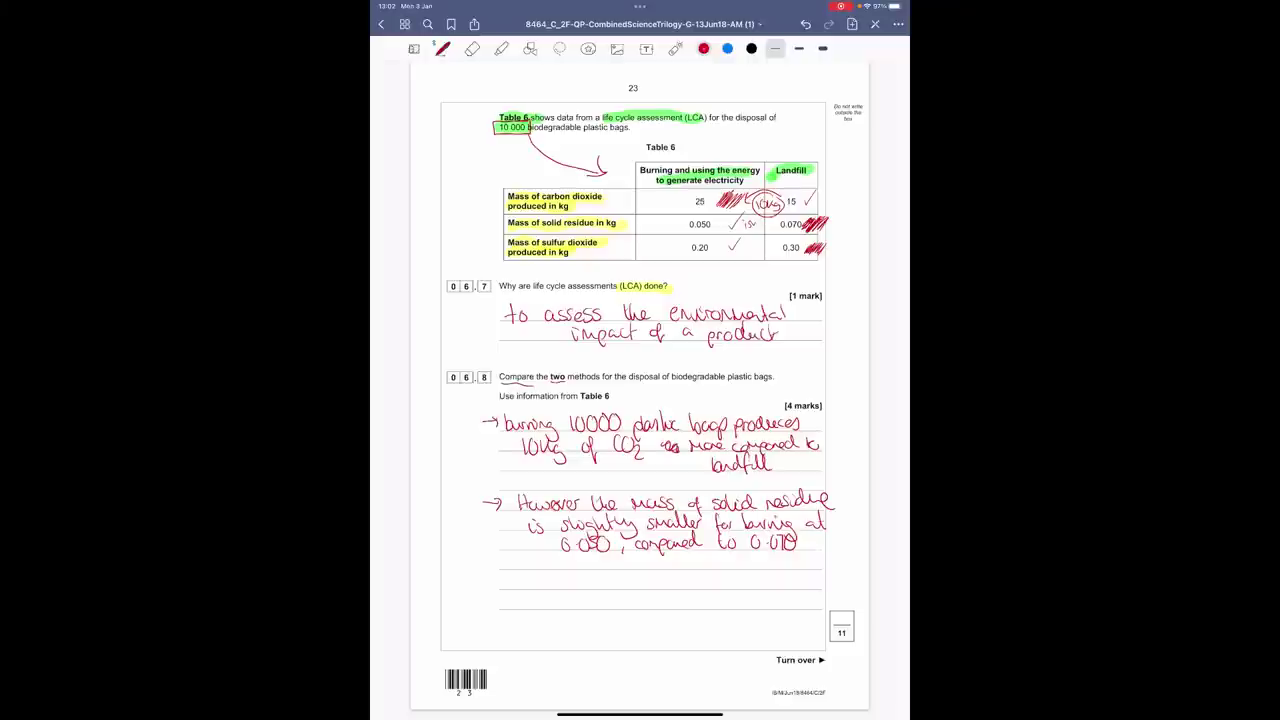
Add a third point: mass of SO2 released is slightly smaller (0.1 kg) for burning.
{"action": "left_click_drag", "start_coordinate": [486, 582], "coordinate": [525, 588]}
{"action": "left_click_drag", "start_coordinate": [536, 576], "coordinate": [536, 590]}
{"action": "left_click_drag", "start_coordinate": [522, 583], "coordinate": [631, 580]}
{"action": "mouse_move", "coordinate": [638, 570]}
{"action": "left_mouse_down"}
{"action": "mouse_move", "coordinate": [642, 598]}
{"action": "mouse_move", "coordinate": [660, 590]}
{"action": "left_mouse_up"}
{"action": "mouse_move", "coordinate": [675, 572]}
{"action": "left_mouse_down"}
{"action": "mouse_move", "coordinate": [690, 596]}
{"action": "mouse_move", "coordinate": [756, 588]}
{"action": "left_mouse_up"}
{"action": "mouse_move", "coordinate": [757, 573]}
{"action": "left_mouse_down"}
{"action": "mouse_move", "coordinate": [753, 592]}
{"action": "mouse_move", "coordinate": [822, 586]}
{"action": "left_mouse_up"}
{"action": "mouse_move", "coordinate": [519, 598]}
{"action": "left_mouse_down"}
{"action": "mouse_move", "coordinate": [550, 622]}
{"action": "mouse_move", "coordinate": [559, 596]}
{"action": "mouse_move", "coordinate": [576, 620]}
{"action": "mouse_move", "coordinate": [620, 611]}
{"action": "left_mouse_up"}
{"action": "left_click_drag", "start_coordinate": [626, 588], "coordinate": [628, 610]}
{"action": "left_click_drag", "start_coordinate": [636, 606], "coordinate": [674, 611]}
{"action": "left_click_drag", "start_coordinate": [686, 593], "coordinate": [685, 594]}
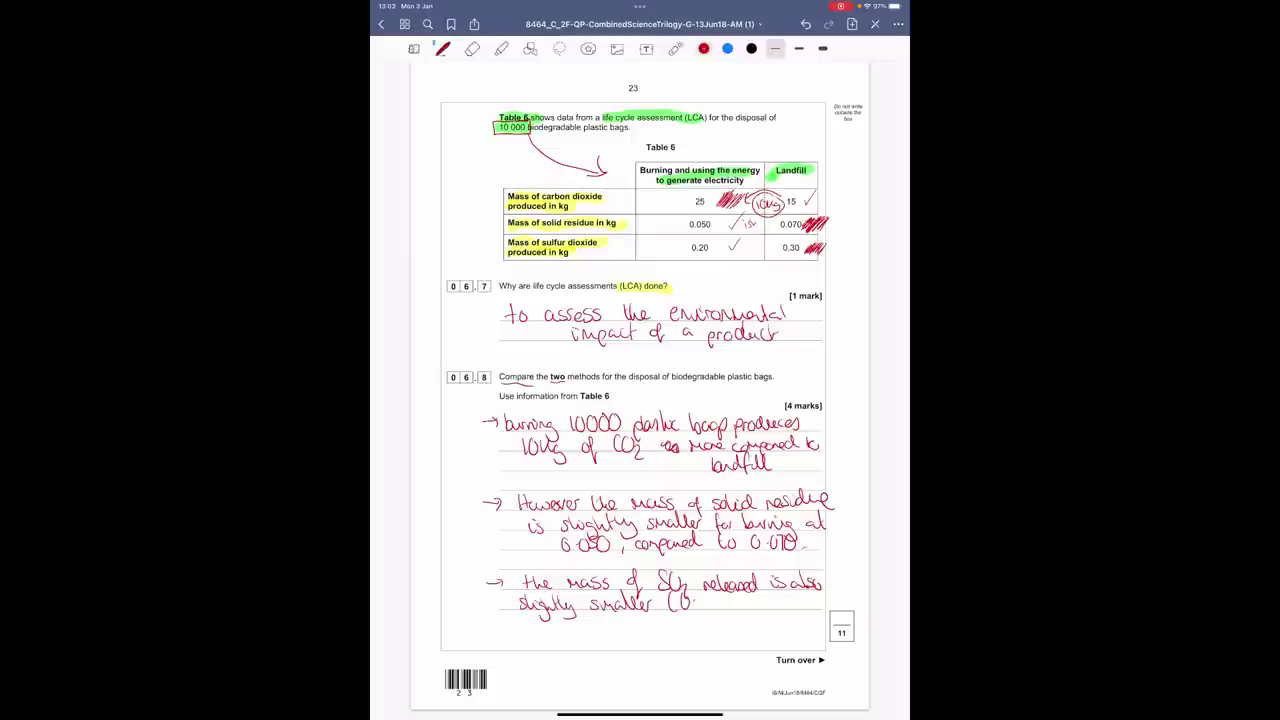
{"action": "mouse_move", "coordinate": [714, 593]}
{"action": "left_mouse_down"}
{"action": "mouse_move", "coordinate": [731, 620]}
{"action": "mouse_move", "coordinate": [778, 611]}
{"action": "left_mouse_up"}
{"action": "left_click_drag", "start_coordinate": [776, 600], "coordinate": [789, 605]}
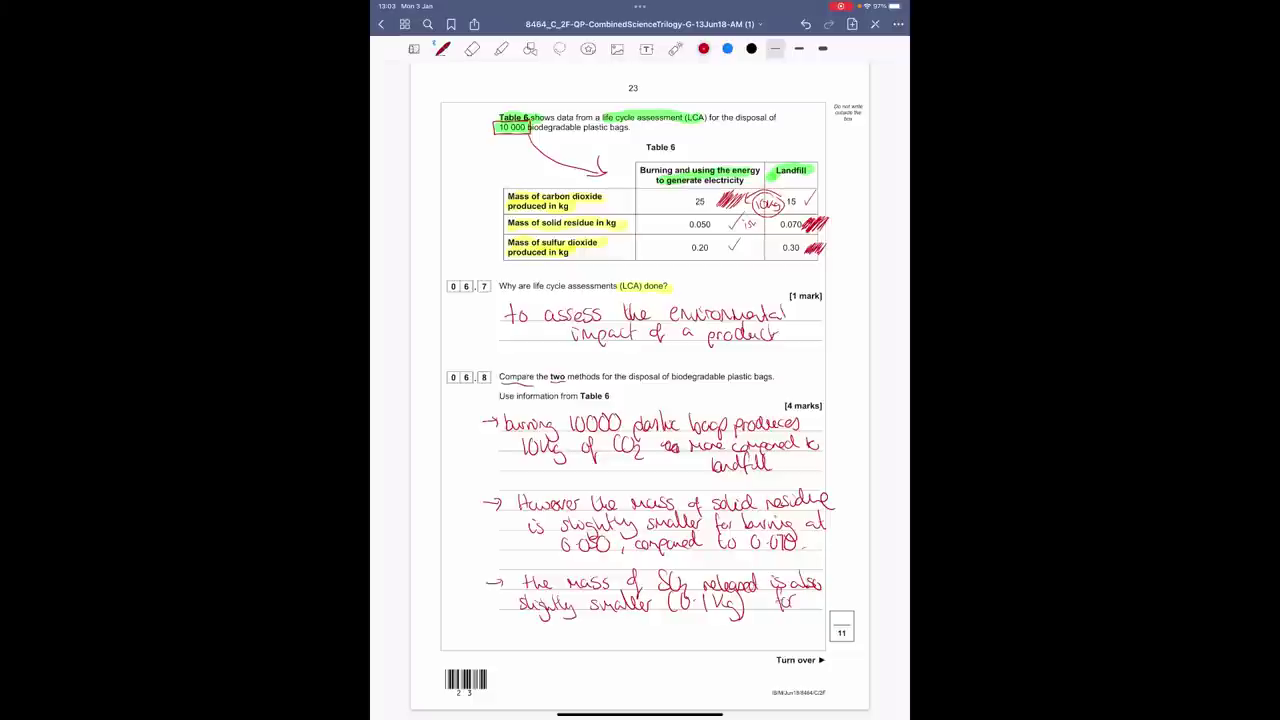
{"action": "mouse_move", "coordinate": [536, 621]}
{"action": "left_mouse_down"}
{"action": "mouse_move", "coordinate": [540, 636]}
{"action": "mouse_move", "coordinate": [594, 630]}
{"action": "mouse_move", "coordinate": [598, 646]}
{"action": "mouse_move", "coordinate": [680, 622]}
{"action": "mouse_move", "coordinate": [758, 632]}
{"action": "mouse_move", "coordinate": [768, 620]}
{"action": "mouse_move", "coordinate": [794, 634]}
{"action": "left_mouse_up"}
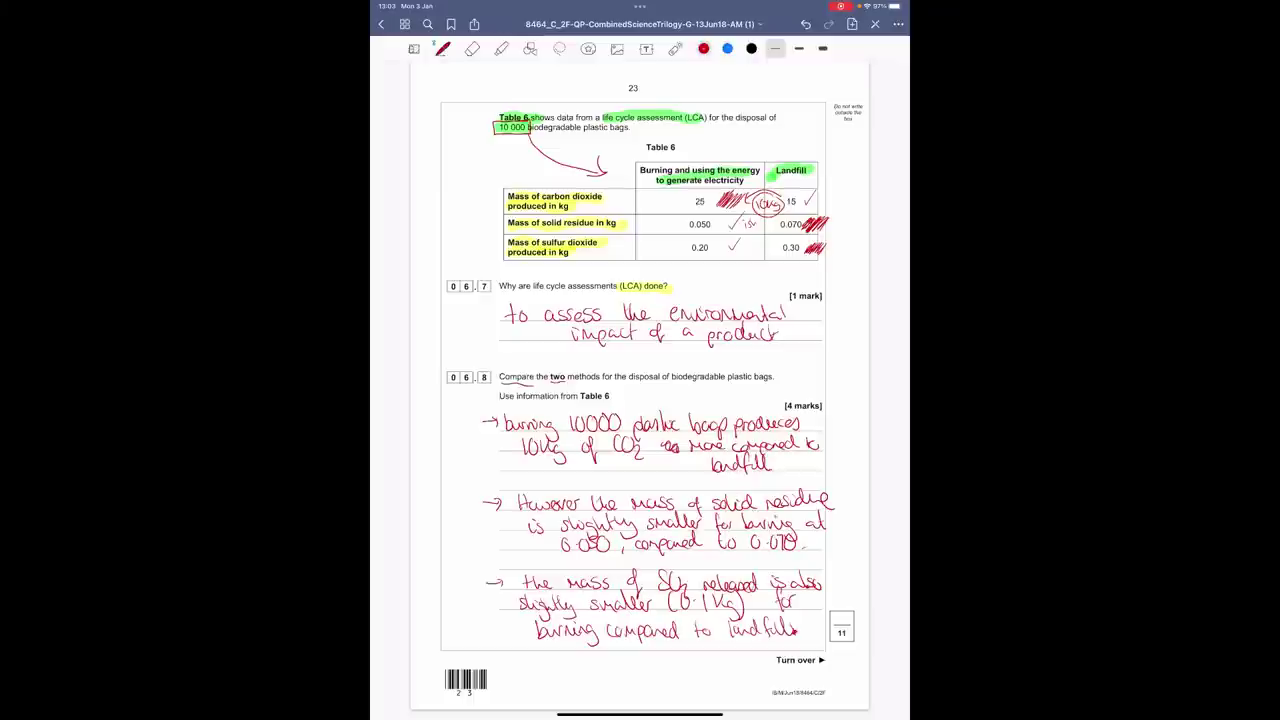
{"action": "left_click_drag", "start_coordinate": [757, 141], "coordinate": [857, 174]}
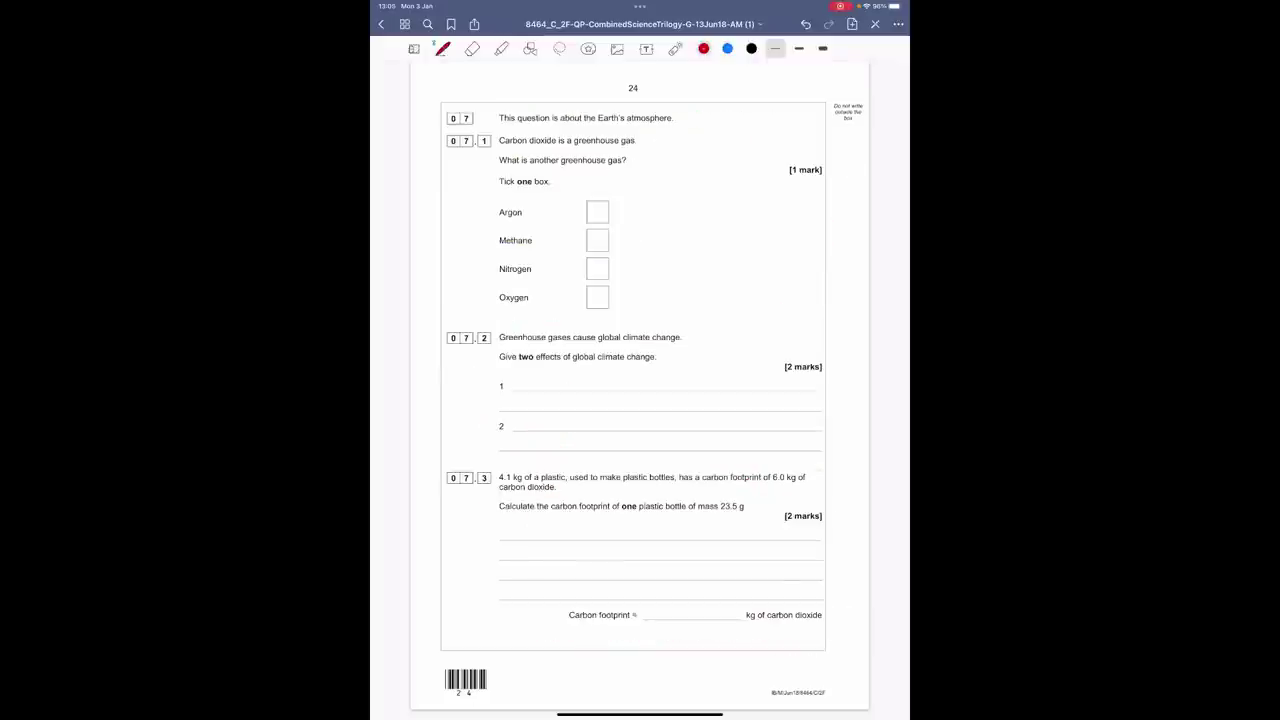
Highlight 'the Earth's atmosphere', 'is a greenhouse gas' and 'another greenhouse gas?' in yellow.
{"action": "left_click", "coordinate": [501, 48]}
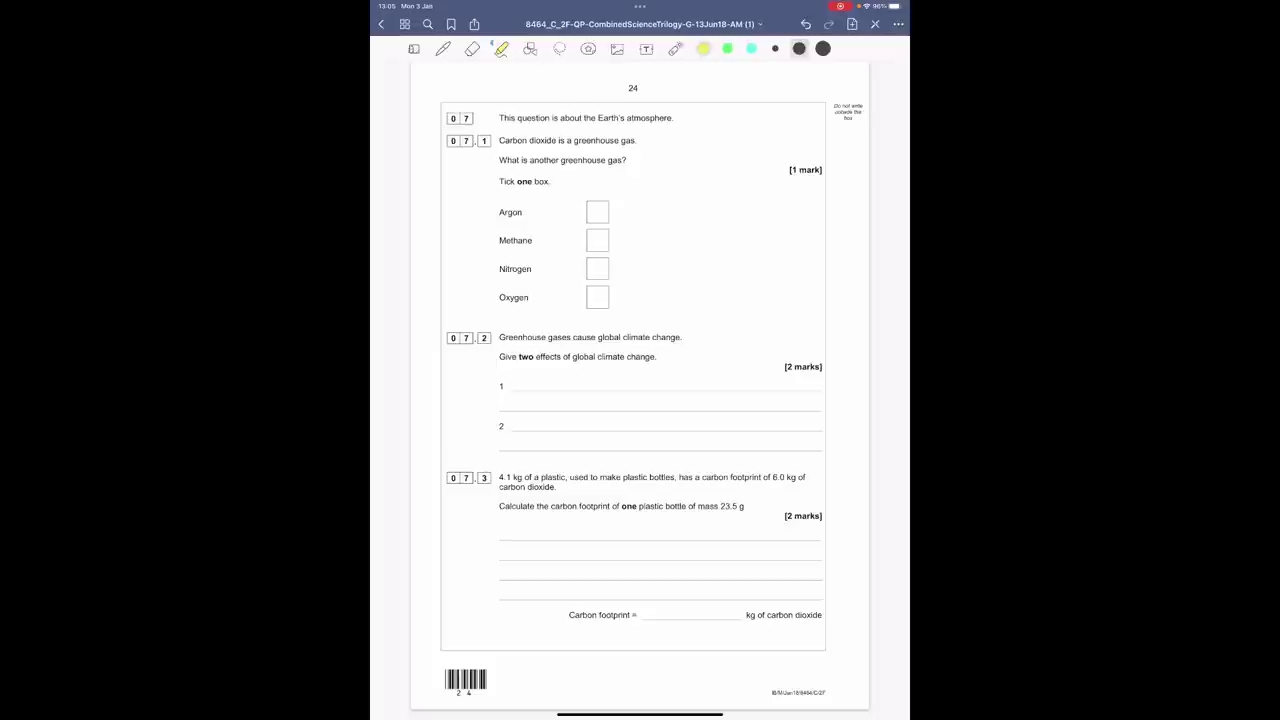
{"action": "left_click_drag", "start_coordinate": [584, 118], "coordinate": [676, 118]}
{"action": "left_click_drag", "start_coordinate": [546, 140], "coordinate": [636, 140]}
{"action": "left_click_drag", "start_coordinate": [530, 160], "coordinate": [626, 160]}
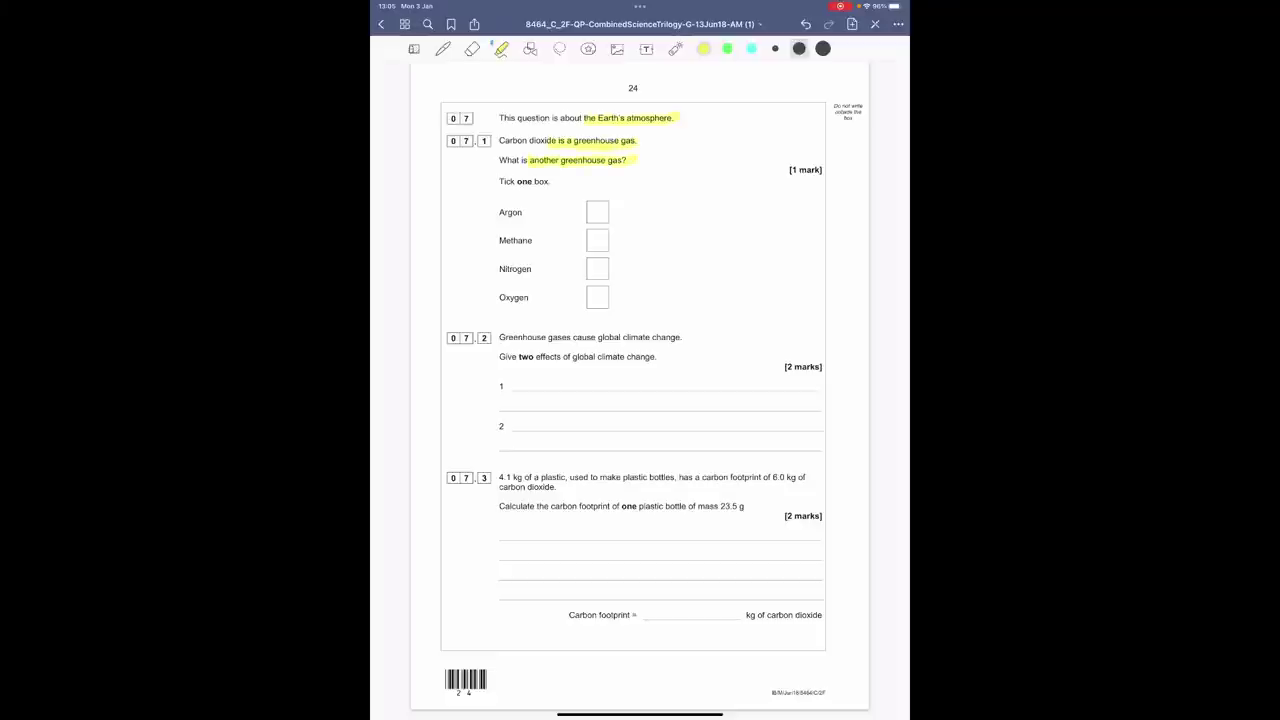
Tick the Methane box in red ink.
{"action": "left_click", "coordinate": [443, 48]}
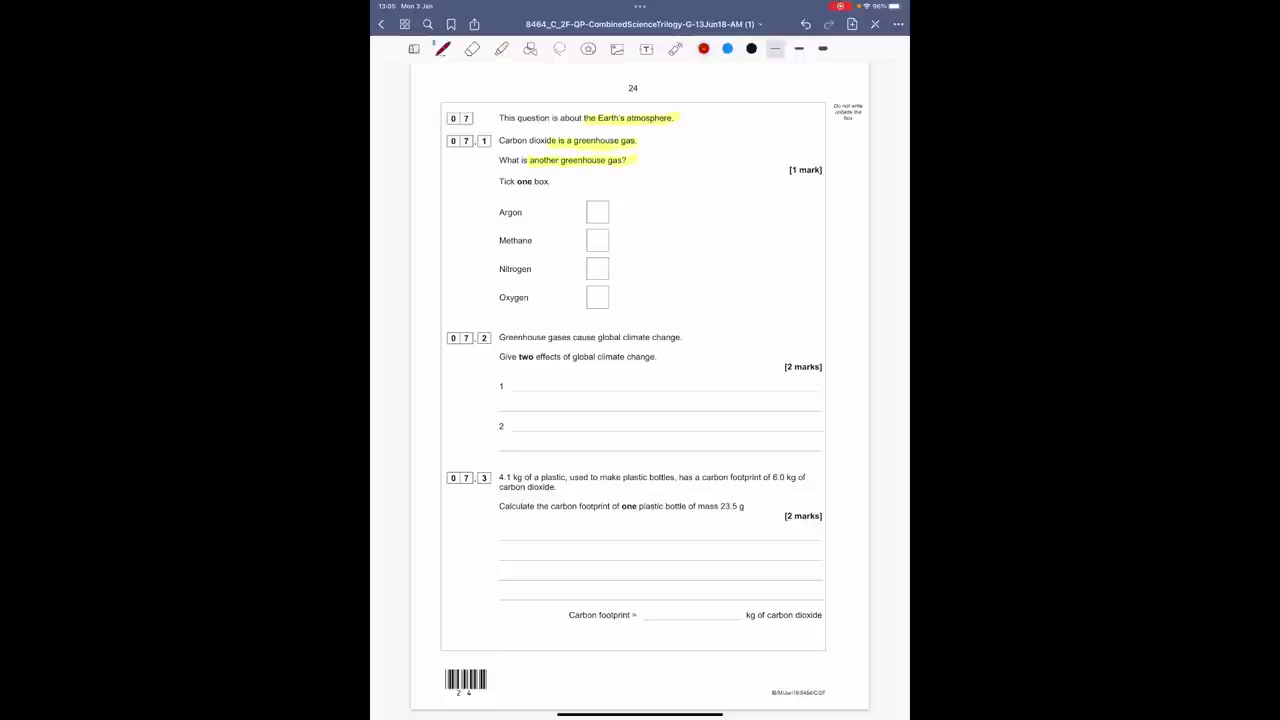
{"action": "left_click", "coordinate": [703, 48]}
{"action": "left_click_drag", "start_coordinate": [595, 241], "coordinate": [626, 203]}
Write 'Rising sea levels / Ice bergs melting', 'Extreme weather patterns' and '3. Loss of Habitats' on the 07.2 lines.
{"action": "mouse_move", "coordinate": [522, 376]}
{"action": "left_mouse_down"}
{"action": "mouse_move", "coordinate": [530, 392]}
{"action": "mouse_move", "coordinate": [566, 398]}
{"action": "mouse_move", "coordinate": [631, 388]}
{"action": "mouse_move", "coordinate": [646, 372]}
{"action": "mouse_move", "coordinate": [645, 391]}
{"action": "left_mouse_up"}
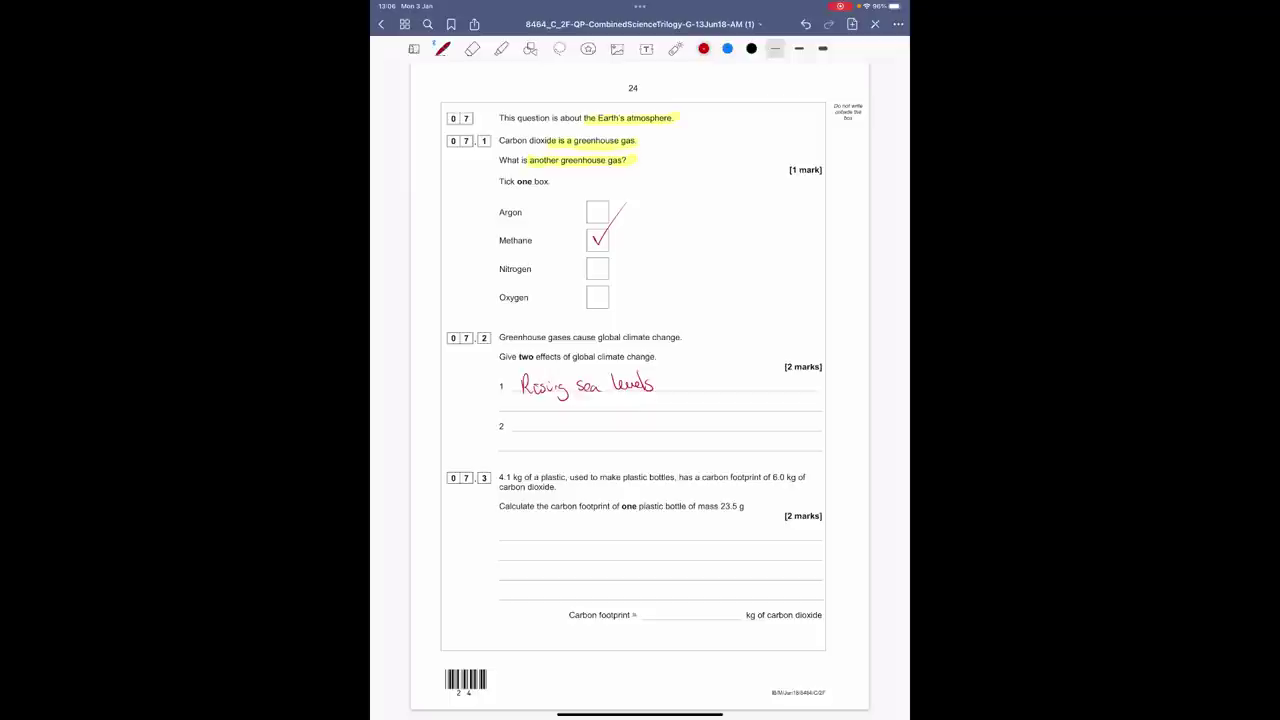
{"action": "mouse_move", "coordinate": [683, 370]}
{"action": "left_mouse_down"}
{"action": "mouse_move", "coordinate": [674, 389]}
{"action": "mouse_move", "coordinate": [704, 390]}
{"action": "left_mouse_up"}
{"action": "left_click_drag", "start_coordinate": [711, 386], "coordinate": [732, 387]}
{"action": "mouse_move", "coordinate": [737, 386]}
{"action": "left_mouse_down"}
{"action": "mouse_move", "coordinate": [749, 398]}
{"action": "mouse_move", "coordinate": [799, 380]}
{"action": "mouse_move", "coordinate": [818, 398]}
{"action": "left_mouse_up"}
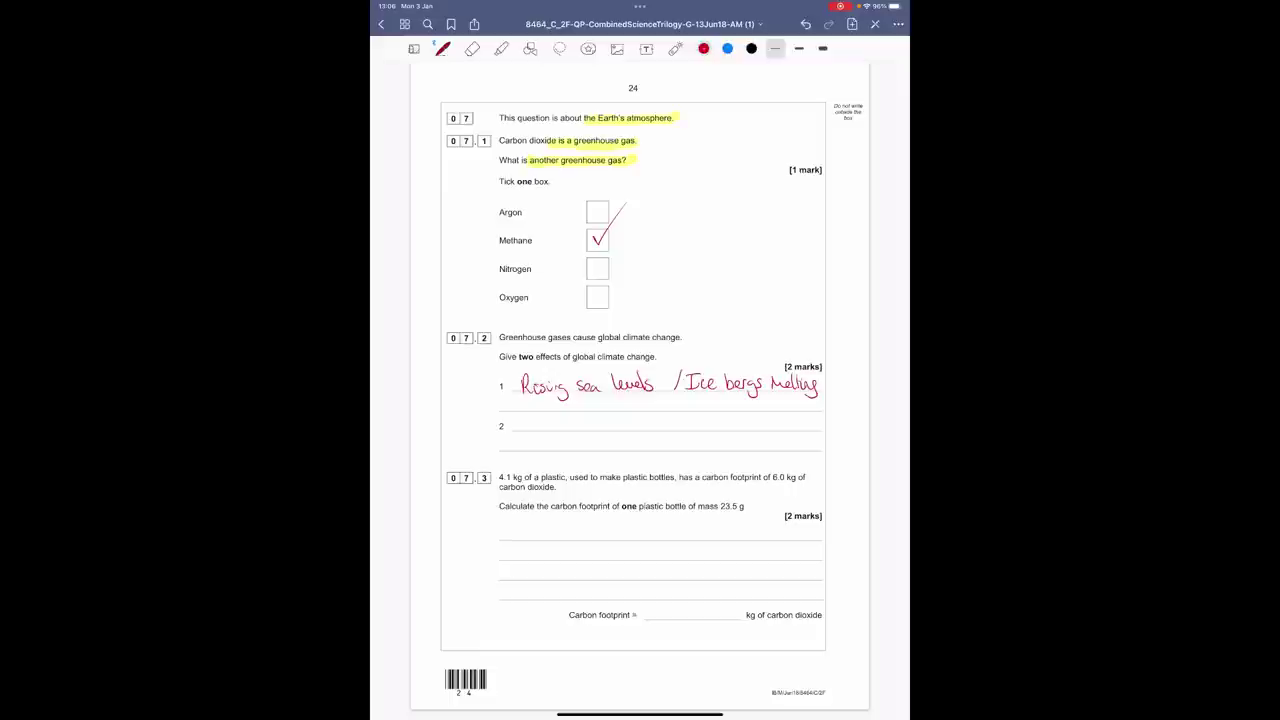
{"action": "mouse_move", "coordinate": [530, 418]}
{"action": "left_mouse_down"}
{"action": "mouse_move", "coordinate": [531, 434]}
{"action": "mouse_move", "coordinate": [668, 422]}
{"action": "mouse_move", "coordinate": [692, 440]}
{"action": "mouse_move", "coordinate": [712, 418]}
{"action": "mouse_move", "coordinate": [754, 420]}
{"action": "left_mouse_up"}
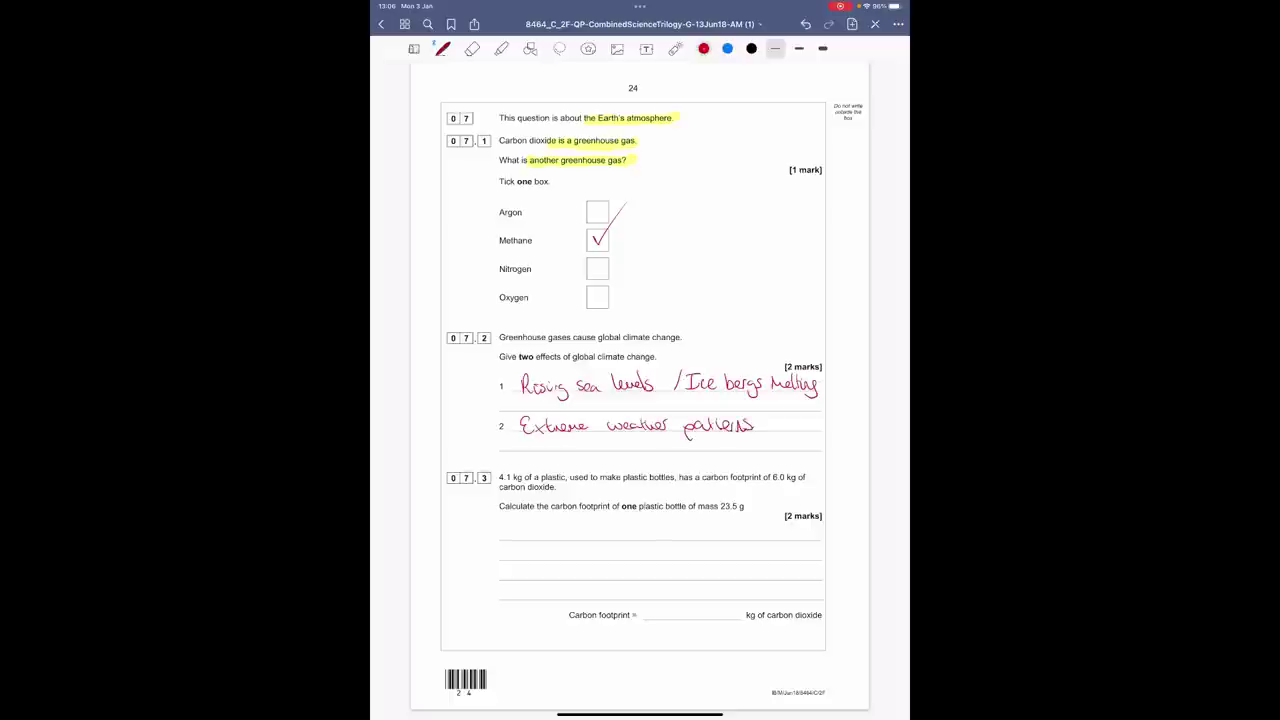
{"action": "mouse_move", "coordinate": [500, 451]}
{"action": "left_mouse_down"}
{"action": "mouse_move", "coordinate": [588, 456]}
{"action": "mouse_move", "coordinate": [584, 466]}
{"action": "left_mouse_up"}
{"action": "mouse_move", "coordinate": [617, 446]}
{"action": "left_mouse_down"}
{"action": "mouse_move", "coordinate": [614, 462]}
{"action": "mouse_move", "coordinate": [635, 460]}
{"action": "left_mouse_up"}
{"action": "left_click_drag", "start_coordinate": [634, 452], "coordinate": [648, 455]}
{"action": "mouse_move", "coordinate": [654, 446]}
{"action": "left_mouse_down"}
{"action": "mouse_move", "coordinate": [652, 462]}
{"action": "mouse_move", "coordinate": [678, 459]}
{"action": "left_mouse_up"}
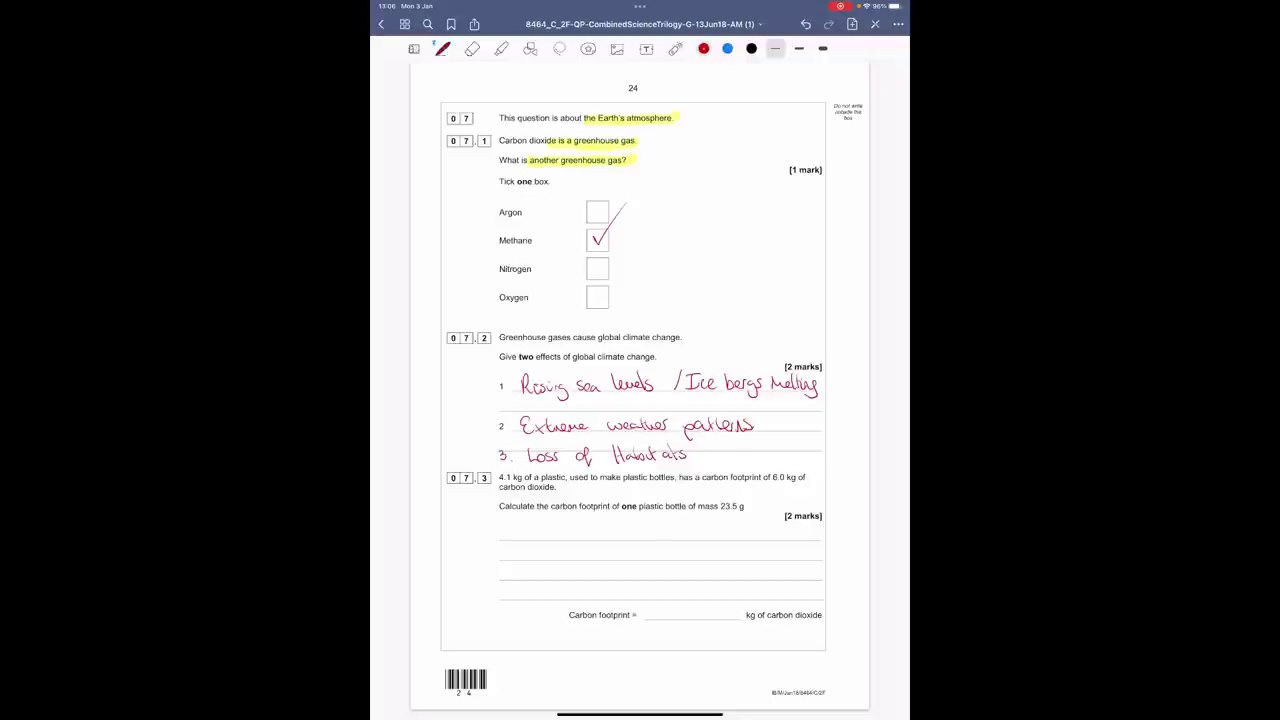
Mark 4.1 kg, 6.0 kg, the word 'one' and 23.5 g with the yellow highlighter.
{"action": "left_click", "coordinate": [501, 48]}
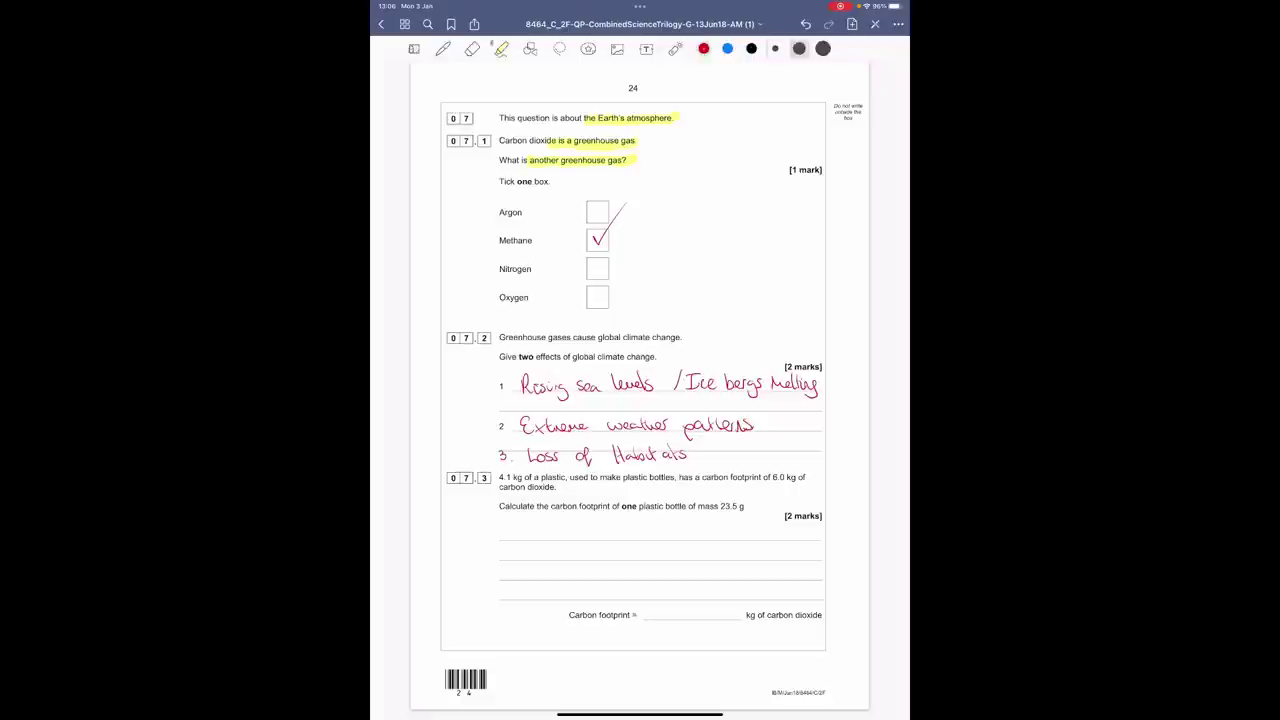
{"action": "left_click_drag", "start_coordinate": [499, 478], "coordinate": [538, 478]}
{"action": "left_click_drag", "start_coordinate": [772, 477], "coordinate": [816, 477]}
{"action": "left_click_drag", "start_coordinate": [622, 506], "coordinate": [637, 506]}
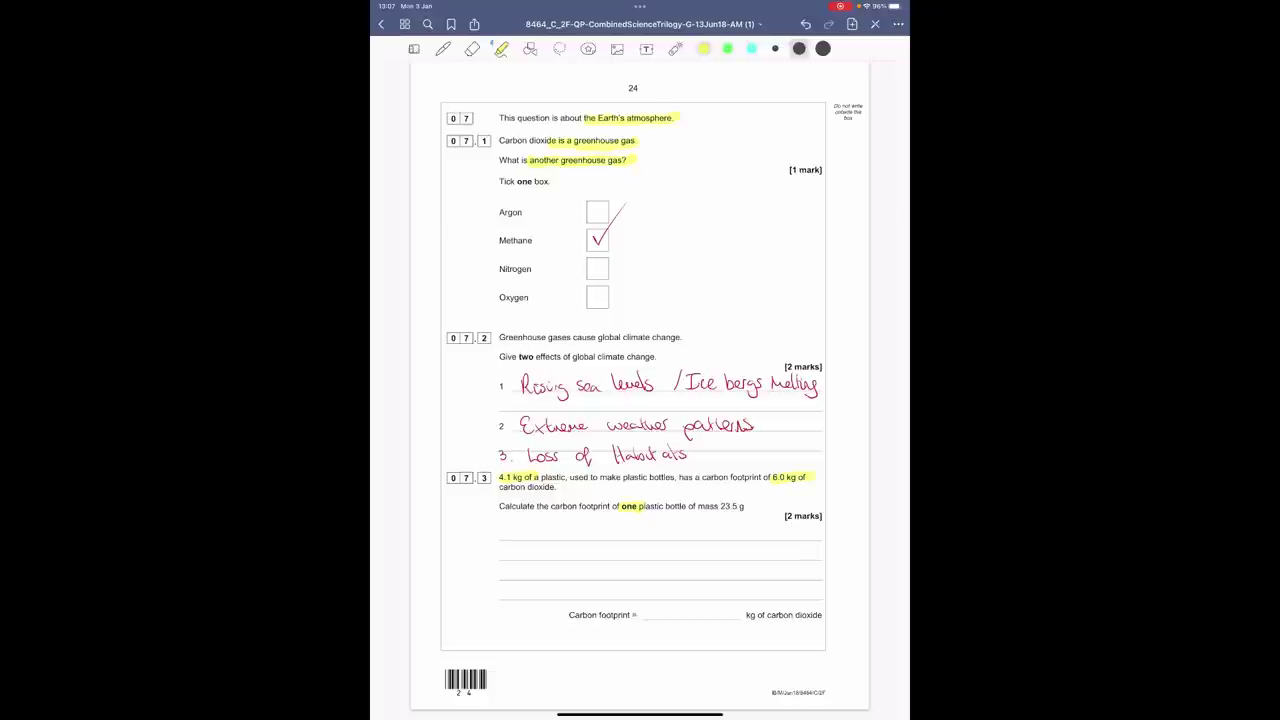
{"action": "left_click_drag", "start_coordinate": [721, 506], "coordinate": [744, 506]}
In red, box and circle 23.5 g, underline 4.1 and 6.0 kg, and start the 6.0/4.1 working.
{"action": "left_click", "coordinate": [443, 48]}
{"action": "mouse_move", "coordinate": [736, 493]}
{"action": "left_mouse_down"}
{"action": "mouse_move", "coordinate": [715, 497]}
{"action": "mouse_move", "coordinate": [748, 522]}
{"action": "mouse_move", "coordinate": [746, 493]}
{"action": "left_mouse_up"}
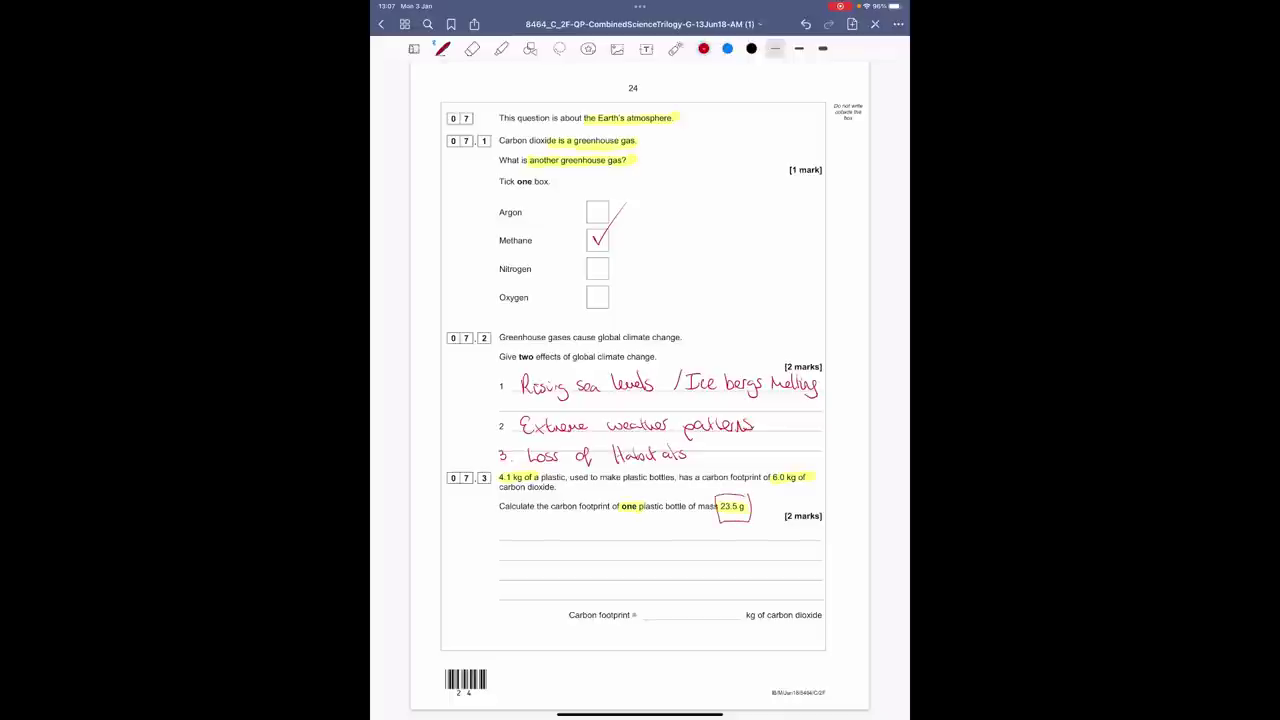
{"action": "left_click_drag", "start_coordinate": [500, 482], "coordinate": [516, 483]}
{"action": "left_click_drag", "start_coordinate": [780, 484], "coordinate": [802, 483]}
{"action": "mouse_move", "coordinate": [508, 523]}
{"action": "left_mouse_down"}
{"action": "mouse_move", "coordinate": [506, 539]}
{"action": "mouse_move", "coordinate": [531, 524]}
{"action": "mouse_move", "coordinate": [540, 535]}
{"action": "mouse_move", "coordinate": [512, 555]}
{"action": "mouse_move", "coordinate": [542, 559]}
{"action": "mouse_move", "coordinate": [557, 525]}
{"action": "mouse_move", "coordinate": [563, 551]}
{"action": "left_mouse_up"}
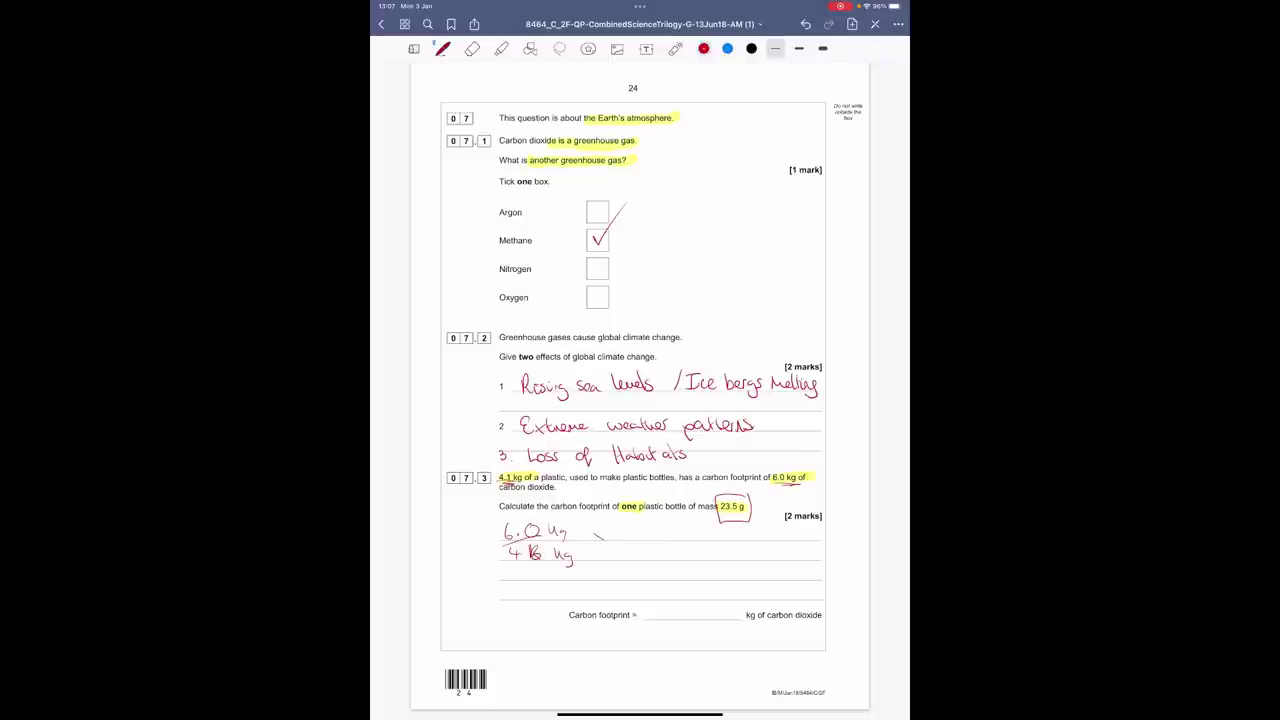
{"action": "left_click_drag", "start_coordinate": [721, 513], "coordinate": [747, 511]}
{"action": "mouse_move", "coordinate": [740, 492]}
{"action": "left_mouse_down"}
{"action": "mouse_move", "coordinate": [734, 506]}
{"action": "mouse_move", "coordinate": [796, 487]}
{"action": "mouse_move", "coordinate": [802, 469]}
{"action": "left_mouse_up"}
Write 23.5 g ÷ 1000 = 0.0235 kg and add × 0.0235 to the working.
{"action": "left_click_drag", "start_coordinate": [738, 543], "coordinate": [751, 556]}
{"action": "mouse_move", "coordinate": [750, 542]}
{"action": "left_mouse_down"}
{"action": "mouse_move", "coordinate": [752, 557]}
{"action": "mouse_move", "coordinate": [772, 556]}
{"action": "mouse_move", "coordinate": [766, 575]}
{"action": "mouse_move", "coordinate": [787, 559]}
{"action": "mouse_move", "coordinate": [797, 591]}
{"action": "left_mouse_up"}
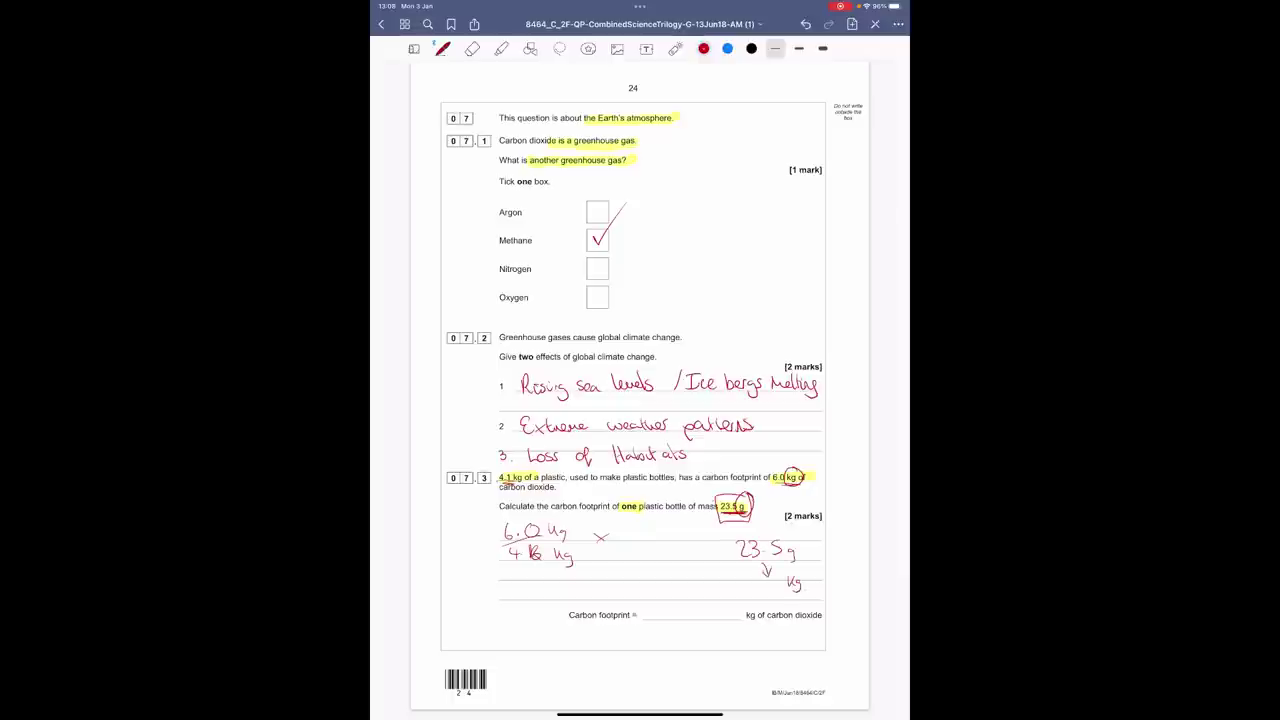
{"action": "mouse_move", "coordinate": [819, 559]}
{"action": "left_mouse_down"}
{"action": "mouse_move", "coordinate": [812, 571]}
{"action": "mouse_move", "coordinate": [835, 572]}
{"action": "left_mouse_up"}
{"action": "left_click_drag", "start_coordinate": [843, 562], "coordinate": [849, 563]}
{"action": "left_click_drag", "start_coordinate": [858, 562], "coordinate": [857, 563]}
{"action": "left_click_drag", "start_coordinate": [720, 590], "coordinate": [796, 609]}
{"action": "left_click_drag", "start_coordinate": [707, 614], "coordinate": [792, 603]}
{"action": "mouse_move", "coordinate": [626, 533]}
{"action": "left_mouse_down"}
{"action": "mouse_move", "coordinate": [620, 543]}
{"action": "mouse_move", "coordinate": [627, 532]}
{"action": "mouse_move", "coordinate": [672, 545]}
{"action": "left_mouse_up"}
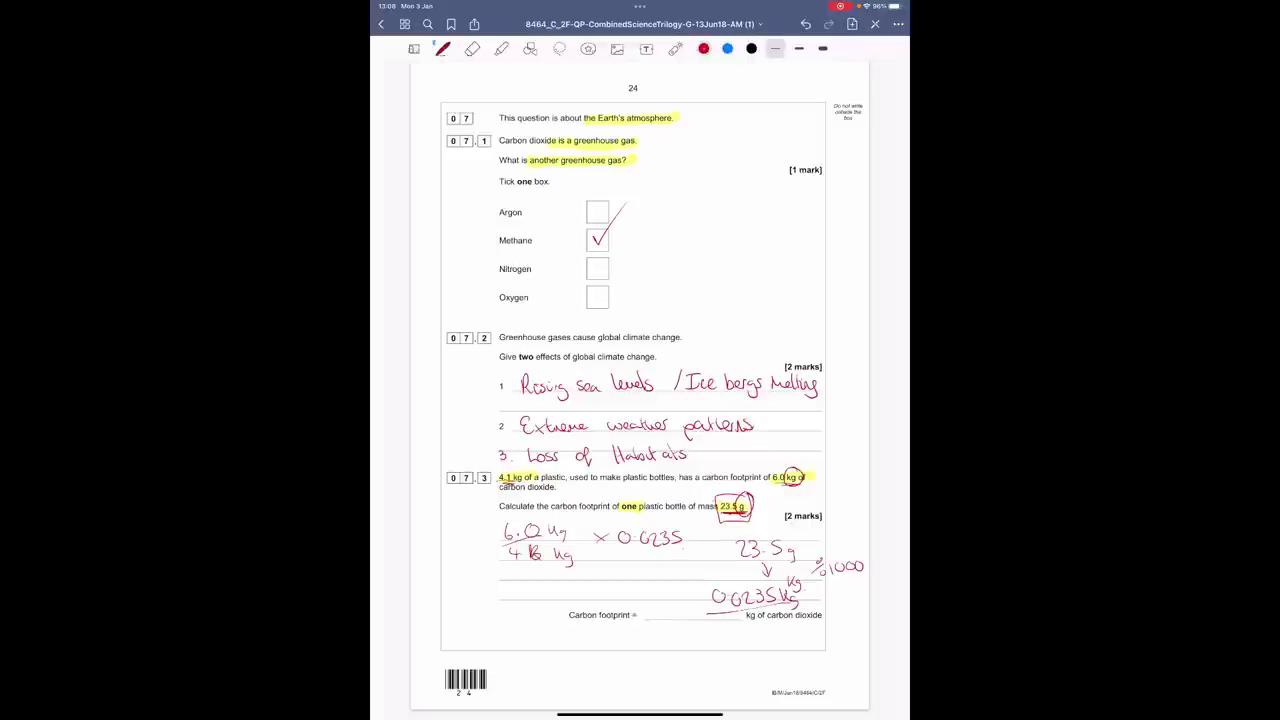
{"action": "left_click_drag", "start_coordinate": [532, 546], "coordinate": [542, 565]}
Write the underlined answer 0.0344 kg per 1 bottle below the answer line.
{"action": "left_click", "coordinate": [472, 48]}
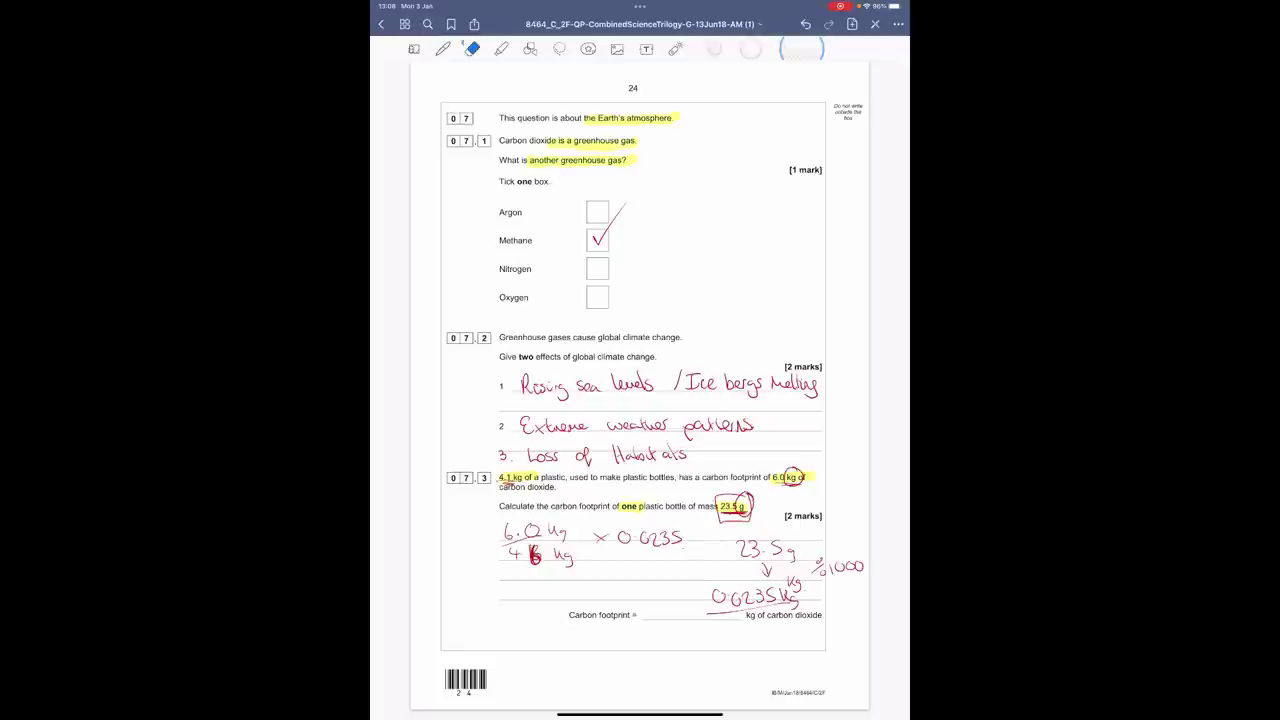
{"action": "left_click", "coordinate": [442, 48]}
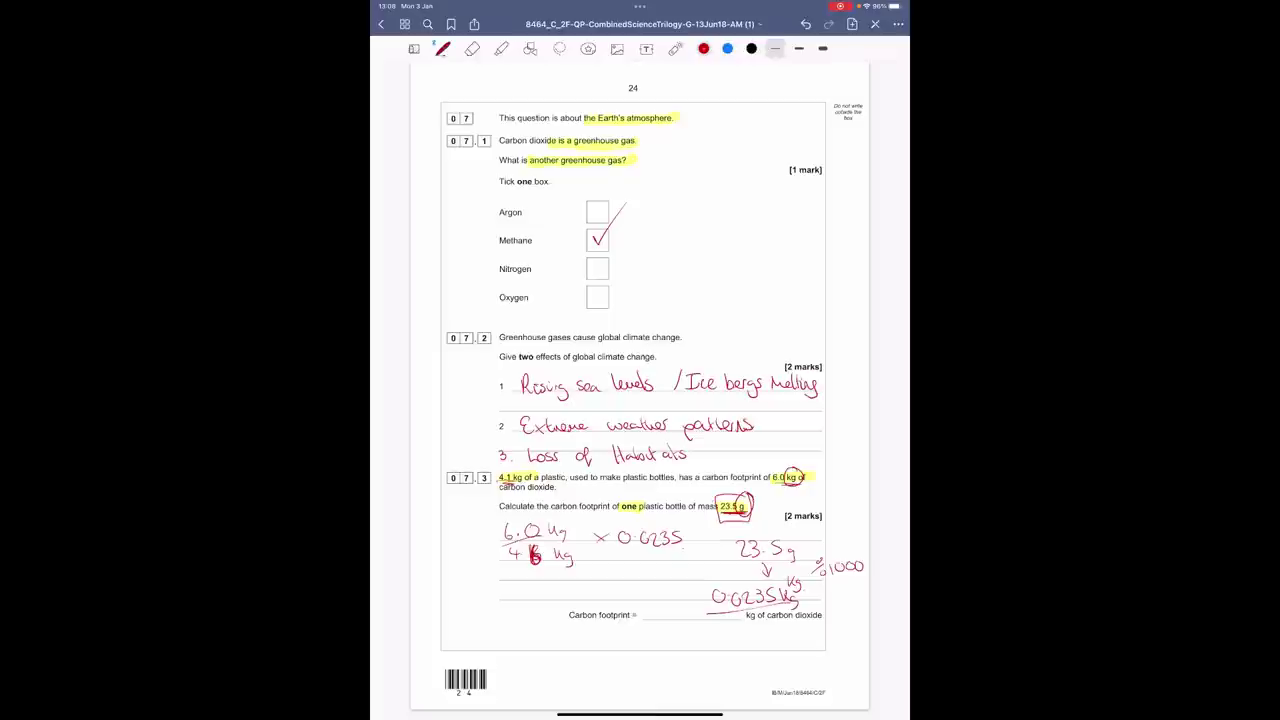
{"action": "left_click_drag", "start_coordinate": [641, 632], "coordinate": [723, 649]}
{"action": "left_click", "coordinate": [653, 646]}
{"action": "left_click_drag", "start_coordinate": [735, 633], "coordinate": [742, 664]}
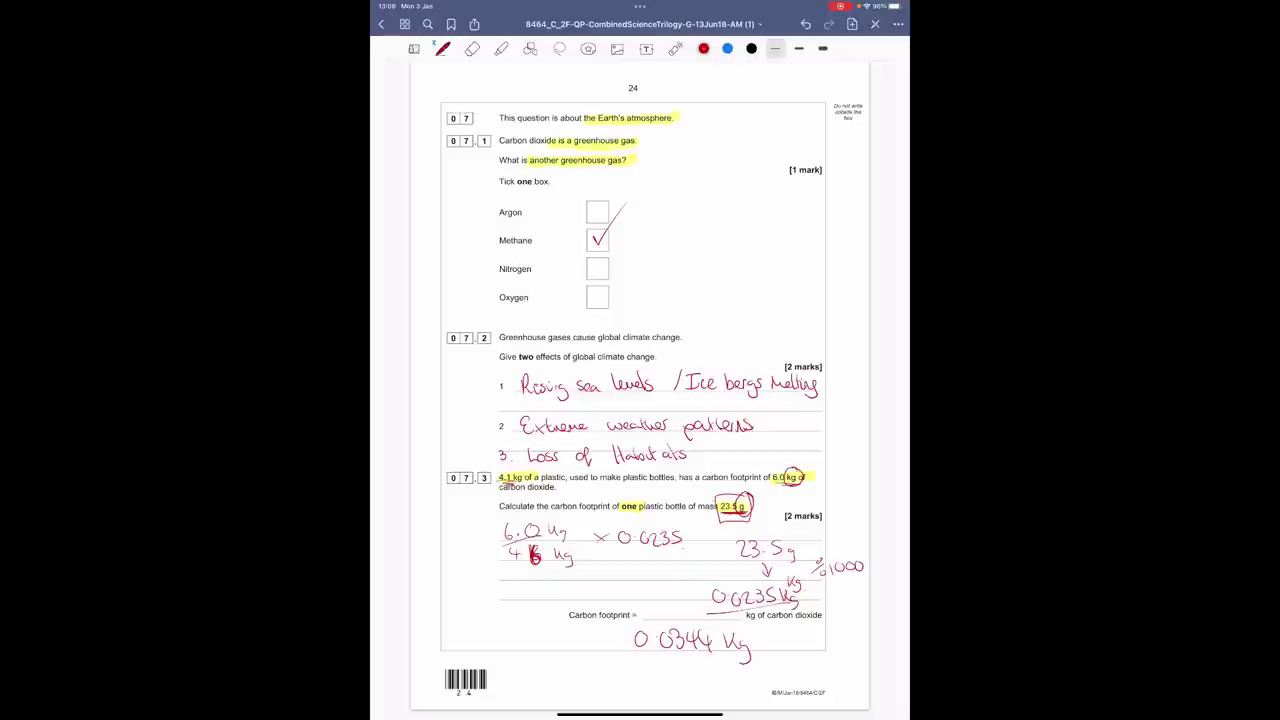
{"action": "mouse_move", "coordinate": [632, 656]}
{"action": "left_mouse_down"}
{"action": "mouse_move", "coordinate": [758, 654]}
{"action": "mouse_move", "coordinate": [690, 669]}
{"action": "left_mouse_up"}
{"action": "left_click_drag", "start_coordinate": [794, 624], "coordinate": [816, 636]}
{"action": "left_click_drag", "start_coordinate": [820, 623], "coordinate": [824, 636]}
{"action": "left_click_drag", "start_coordinate": [828, 624], "coordinate": [840, 645]}
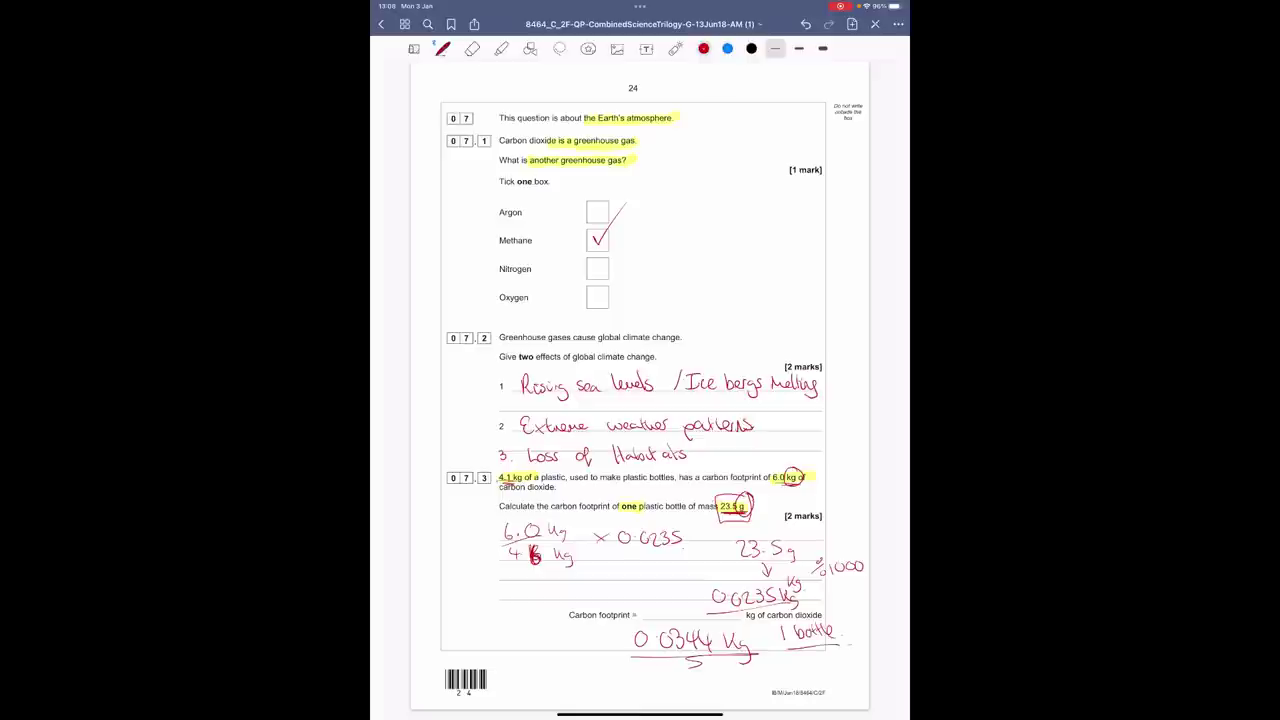
On page 25, highlight 'carbon dioxide emissions can be reduced' and 'plastic bottle is manufactured'.
{"action": "scroll", "coordinate": [640, 390], "scroll_direction": "right", "scroll_amount": 5}
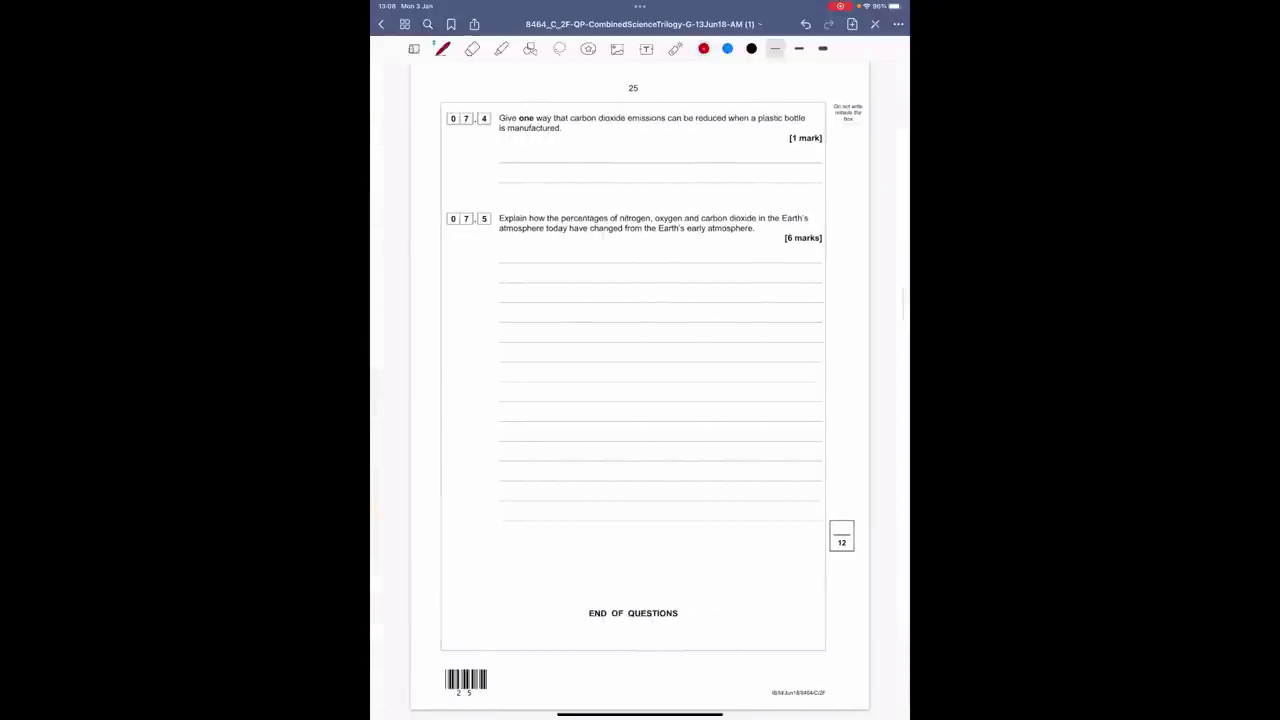
{"action": "left_click", "coordinate": [501, 48]}
{"action": "left_click_drag", "start_coordinate": [570, 118], "coordinate": [805, 118]}
{"action": "left_click_drag", "start_coordinate": [504, 128], "coordinate": [566, 128]}
Answer question 07.4 with 'Recycle.' in red ink.
{"action": "left_click", "coordinate": [443, 48]}
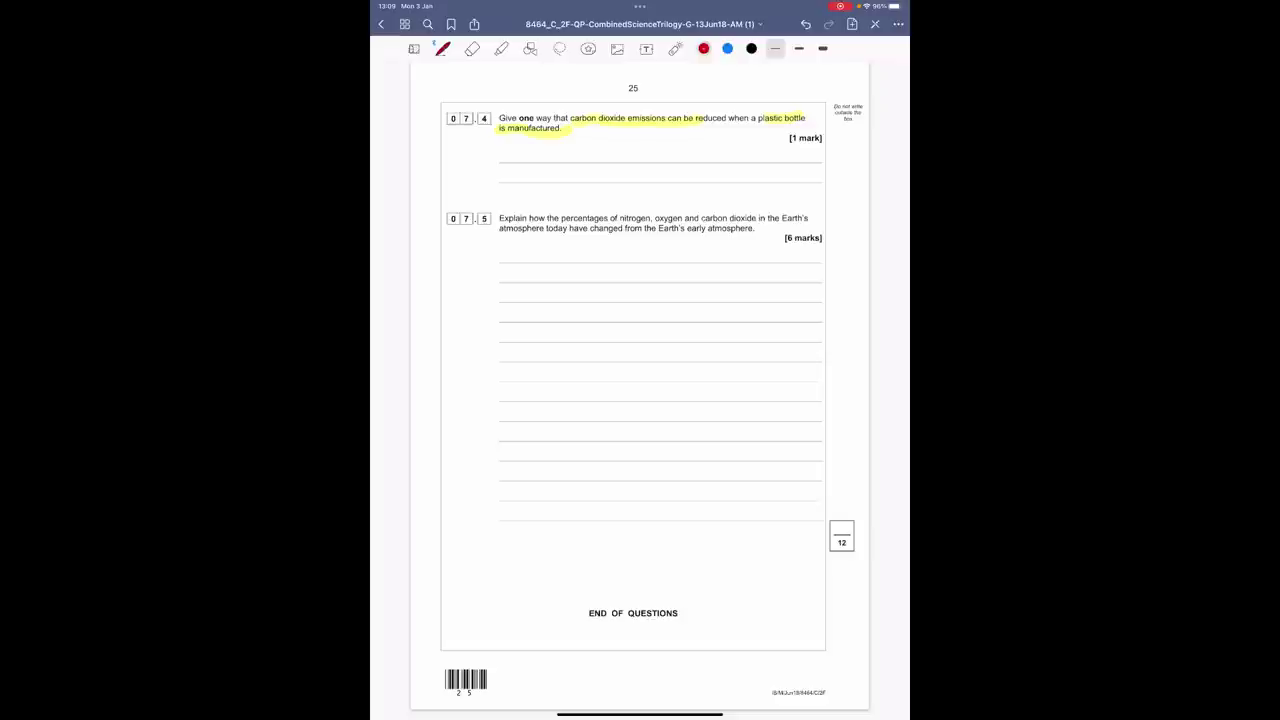
{"action": "mouse_move", "coordinate": [512, 147]}
{"action": "left_mouse_down"}
{"action": "mouse_move", "coordinate": [546, 165]}
{"action": "mouse_move", "coordinate": [597, 161]}
{"action": "left_mouse_up"}
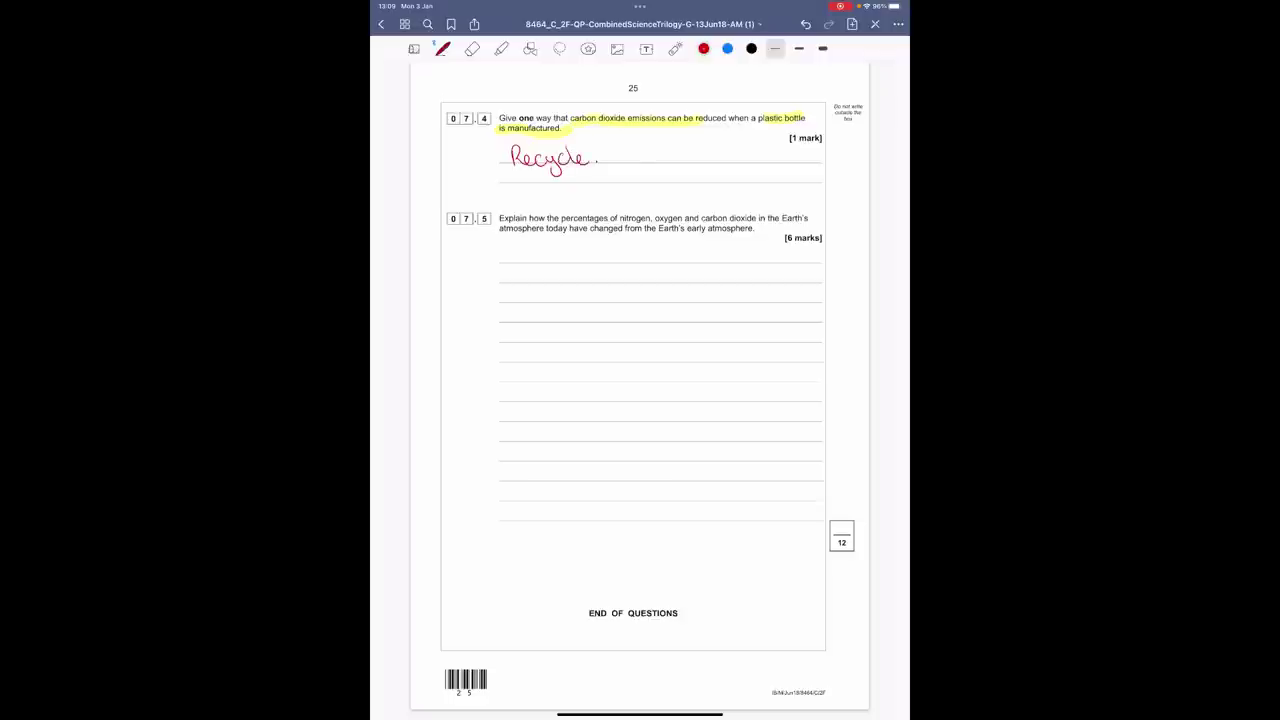
{"action": "left_click", "coordinate": [501, 48]}
Highlight 'nitrogen, oxygen and carbon dioxide' plus 'today' and 'early atmosphere' in question 07.5.
{"action": "left_click_drag", "start_coordinate": [621, 218], "coordinate": [756, 218]}
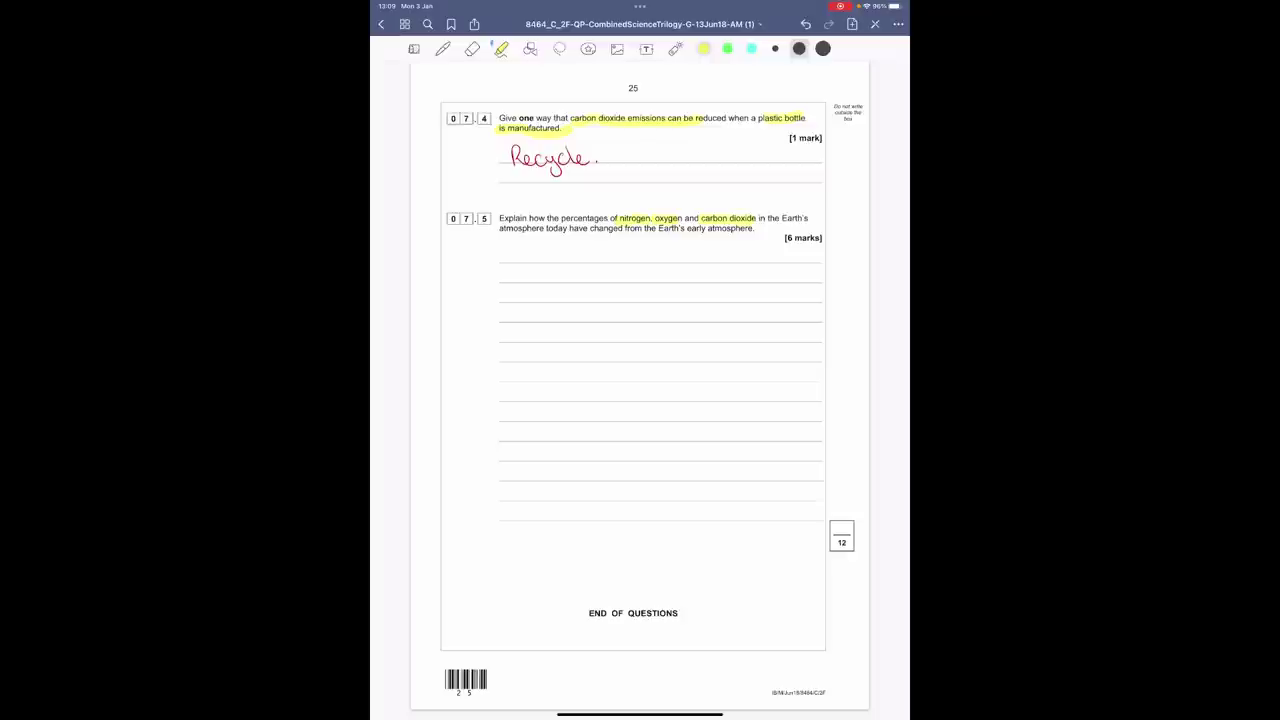
{"action": "left_click_drag", "start_coordinate": [687, 228], "coordinate": [755, 228]}
{"action": "left_click", "coordinate": [442, 48]}
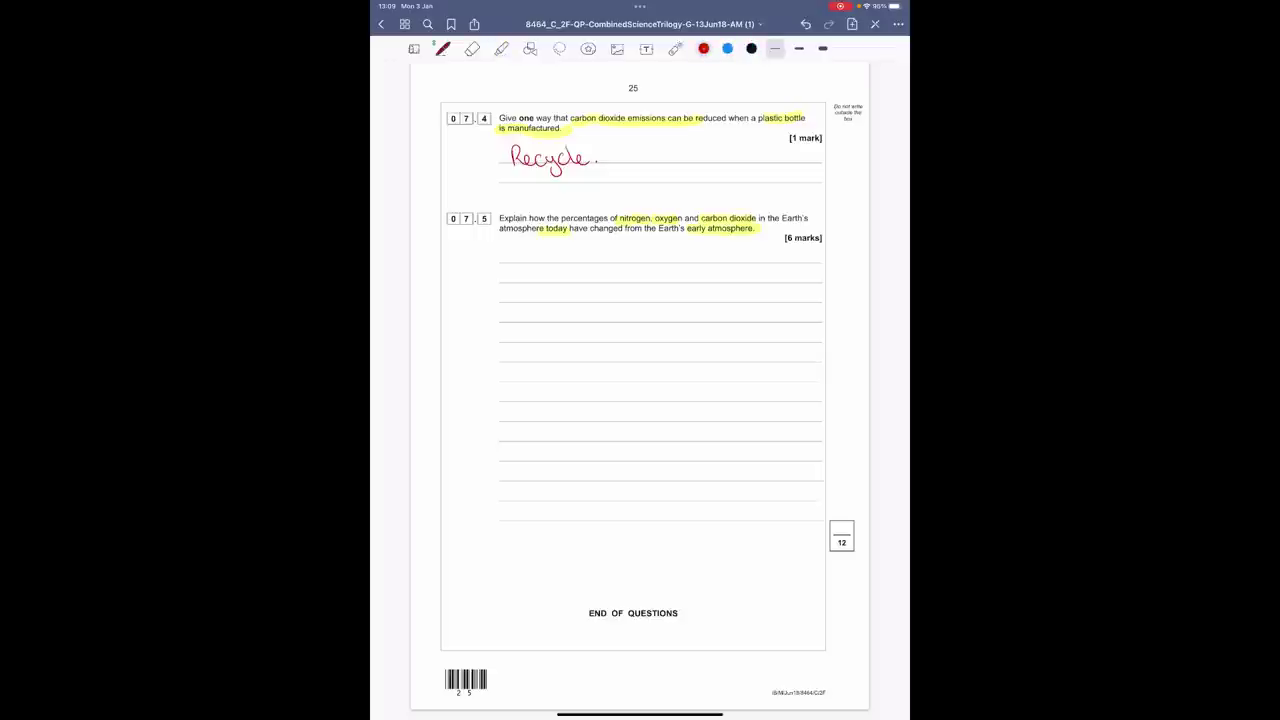
Write a CO2 heading, then 'Early atmosphere there was 79%.' and 'Today there is very little CO2'.
{"action": "mouse_move", "coordinate": [511, 248]}
{"action": "left_mouse_down"}
{"action": "mouse_move", "coordinate": [511, 262]}
{"action": "mouse_move", "coordinate": [518, 247]}
{"action": "mouse_move", "coordinate": [536, 265]}
{"action": "left_mouse_up"}
{"action": "mouse_move", "coordinate": [500, 274]}
{"action": "left_mouse_down"}
{"action": "mouse_move", "coordinate": [545, 263]}
{"action": "mouse_move", "coordinate": [523, 285]}
{"action": "mouse_move", "coordinate": [607, 282]}
{"action": "mouse_move", "coordinate": [608, 293]}
{"action": "left_mouse_up"}
{"action": "mouse_move", "coordinate": [612, 271]}
{"action": "left_mouse_down"}
{"action": "mouse_move", "coordinate": [620, 284]}
{"action": "mouse_move", "coordinate": [666, 274]}
{"action": "left_mouse_up"}
{"action": "mouse_move", "coordinate": [664, 268]}
{"action": "left_mouse_down"}
{"action": "mouse_move", "coordinate": [681, 283]}
{"action": "mouse_move", "coordinate": [766, 284]}
{"action": "left_mouse_up"}
{"action": "left_click_drag", "start_coordinate": [782, 266], "coordinate": [781, 284]}
{"action": "mouse_move", "coordinate": [793, 267]}
{"action": "left_mouse_down"}
{"action": "mouse_move", "coordinate": [785, 280]}
{"action": "mouse_move", "coordinate": [805, 278]}
{"action": "left_mouse_up"}
{"action": "left_click", "coordinate": [814, 282]}
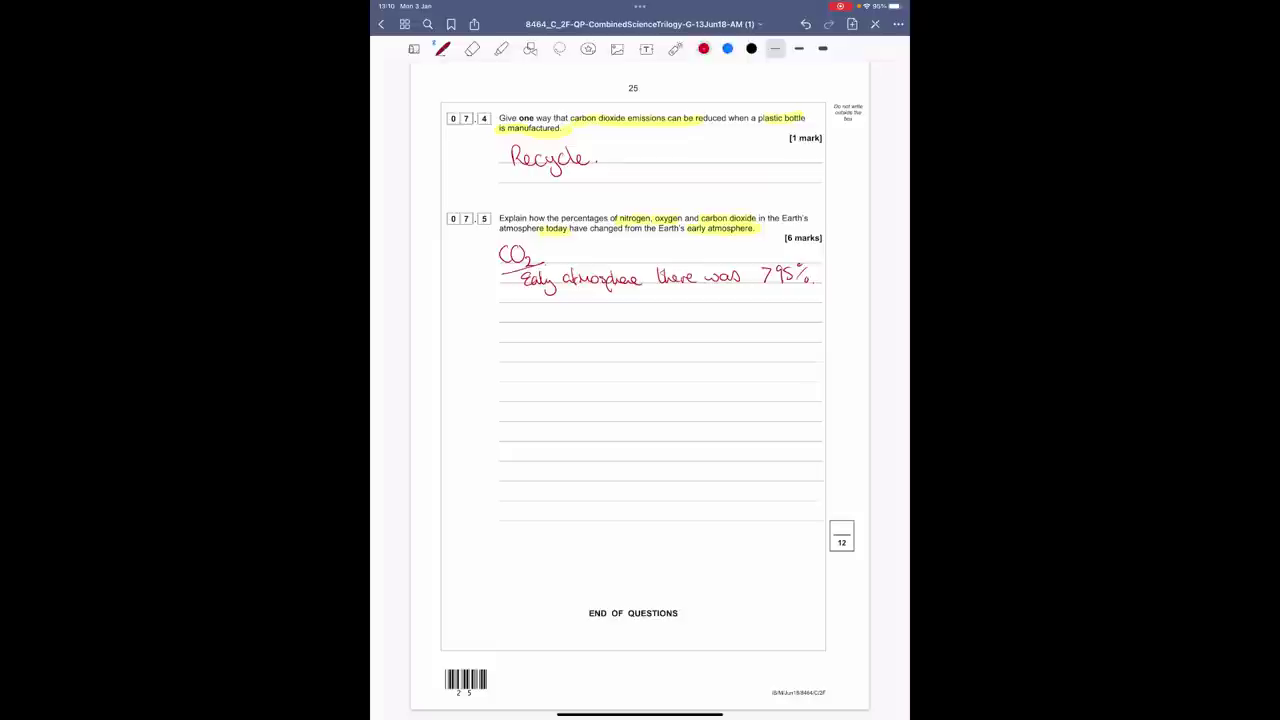
{"action": "mouse_move", "coordinate": [516, 290]}
{"action": "left_mouse_down"}
{"action": "mouse_move", "coordinate": [568, 312]}
{"action": "mouse_move", "coordinate": [618, 300]}
{"action": "mouse_move", "coordinate": [682, 302]}
{"action": "mouse_move", "coordinate": [684, 314]}
{"action": "left_mouse_up"}
{"action": "mouse_move", "coordinate": [698, 288]}
{"action": "left_mouse_down"}
{"action": "mouse_move", "coordinate": [700, 302]}
{"action": "mouse_move", "coordinate": [772, 312]}
{"action": "left_mouse_up"}
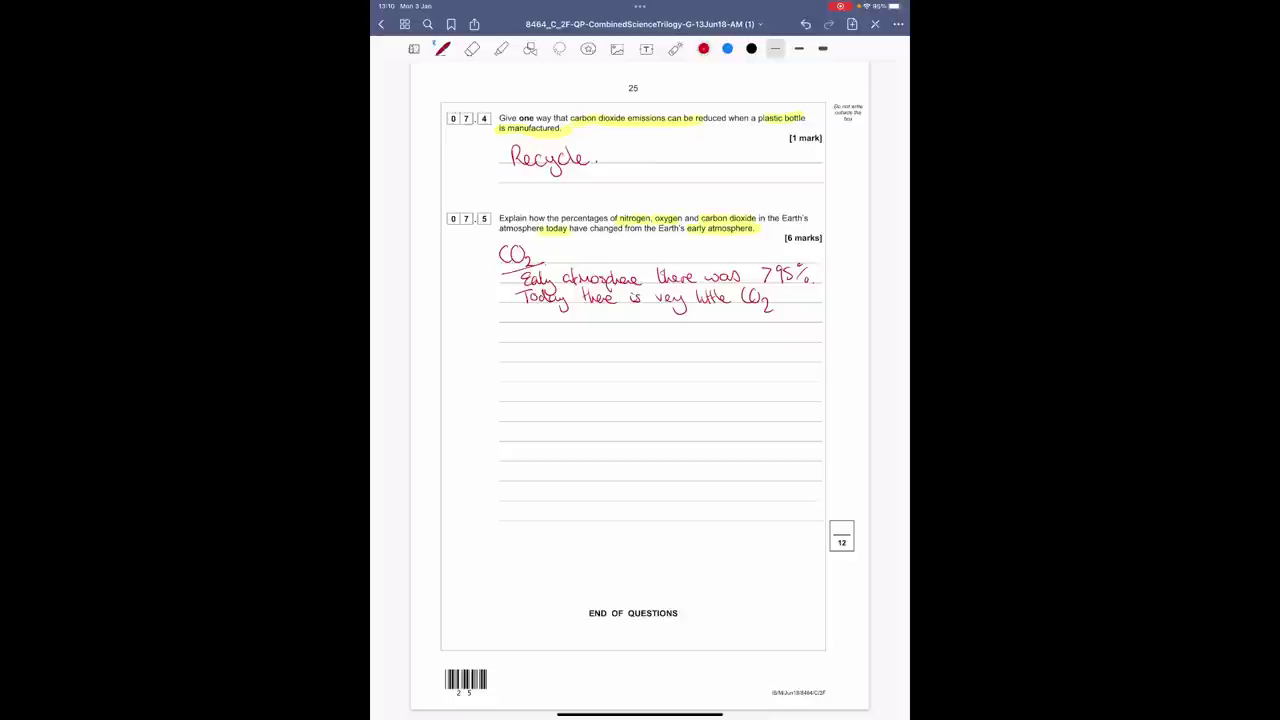
Write 'It decreased because' with three numbered reasons: dissolved into oceans, absorbed by plants, absorbed into rocks.
{"action": "mouse_move", "coordinate": [534, 308]}
{"action": "left_mouse_down"}
{"action": "mouse_move", "coordinate": [538, 324]}
{"action": "mouse_move", "coordinate": [722, 320]}
{"action": "left_mouse_up"}
{"action": "mouse_move", "coordinate": [610, 328]}
{"action": "left_mouse_down"}
{"action": "mouse_move", "coordinate": [616, 344]}
{"action": "mouse_move", "coordinate": [640, 341]}
{"action": "left_mouse_up"}
{"action": "mouse_move", "coordinate": [627, 329]}
{"action": "left_mouse_down"}
{"action": "mouse_move", "coordinate": [688, 340]}
{"action": "mouse_move", "coordinate": [828, 330]}
{"action": "left_mouse_up"}
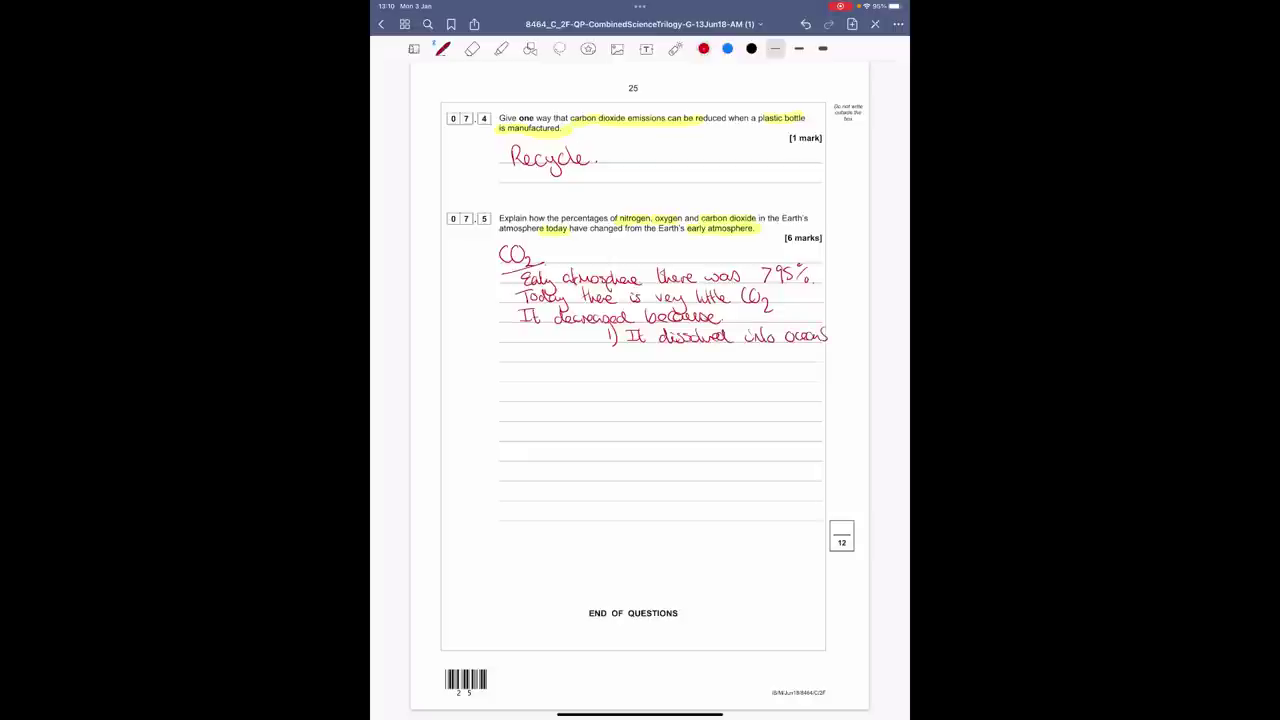
{"action": "left_click_drag", "start_coordinate": [607, 350], "coordinate": [617, 363]}
{"action": "left_click_drag", "start_coordinate": [634, 354], "coordinate": [786, 370]}
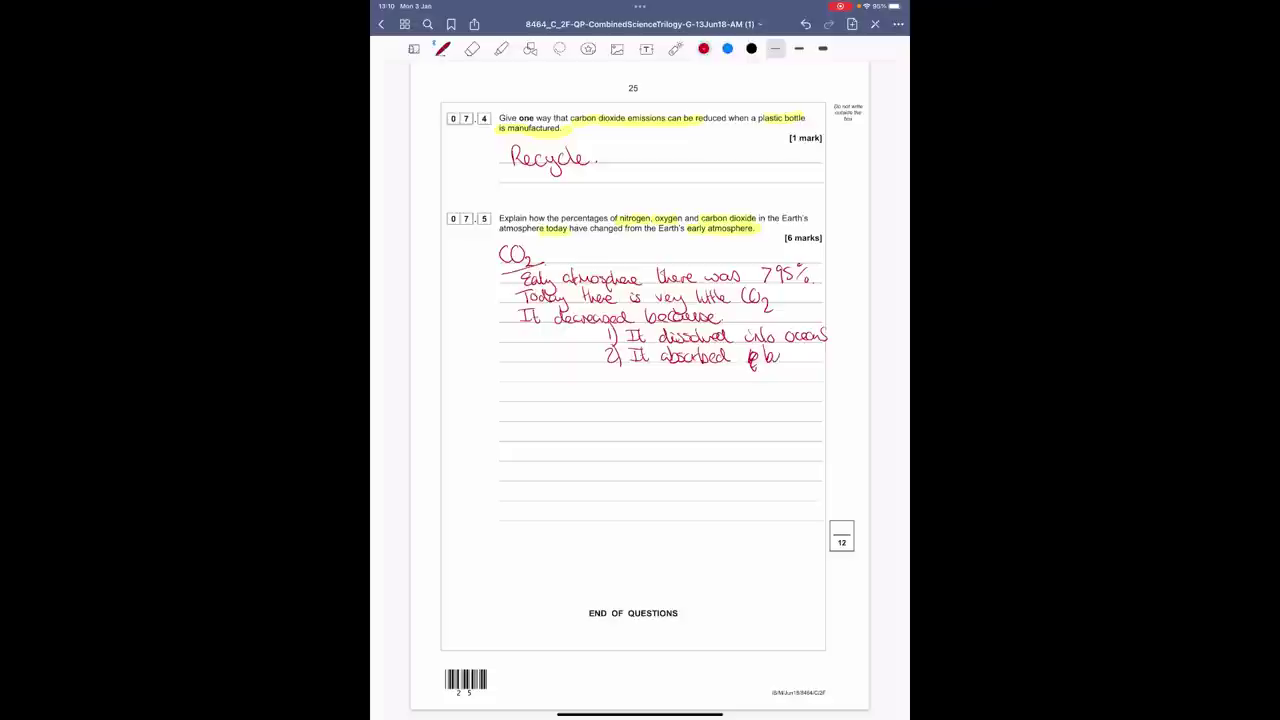
{"action": "left_click_drag", "start_coordinate": [796, 352], "coordinate": [800, 370]}
{"action": "left_click_drag", "start_coordinate": [802, 356], "coordinate": [836, 362]}
{"action": "mouse_move", "coordinate": [605, 369]}
{"action": "left_mouse_down"}
{"action": "mouse_move", "coordinate": [618, 388]}
{"action": "mouse_move", "coordinate": [643, 369]}
{"action": "mouse_move", "coordinate": [656, 382]}
{"action": "mouse_move", "coordinate": [676, 370]}
{"action": "mouse_move", "coordinate": [700, 380]}
{"action": "left_mouse_up"}
{"action": "mouse_move", "coordinate": [718, 370]}
{"action": "left_mouse_down"}
{"action": "mouse_move", "coordinate": [722, 382]}
{"action": "mouse_move", "coordinate": [800, 366]}
{"action": "mouse_move", "coordinate": [794, 377]}
{"action": "left_mouse_up"}
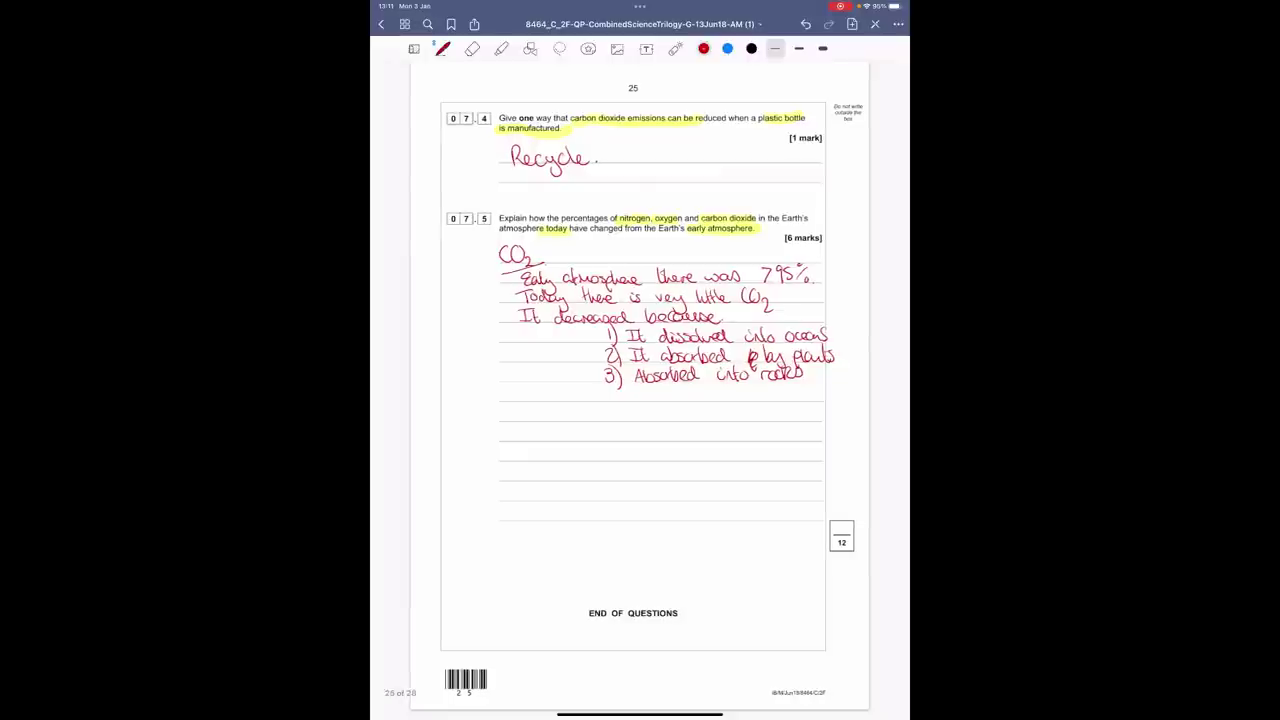
Draw a downward arrow, add '(<1%)' after very little CO2, and tick carbon dioxide.
{"action": "left_click_drag", "start_coordinate": [568, 331], "coordinate": [566, 381]}
{"action": "mouse_move", "coordinate": [566, 381]}
{"action": "left_mouse_down"}
{"action": "mouse_move", "coordinate": [583, 361]}
{"action": "mouse_move", "coordinate": [566, 372]}
{"action": "mouse_move", "coordinate": [576, 380]}
{"action": "mouse_move", "coordinate": [566, 356]}
{"action": "mouse_move", "coordinate": [568, 374]}
{"action": "left_mouse_up"}
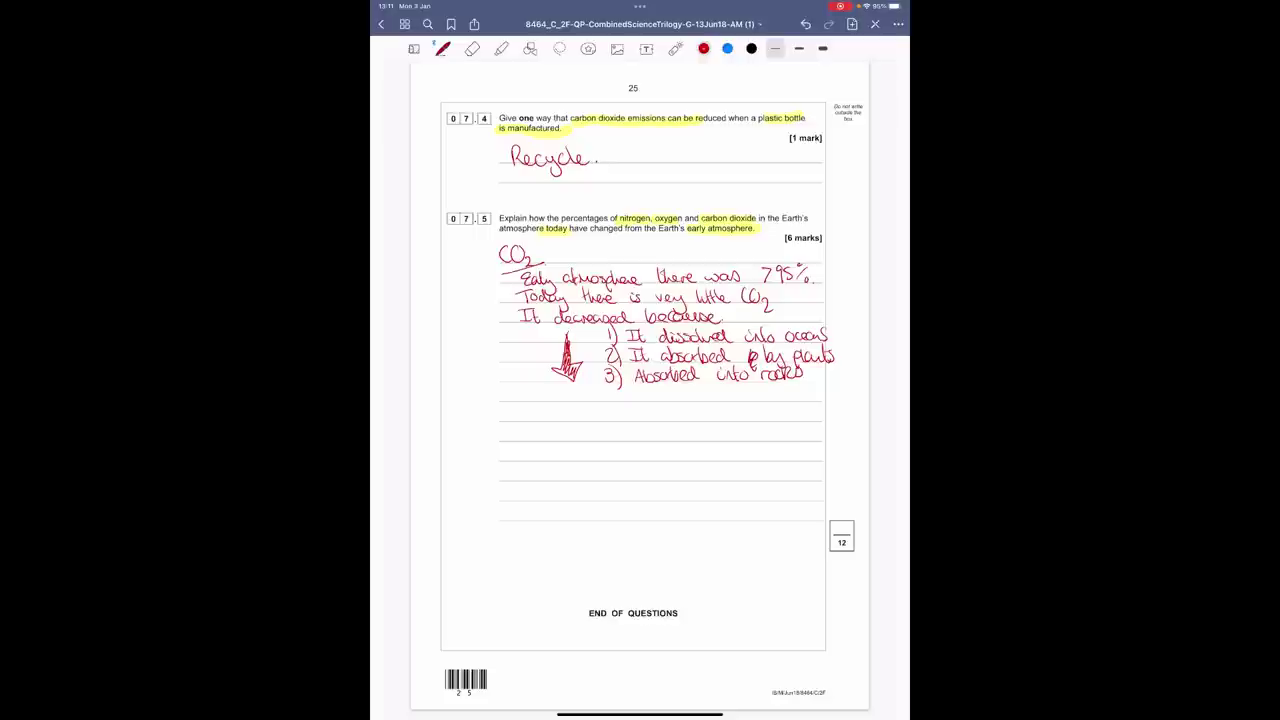
{"action": "mouse_move", "coordinate": [795, 286]}
{"action": "left_mouse_down"}
{"action": "mouse_move", "coordinate": [792, 308]}
{"action": "mouse_move", "coordinate": [835, 310]}
{"action": "left_mouse_up"}
{"action": "left_click_drag", "start_coordinate": [762, 186], "coordinate": [741, 214]}
Write the O₂ heading: early atmosphere had no O₂, today it is about 20%.
{"action": "mouse_move", "coordinate": [506, 402]}
{"action": "left_mouse_down"}
{"action": "mouse_move", "coordinate": [519, 426]}
{"action": "mouse_move", "coordinate": [545, 443]}
{"action": "mouse_move", "coordinate": [558, 432]}
{"action": "mouse_move", "coordinate": [569, 452]}
{"action": "mouse_move", "coordinate": [596, 432]}
{"action": "mouse_move", "coordinate": [634, 450]}
{"action": "mouse_move", "coordinate": [802, 436]}
{"action": "left_mouse_up"}
{"action": "left_click_drag", "start_coordinate": [826, 422], "coordinate": [838, 444]}
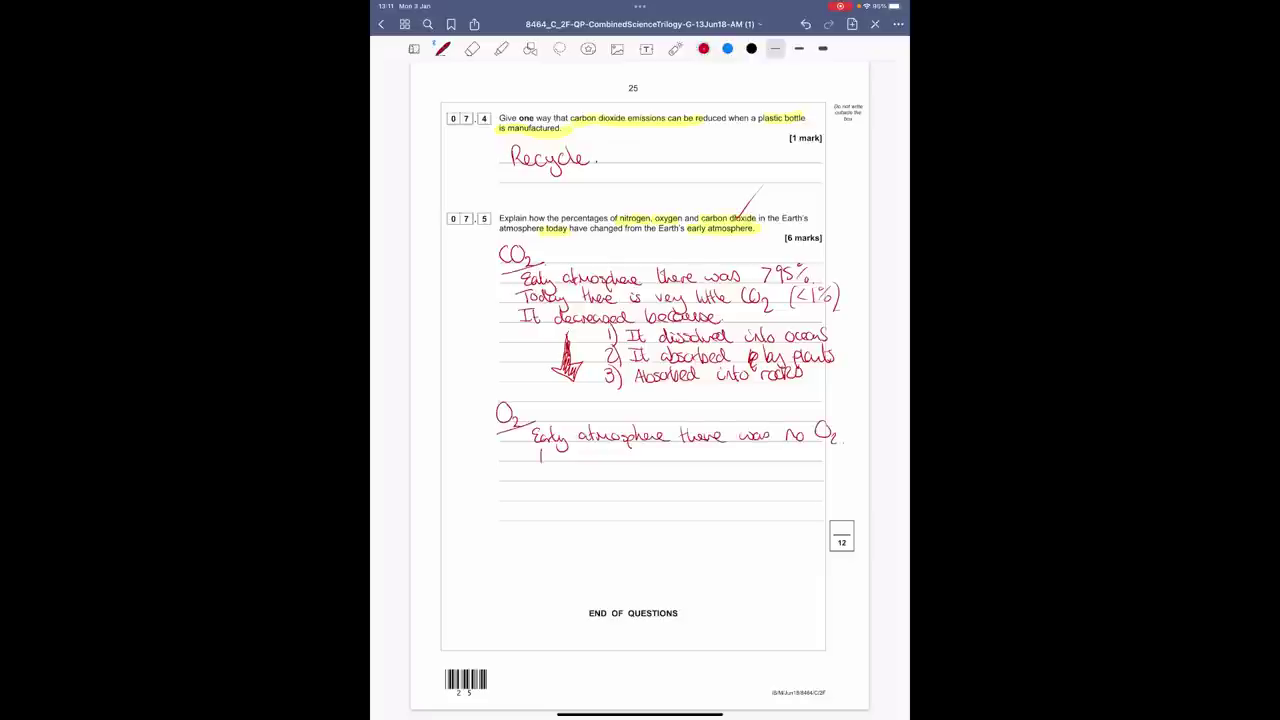
{"action": "left_click_drag", "start_coordinate": [530, 446], "coordinate": [552, 447]}
{"action": "left_click_drag", "start_coordinate": [549, 452], "coordinate": [564, 462]}
{"action": "left_click_drag", "start_coordinate": [562, 455], "coordinate": [578, 462]}
{"action": "mouse_move", "coordinate": [580, 456]}
{"action": "left_mouse_down"}
{"action": "mouse_move", "coordinate": [586, 474]}
{"action": "mouse_move", "coordinate": [750, 462]}
{"action": "left_mouse_up"}
{"action": "left_click_drag", "start_coordinate": [758, 446], "coordinate": [770, 460]}
{"action": "left_click_drag", "start_coordinate": [784, 453], "coordinate": [783, 454]}
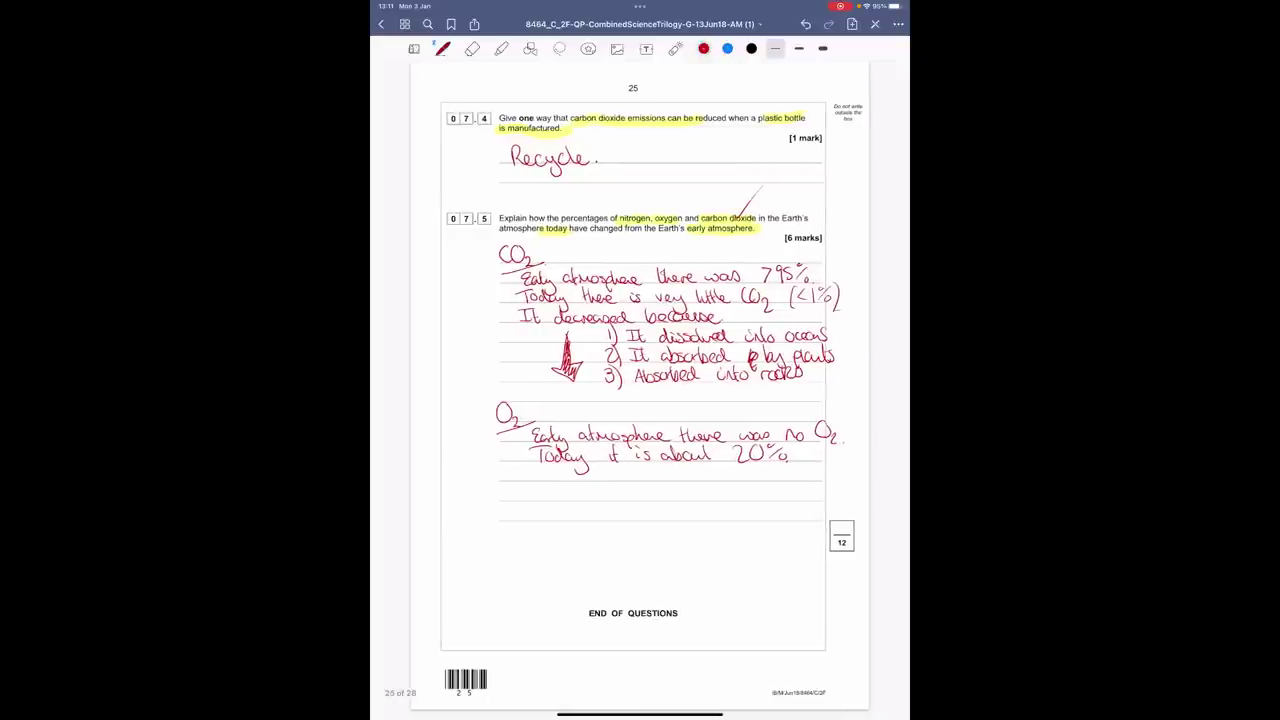
Add reason 1: oceans formed, allowing plants to evolve.
{"action": "left_click_drag", "start_coordinate": [604, 468], "coordinate": [604, 482]}
{"action": "mouse_move", "coordinate": [608, 465]}
{"action": "left_mouse_down"}
{"action": "mouse_move", "coordinate": [609, 487]}
{"action": "mouse_move", "coordinate": [824, 476]}
{"action": "left_mouse_up"}
{"action": "left_click_drag", "start_coordinate": [678, 490], "coordinate": [741, 501]}
{"action": "left_click_drag", "start_coordinate": [745, 494], "coordinate": [816, 490]}
Add reason 2: plants did photosynthesis, increasing the amount of O₂ and reducing CO₂.
{"action": "mouse_move", "coordinate": [600, 507]}
{"action": "left_mouse_down"}
{"action": "mouse_move", "coordinate": [642, 528]}
{"action": "mouse_move", "coordinate": [675, 508]}
{"action": "mouse_move", "coordinate": [680, 520]}
{"action": "mouse_move", "coordinate": [728, 504]}
{"action": "mouse_move", "coordinate": [764, 512]}
{"action": "left_mouse_up"}
{"action": "left_click_drag", "start_coordinate": [770, 504], "coordinate": [780, 512]}
{"action": "mouse_move", "coordinate": [788, 510]}
{"action": "left_mouse_down"}
{"action": "mouse_move", "coordinate": [796, 526]}
{"action": "mouse_move", "coordinate": [812, 502]}
{"action": "mouse_move", "coordinate": [840, 516]}
{"action": "left_mouse_up"}
{"action": "left_click_drag", "start_coordinate": [846, 506], "coordinate": [842, 516]}
{"action": "mouse_move", "coordinate": [680, 527]}
{"action": "left_mouse_down"}
{"action": "mouse_move", "coordinate": [682, 543]}
{"action": "mouse_move", "coordinate": [686, 533]}
{"action": "left_mouse_up"}
{"action": "left_click_drag", "start_coordinate": [692, 534], "coordinate": [716, 526]}
{"action": "left_click_drag", "start_coordinate": [710, 532], "coordinate": [796, 530]}
{"action": "left_click_drag", "start_coordinate": [810, 520], "coordinate": [788, 558]}
{"action": "left_click_drag", "start_coordinate": [798, 546], "coordinate": [806, 556]}
{"action": "left_click_drag", "start_coordinate": [808, 556], "coordinate": [816, 566]}
In red ink, write the underlined N₂ heading: nitrogen came from ammonia released by volcanos.
{"action": "left_click", "coordinate": [472, 48]}
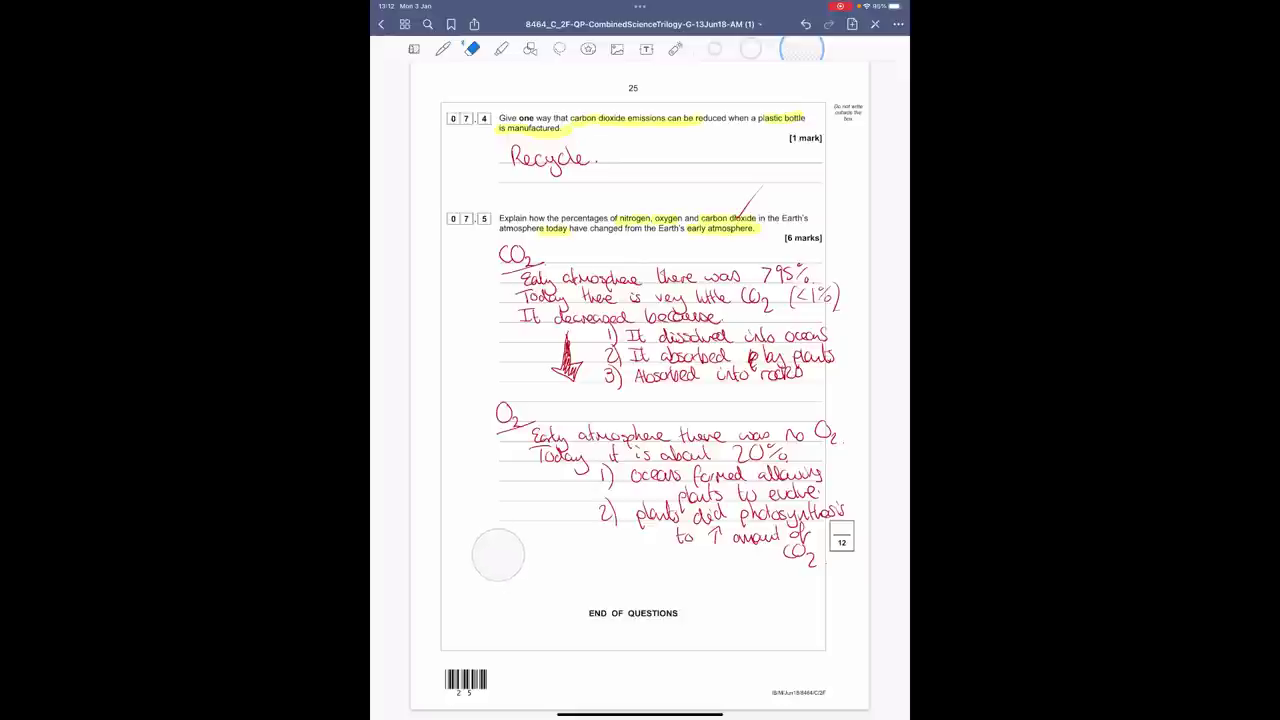
{"action": "left_click", "coordinate": [443, 48]}
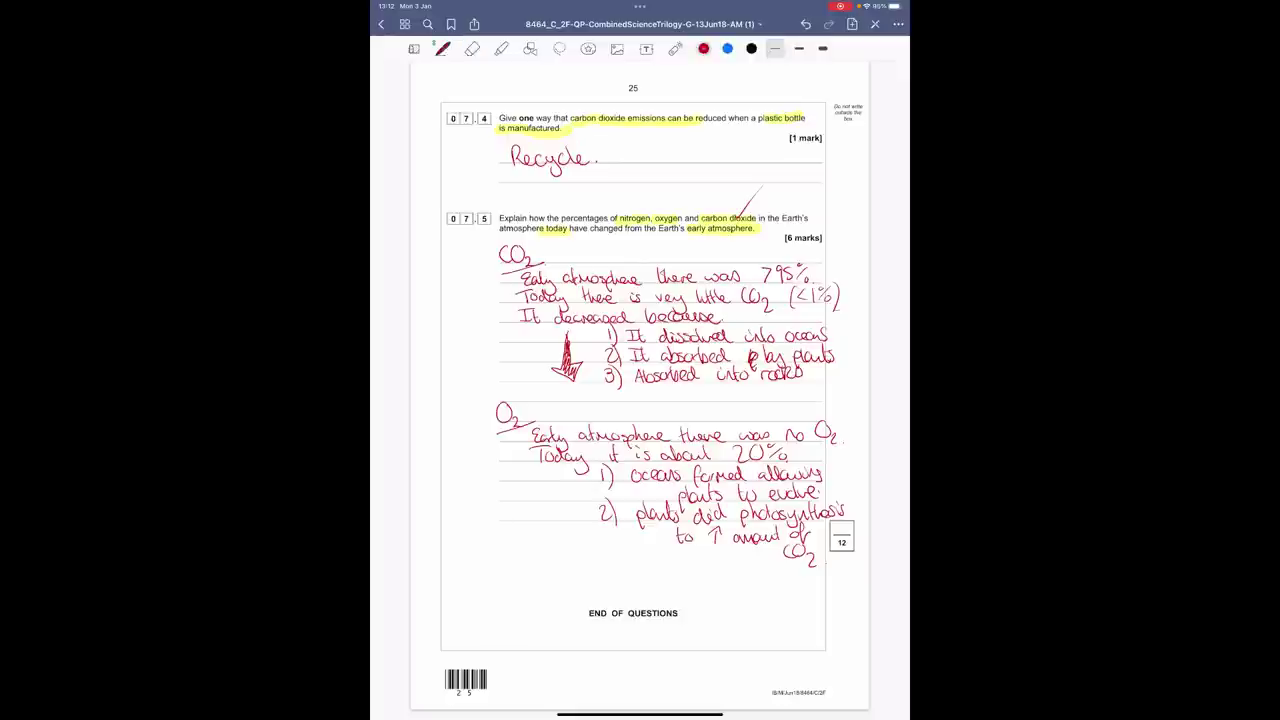
{"action": "mouse_move", "coordinate": [510, 575]}
{"action": "left_mouse_down"}
{"action": "mouse_move", "coordinate": [527, 555]}
{"action": "mouse_move", "coordinate": [540, 578]}
{"action": "left_mouse_up"}
{"action": "mouse_move", "coordinate": [503, 593]}
{"action": "left_mouse_down"}
{"action": "mouse_move", "coordinate": [548, 577]}
{"action": "mouse_move", "coordinate": [546, 595]}
{"action": "mouse_move", "coordinate": [566, 590]}
{"action": "left_mouse_up"}
{"action": "mouse_move", "coordinate": [564, 582]}
{"action": "left_mouse_down"}
{"action": "mouse_move", "coordinate": [602, 600]}
{"action": "mouse_move", "coordinate": [804, 588]}
{"action": "left_mouse_up"}
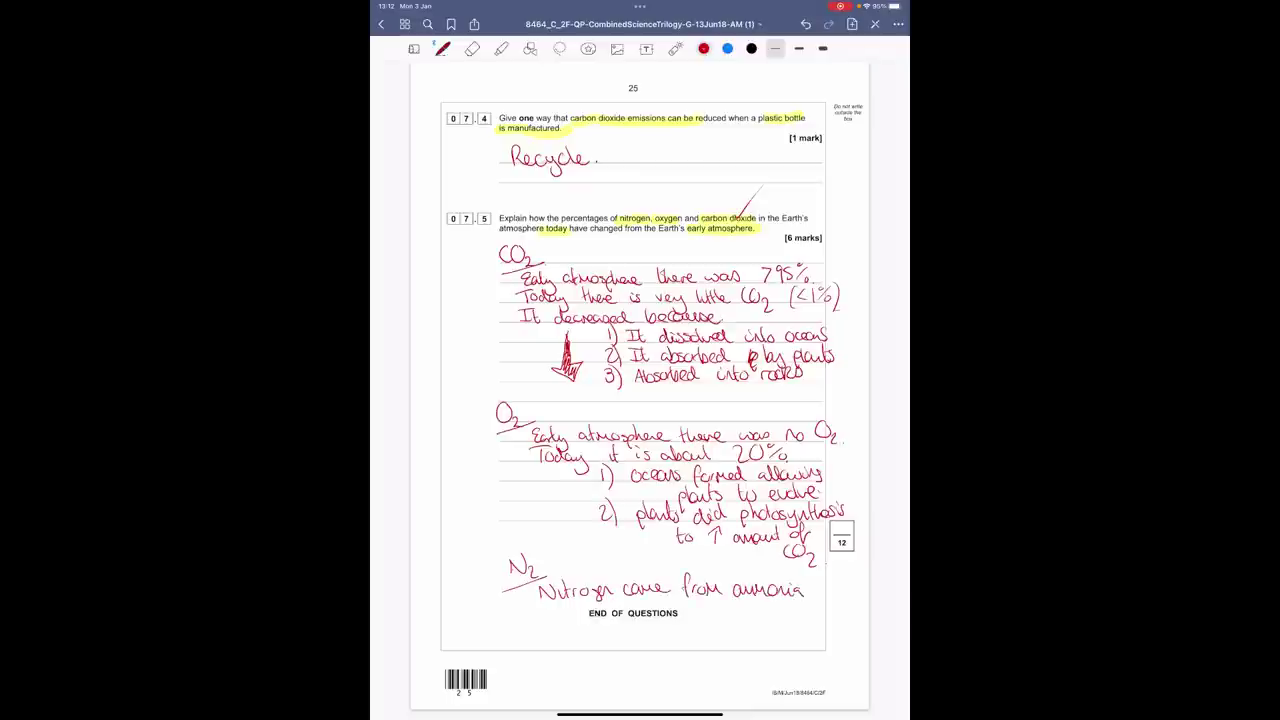
{"action": "left_click_drag", "start_coordinate": [526, 618], "coordinate": [584, 624]}
{"action": "mouse_move", "coordinate": [686, 614]}
{"action": "left_mouse_down"}
{"action": "mouse_move", "coordinate": [794, 602]}
{"action": "mouse_move", "coordinate": [822, 624]}
{"action": "left_mouse_up"}
{"action": "left_click_drag", "start_coordinate": [734, 626], "coordinate": [788, 634]}
{"action": "left_click", "coordinate": [797, 633]}
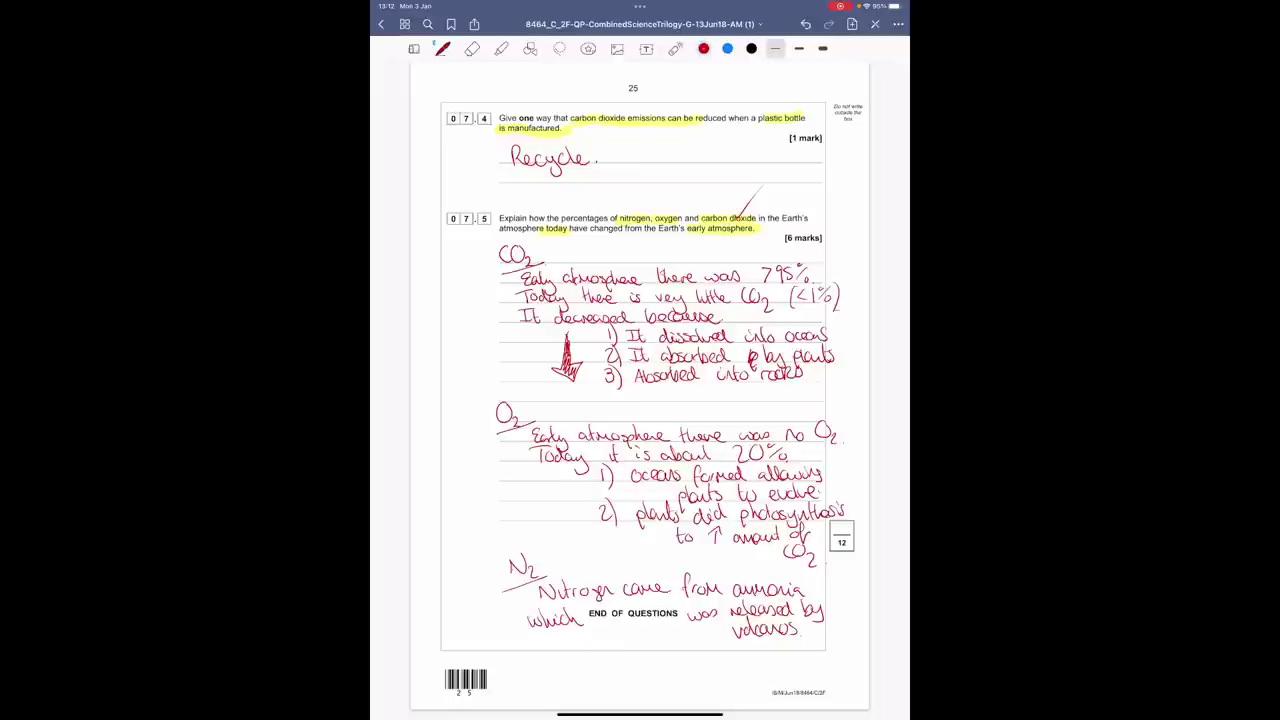
Add that ammonia was converted to N₂, which is very unreactive, so it built up (80%).
{"action": "mouse_move", "coordinate": [534, 644]}
{"action": "left_mouse_down"}
{"action": "mouse_move", "coordinate": [546, 658]}
{"action": "mouse_move", "coordinate": [720, 658]}
{"action": "mouse_move", "coordinate": [790, 656]}
{"action": "mouse_move", "coordinate": [830, 636]}
{"action": "mouse_move", "coordinate": [843, 658]}
{"action": "left_mouse_up"}
{"action": "left_click", "coordinate": [848, 655]}
{"action": "mouse_move", "coordinate": [560, 682]}
{"action": "left_mouse_down"}
{"action": "mouse_move", "coordinate": [624, 676]}
{"action": "mouse_move", "coordinate": [634, 690]}
{"action": "mouse_move", "coordinate": [702, 668]}
{"action": "mouse_move", "coordinate": [728, 676]}
{"action": "left_mouse_up"}
{"action": "left_click", "coordinate": [736, 679]}
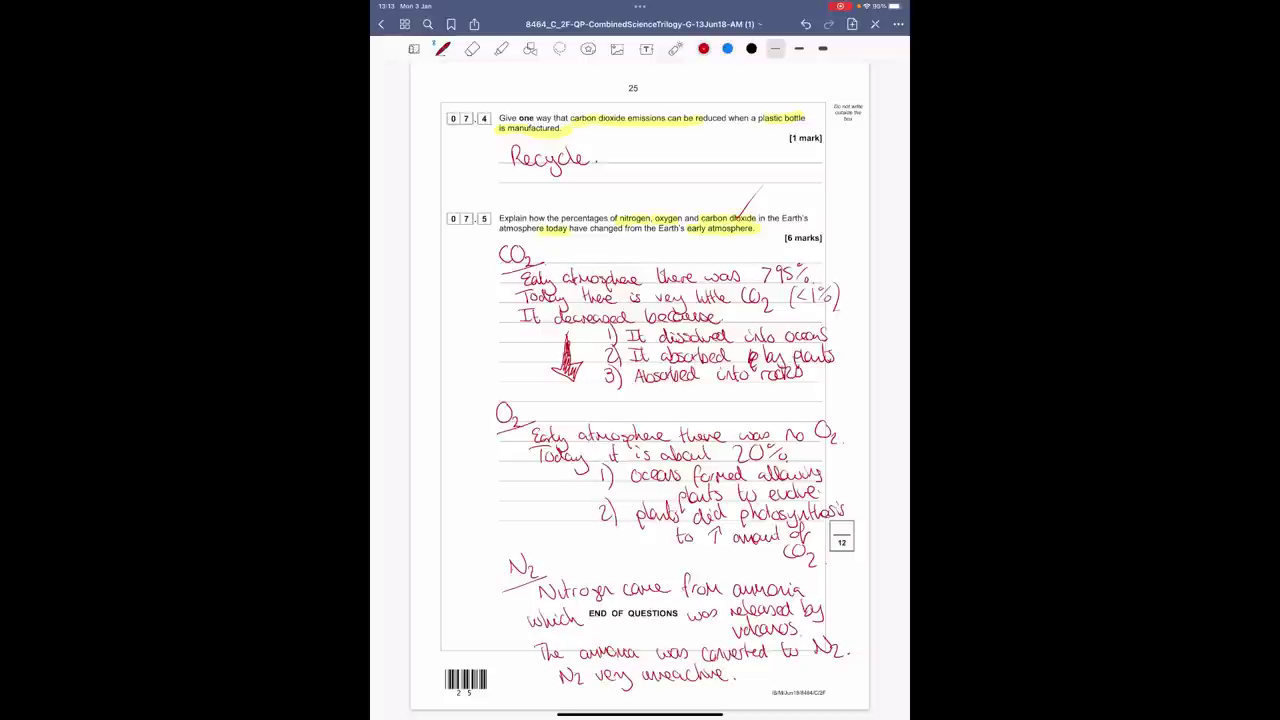
{"action": "left_click_drag", "start_coordinate": [745, 673], "coordinate": [751, 673]}
{"action": "left_click_drag", "start_coordinate": [745, 677], "coordinate": [751, 677]}
{"action": "left_click_drag", "start_coordinate": [767, 668], "coordinate": [812, 668]}
{"action": "mouse_move", "coordinate": [814, 668]}
{"action": "left_mouse_down"}
{"action": "mouse_move", "coordinate": [866, 700]}
{"action": "mouse_move", "coordinate": [826, 702]}
{"action": "left_mouse_up"}
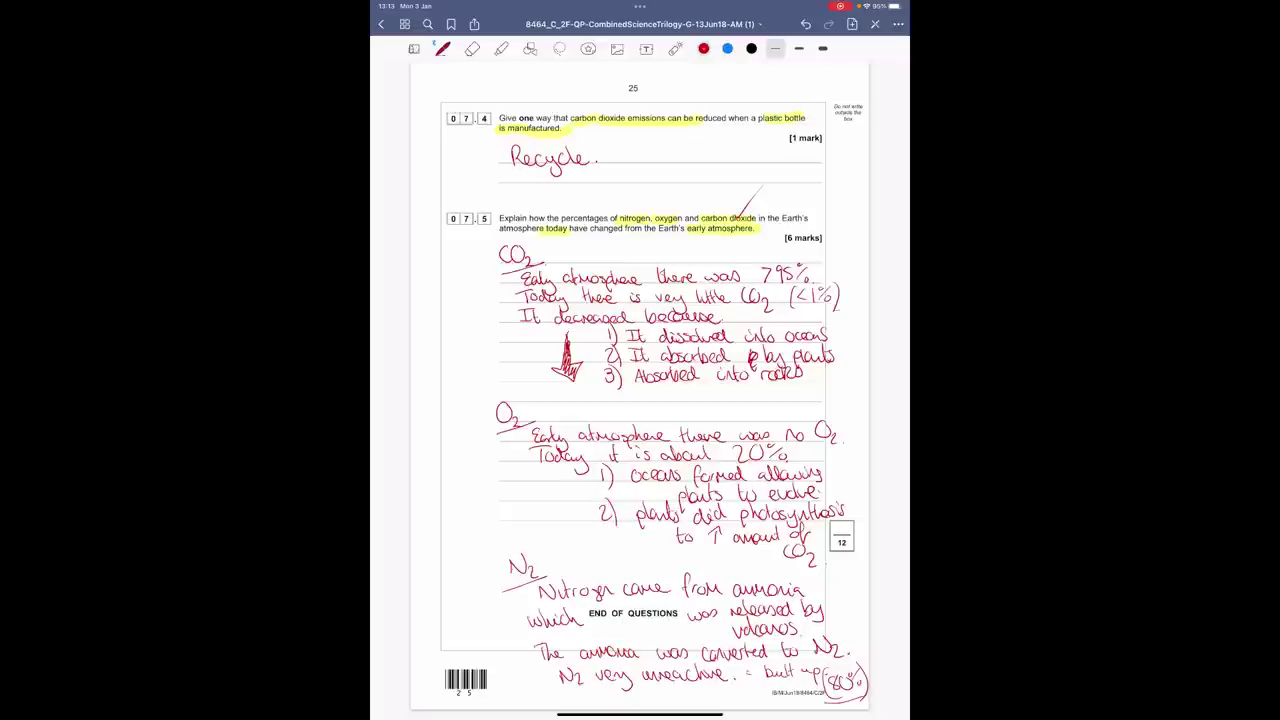
Draw a red ellipse around '[6 marks]' beside question 07.5.
{"action": "mouse_move", "coordinate": [820, 227]}
{"action": "left_mouse_down"}
{"action": "mouse_move", "coordinate": [779, 240]}
{"action": "mouse_move", "coordinate": [824, 226]}
{"action": "left_mouse_up"}
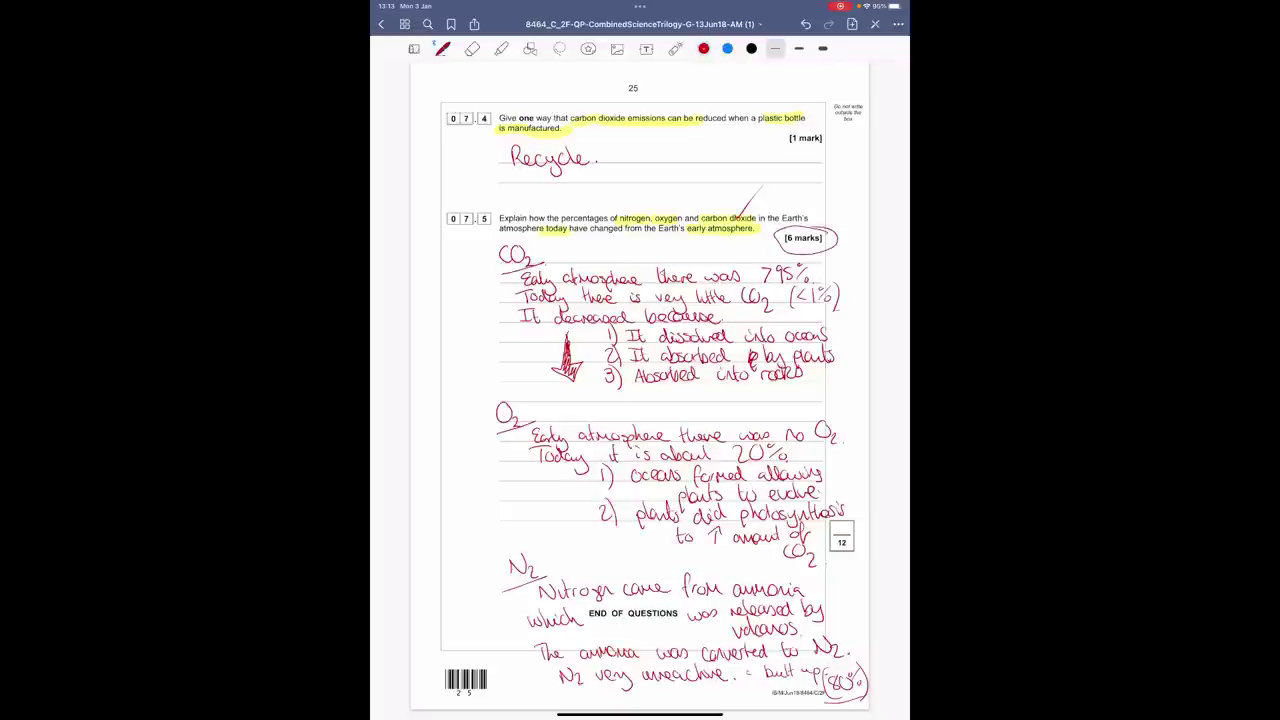